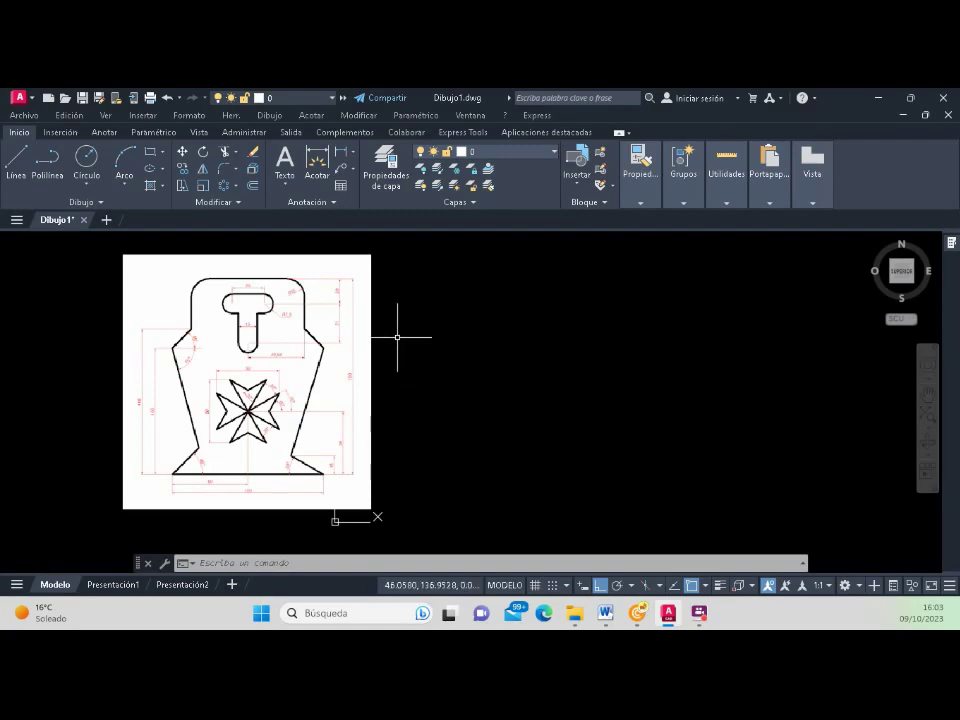
Step: Zoom and pan around the reference image to clear working space on its right
scroll(380, 364, "down", 2)
middle_click_drag(380, 364, 416, 368)
scroll(302, 340, "up", 2)
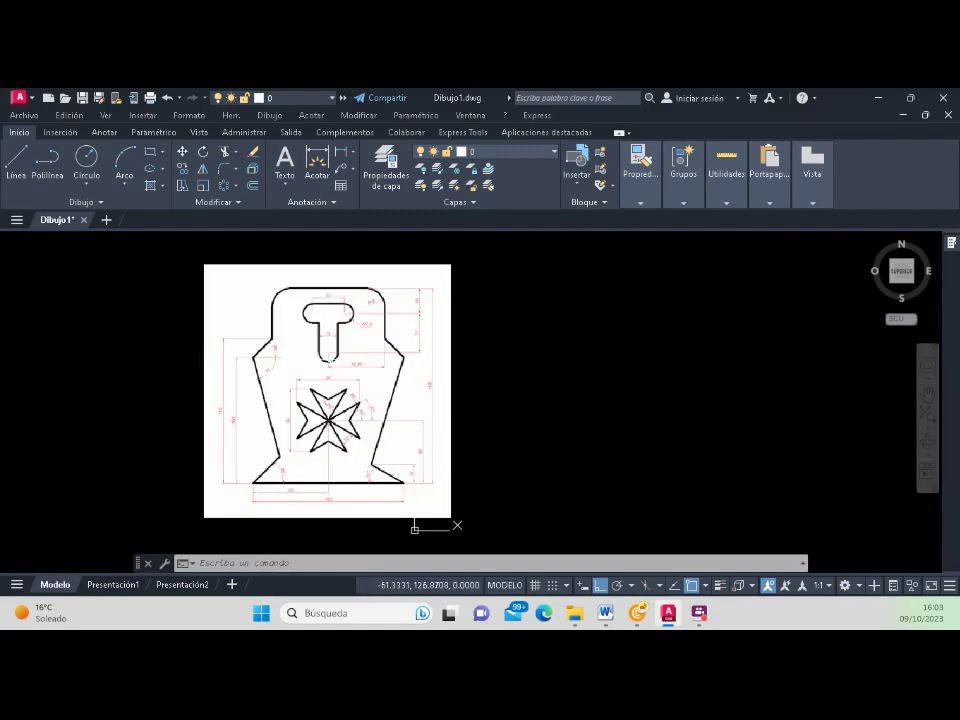
scroll(330, 360, "up", 1)
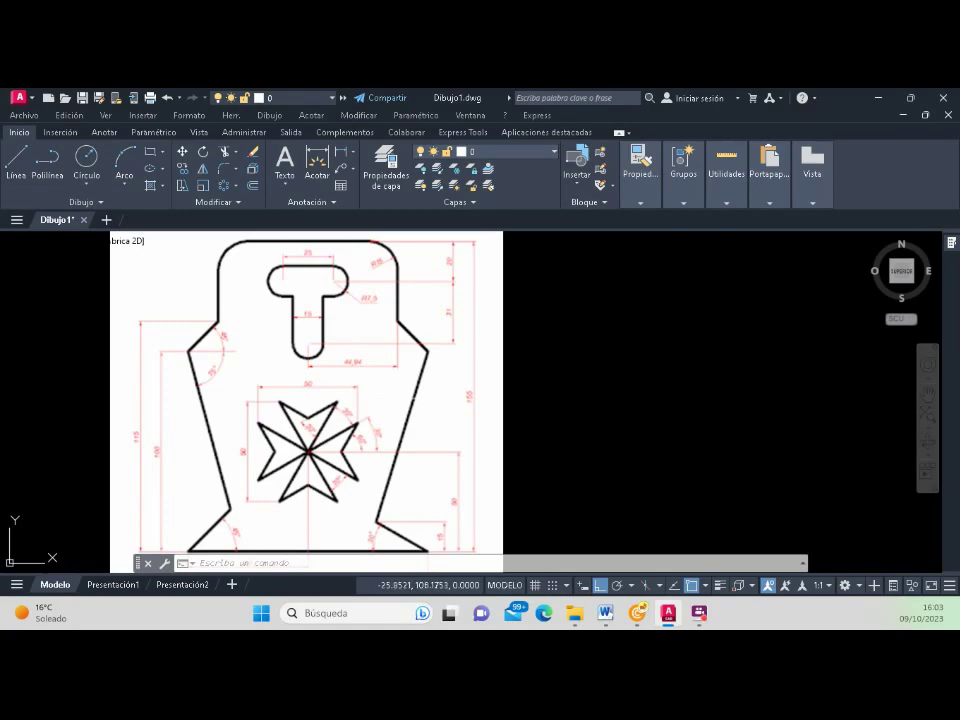
scroll(390, 350, "down", 2)
scroll(480, 456, "down", 2)
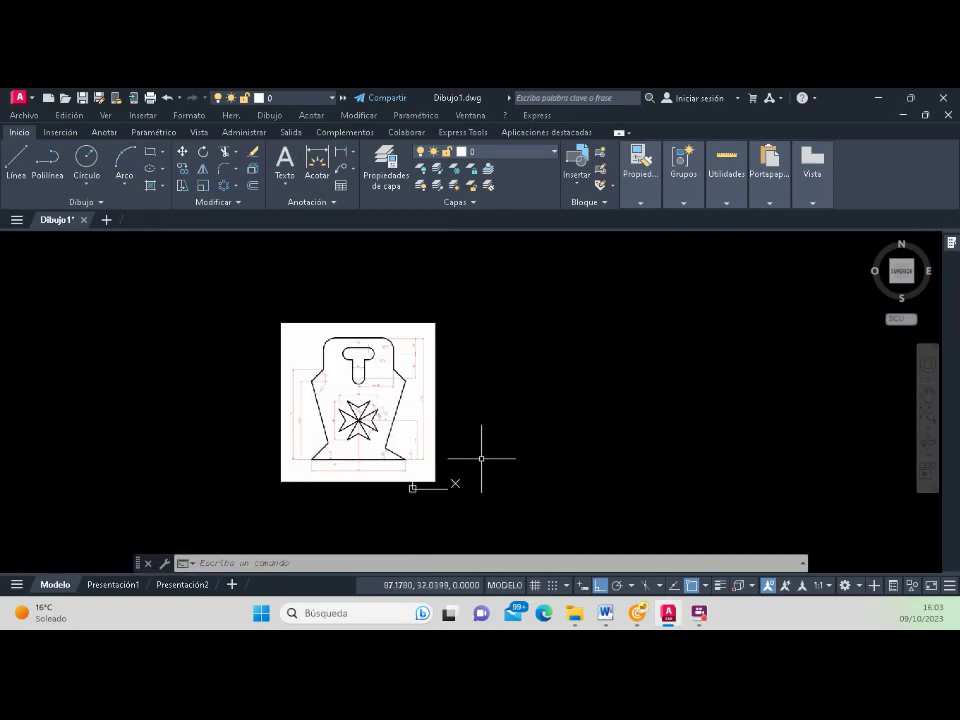
scroll(505, 479, "up", 2)
scroll(393, 418, "down", 2)
scroll(396, 418, "up", 2)
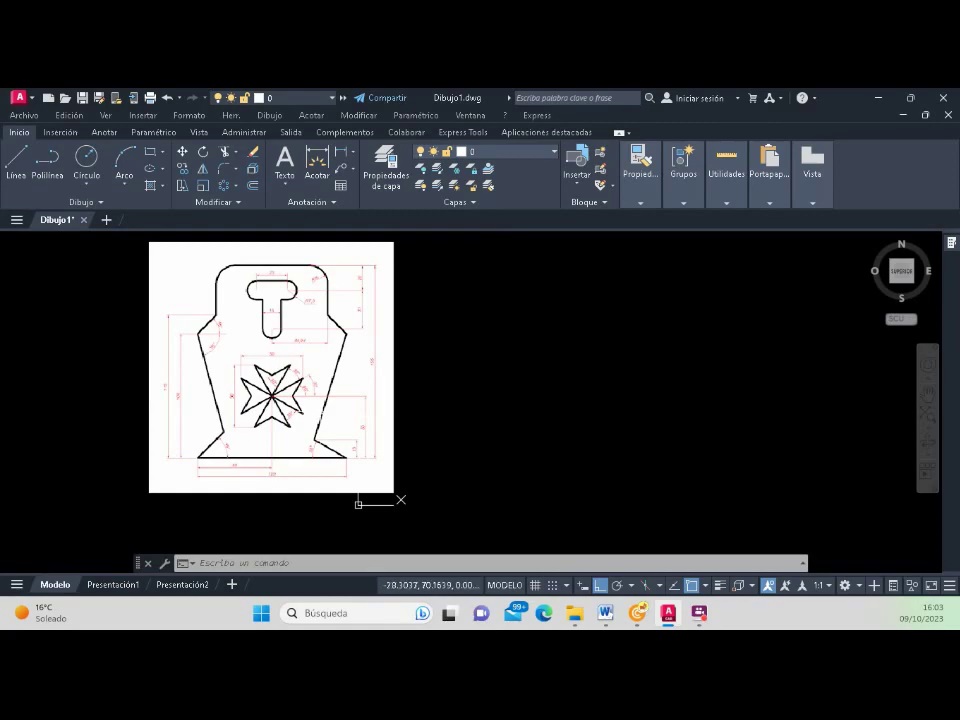
scroll(313, 409, "down", 2)
scroll(317, 409, "up", 4)
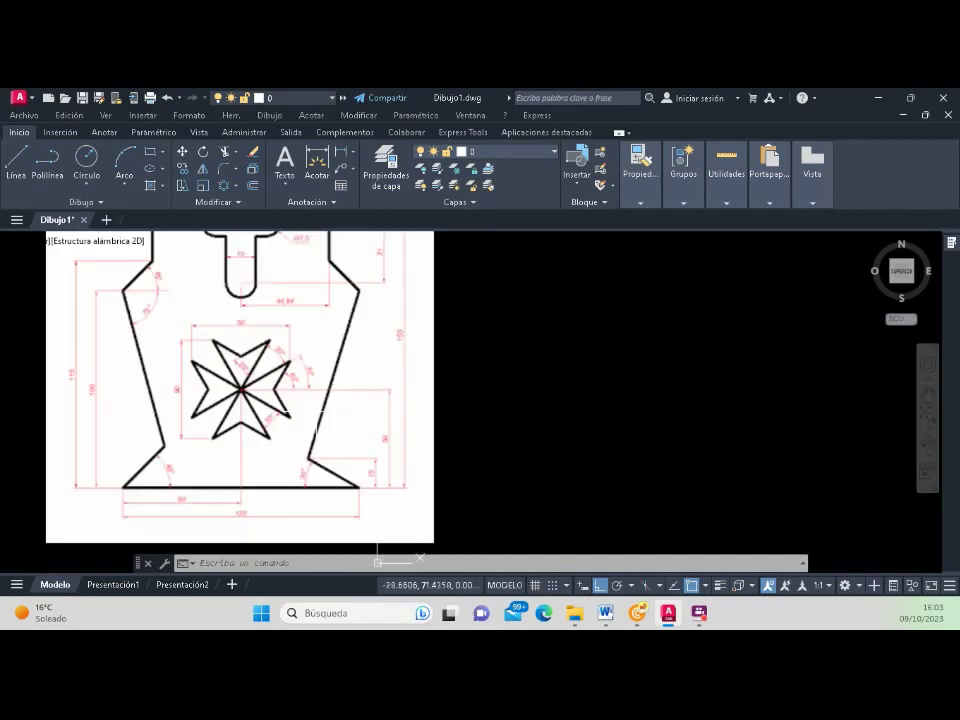
scroll(354, 501, "down", 2)
scroll(340, 466, "down", 2)
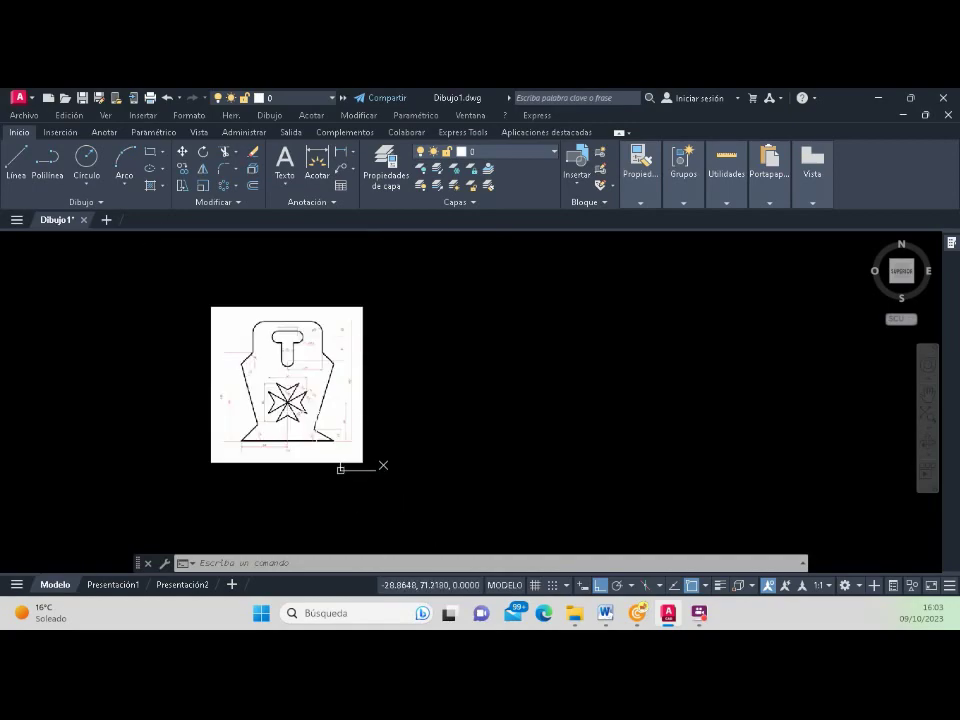
scroll(351, 503, "up", 2)
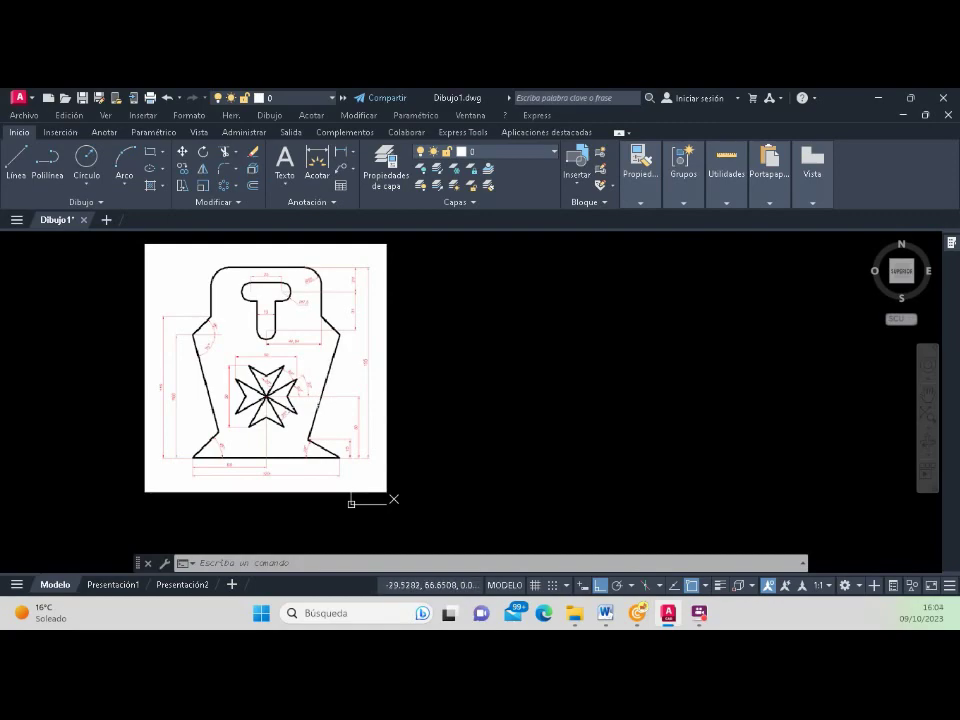
scroll(351, 503, "up", 2)
scroll(350, 505, "down", 2)
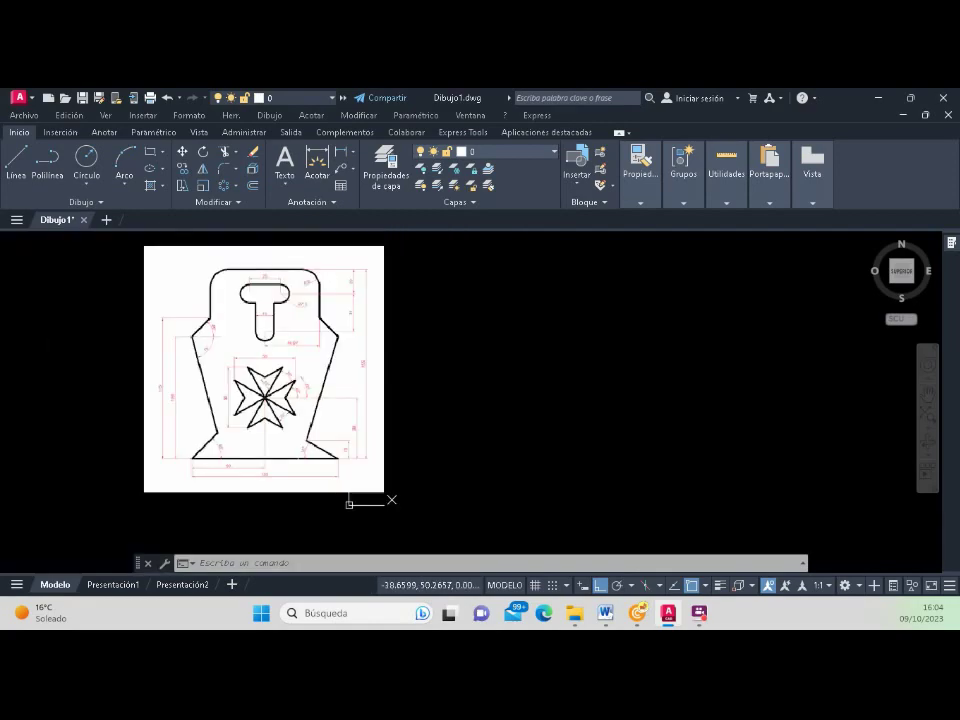
scroll(340, 490, "down", 2)
scroll(345, 510, "up", 3)
scroll(370, 530, "up", 2)
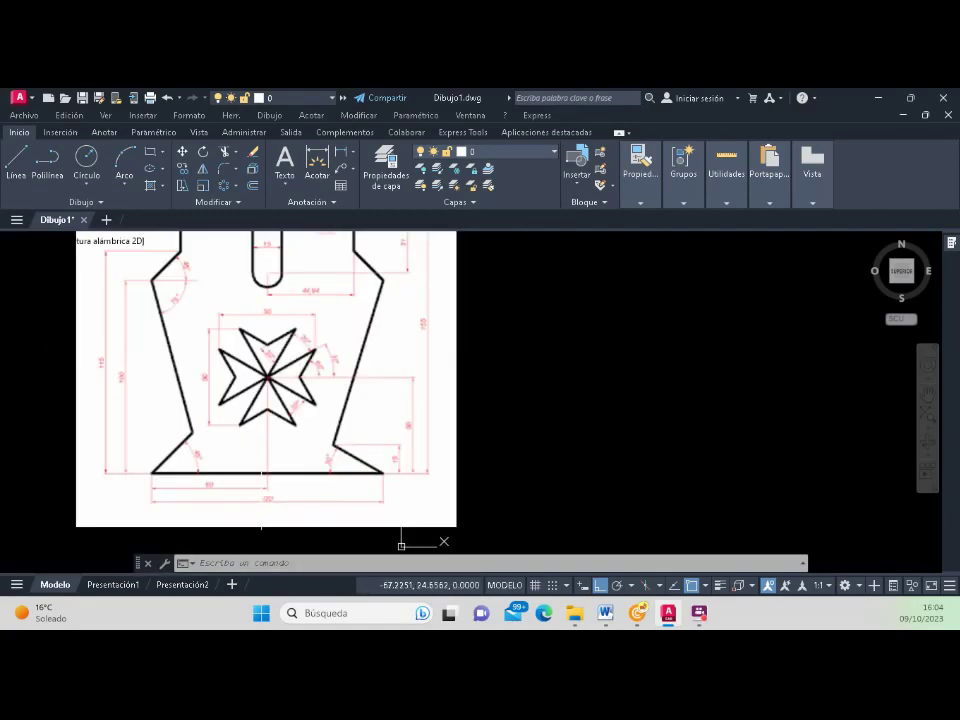
scroll(398, 544, "up", 2)
scroll(263, 496, "up", 4)
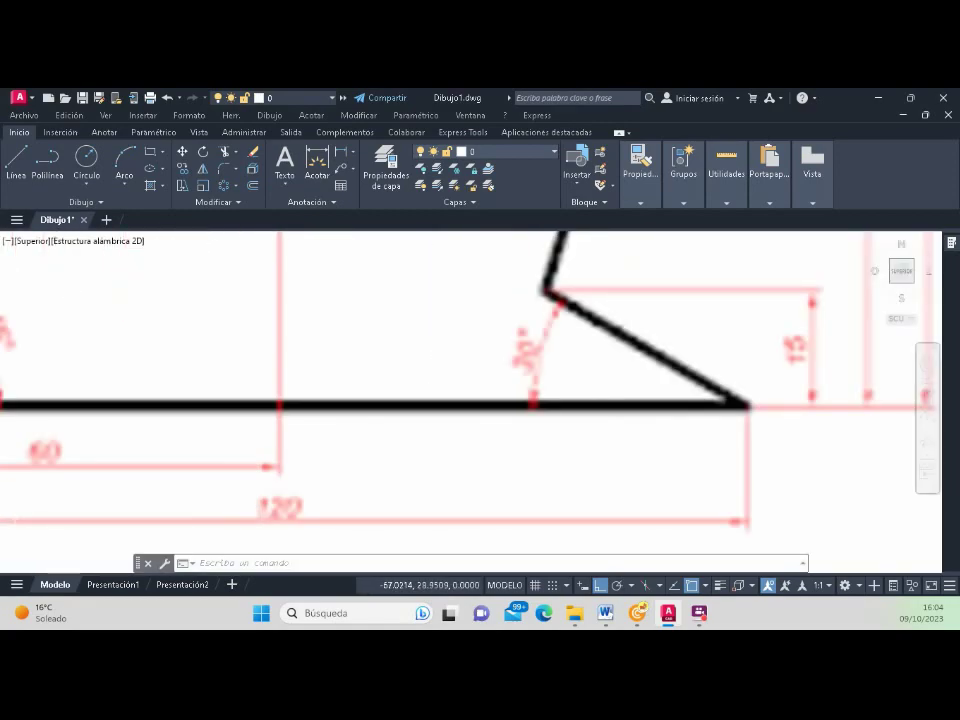
scroll(310, 550, "down", 2)
scroll(310, 550, "up", 2)
scroll(310, 550, "up", 4)
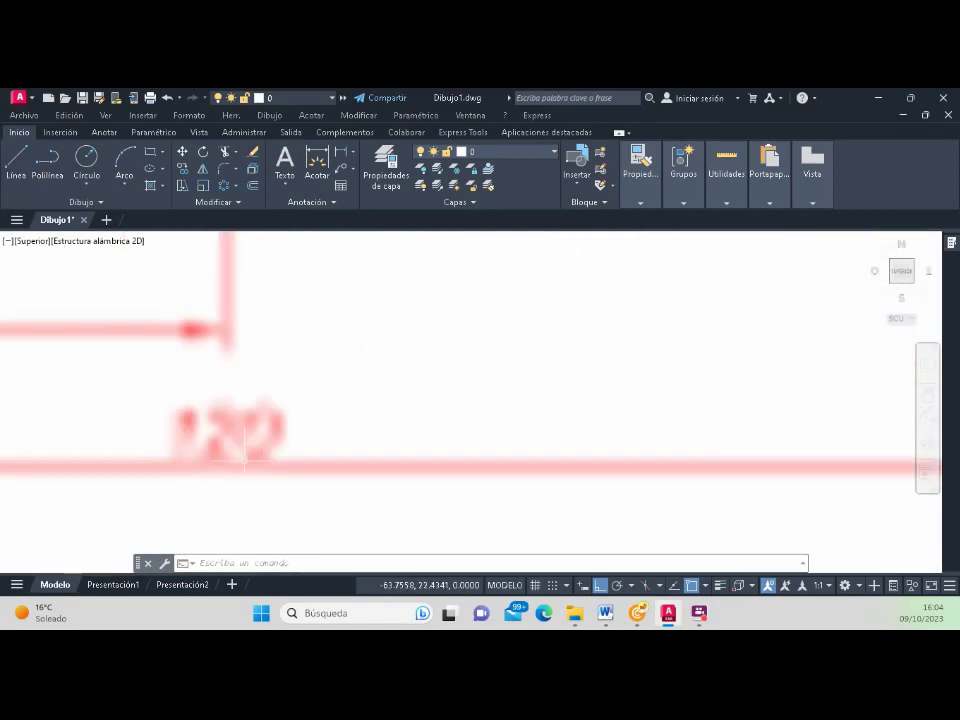
left_click(150, 394)
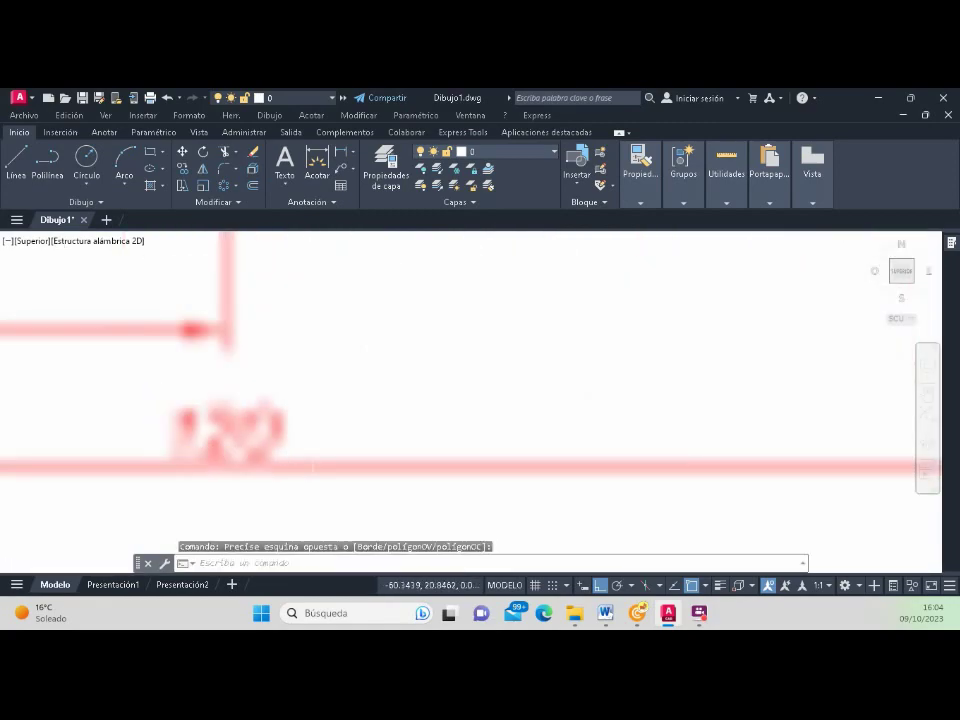
scroll(222, 404, "down", 3)
scroll(222, 398, "down", 3)
scroll(272, 411, "down", 4)
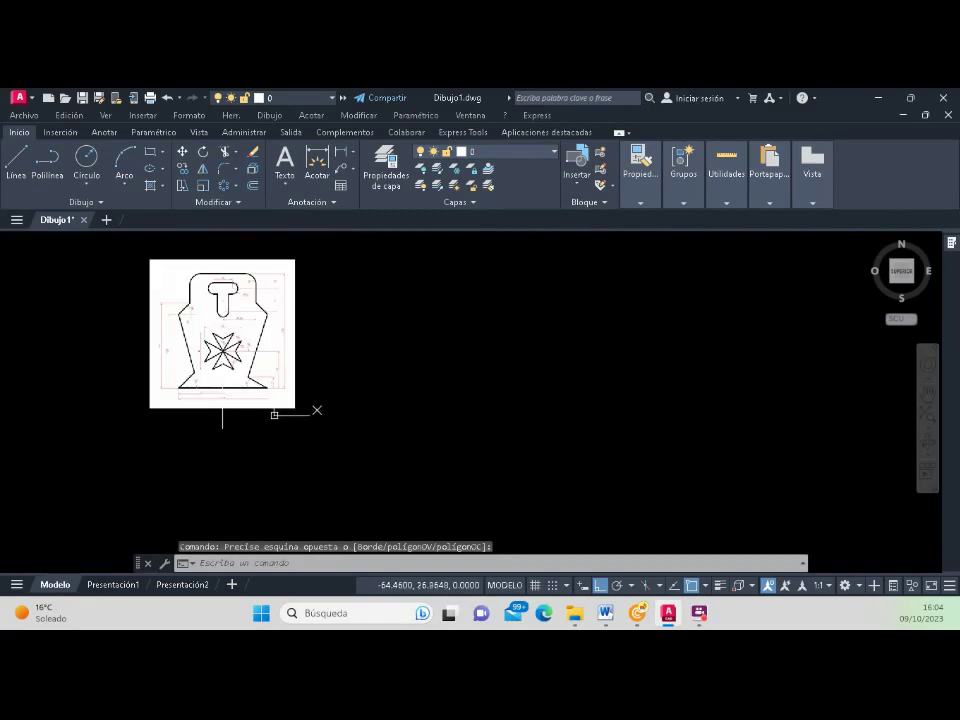
scroll(294, 435, "up", 2)
scroll(326, 467, "up", 2)
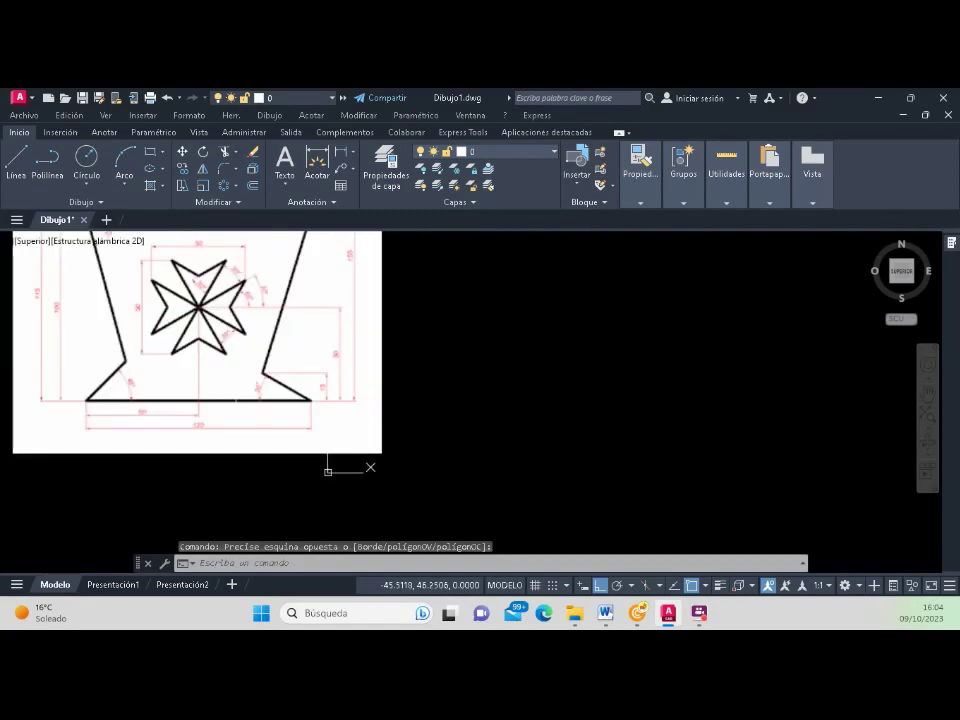
Step: Draw a 120-unit horizontal line, then a vertical line rising from its right end
left_click(16, 162)
left_click(445, 449)
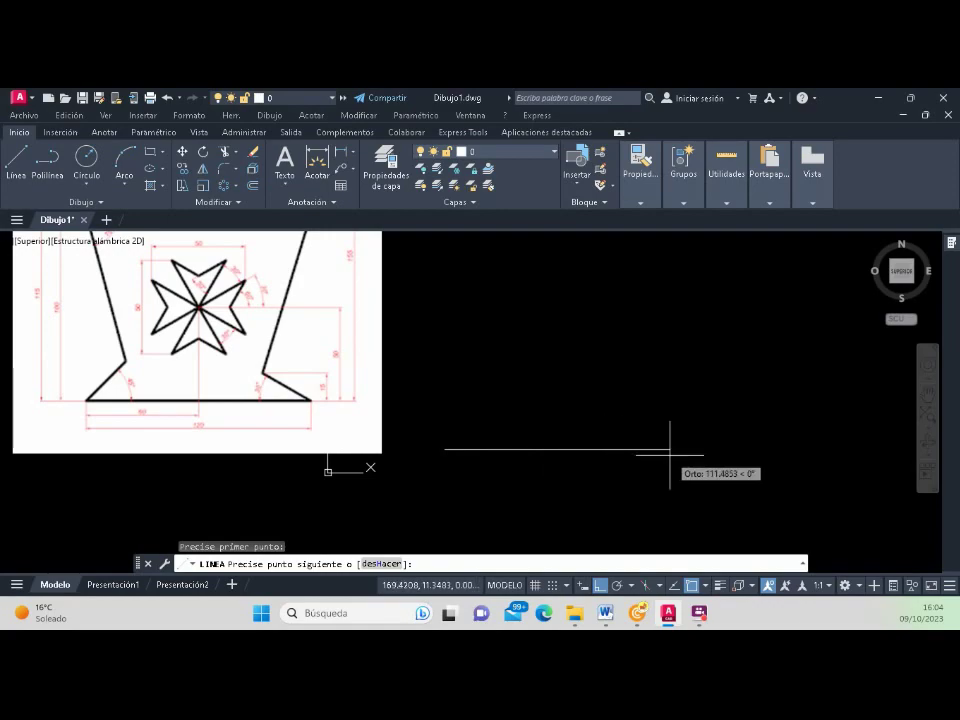
left_click(622, 449)
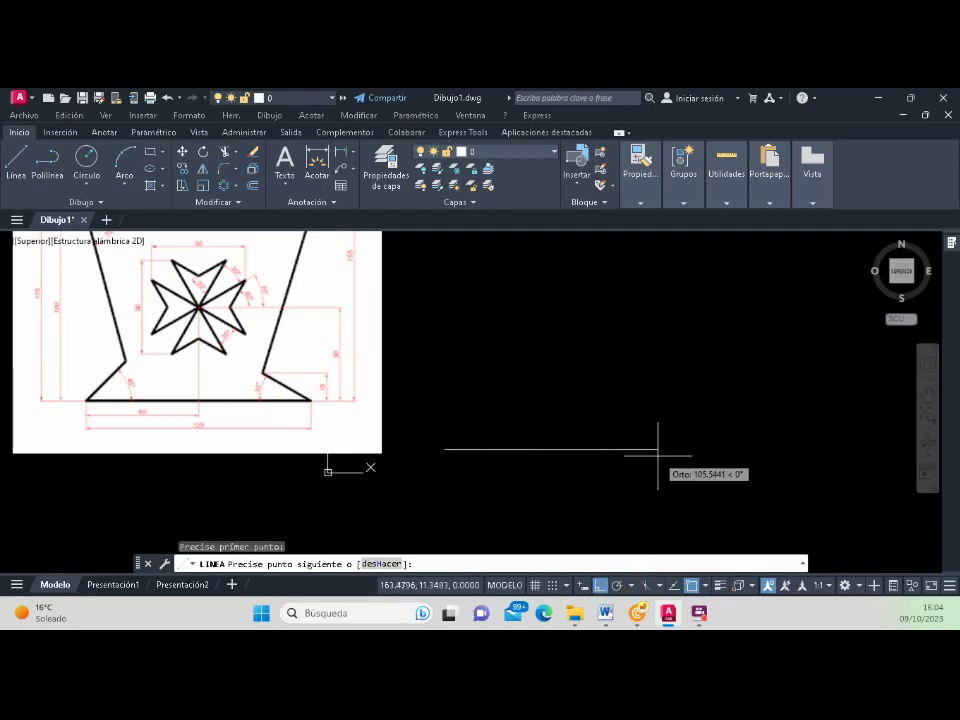
type("120")
key("Return")
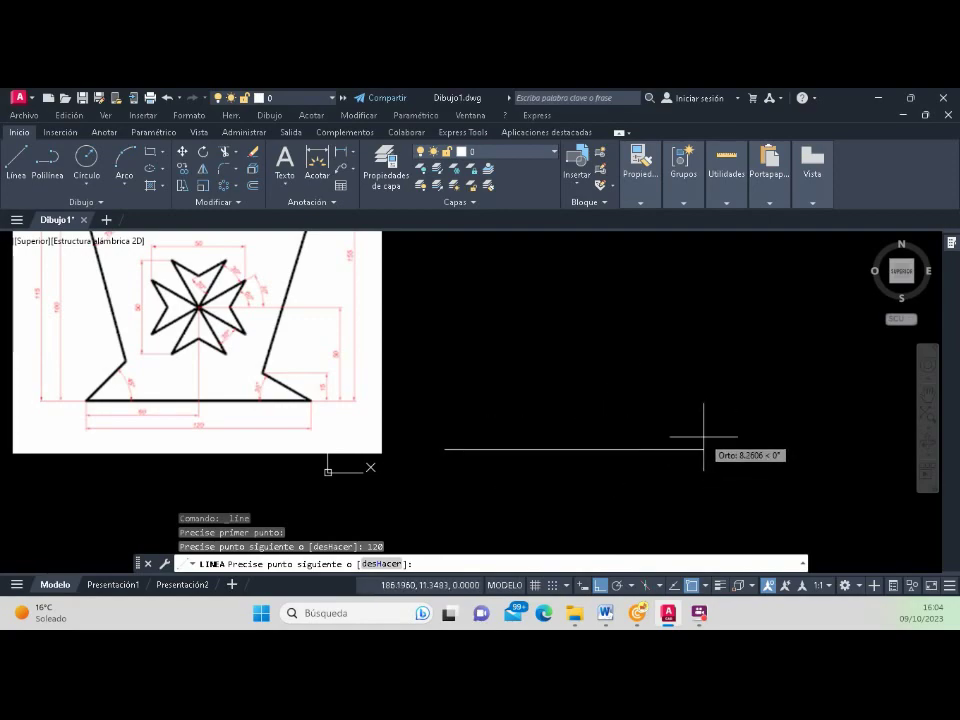
left_click(688, 326)
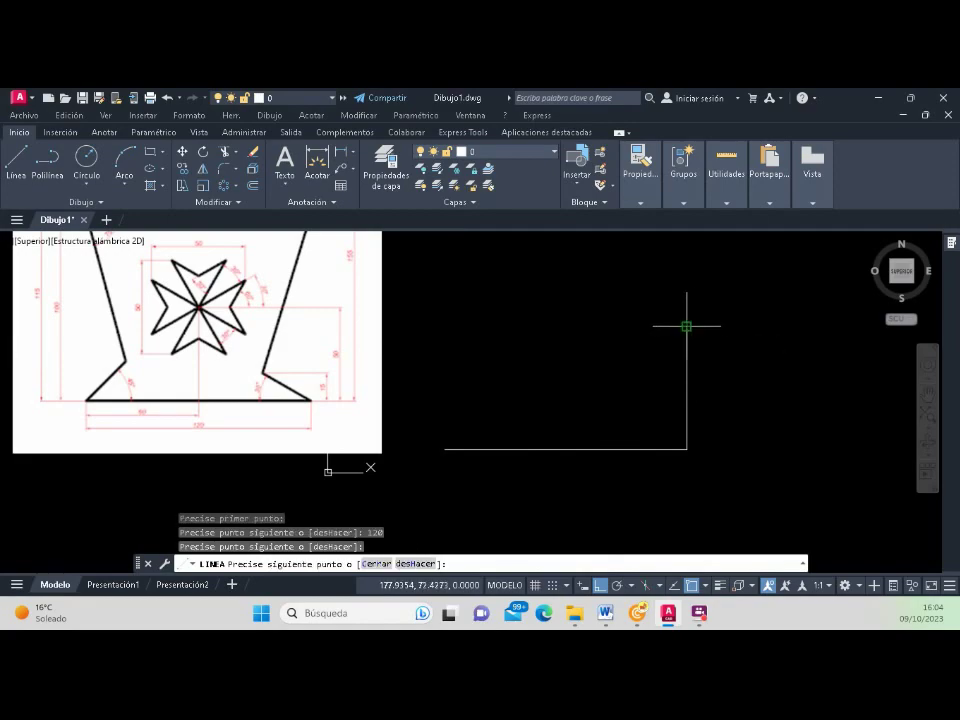
key("Return")
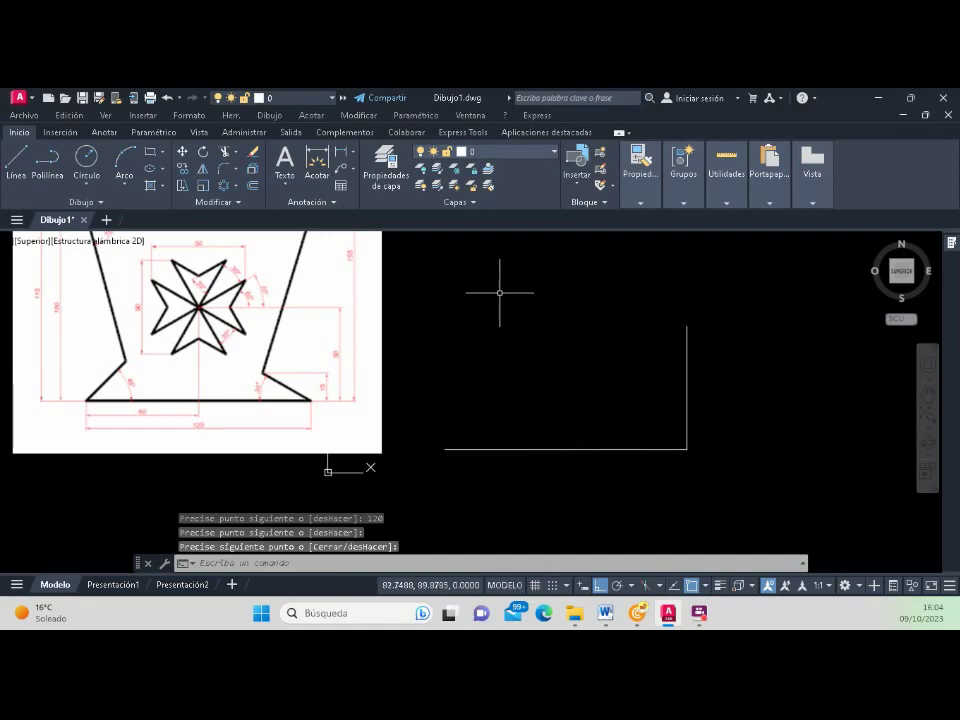
Step: Copy the vertical line to three positions further left along the base line
left_click(184, 168)
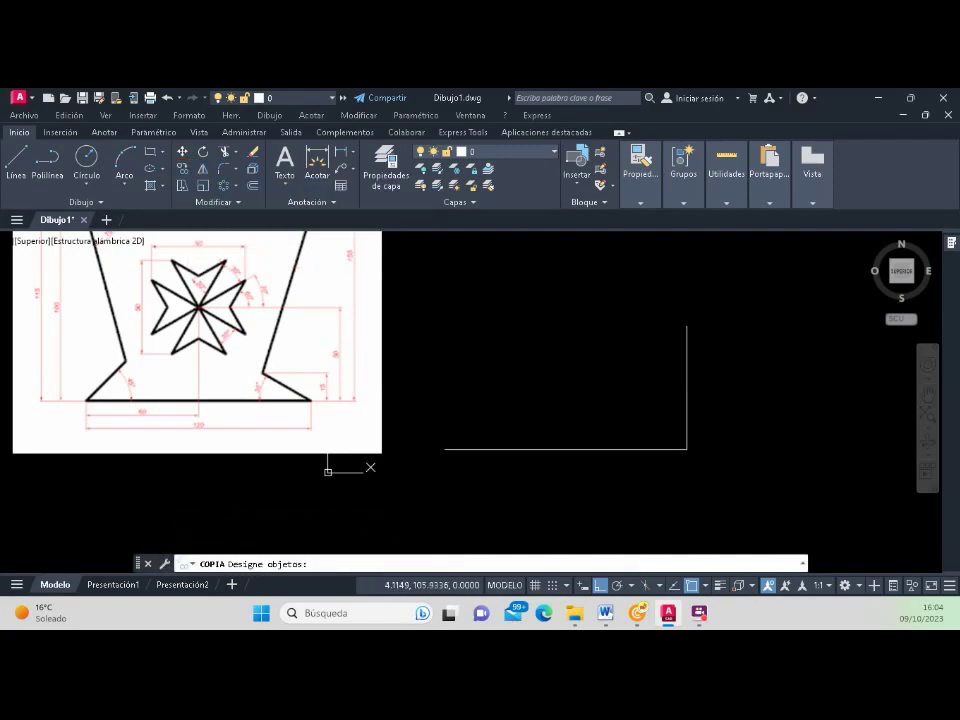
left_click(686, 388)
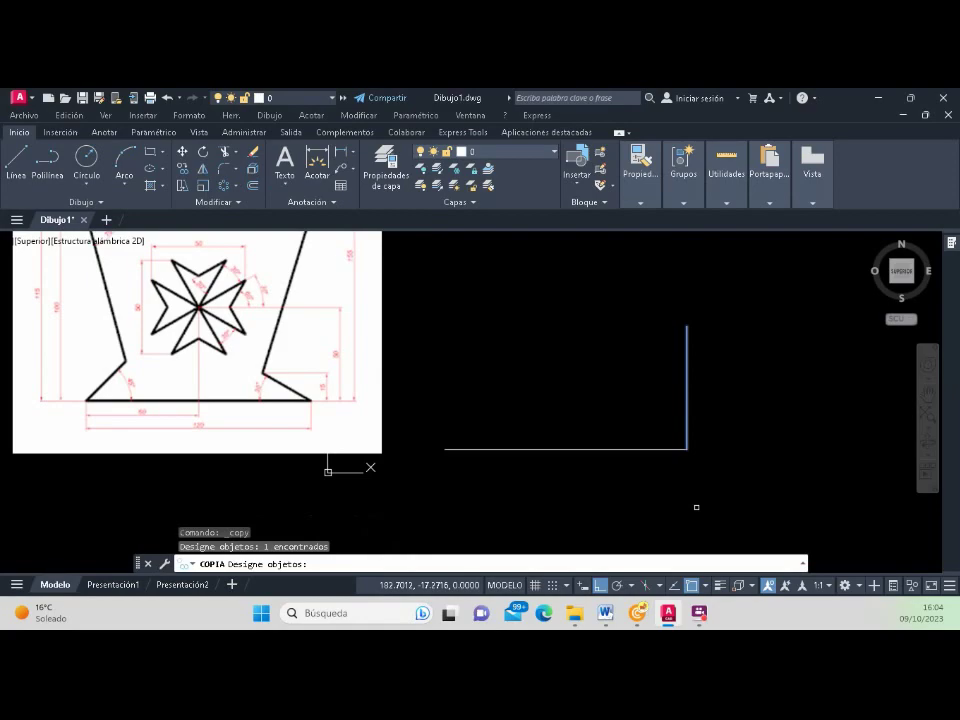
key("Return")
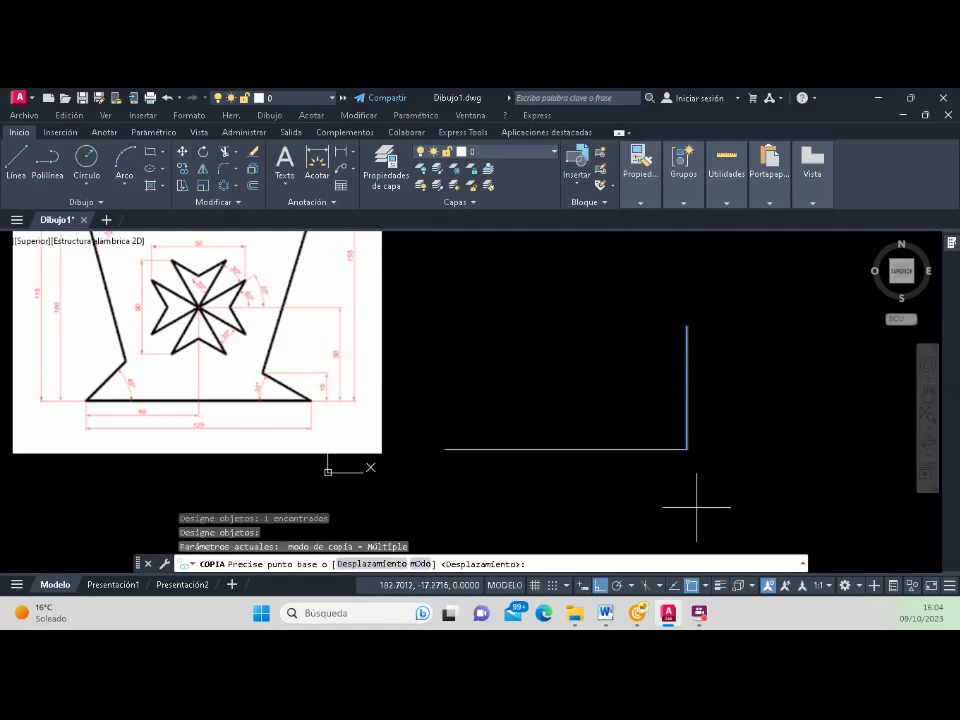
left_click(720, 288)
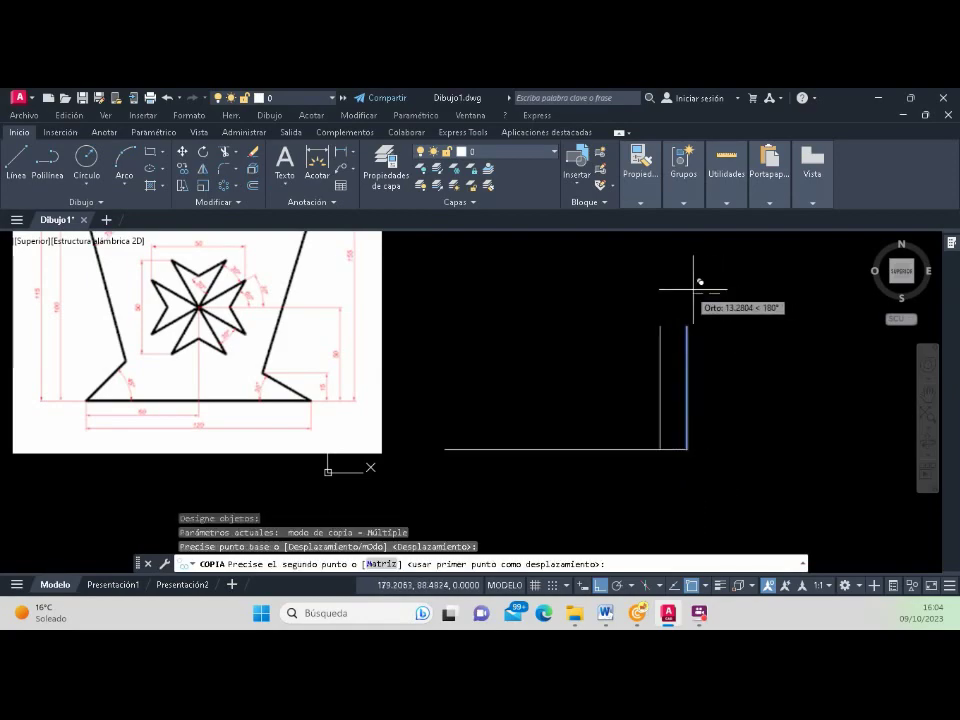
left_click(648, 287)
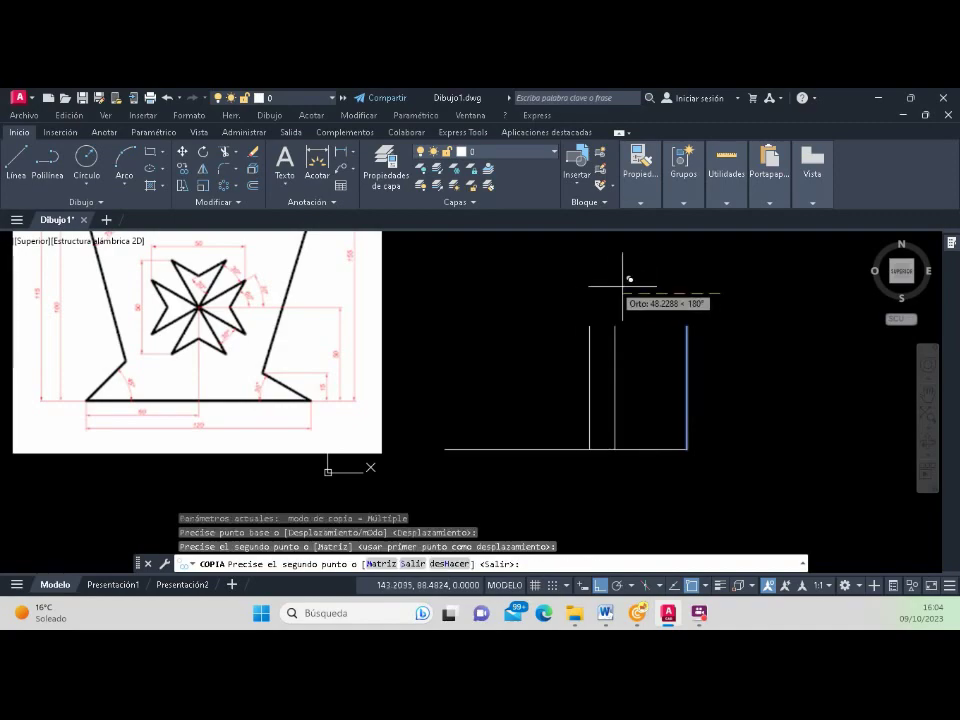
left_click(591, 287)
left_click(535, 285)
key("Return")
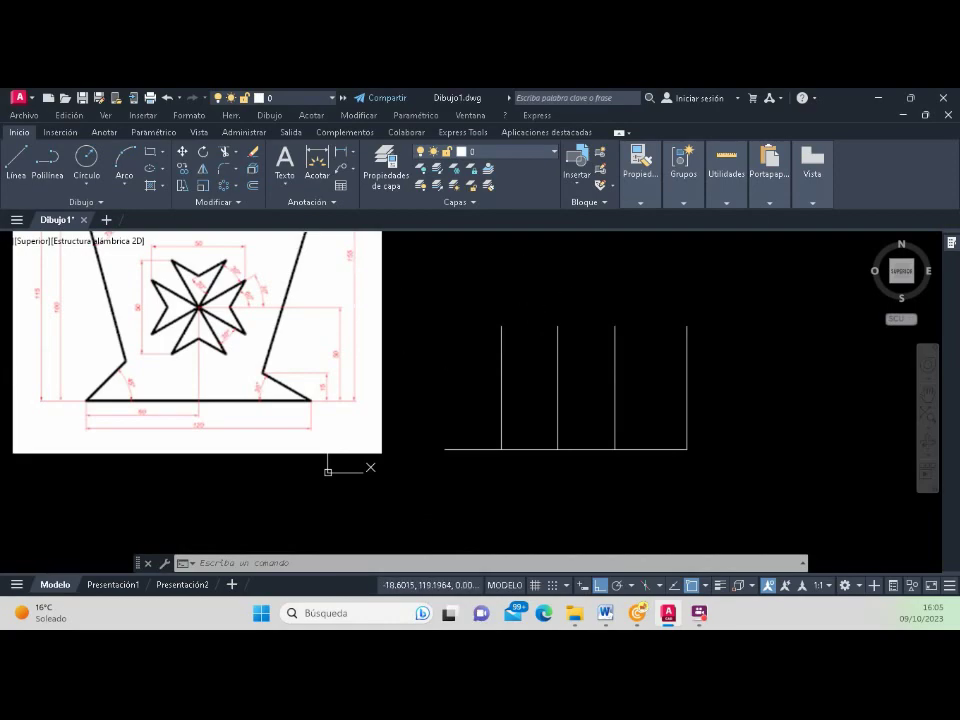
Step: Select the rightmost vertical line for Rotate and, with Endpoint snap on, pivot at its bottom end
left_click(201, 151)
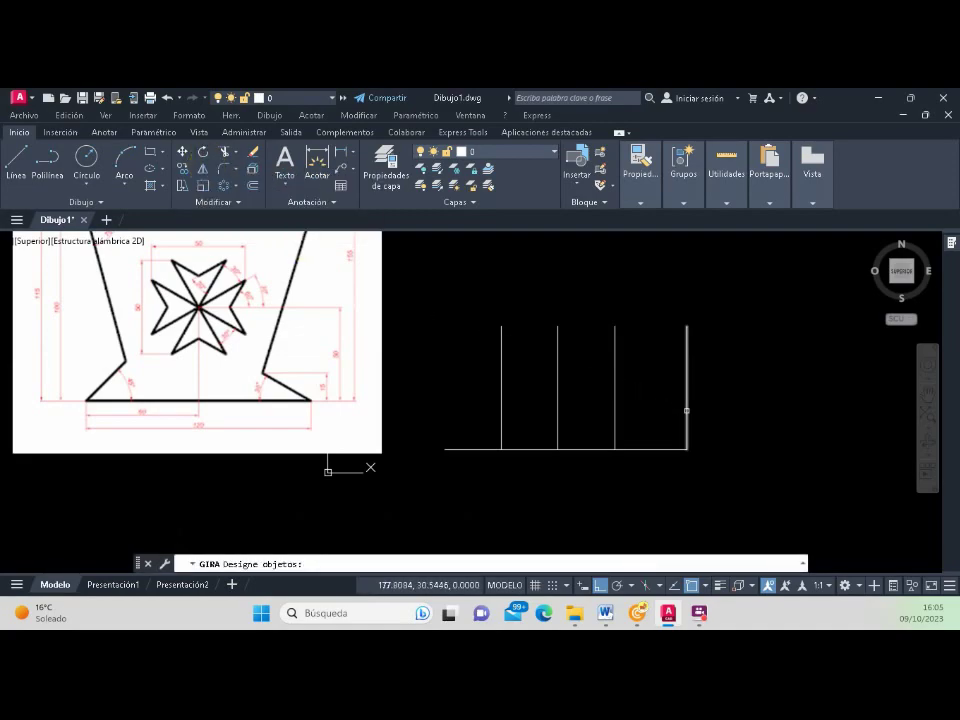
left_click(685, 409)
key("Return")
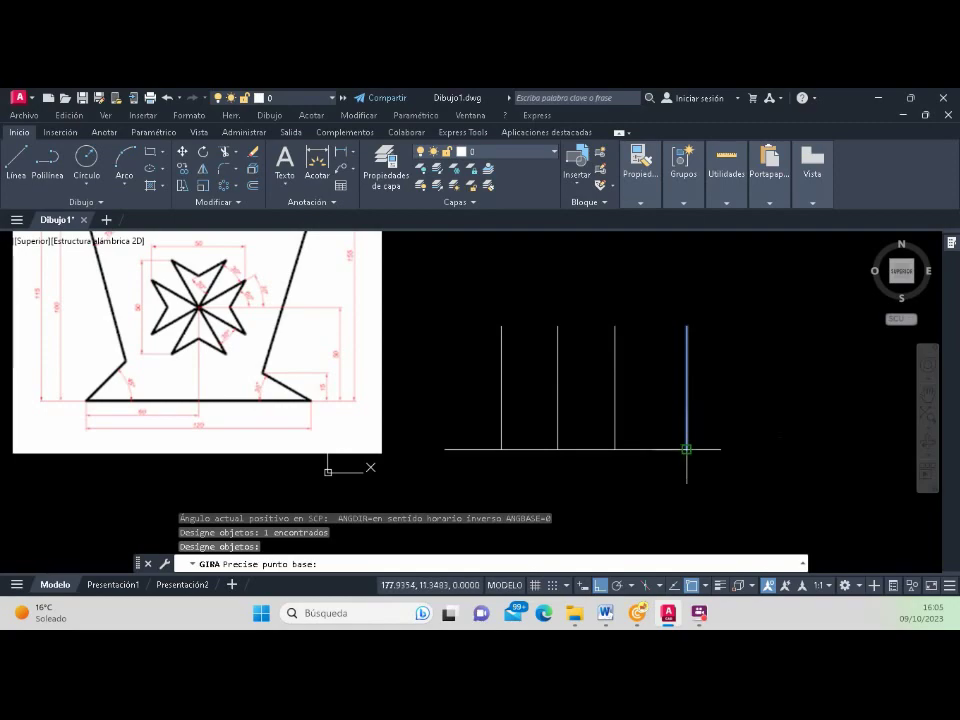
left_click(708, 586)
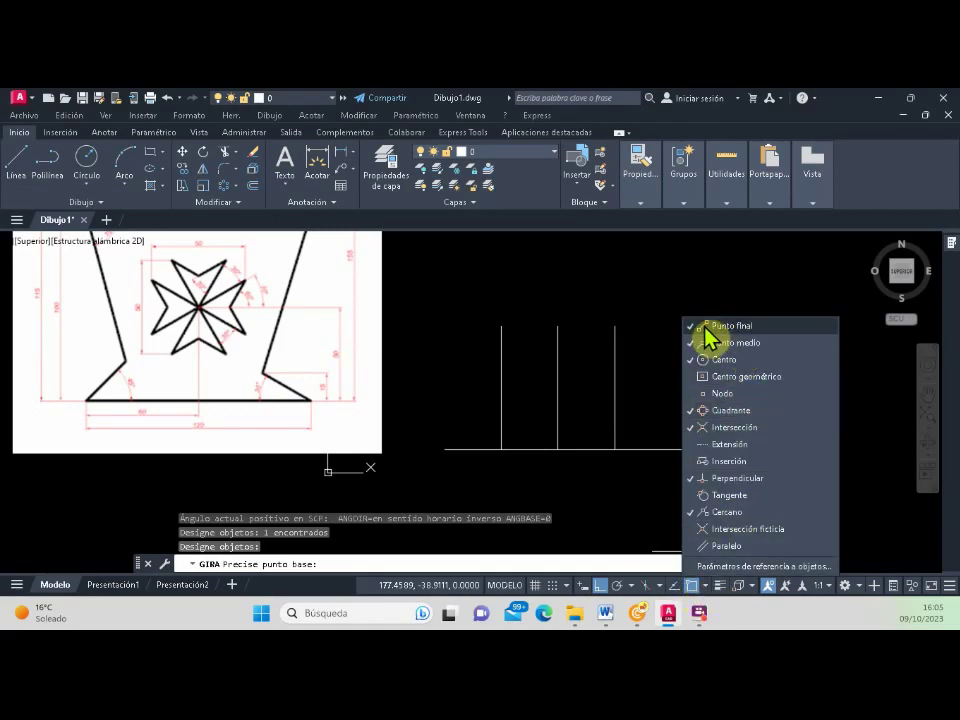
left_click(745, 328)
left_click(662, 397)
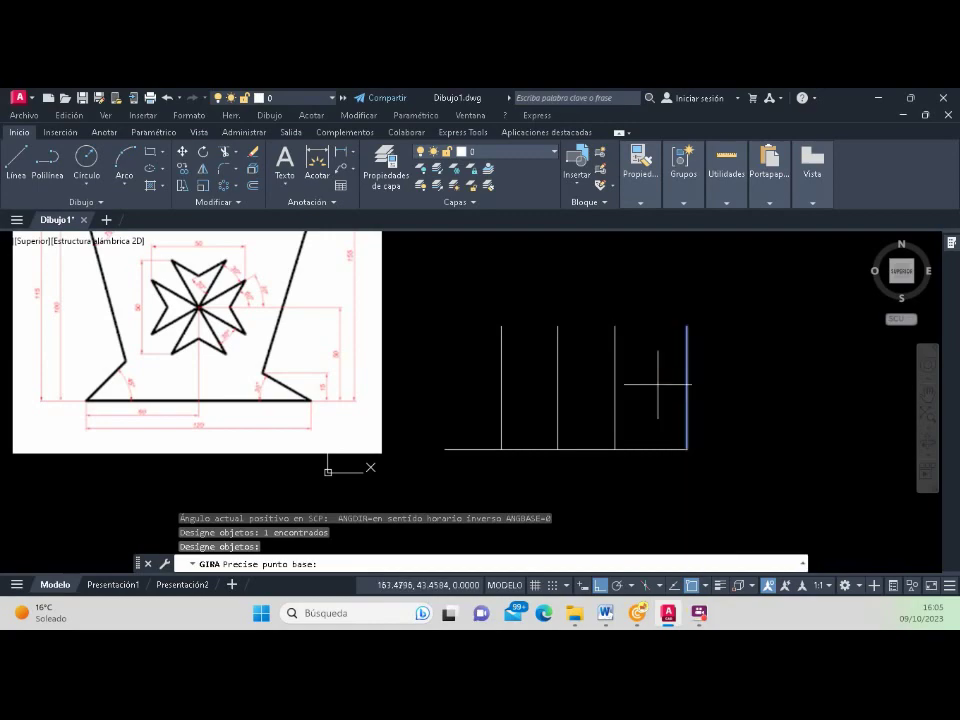
left_click(686, 449)
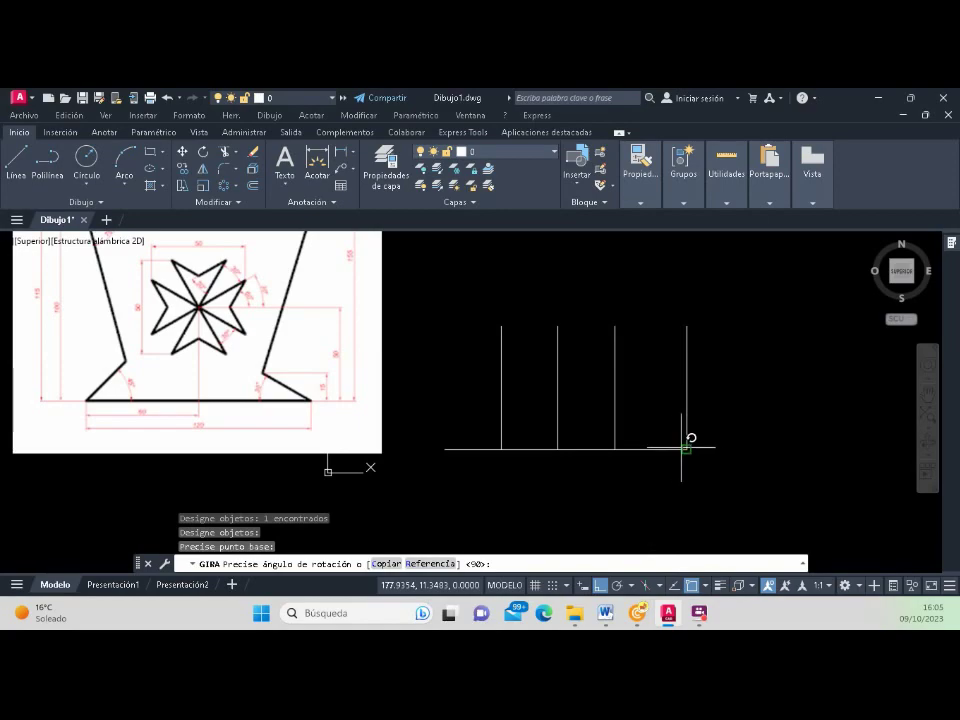
Step: Enter a 60° rotation angle so the rightmost line slants from its base
scroll(274, 379, "up", 4)
scroll(274, 379, "up", 3)
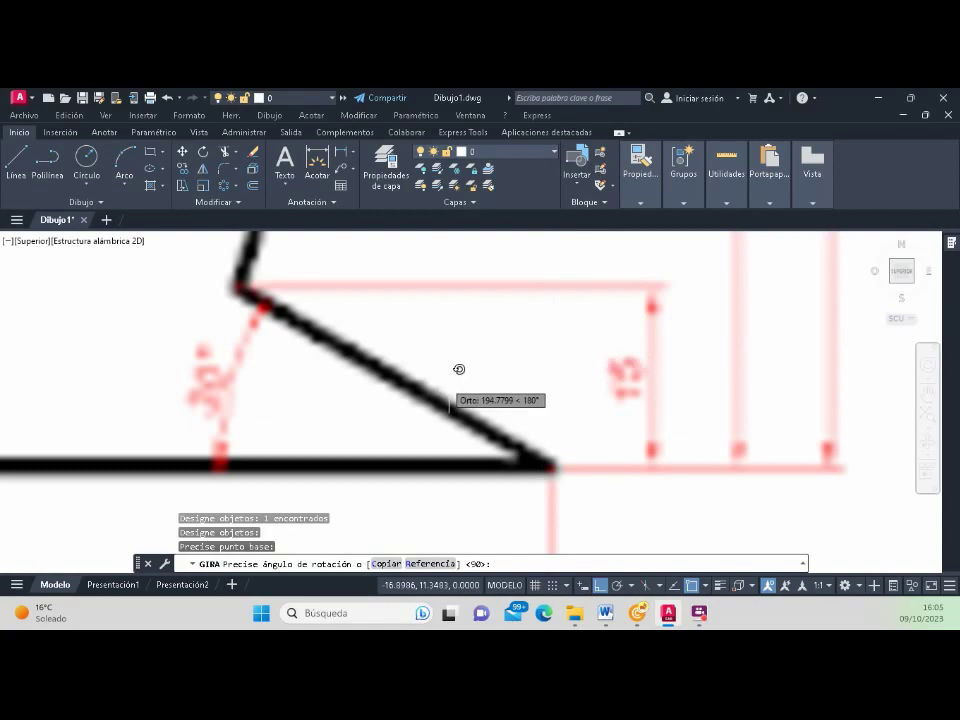
scroll(476, 365, "down", 3)
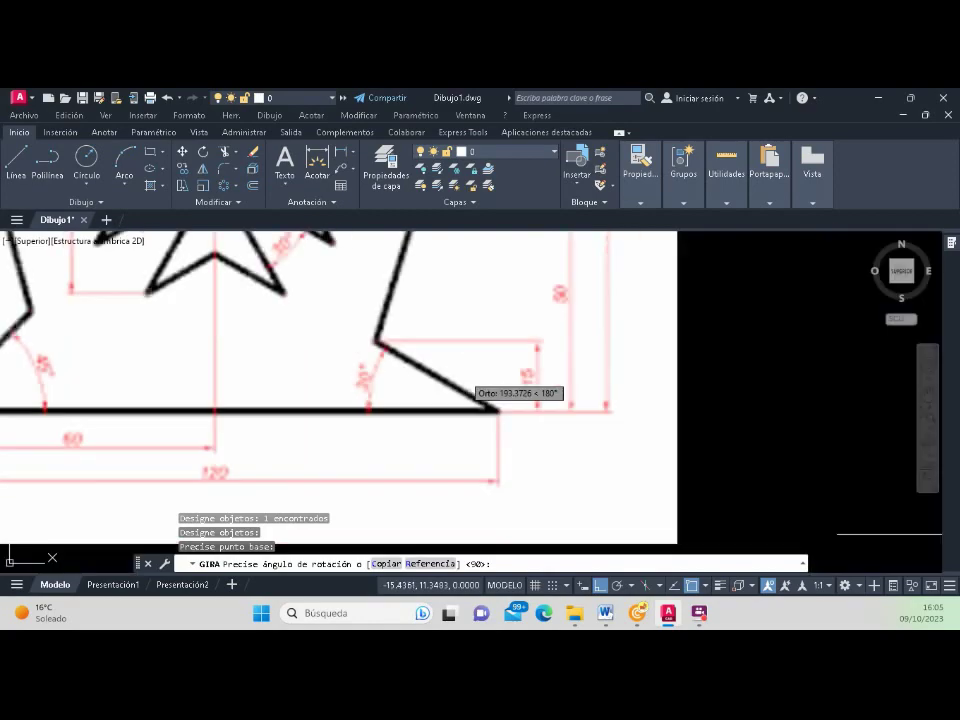
scroll(482, 366, "down", 3)
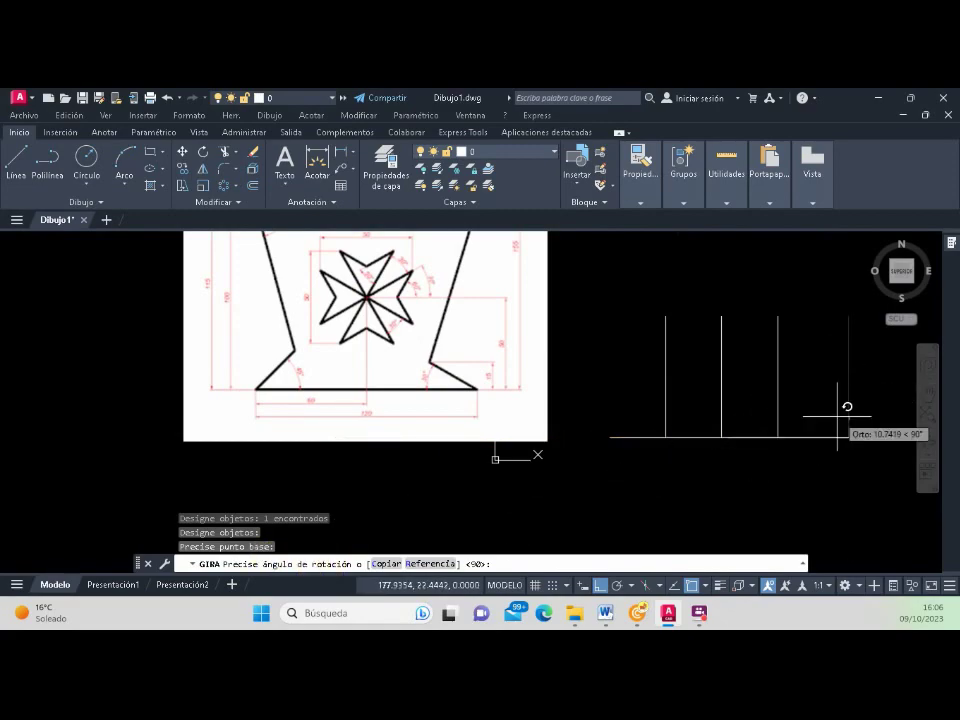
scroll(606, 420, "down", 4)
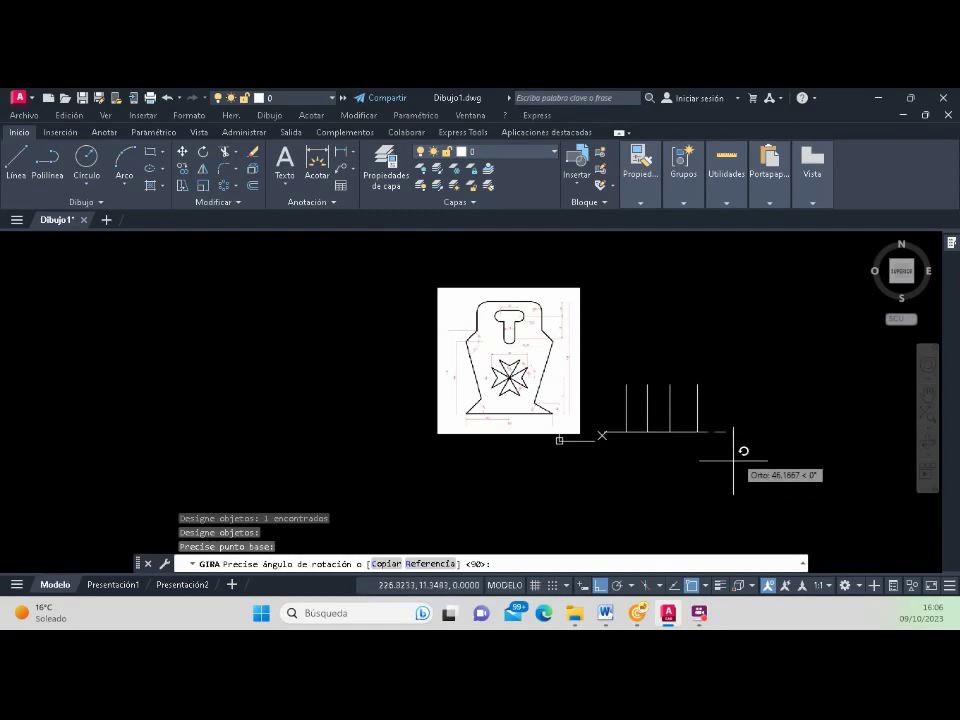
scroll(715, 400, "up", 2)
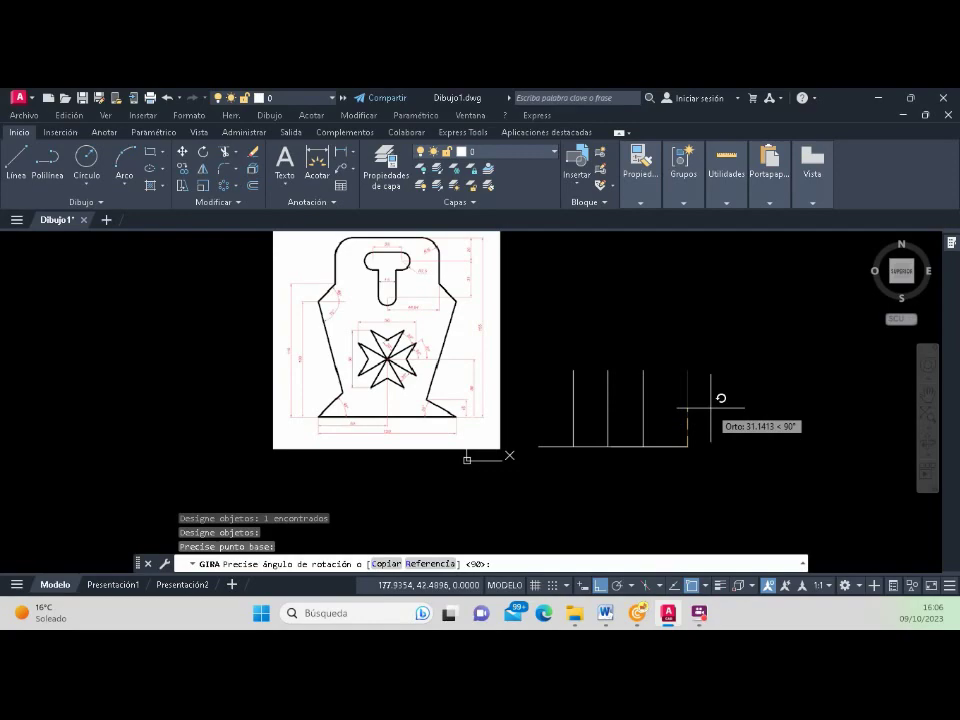
type("60")
key("Return")
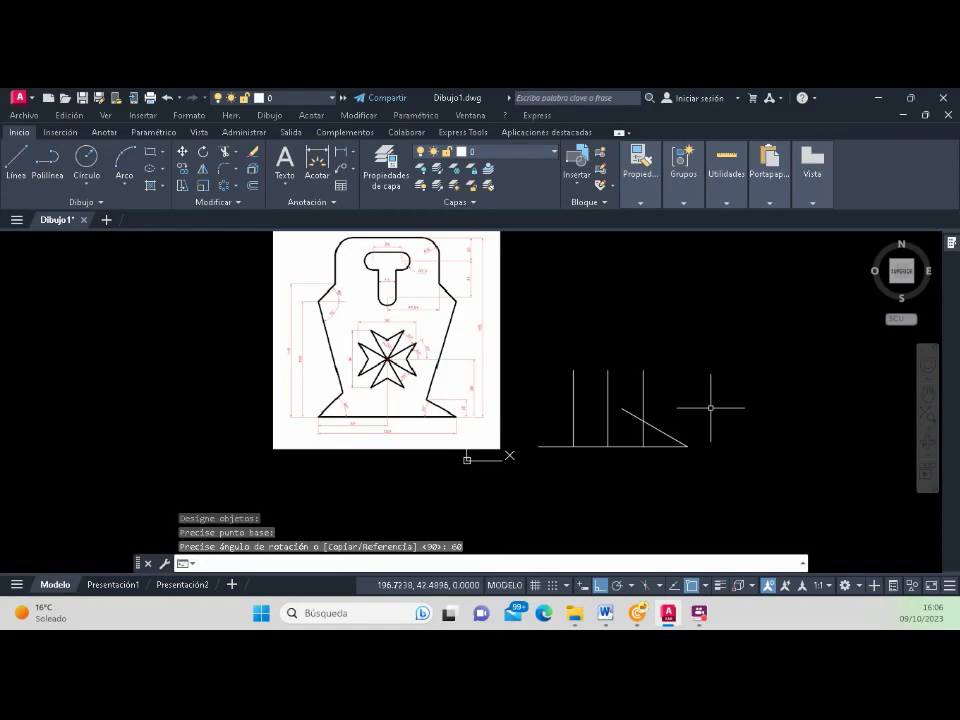
scroll(587, 452, "up", 2)
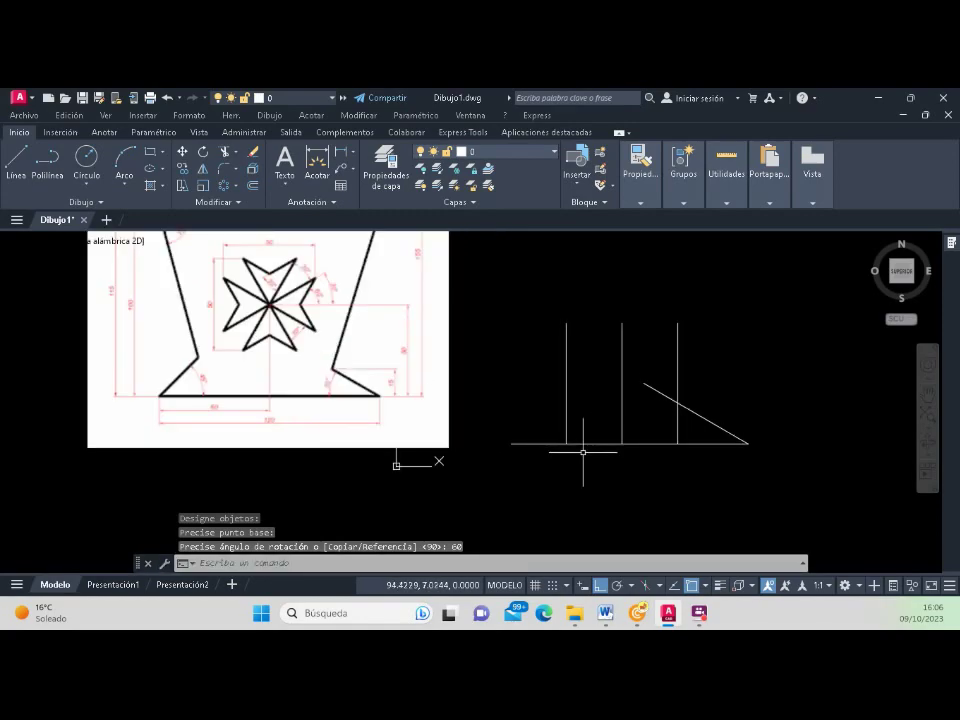
Step: Move the leftmost vertical line by its bottom end onto the base line's left end
left_click(183, 152)
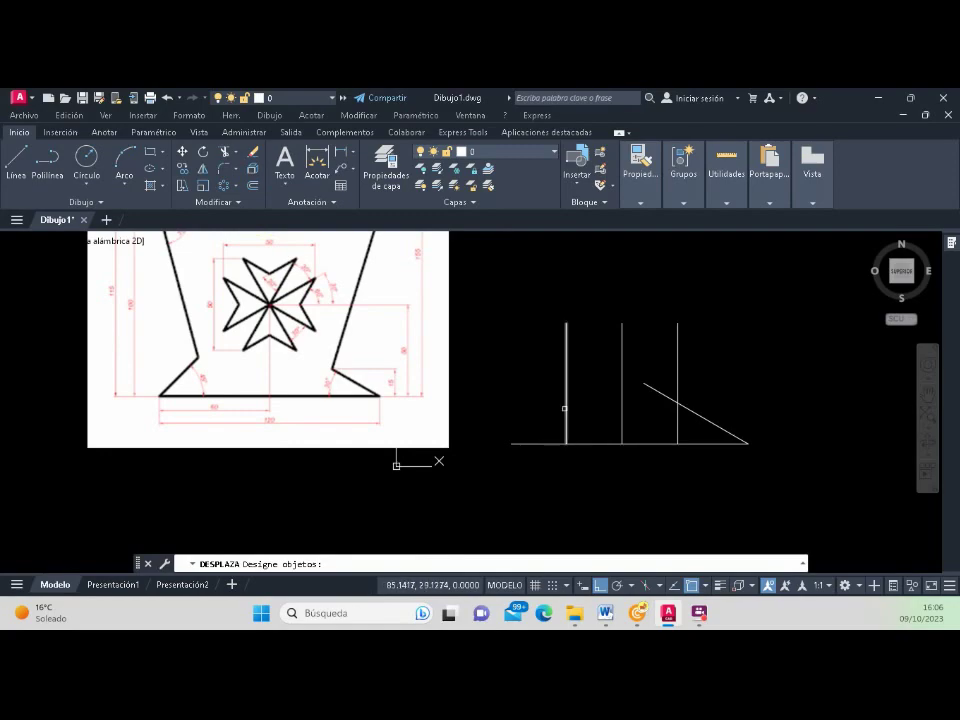
left_click(565, 408)
key("Return")
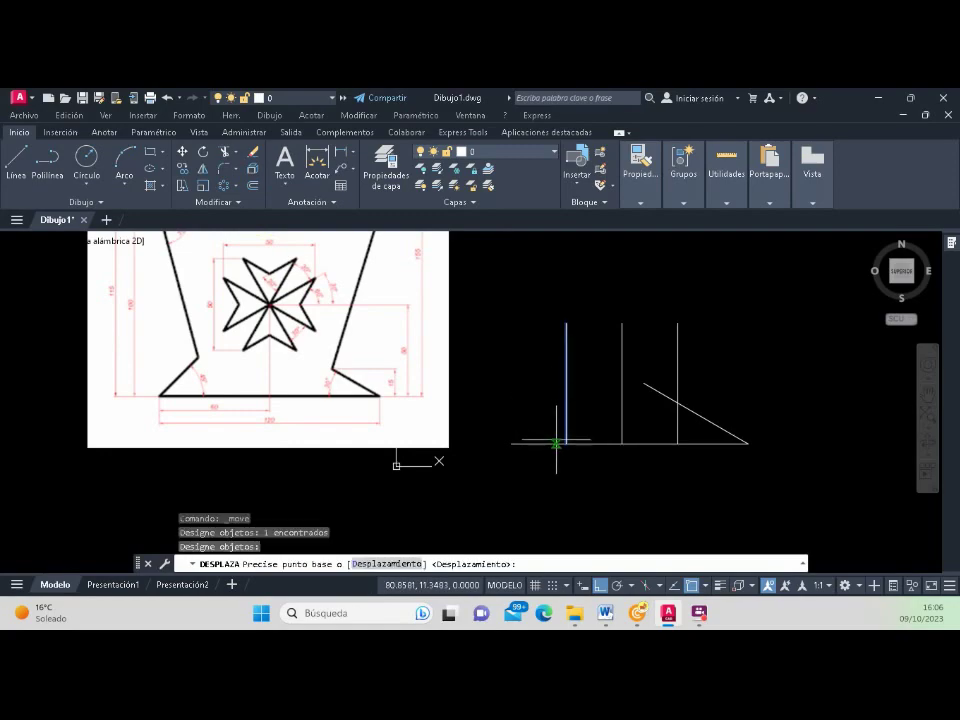
left_click(566, 443)
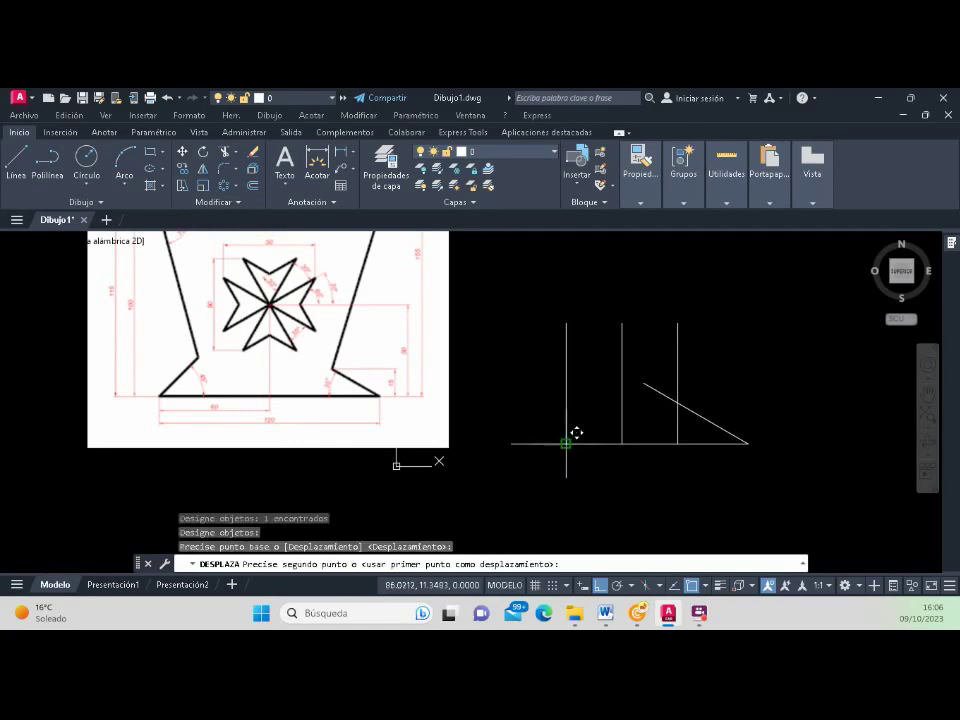
left_click(511, 443)
Step: Zoom the view and clear a stray selection window before starting Rotate
scroll(152, 367, "up", 4)
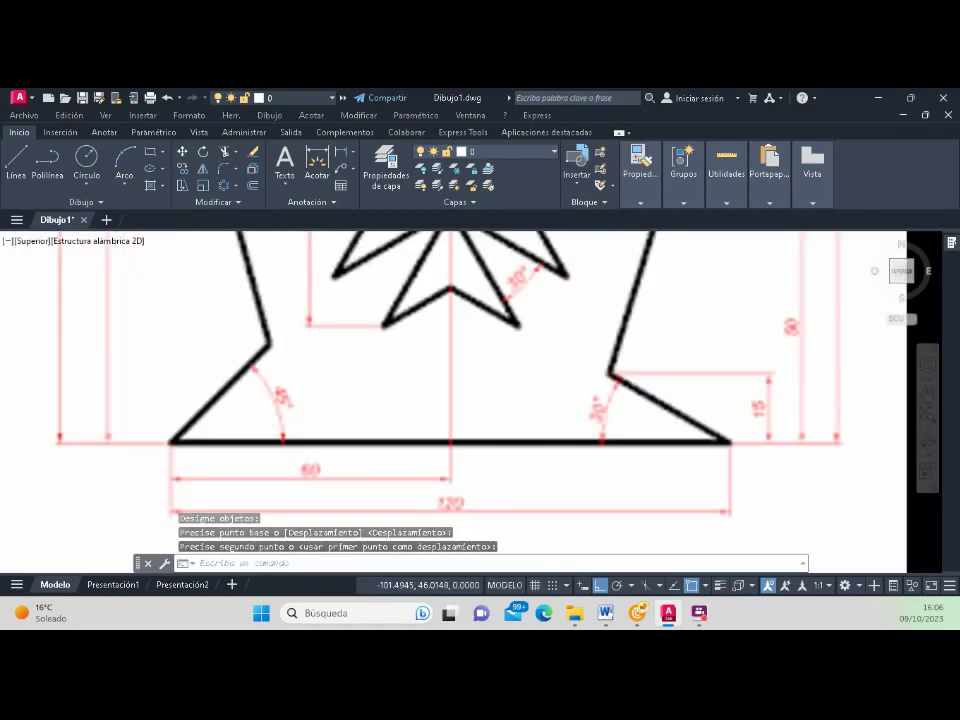
scroll(275, 388, "up", 2)
scroll(275, 388, "up", 2)
left_click(280, 356)
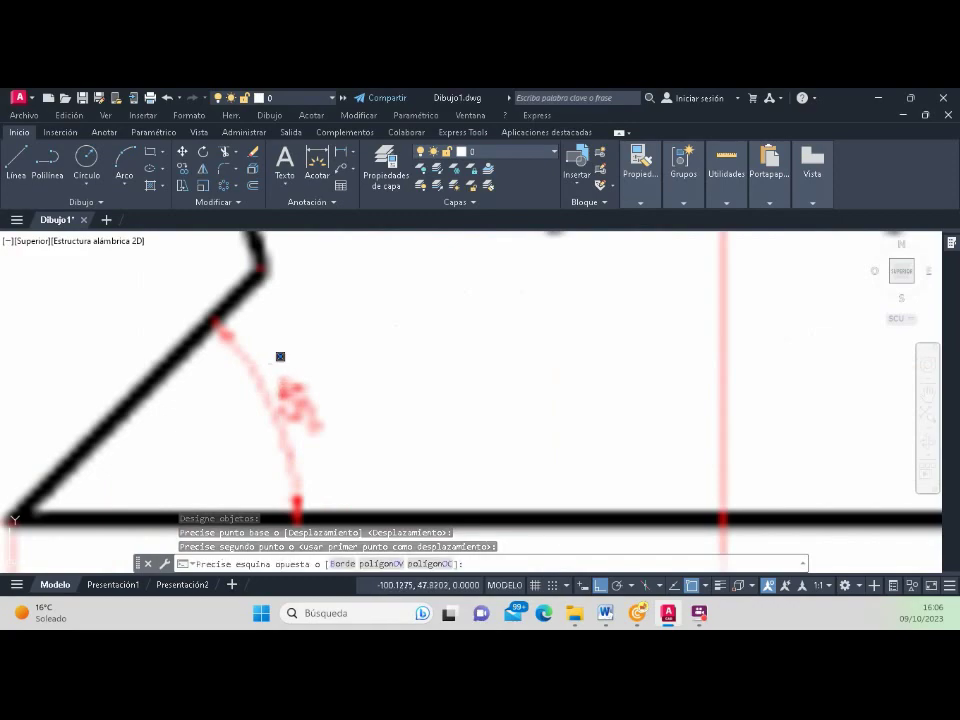
left_click(362, 435)
scroll(400, 430, "down", 5)
scroll(393, 424, "down", 2)
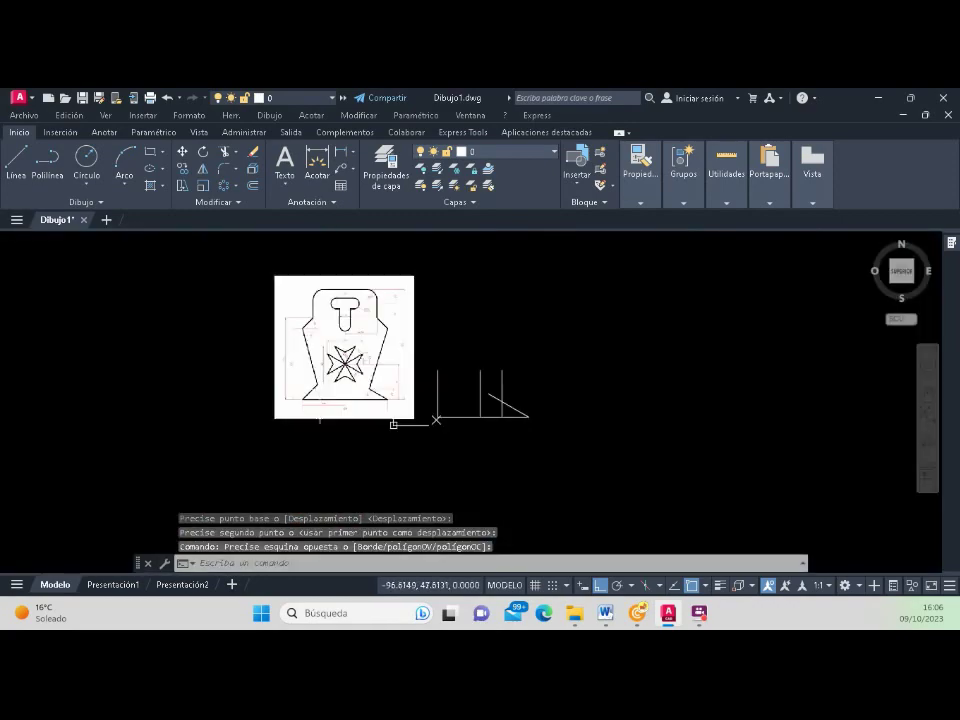
scroll(440, 410, "up", 4)
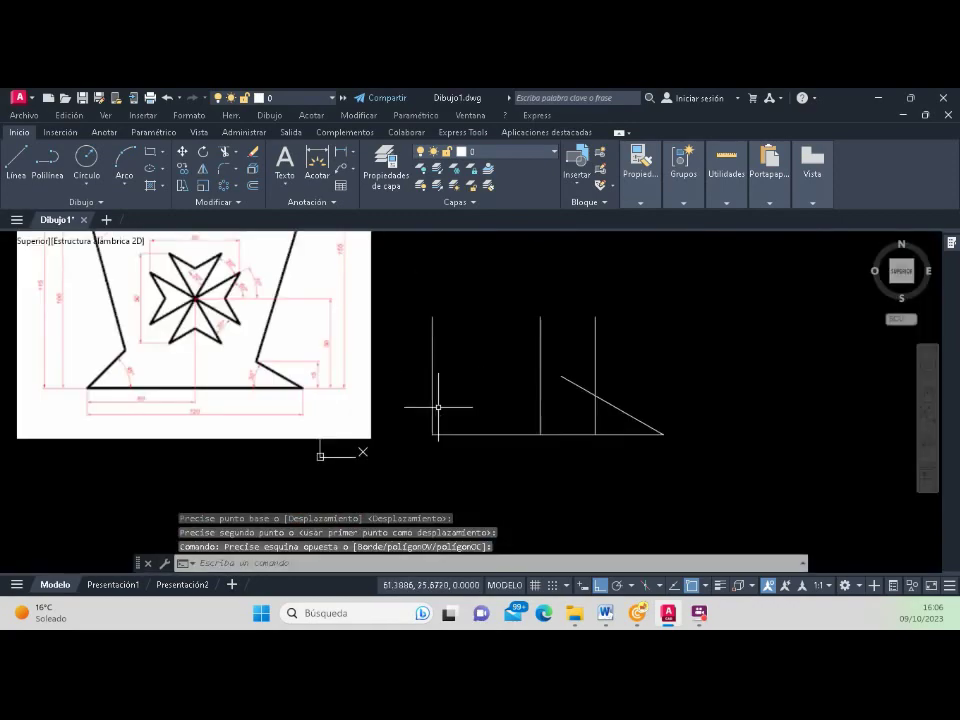
left_click(204, 152)
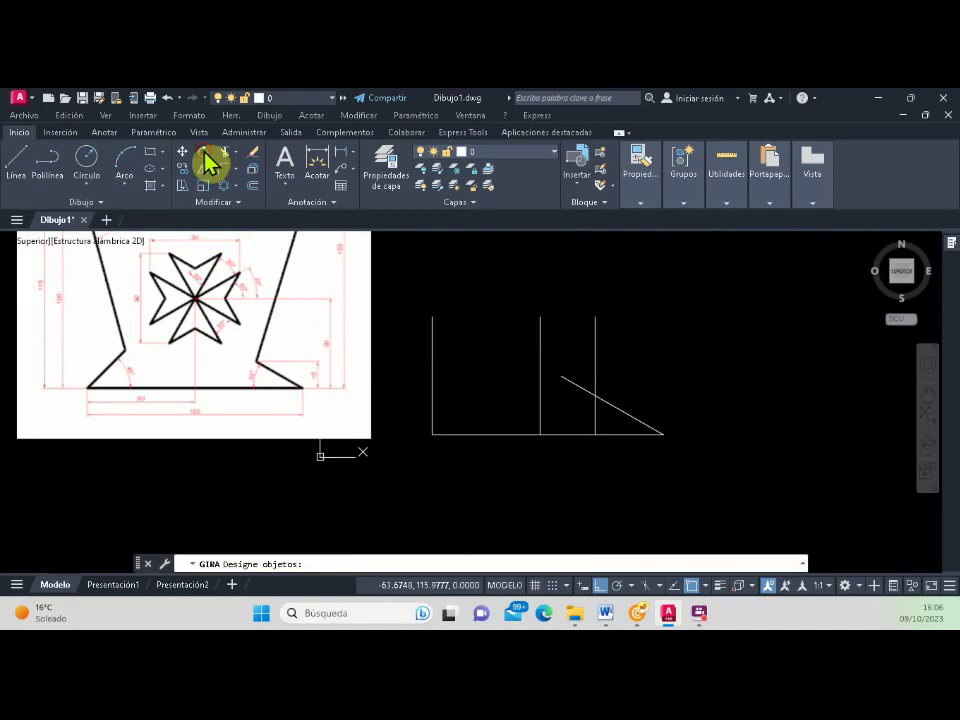
Step: Select the leftmost vertical line as the object to rotate
left_click(434, 392)
key("Return")
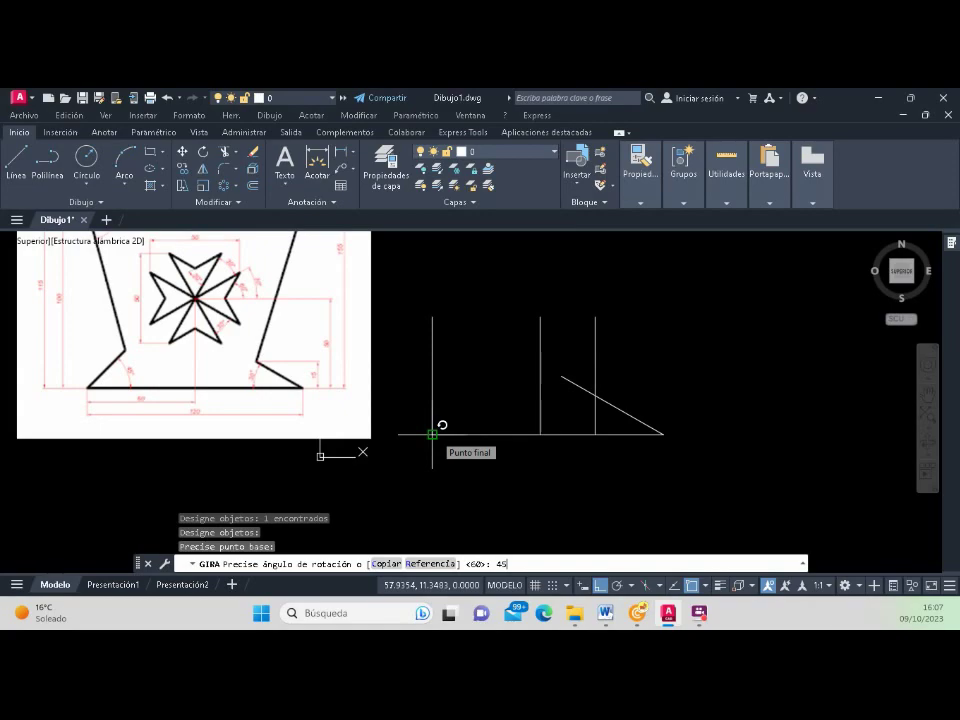
Step: Apply a 45° rotation to the leftmost line about its bottom endpoint
key("Return")
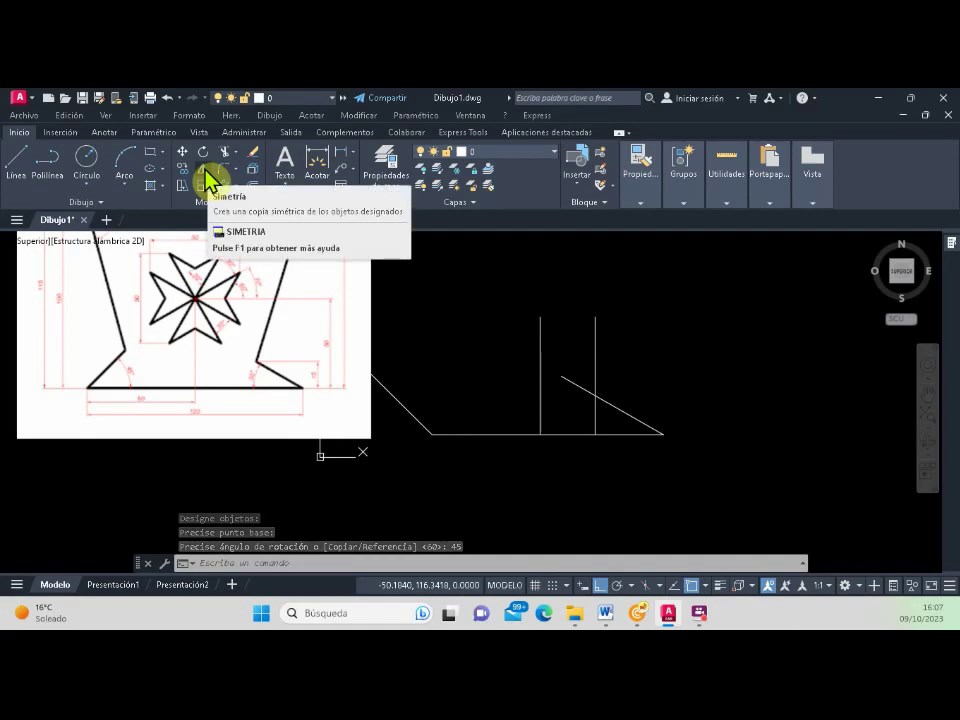
Step: Mirror the left diagonal across a vertical axis through its base, then delete the outward-leaning original
left_click(208, 180)
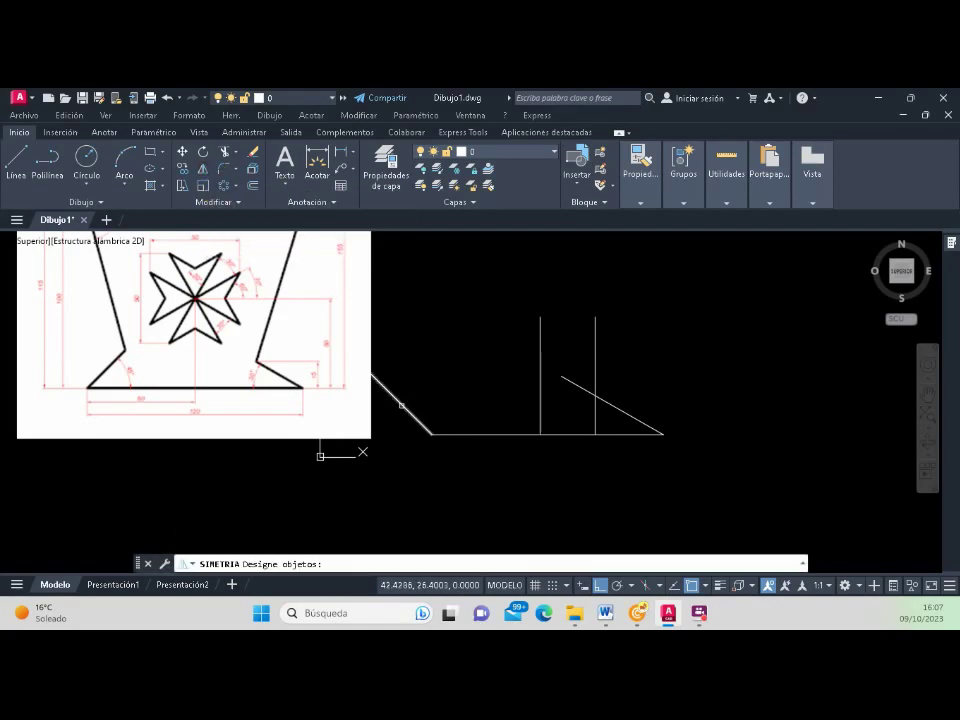
left_click(401, 405)
key("Return")
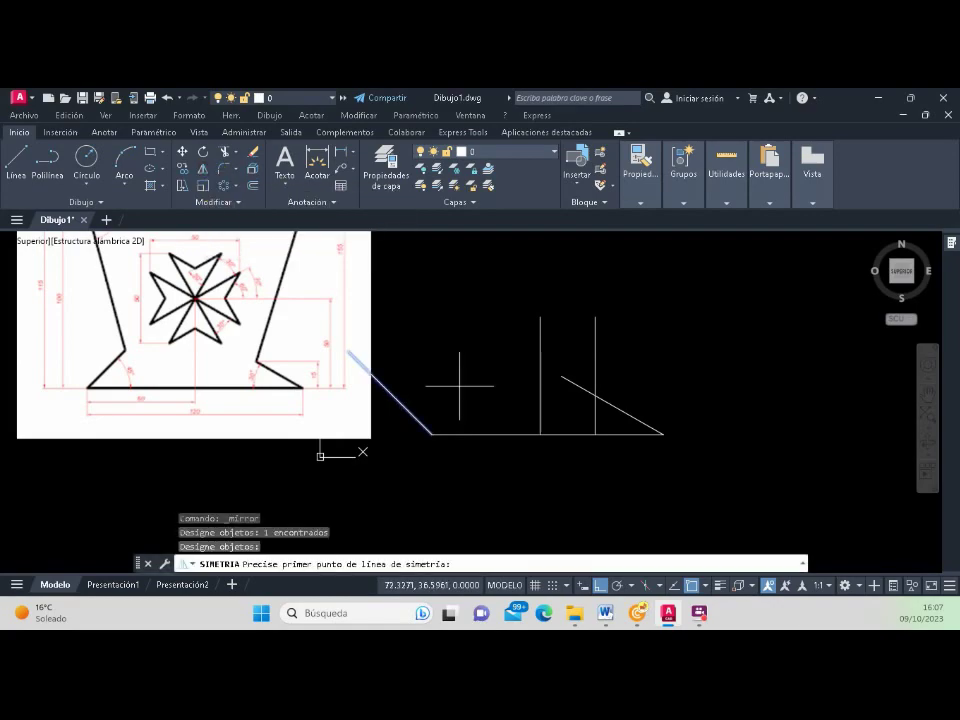
left_click(432, 433)
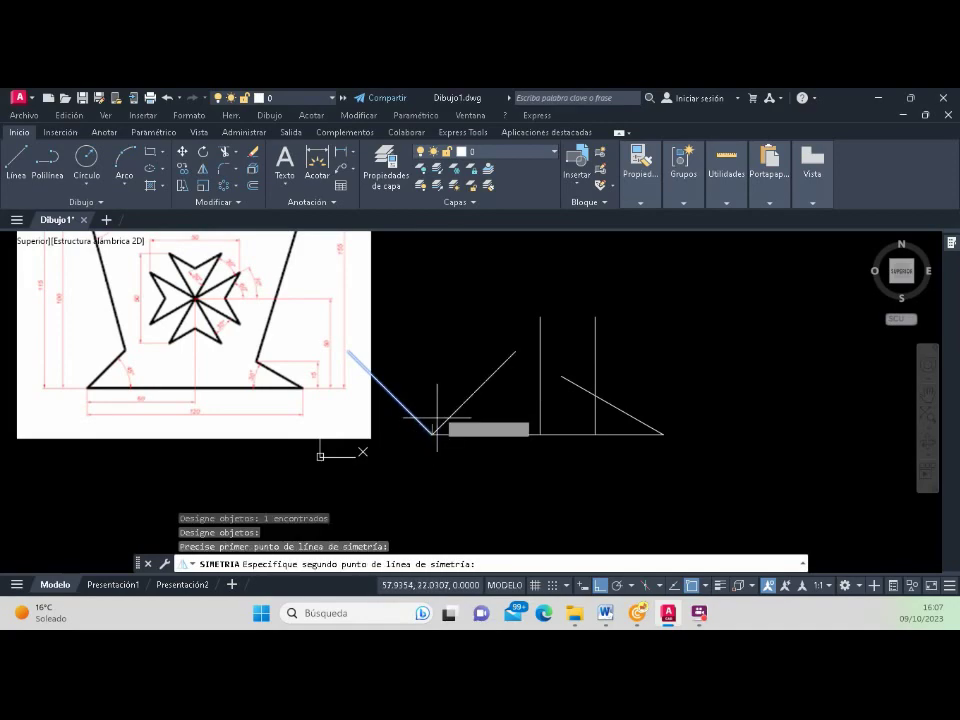
left_click(431, 333)
key("Return")
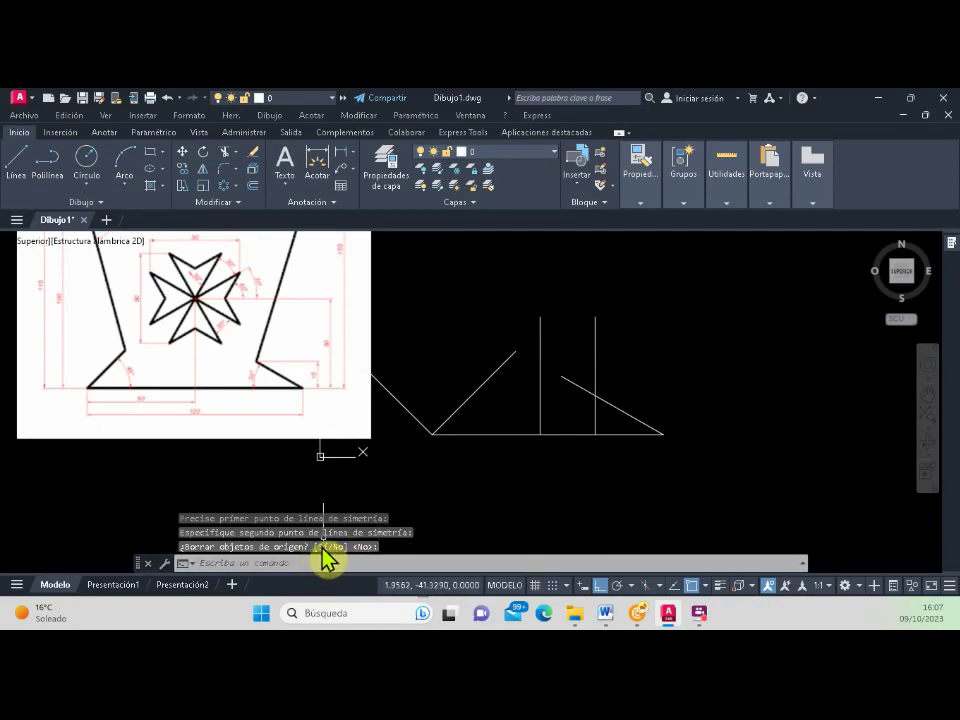
left_click(410, 412)
key("Delete")
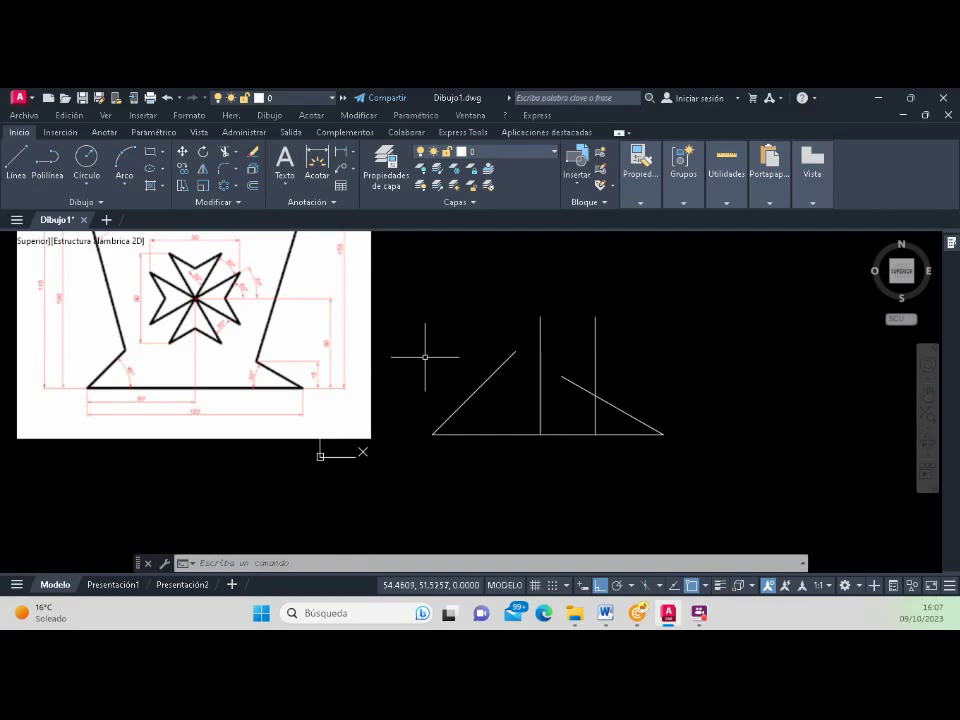
Step: Offset the base line 15 units upward with DESFASE
scroll(330, 380, "up", 4)
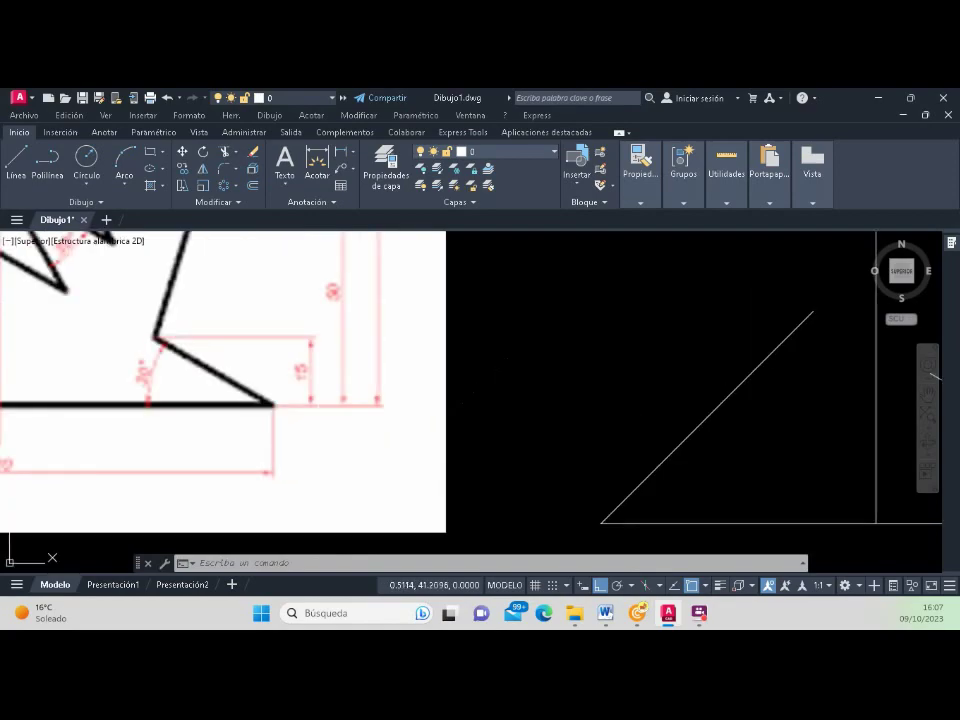
scroll(322, 376, "up", 4)
scroll(330, 380, "down", 5)
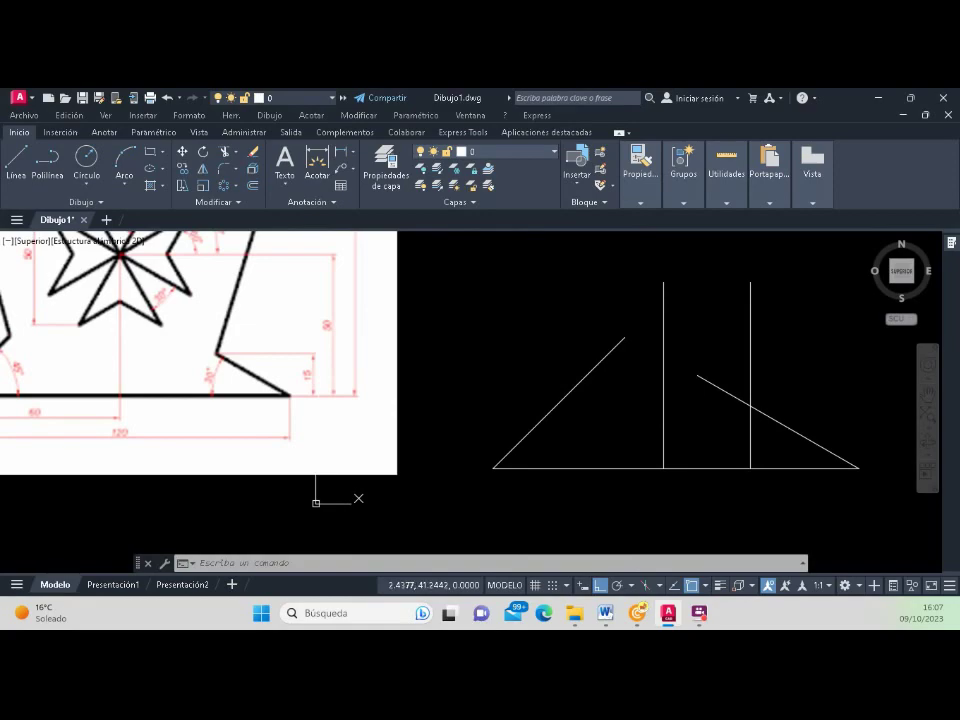
scroll(407, 371, "down", 3)
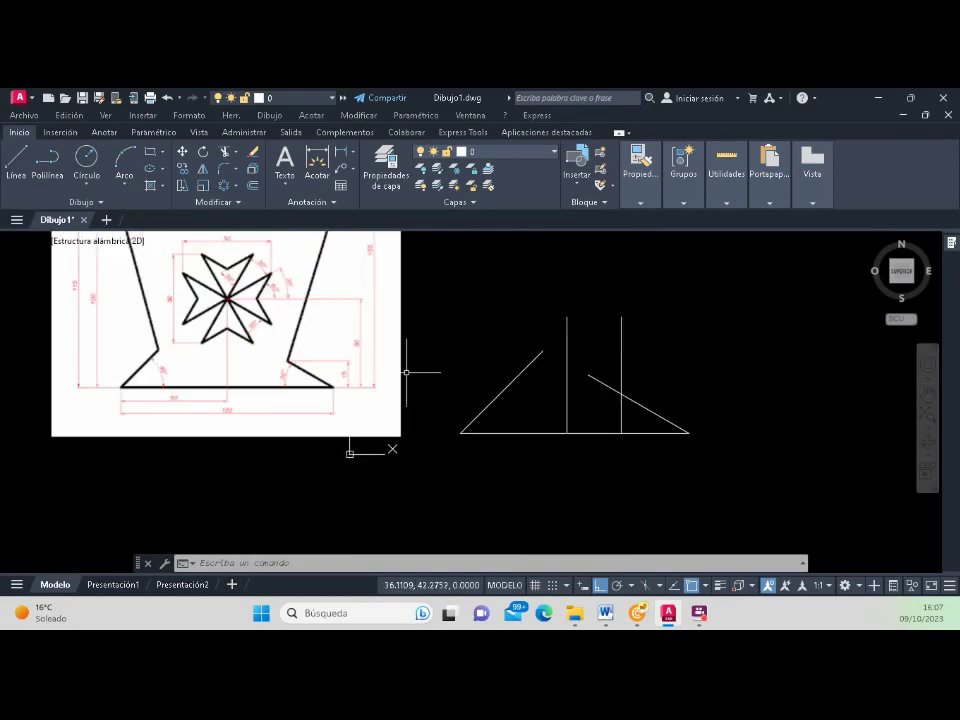
left_click(253, 185)
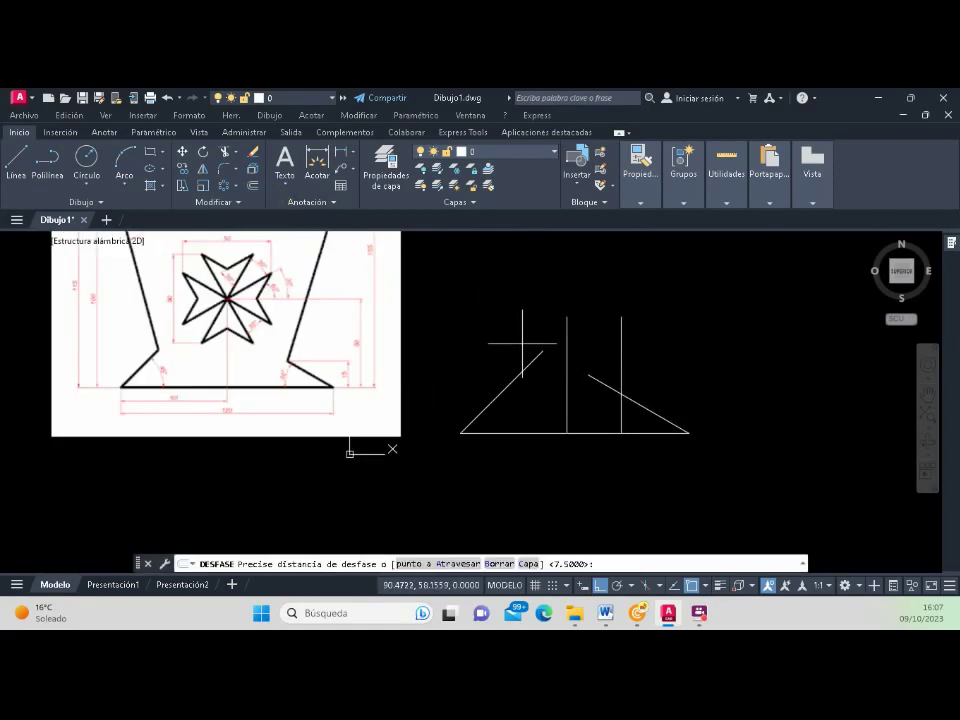
type("15")
key("Return")
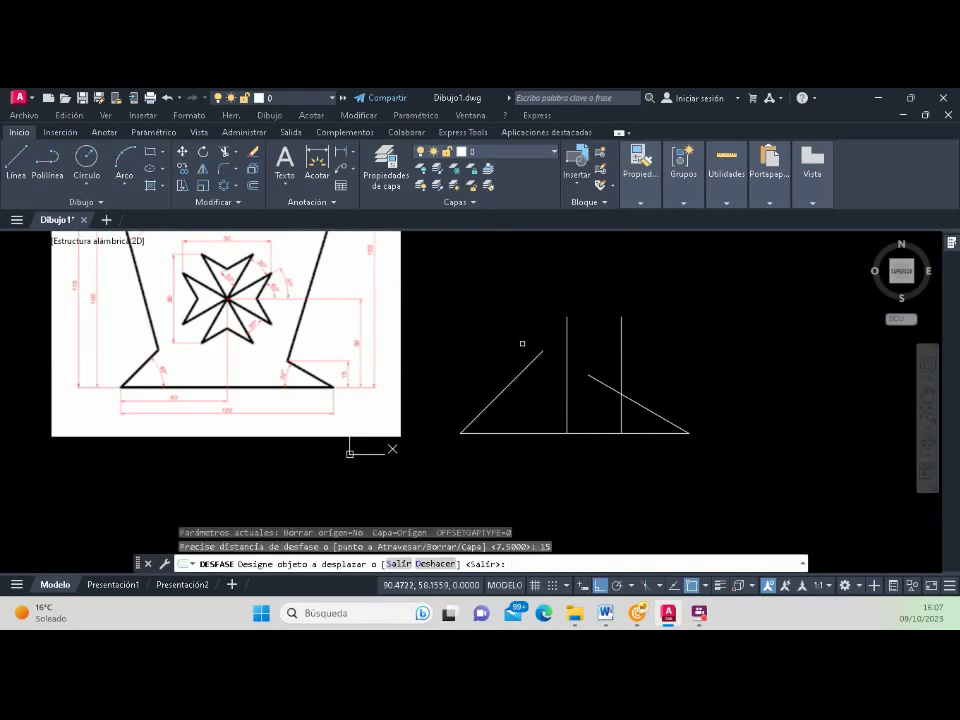
left_click(530, 432)
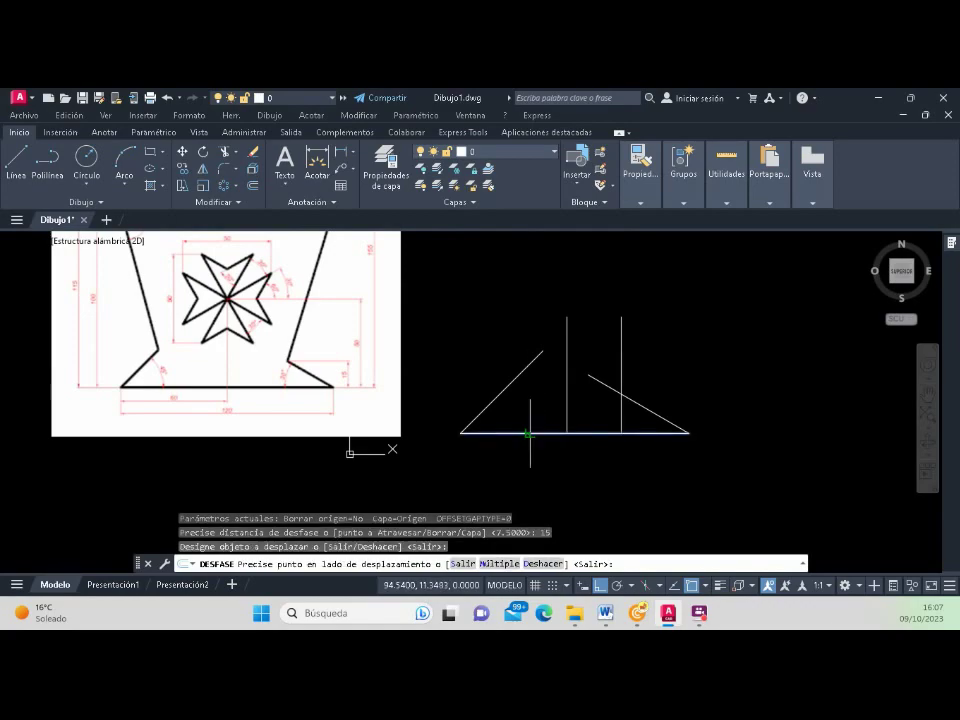
left_click(523, 398)
key("Return")
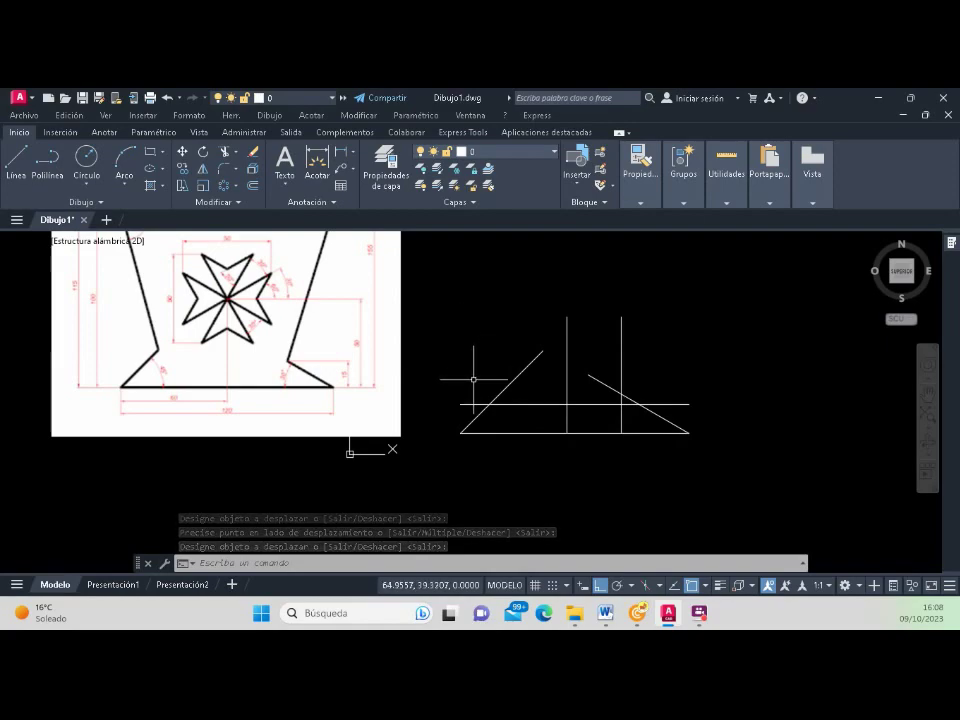
Step: Trim the slanted edges back to the 15-unit offset line and exit RECORTA
left_click(224, 153)
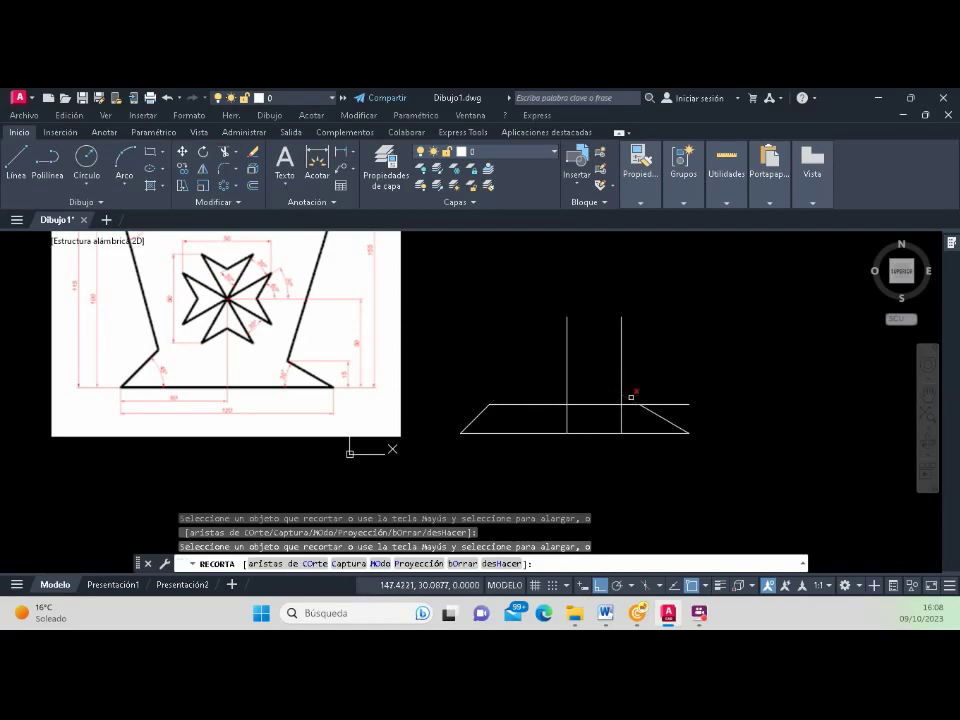
key("Return")
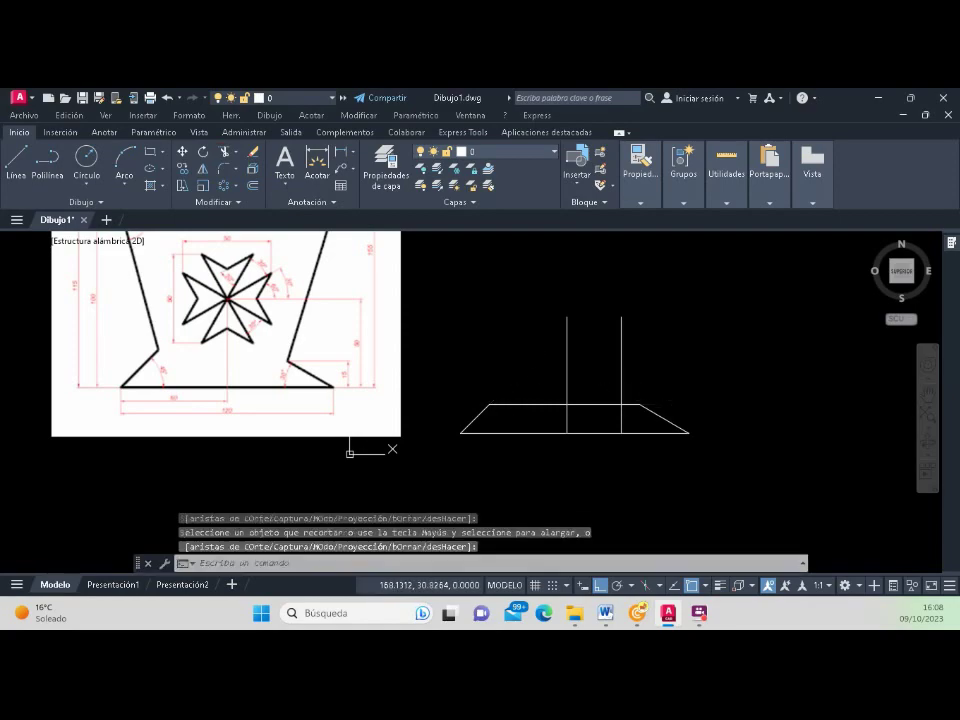
left_click(632, 379)
left_click(630, 374)
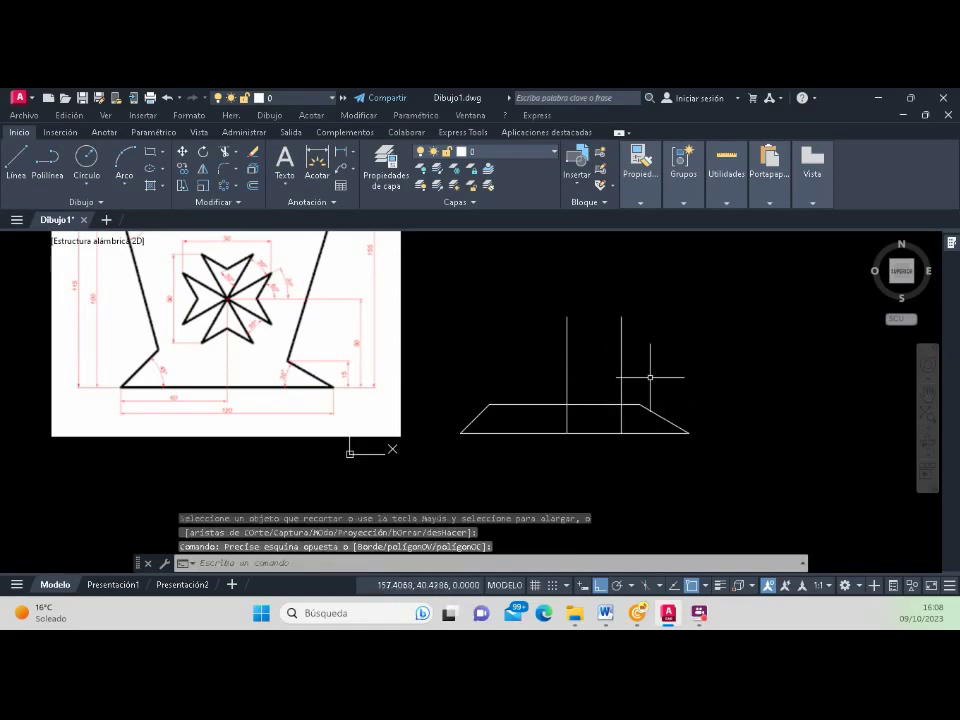
scroll(650, 377, "down", 2)
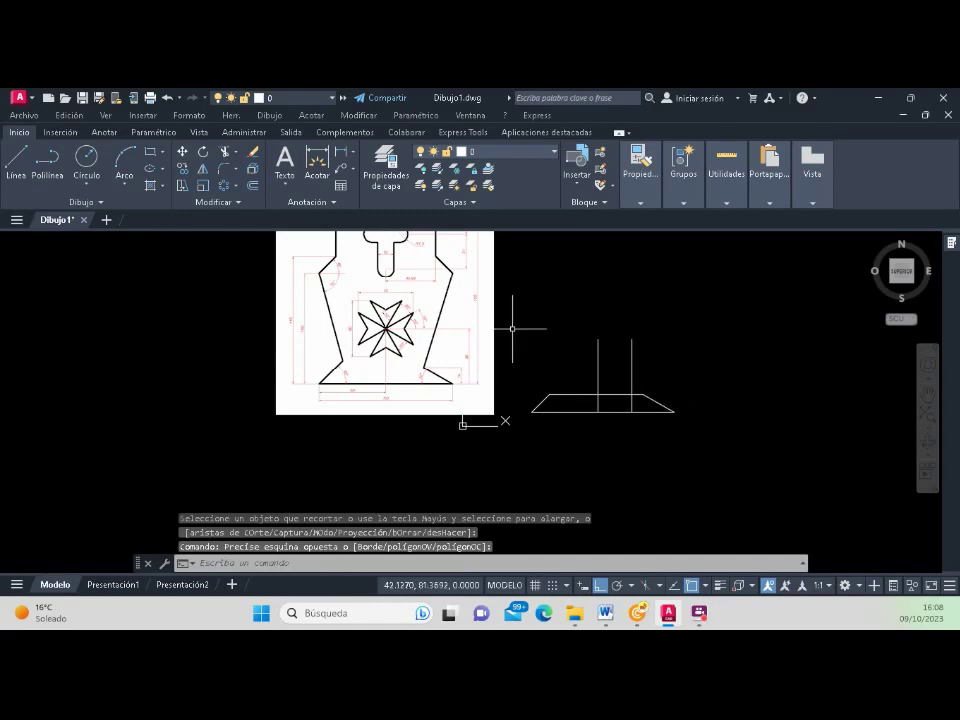
scroll(507, 285, "up", 2)
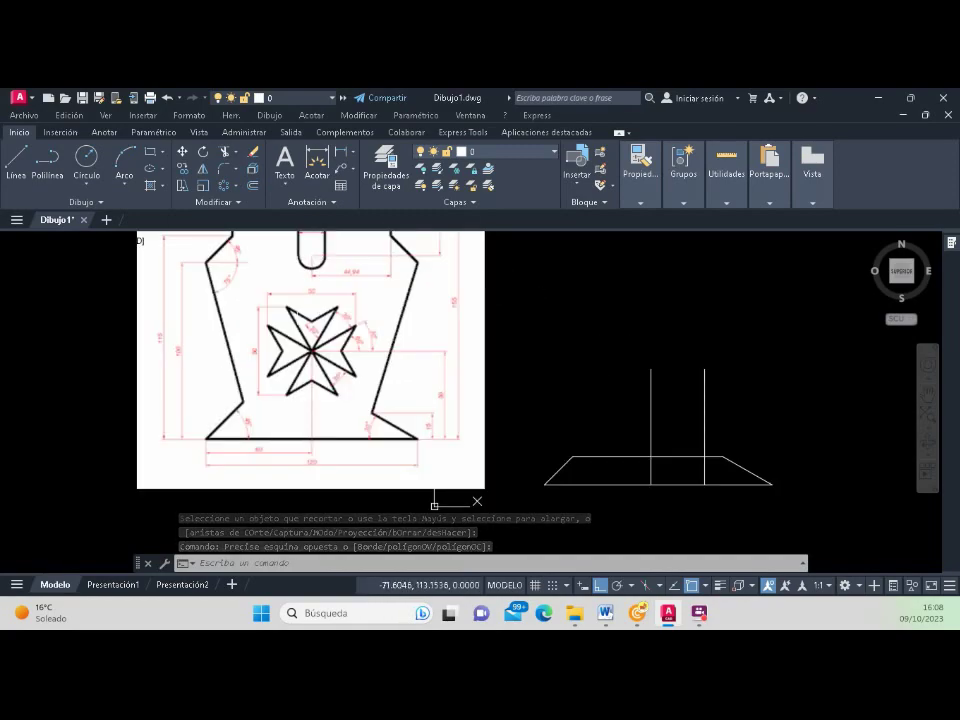
left_click(197, 253)
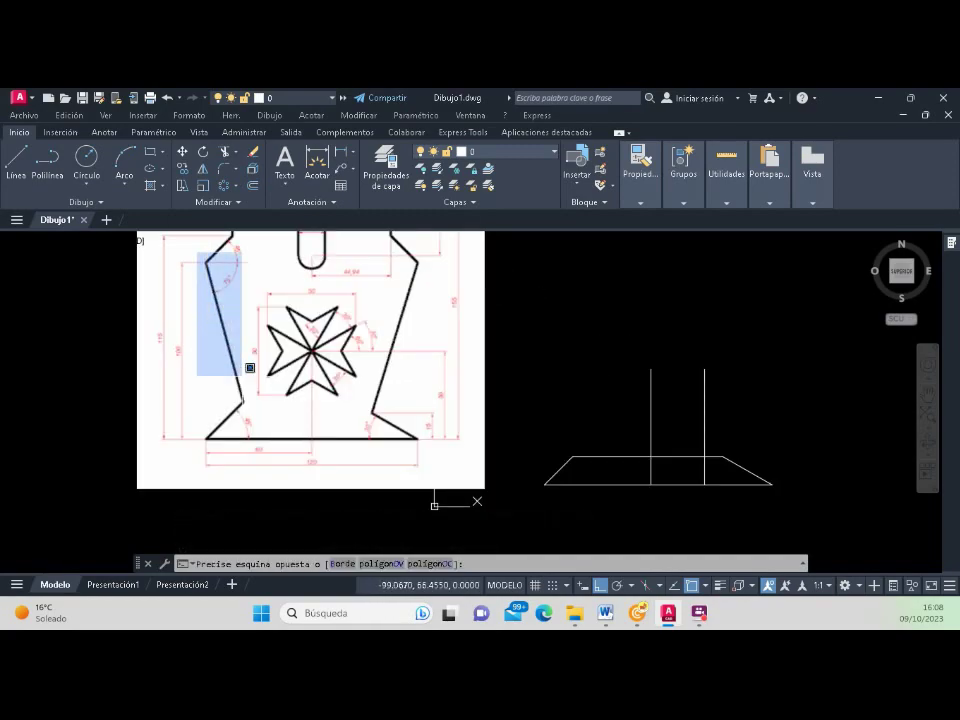
left_click(274, 414)
left_click(434, 505)
scroll(203, 289, "up", 2)
scroll(203, 289, "up", 2)
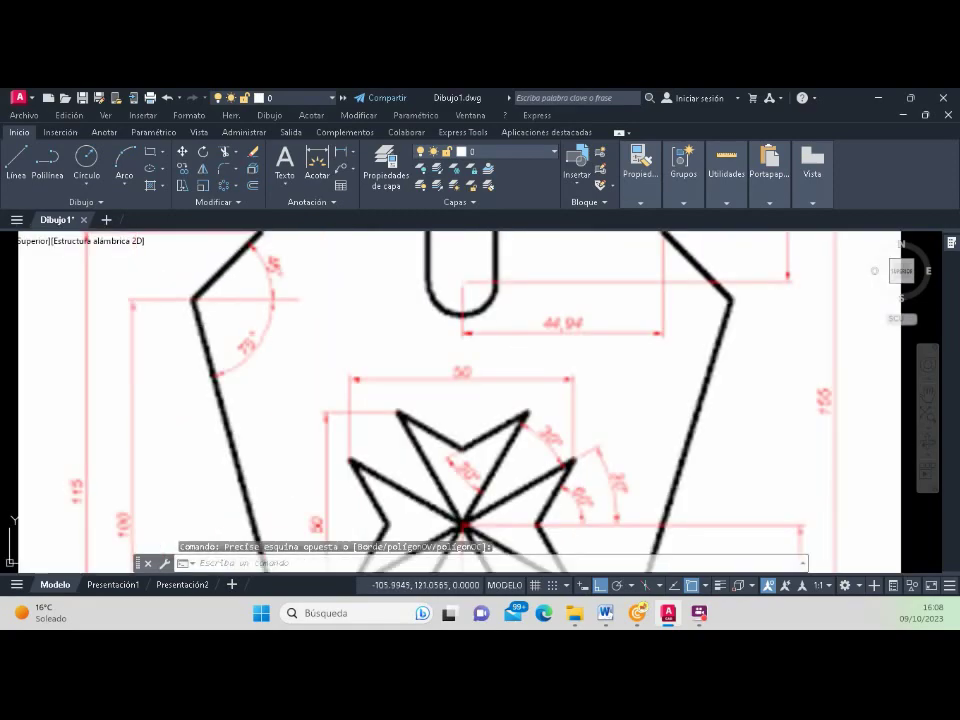
scroll(200, 320, "down", 4)
scroll(216, 320, "up", 3)
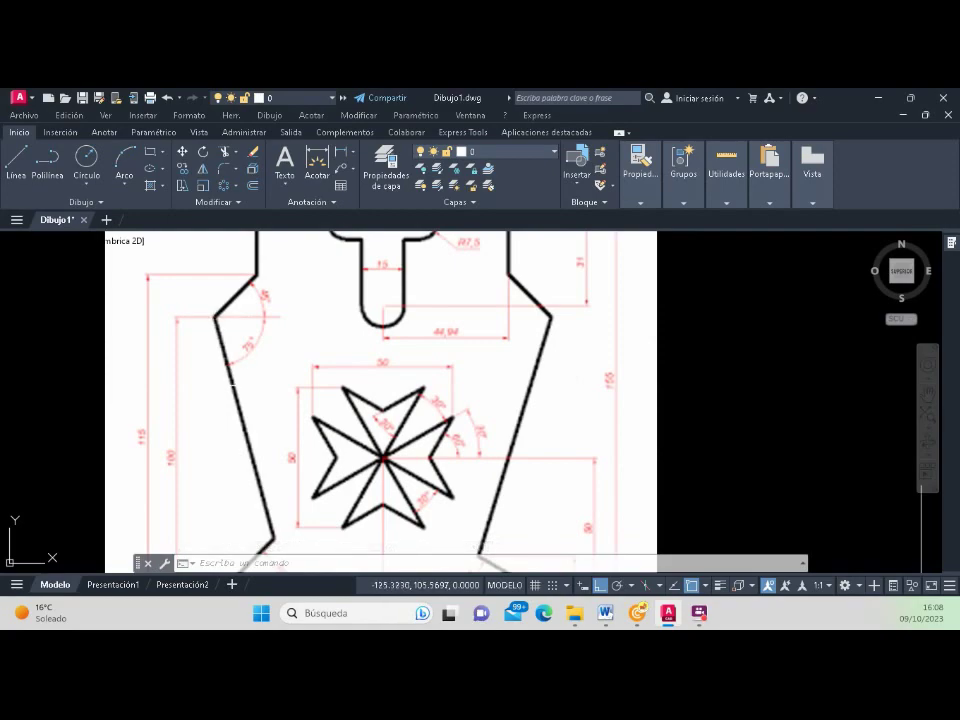
scroll(222, 378, "down", 2)
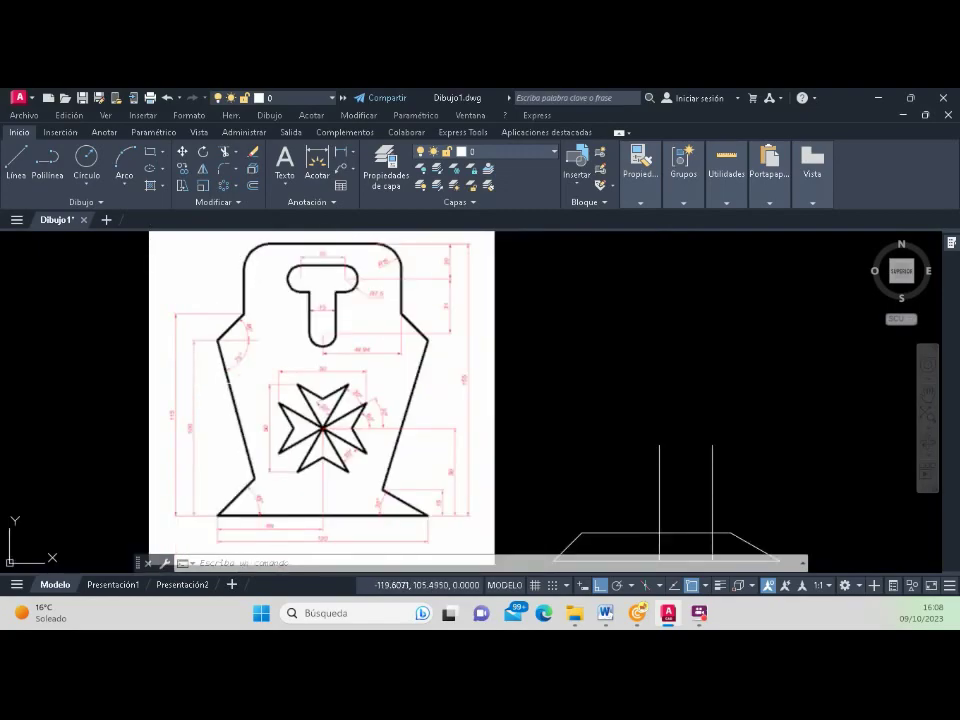
scroll(226, 374, "up", 2)
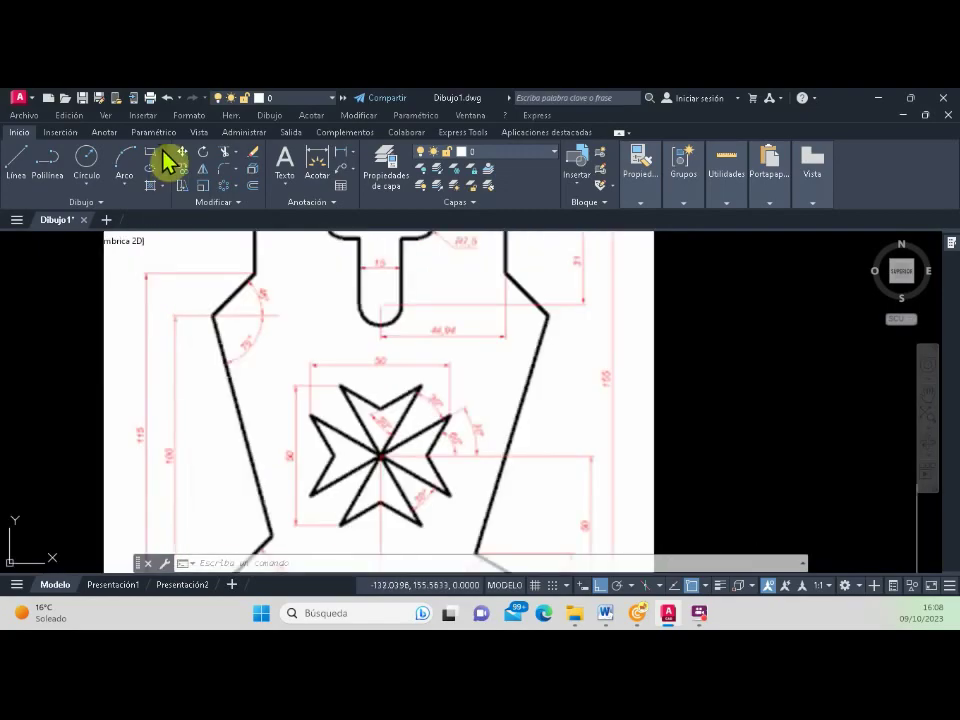
scroll(386, 418, "down", 3)
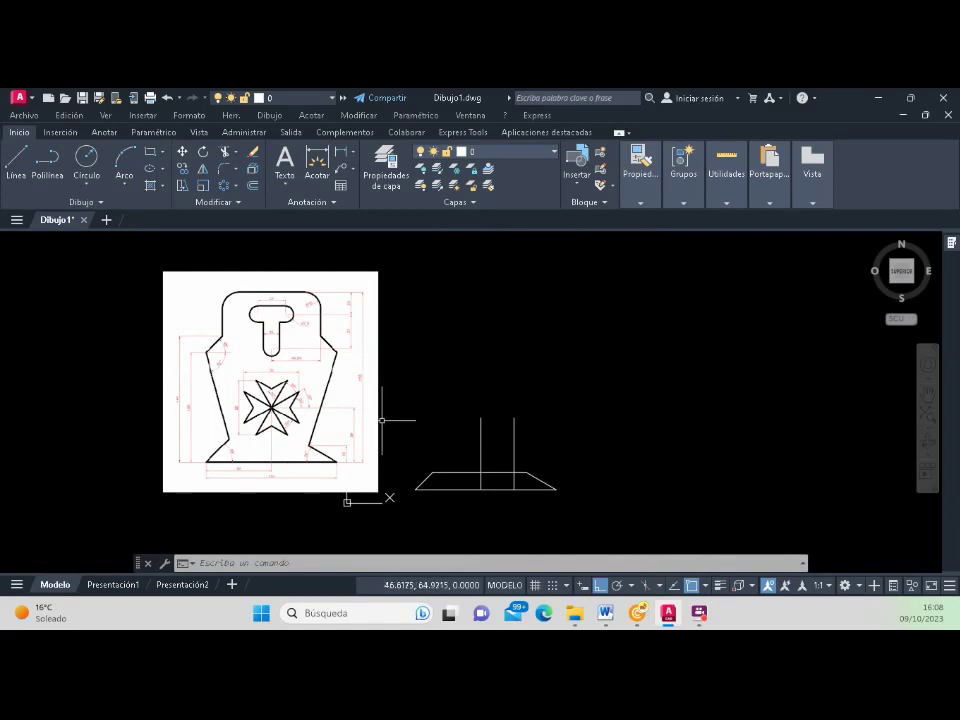
scroll(484, 456, "up", 2)
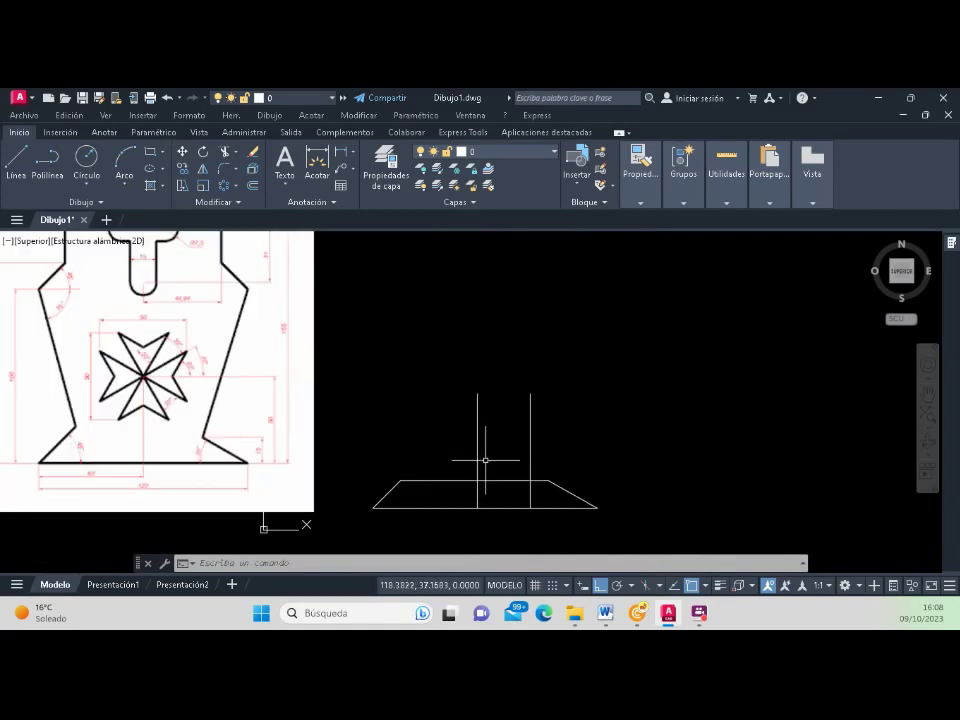
Step: Rotate the left vertical line 15° about its top endpoint
left_click(203, 152)
left_click(479, 415)
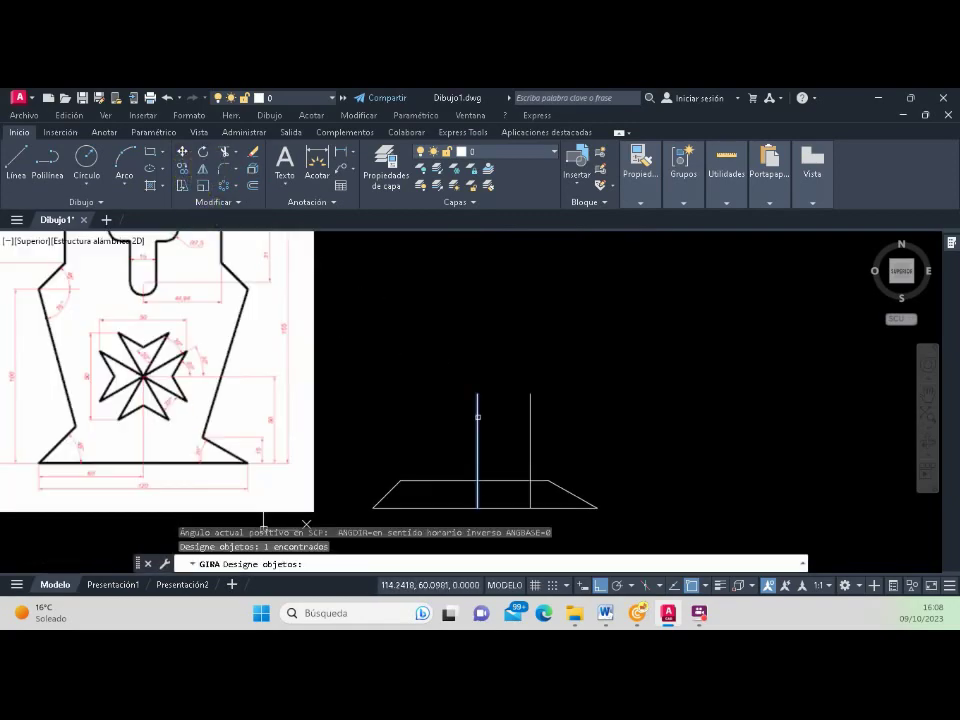
key("Return")
left_click(477, 394)
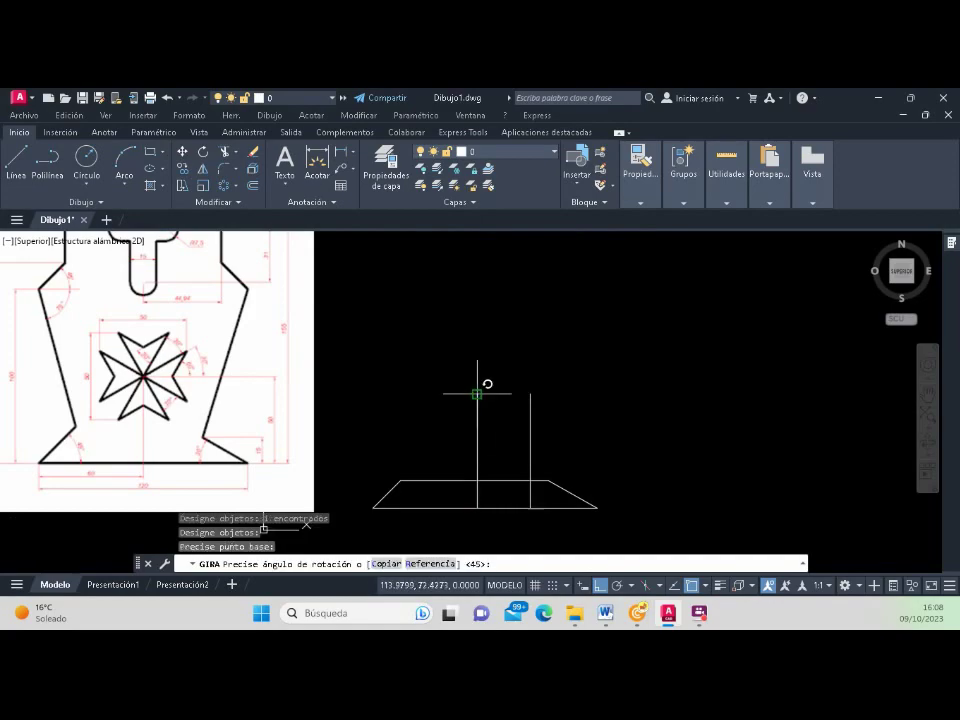
type("15")
key("Return")
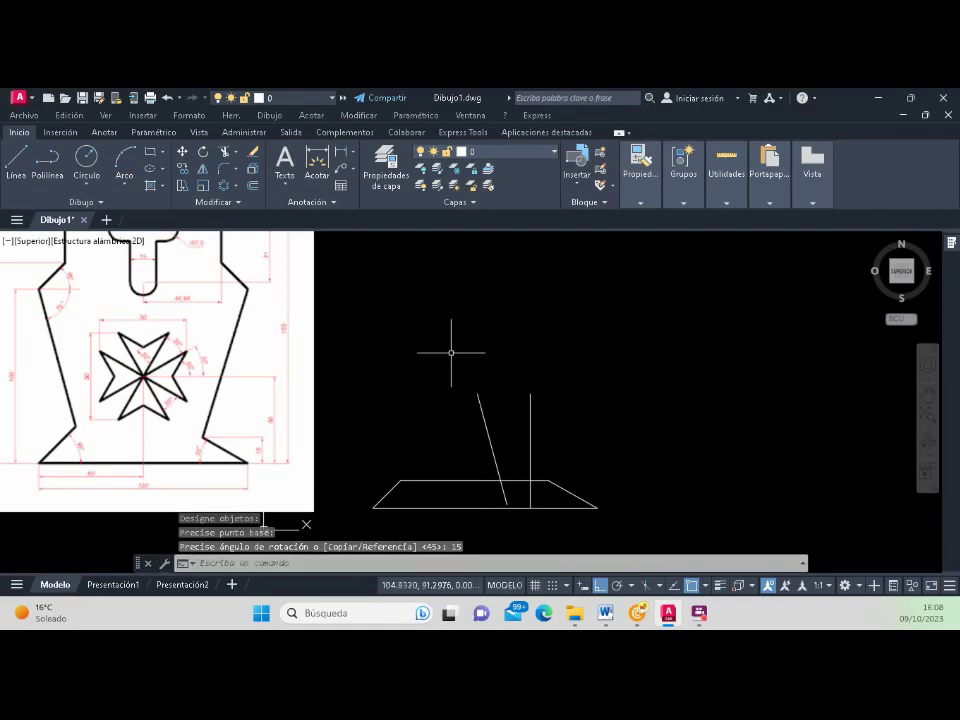
Step: Erase the right vertical line, then restore it
left_click(535, 430)
left_click(528, 434)
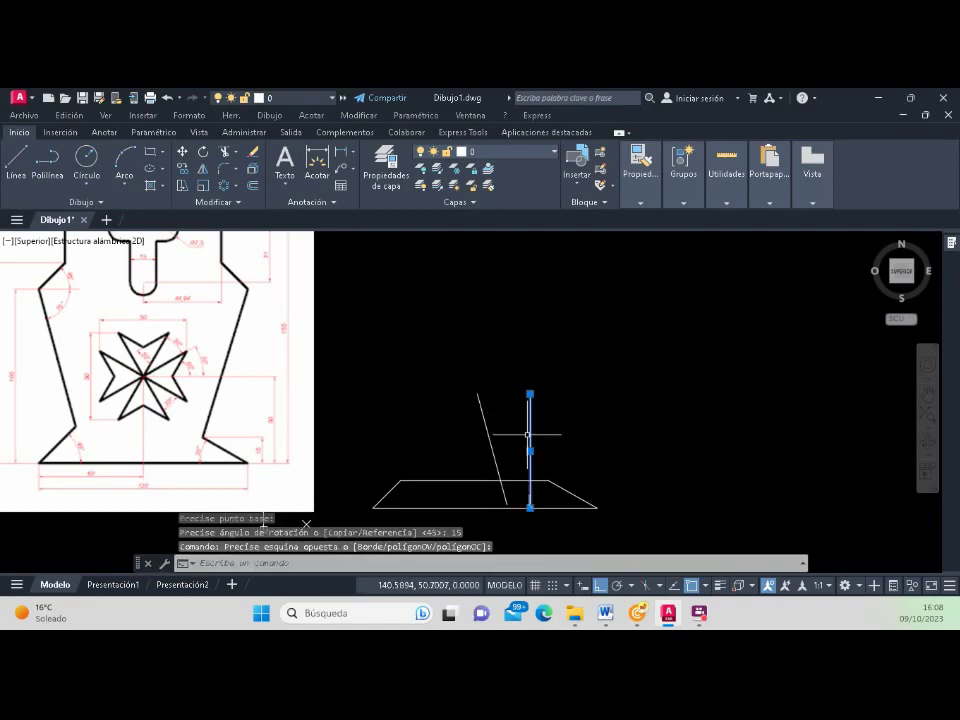
key("Delete")
type("h")
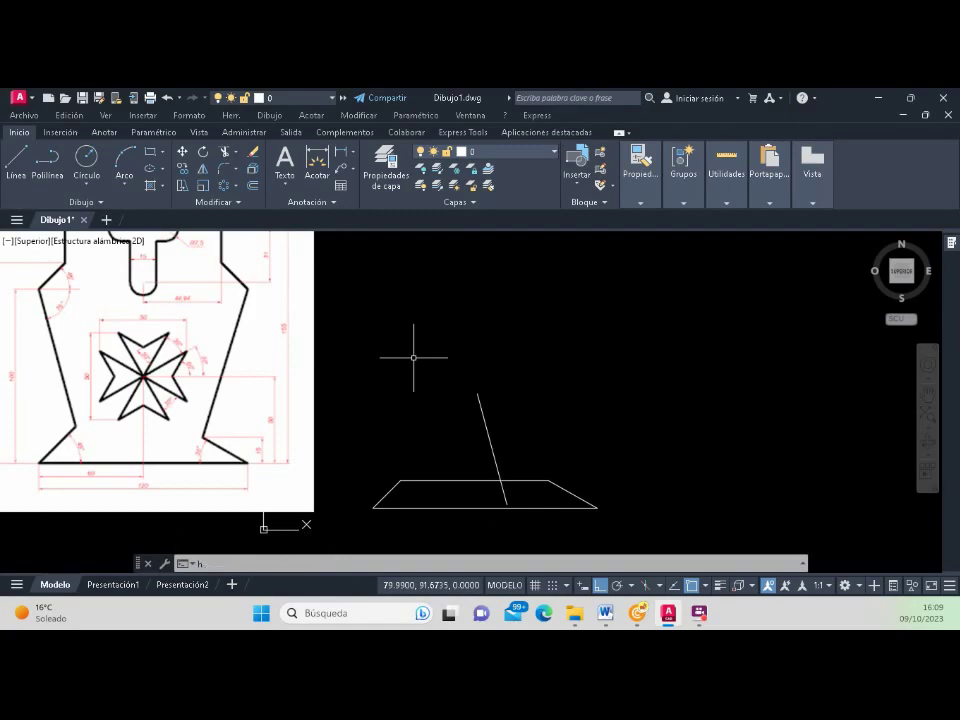
key("Return")
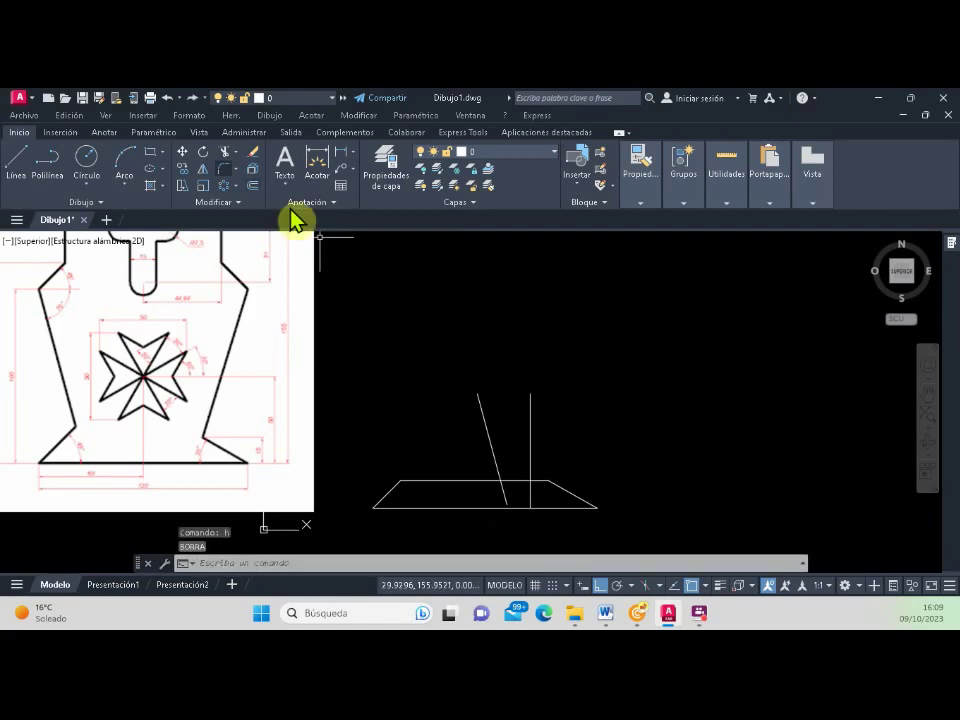
Step: Move the slanted line by its bottom endpoint onto the foot's upper-left corner
left_click(183, 152)
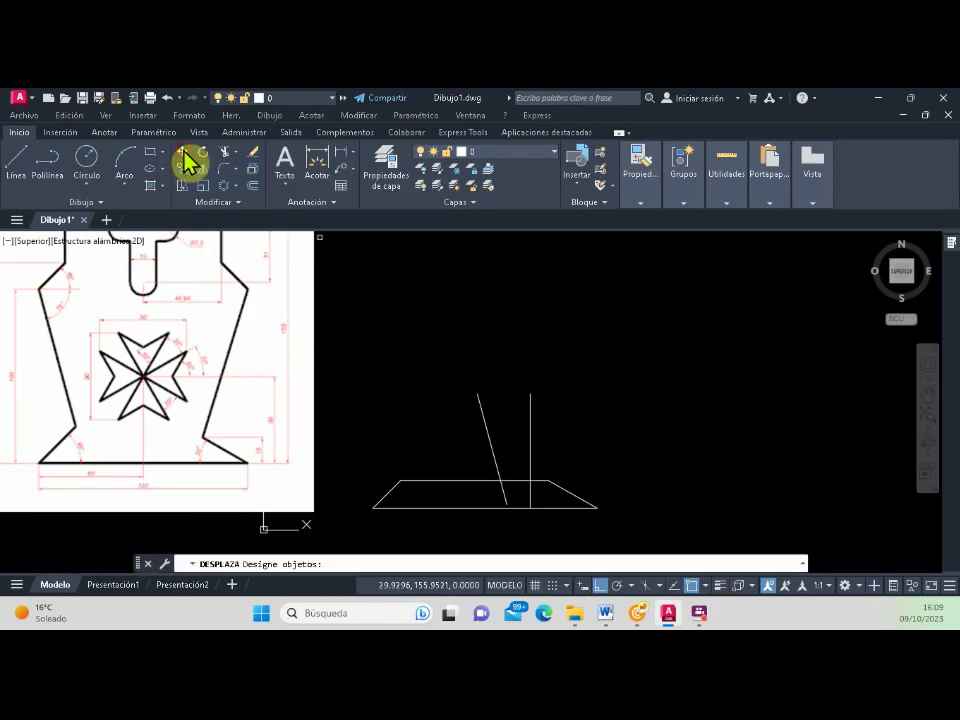
left_click(484, 424)
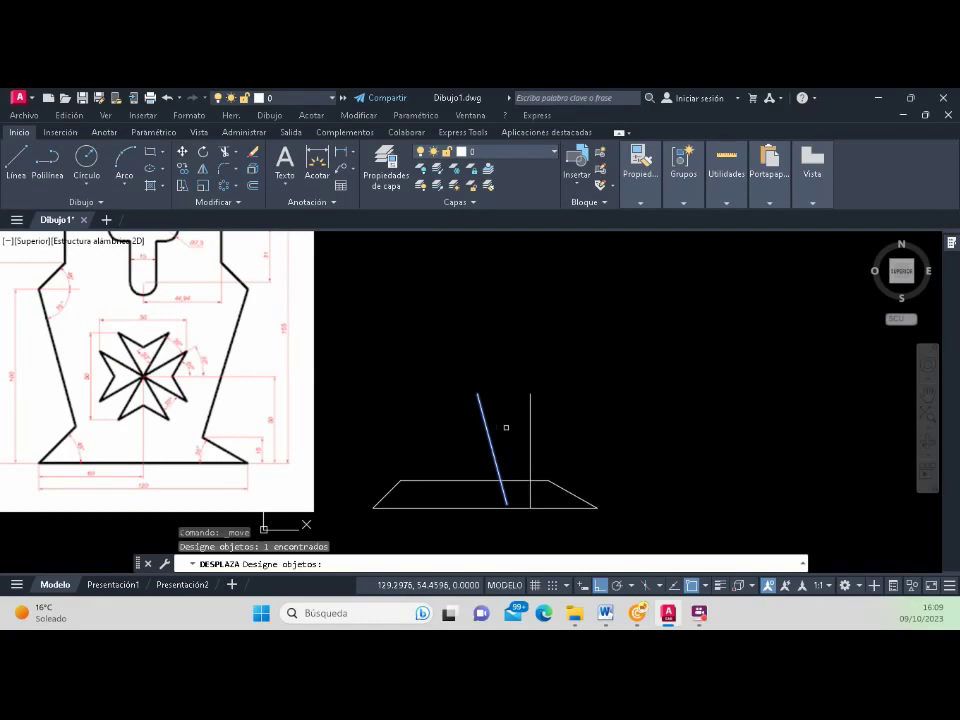
key("Return")
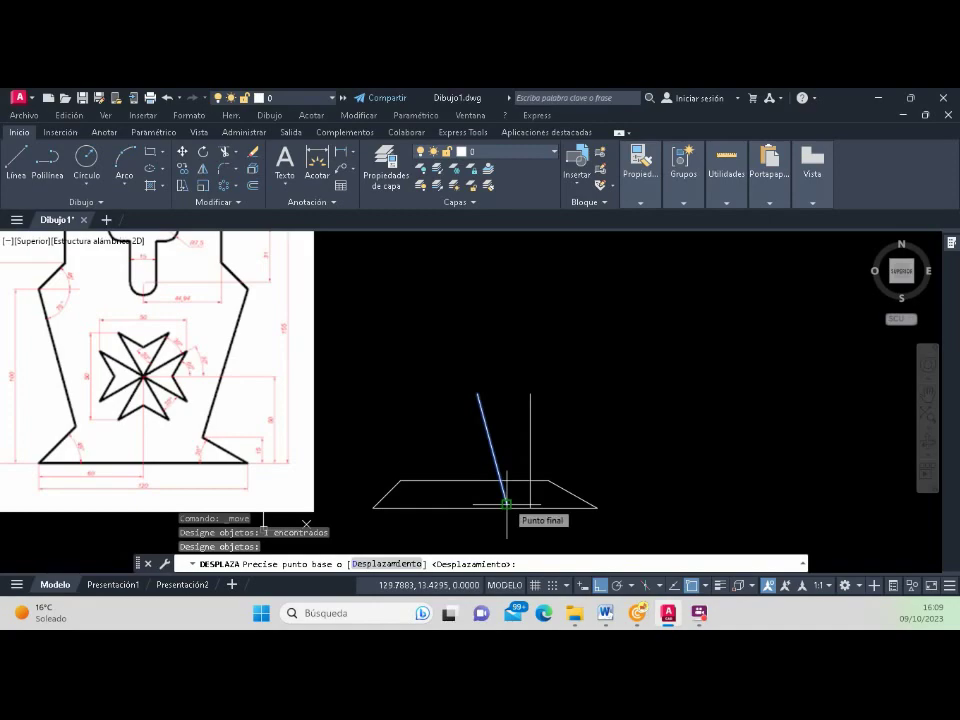
left_click(507, 503)
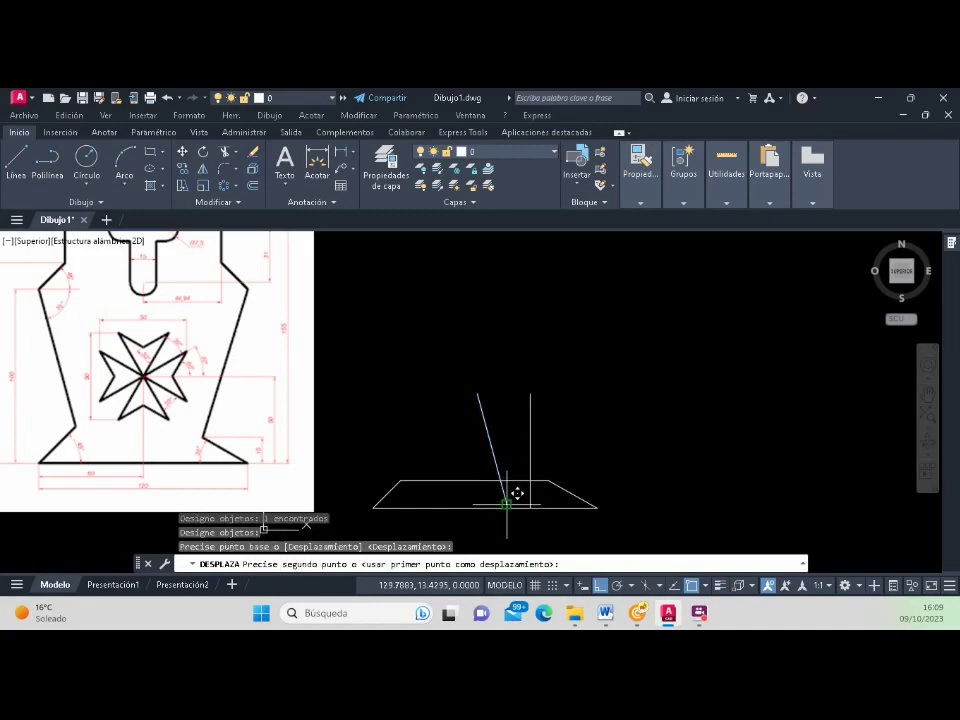
left_click(400, 481)
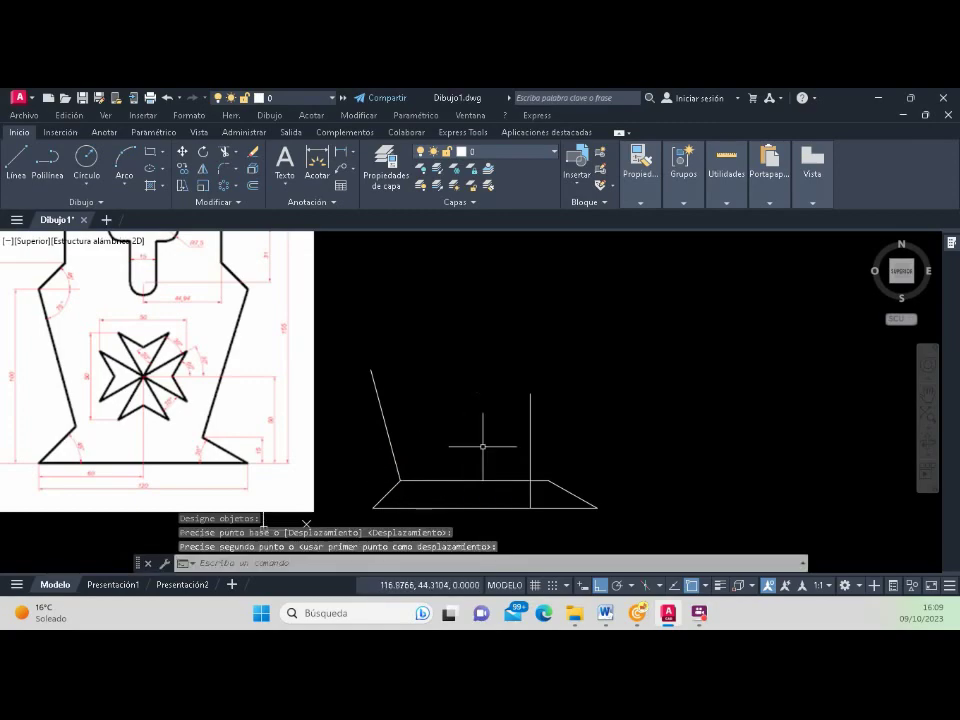
scroll(425, 435, "down", 2)
scroll(262, 361, "up", 4)
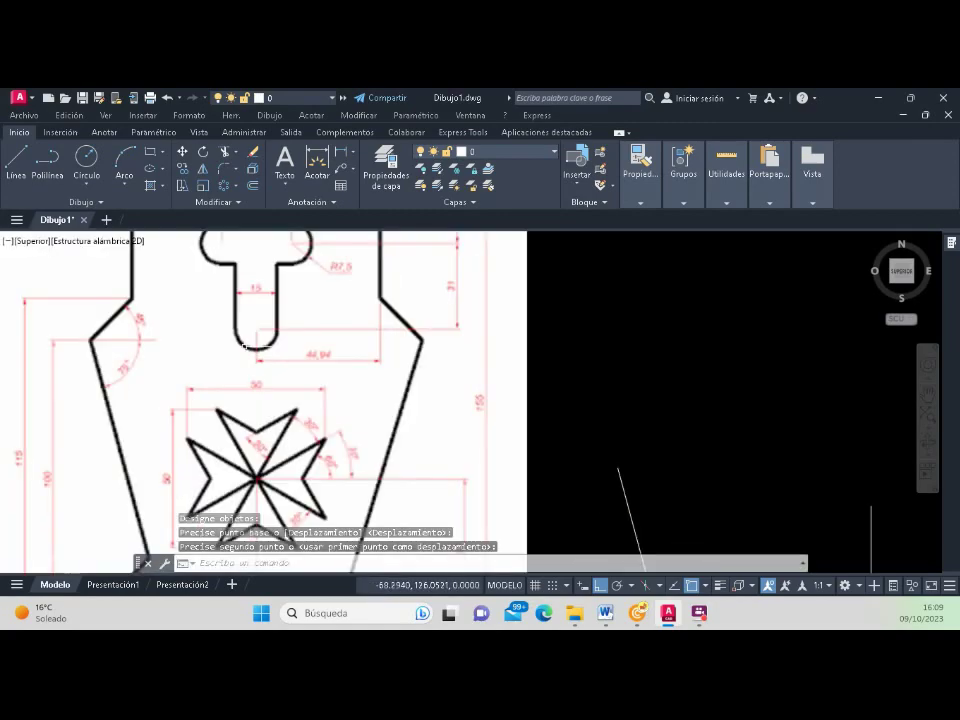
scroll(262, 361, "up", 2)
scroll(262, 361, "up", 2)
Step: Copy the short lower-left diagonal onto the outline's endpoint atop the slanted left line
scroll(203, 331, "down", 2)
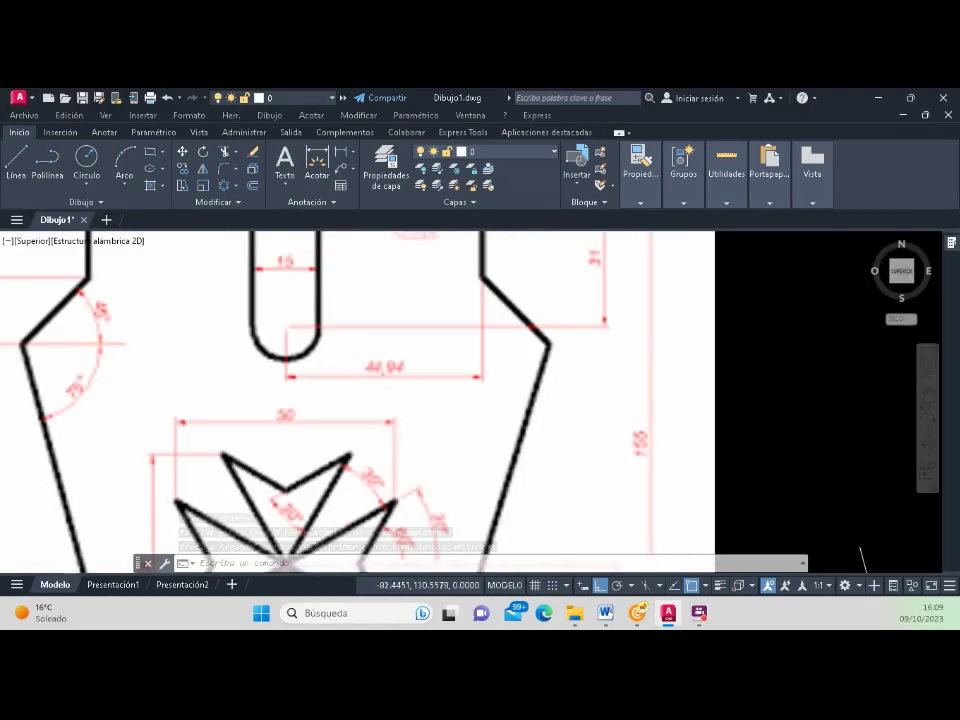
scroll(200, 330, "up", 4)
scroll(224, 340, "down", 4)
scroll(321, 489, "down", 4)
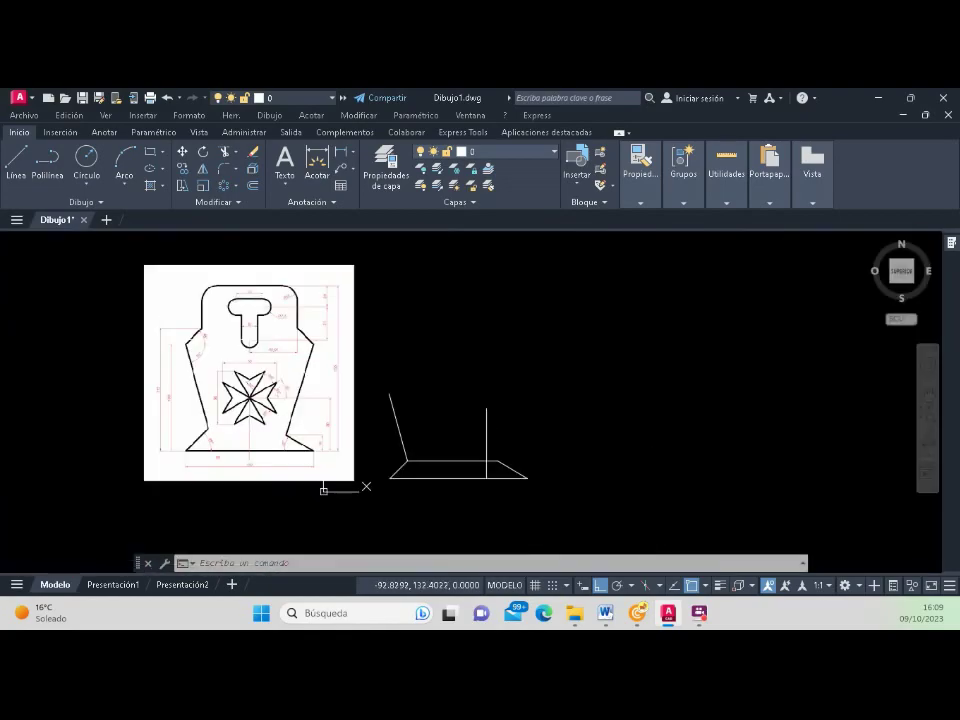
scroll(257, 392, "down", 2)
scroll(279, 386, "up", 3)
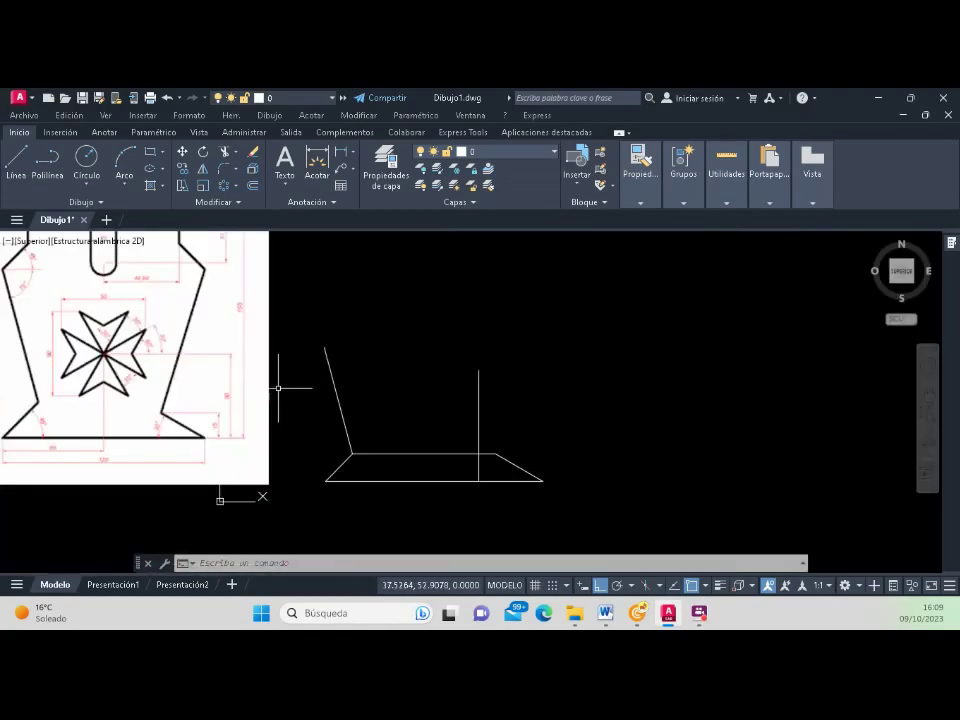
left_click(336, 469)
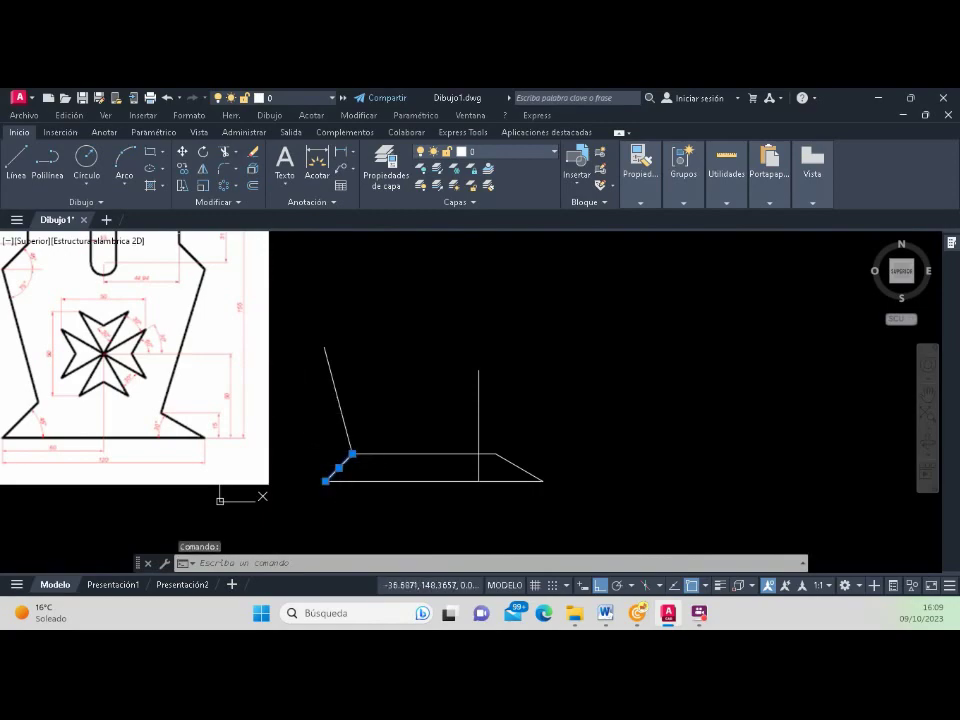
left_click(182, 168)
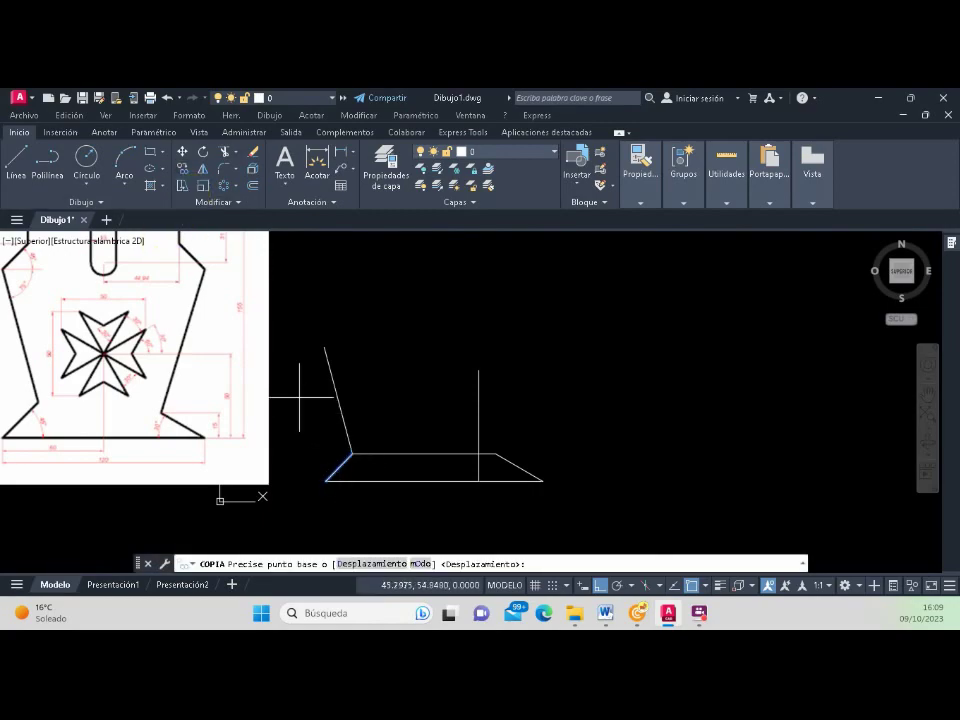
left_click(326, 480)
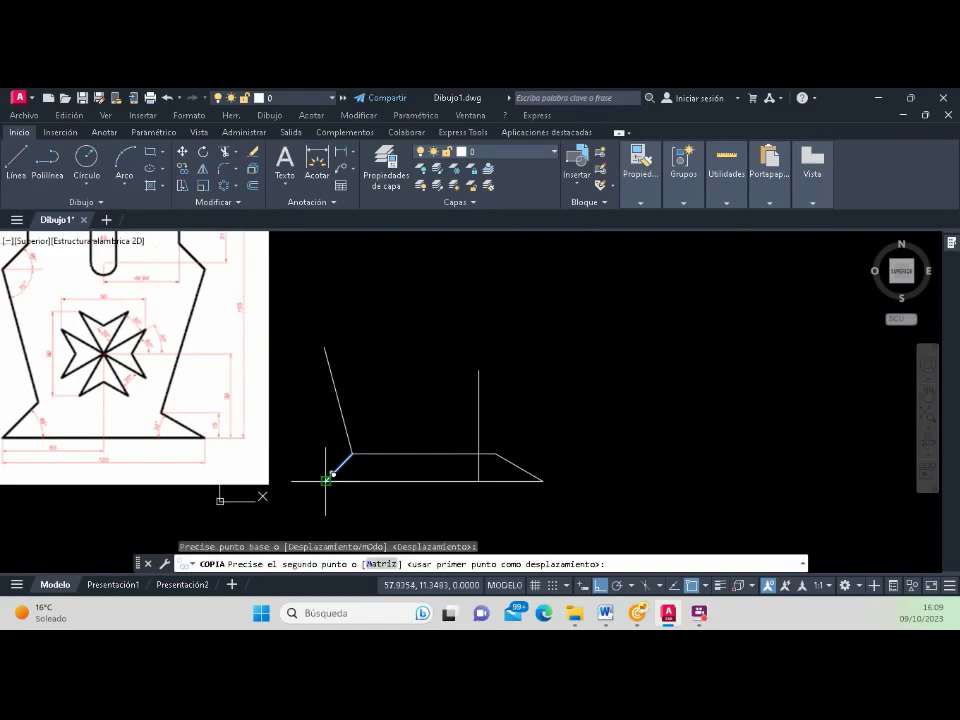
left_click(324, 347)
key("Return")
scroll(394, 382, "down", 4)
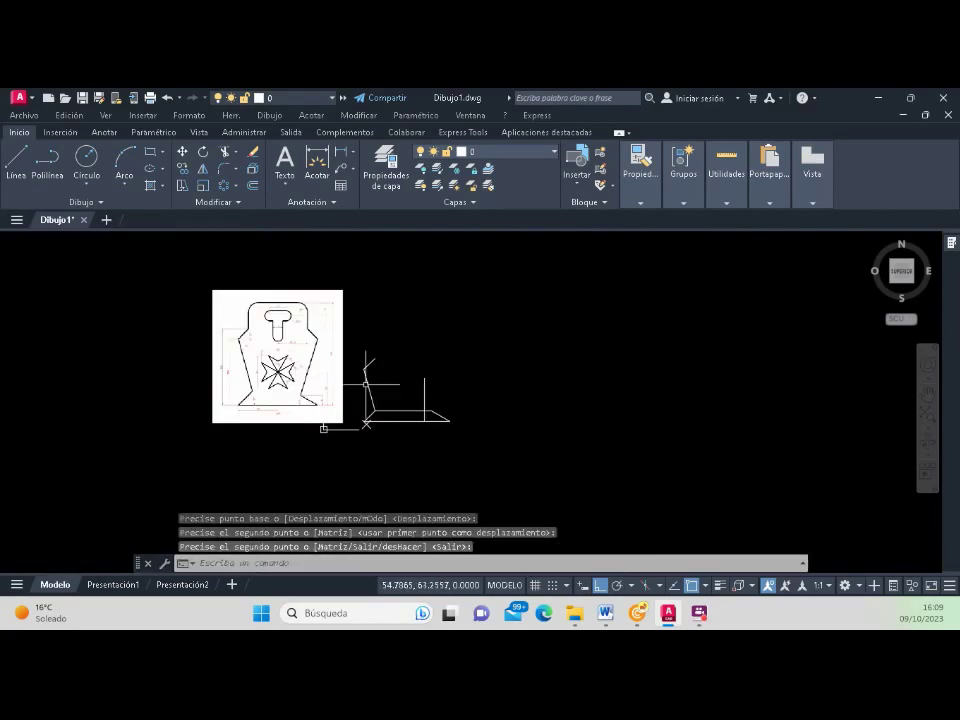
scroll(366, 384, "up", 4)
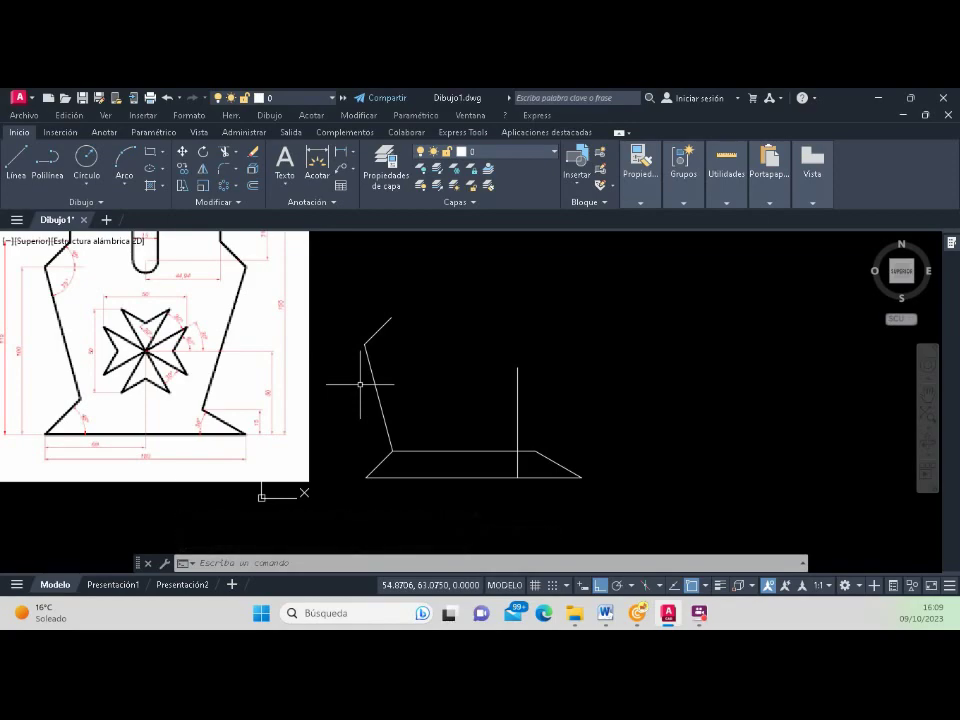
scroll(362, 378, "down", 5)
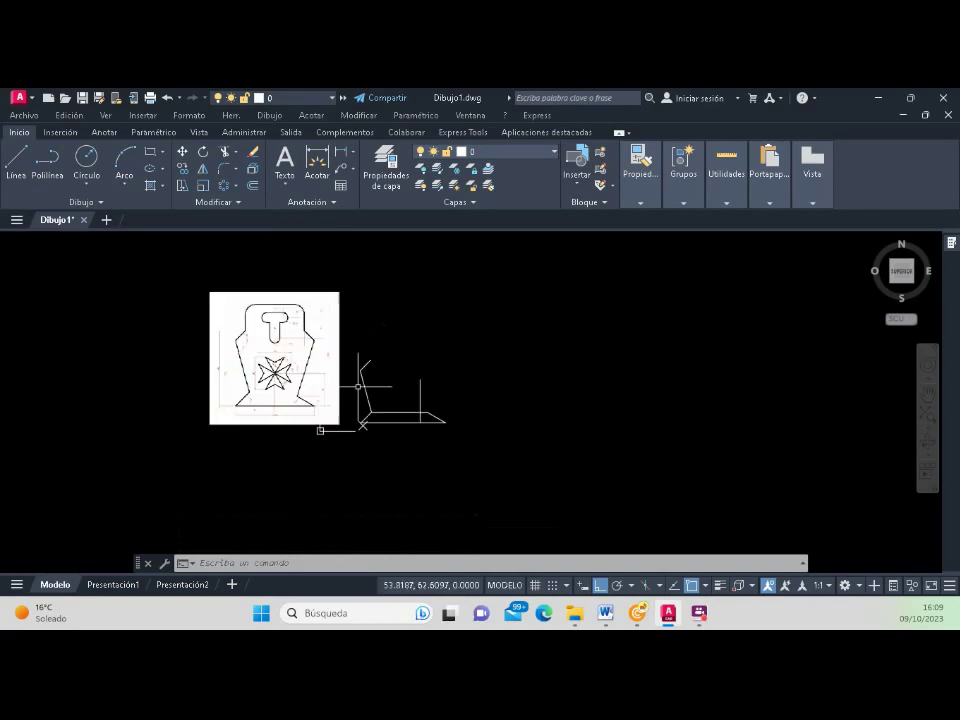
scroll(375, 345, "up", 2)
scroll(376, 352, "up", 3)
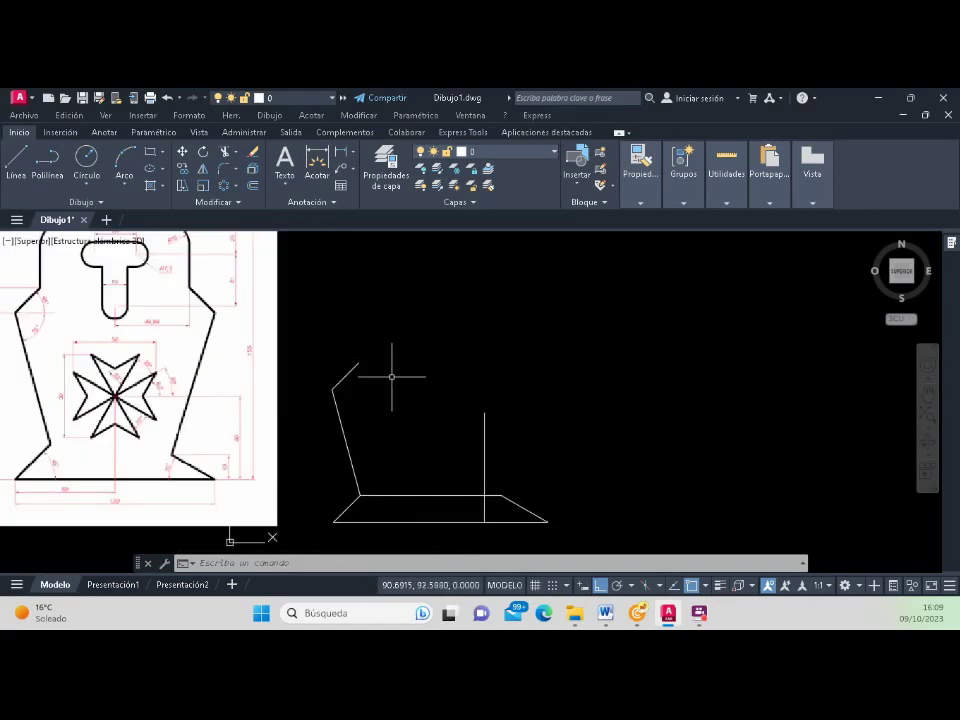
scroll(388, 364, "down", 2)
scroll(140, 280, "up", 2)
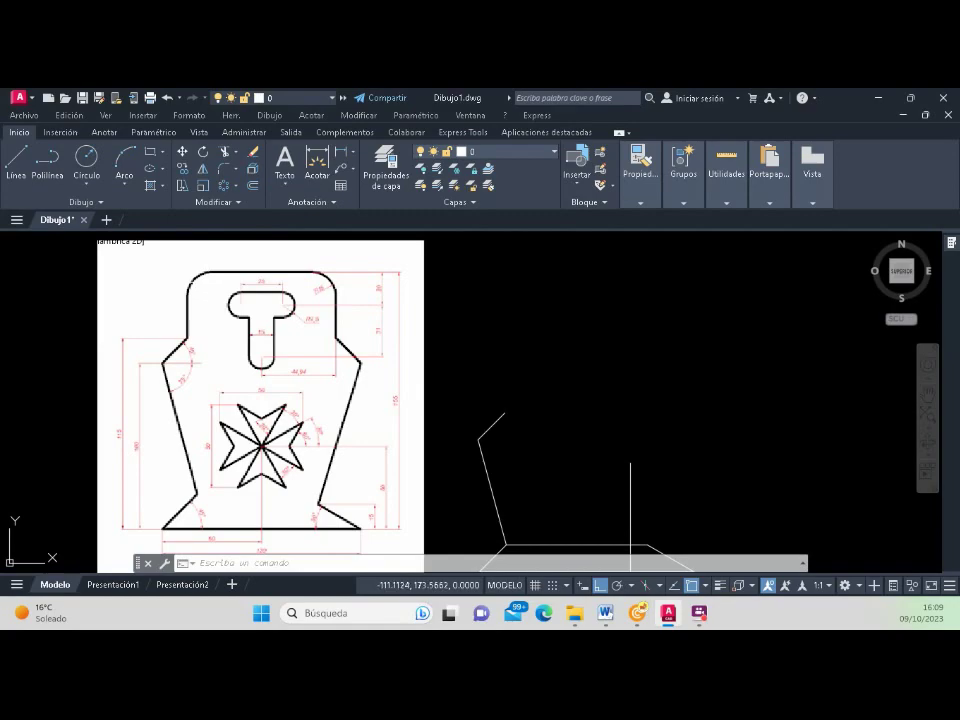
Step: Draw a vertical line about 114 units long rising from the top of the slanted edge
left_click(177, 284)
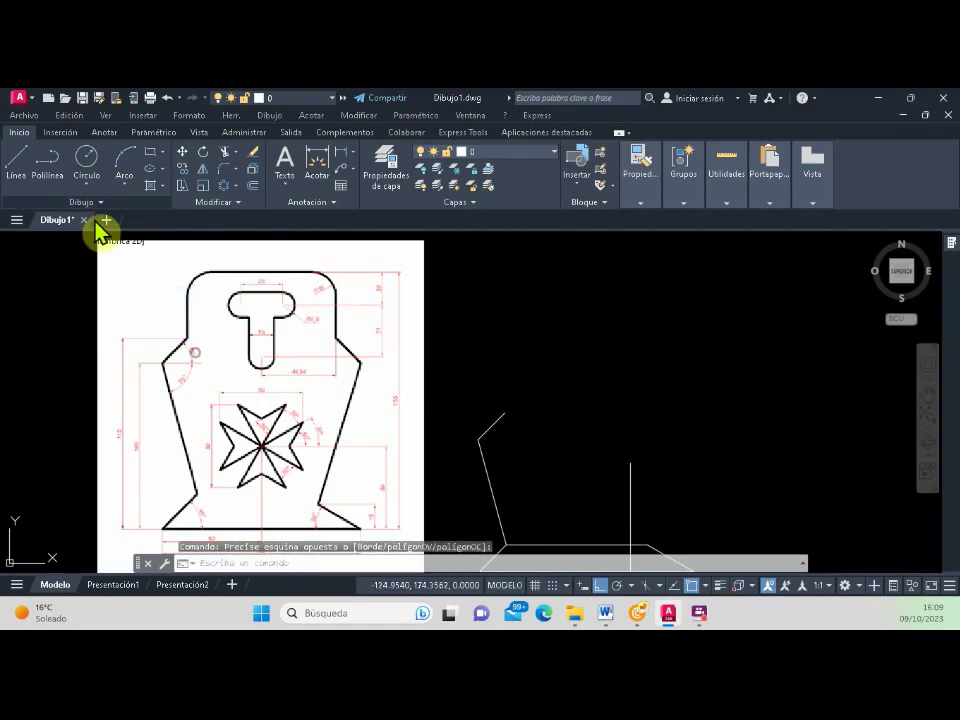
left_click(24, 166)
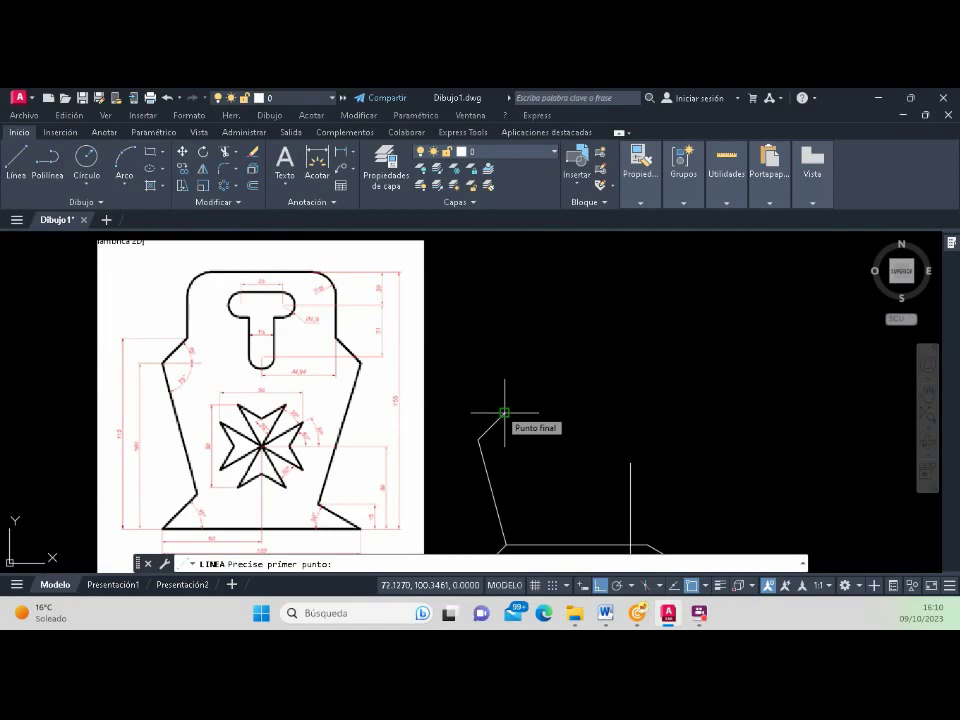
left_click(504, 412)
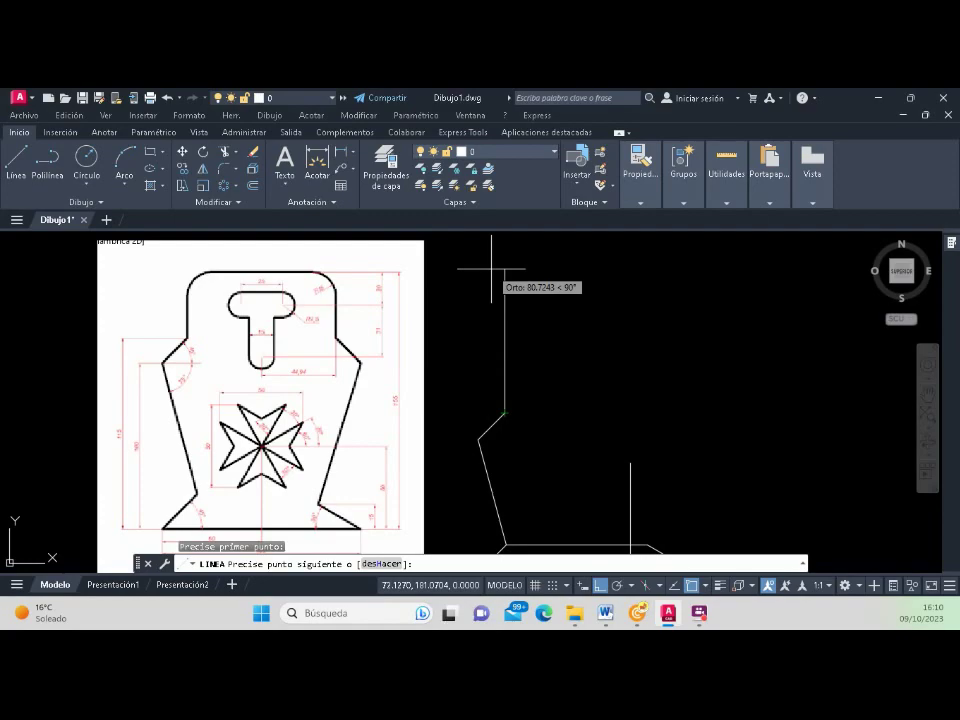
scroll(500, 269, "down", 2)
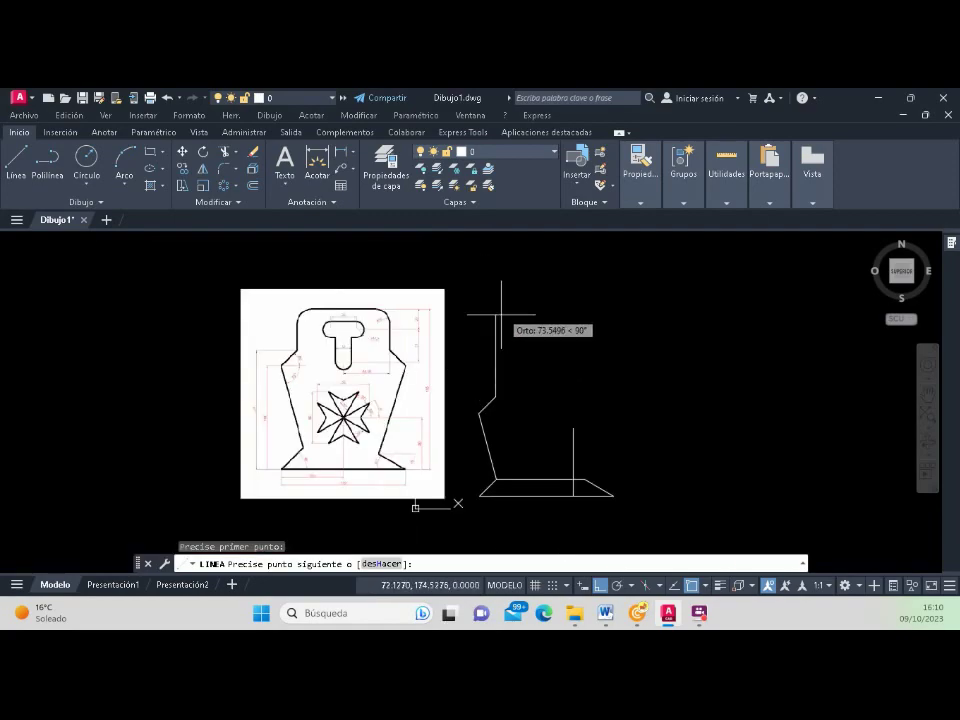
left_click(498, 265)
key("Return")
scroll(628, 465, "up", 2)
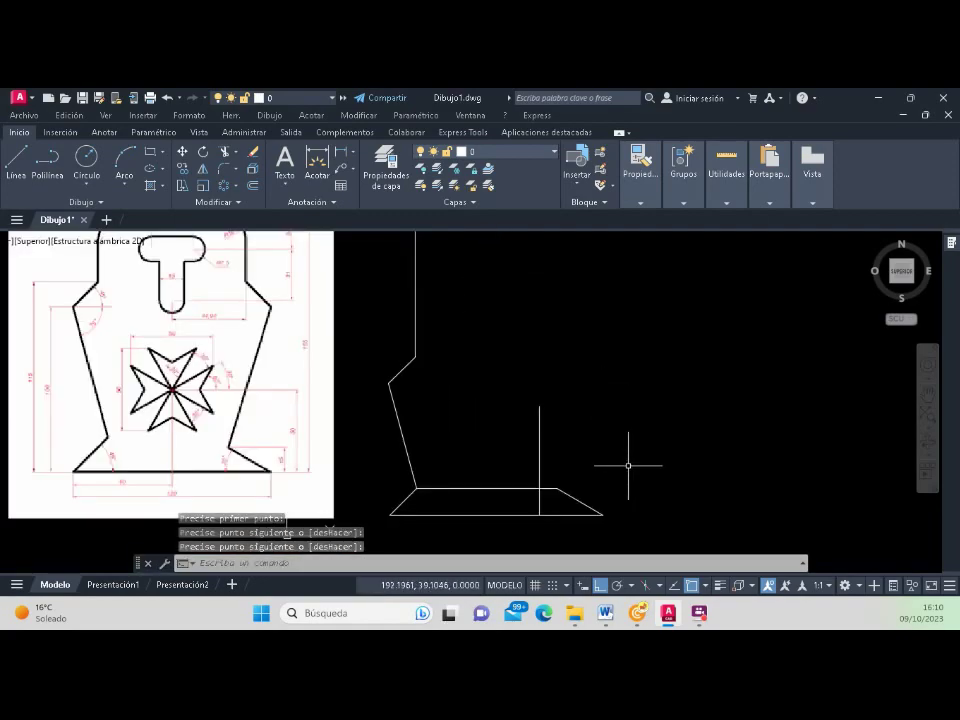
scroll(512, 424, "down", 2)
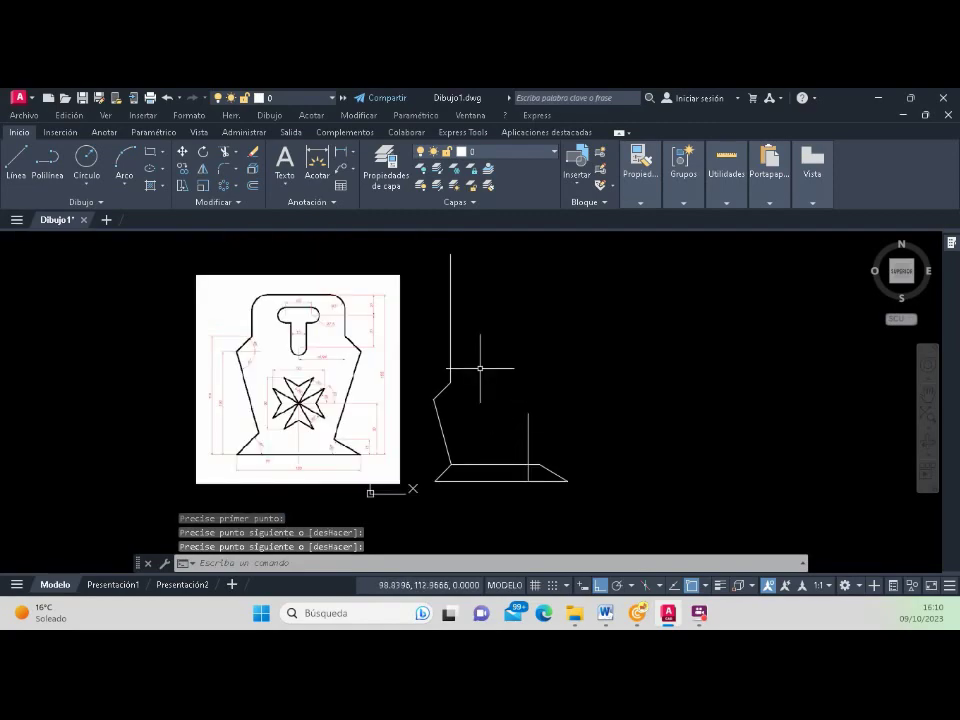
scroll(482, 368, "up", 2)
scroll(418, 381, "down", 2)
scroll(377, 377, "up", 2)
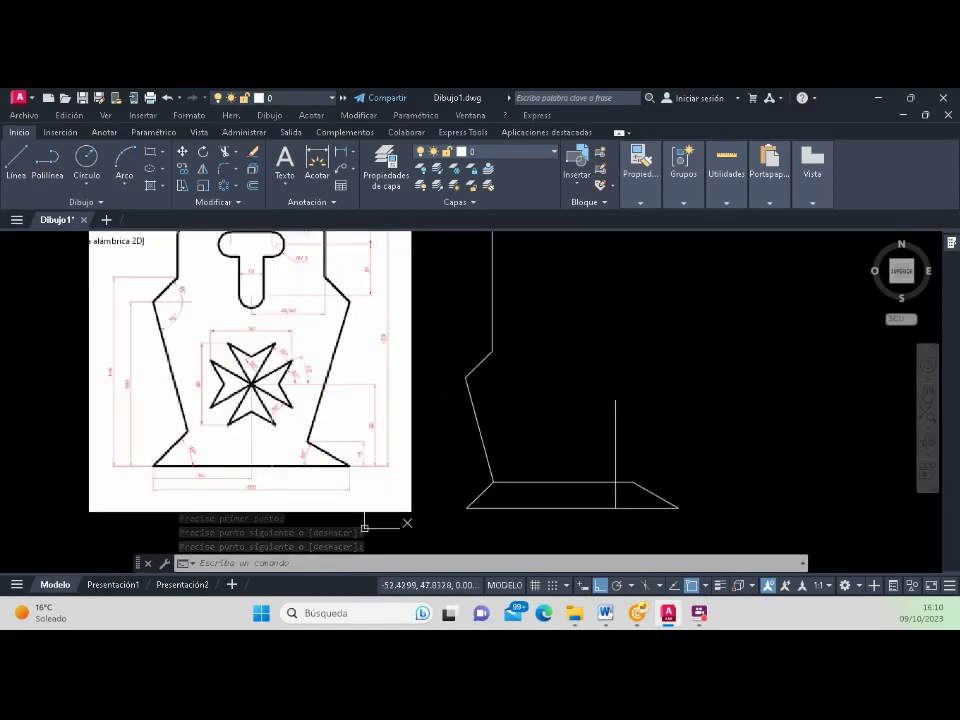
left_click(288, 464)
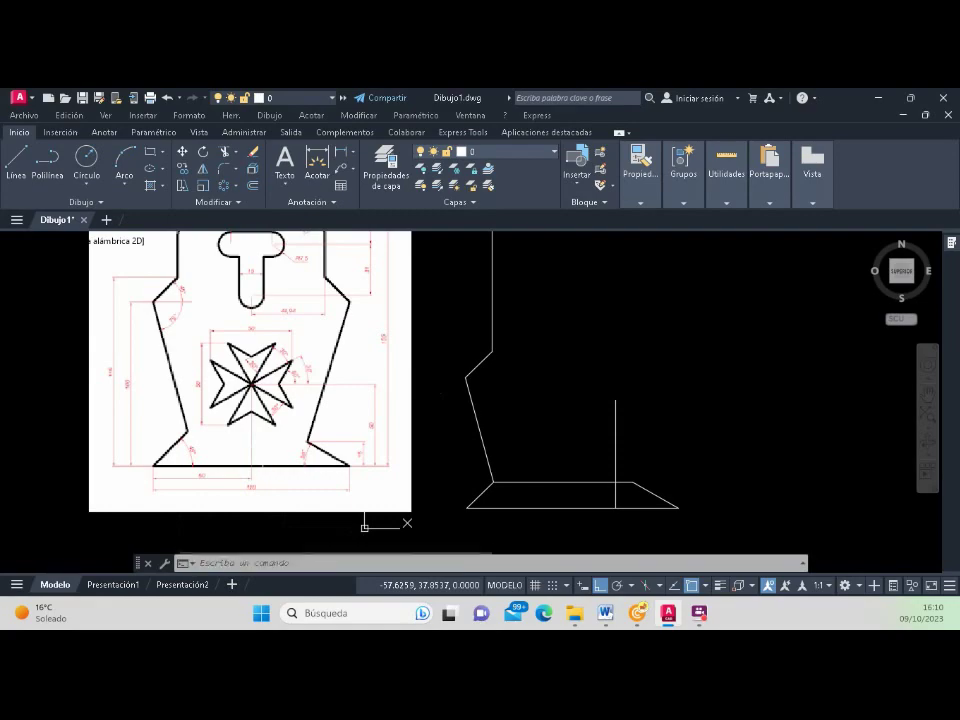
scroll(366, 522, "down", 2)
scroll(321, 499, "up", 4)
left_click(262, 307)
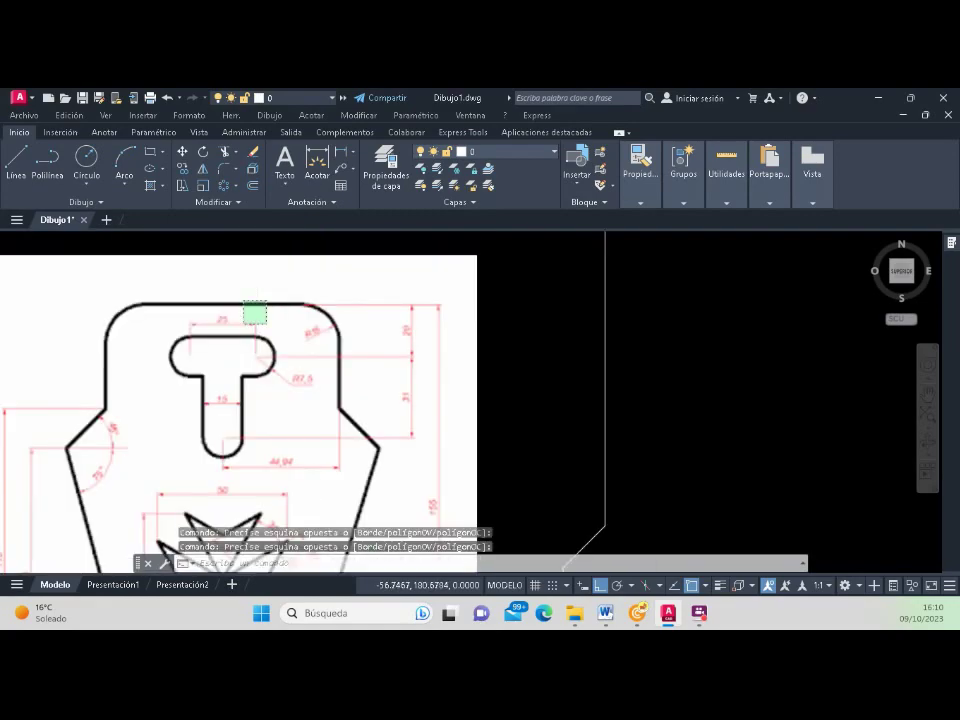
scroll(306, 497, "down", 3)
scroll(340, 400, "up", 2)
scroll(340, 400, "up", 2)
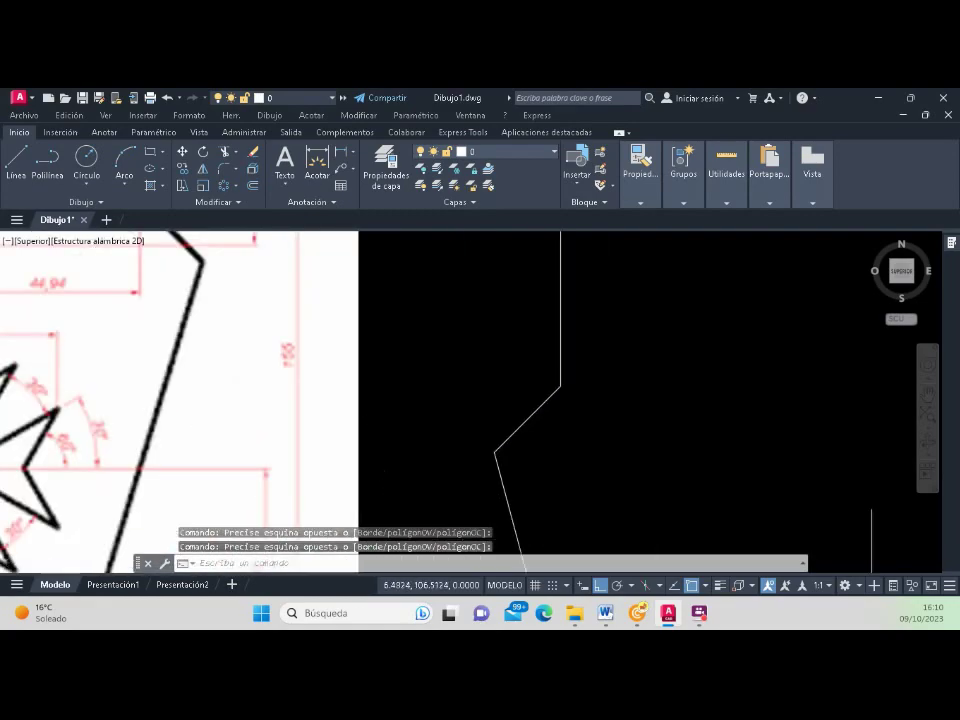
scroll(340, 400, "up", 2)
left_click(270, 279)
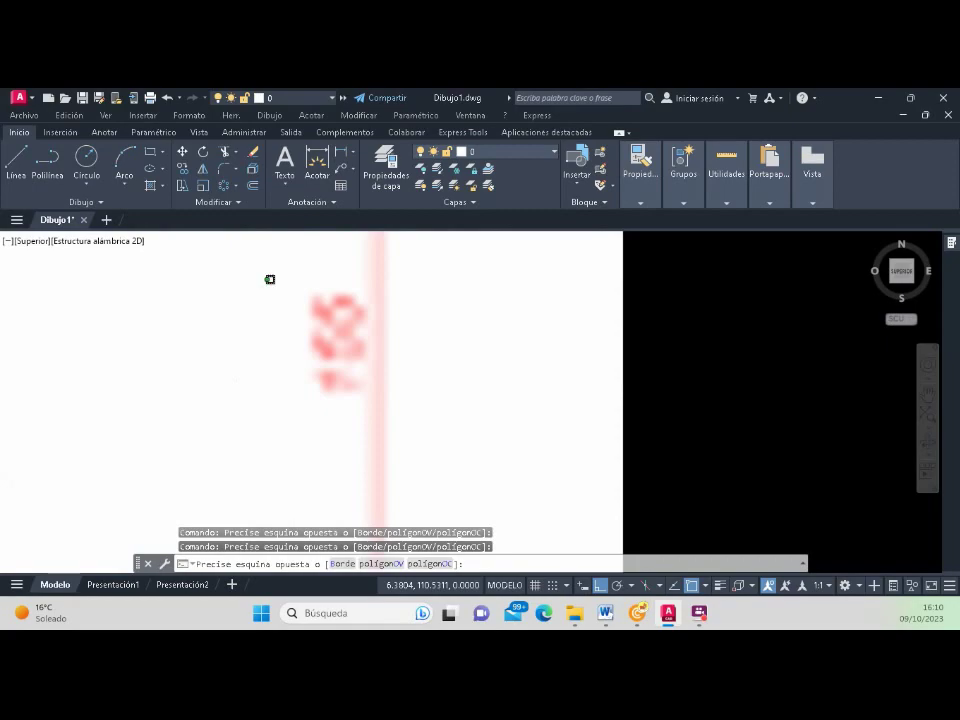
left_click(438, 425)
scroll(375, 340, "up", 2)
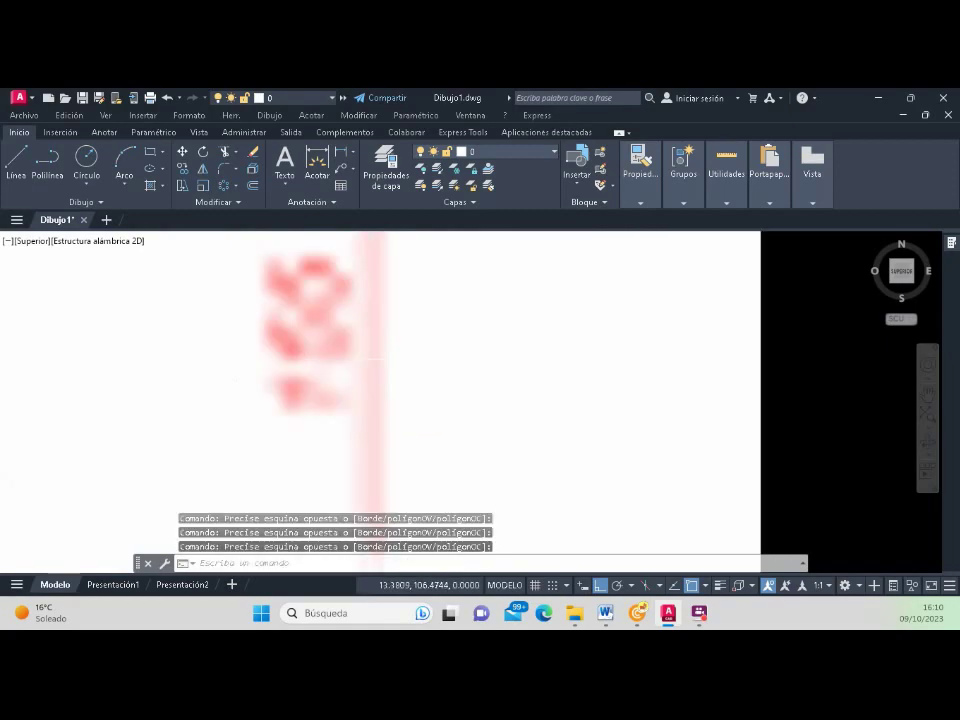
scroll(345, 345, "down", 2)
scroll(340, 350, "up", 2)
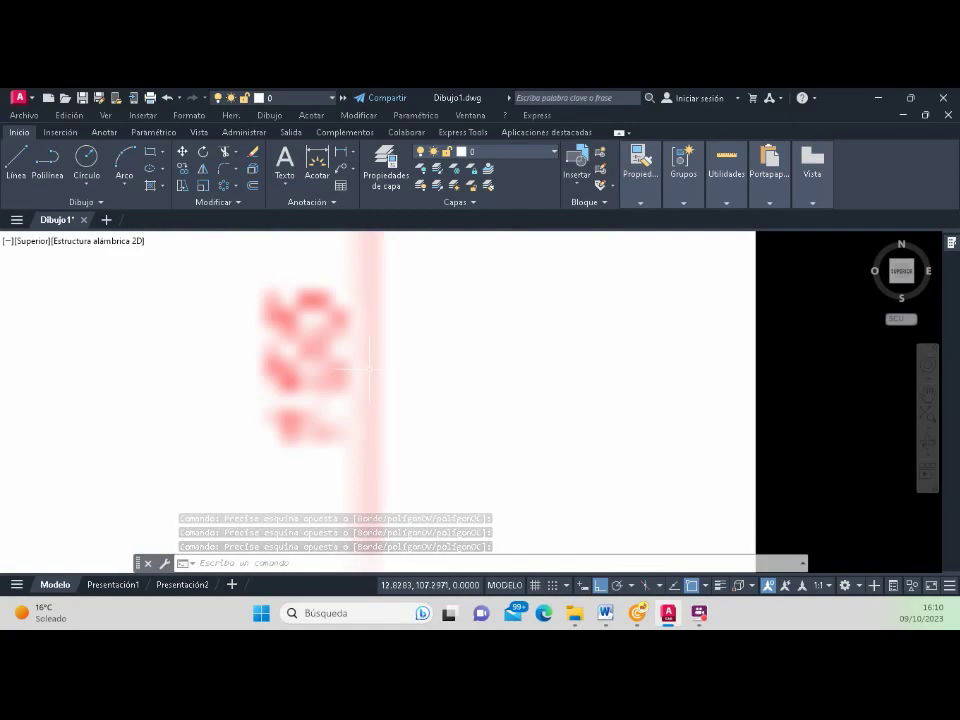
scroll(370, 370, "down", 3)
scroll(400, 380, "down", 2)
scroll(480, 395, "down", 3)
scroll(500, 410, "up", 2)
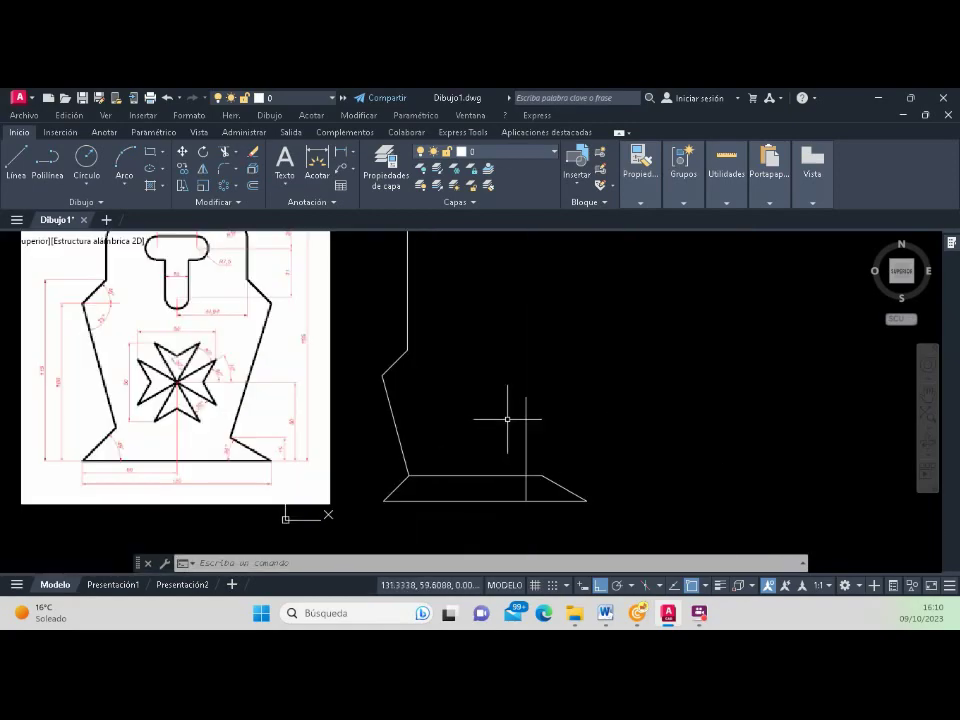
Step: Offset the bottom base line 156 units upward to form the top edge
left_click(251, 186)
type("156")
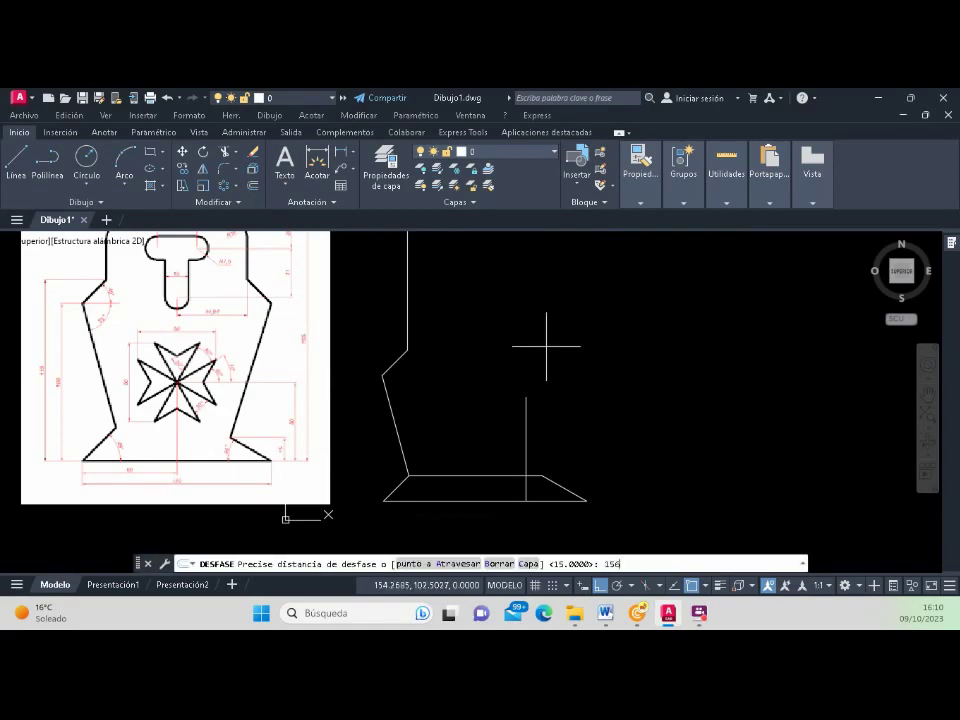
key("Return")
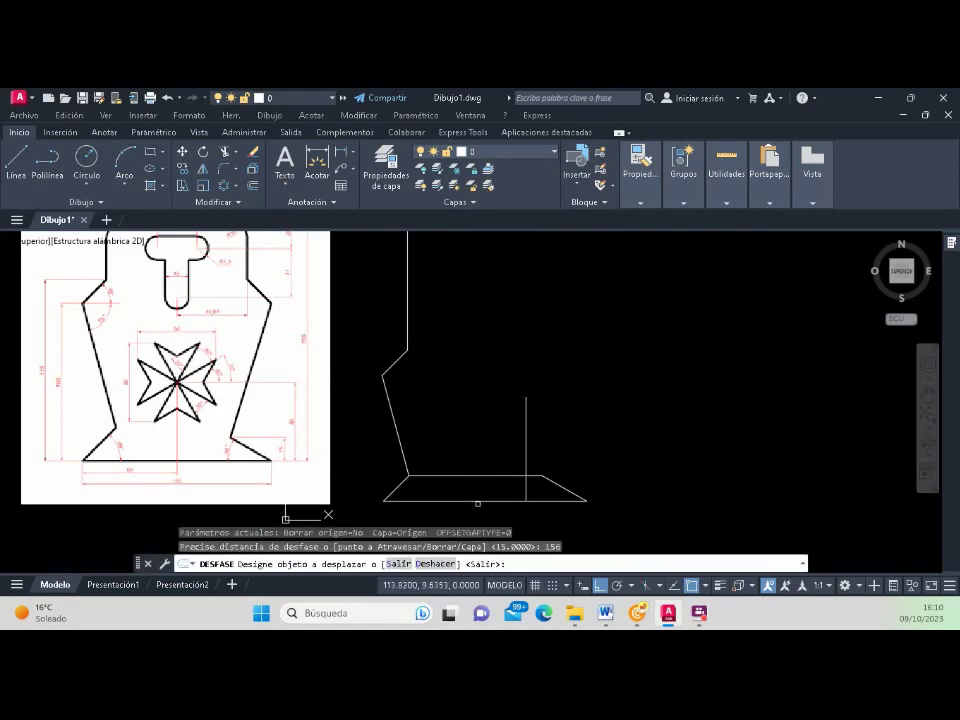
left_click(490, 500)
left_click(497, 357)
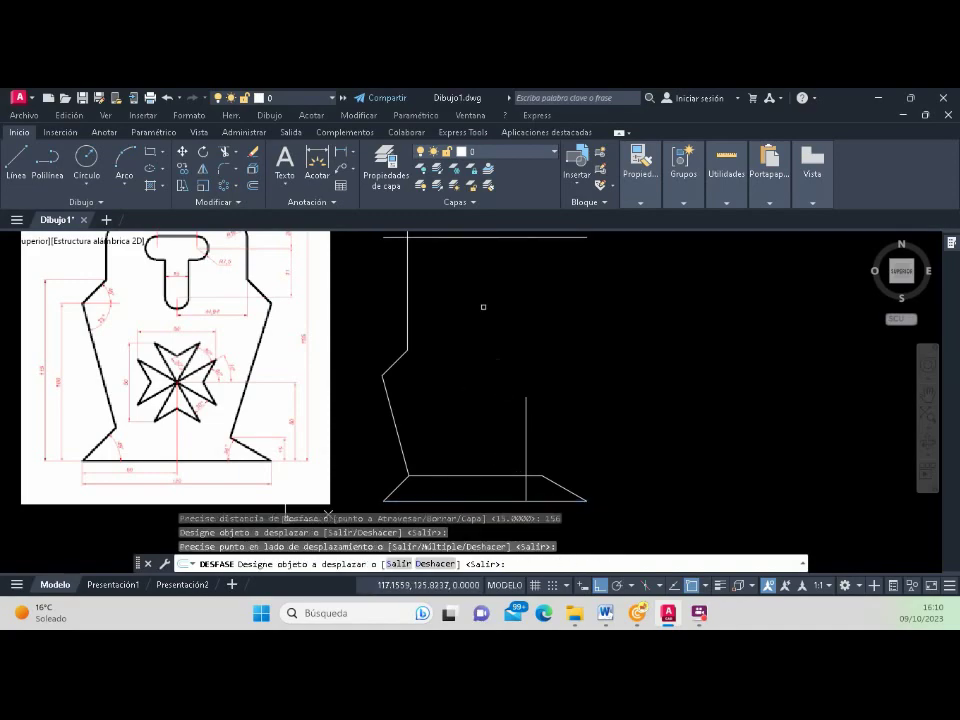
key("Return")
scroll(483, 307, "down", 5)
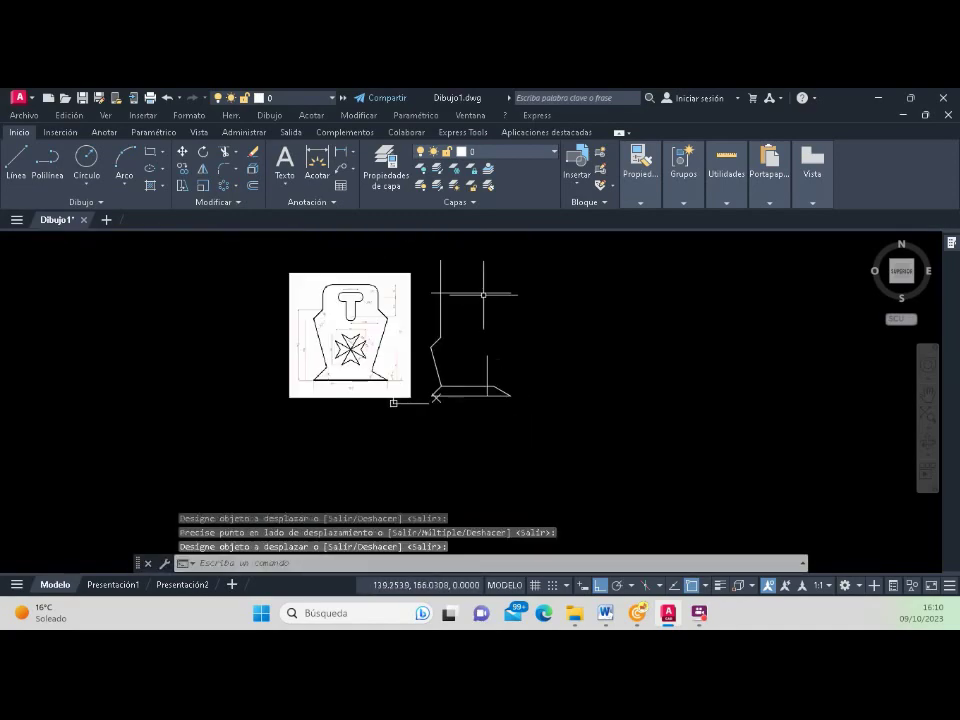
scroll(486, 292, "up", 6)
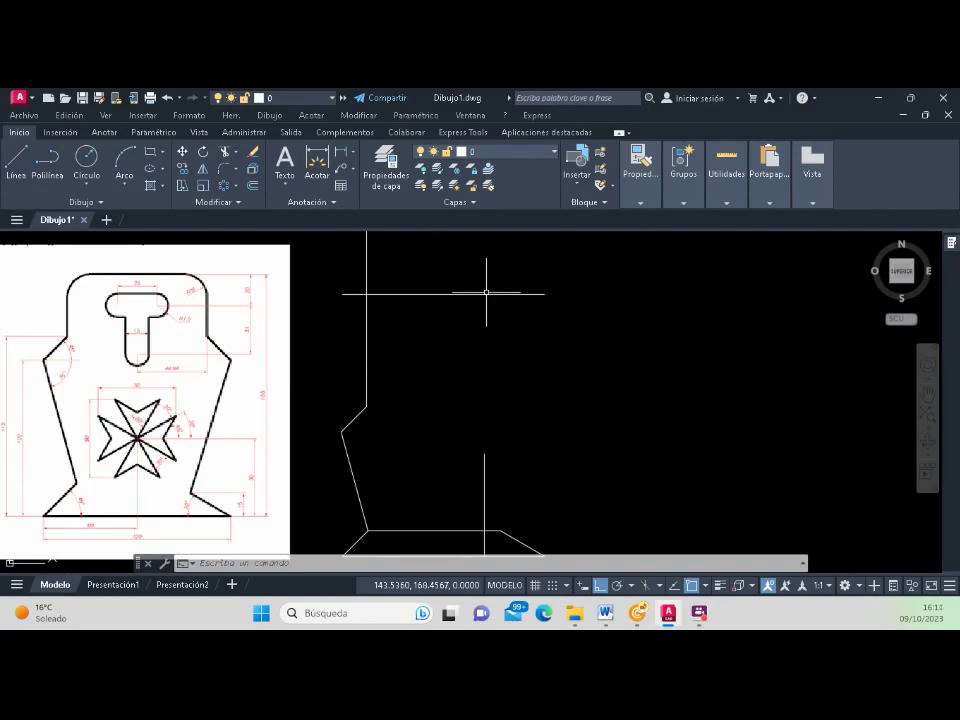
Step: Fillet the top horizontal line and the tall left edge with radius 15
scroll(172, 297, "up", 5)
scroll(340, 322, "down", 3)
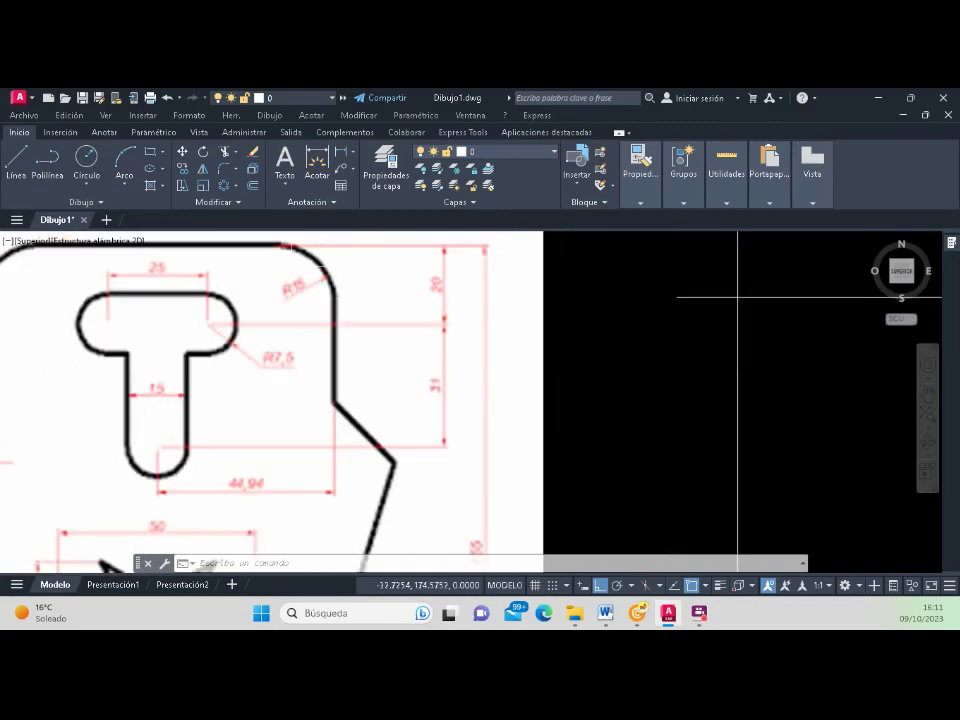
scroll(739, 300, "up", 3)
scroll(300, 300, "up", 2)
scroll(280, 300, "up", 2)
scroll(280, 302, "down", 2)
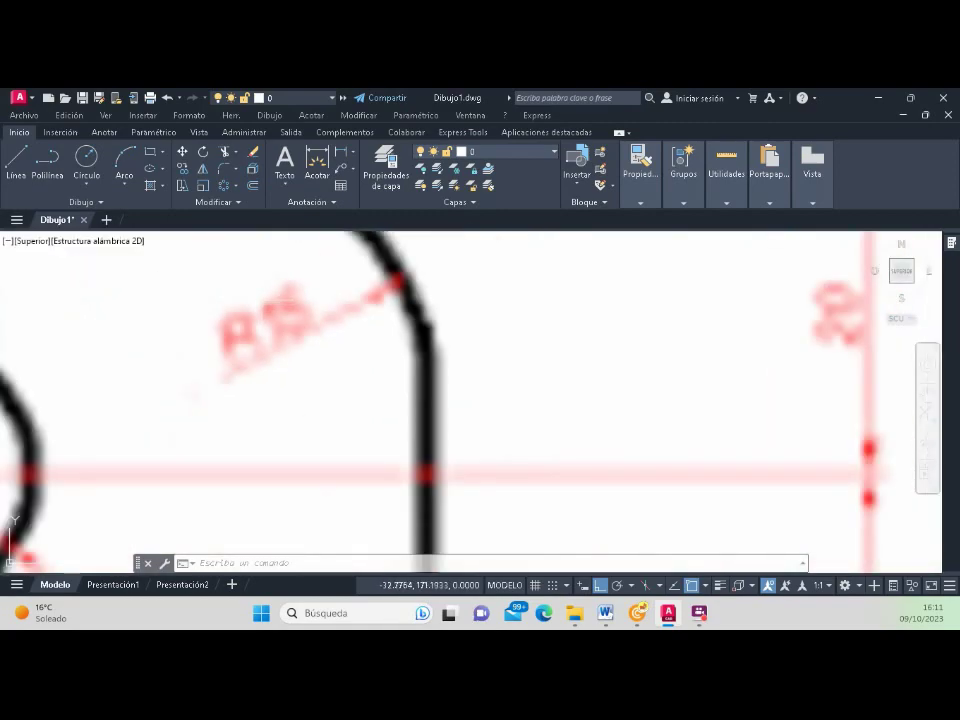
scroll(280, 302, "down", 3)
scroll(643, 332, "down", 2)
scroll(435, 339, "down", 2)
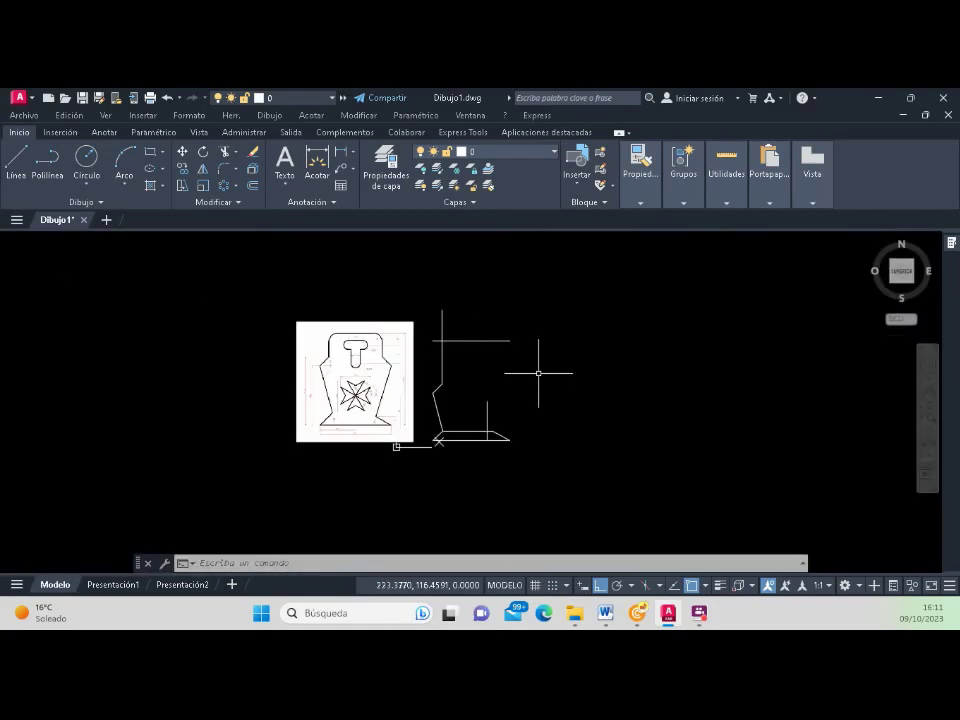
scroll(538, 373, "up", 1)
left_click(227, 169)
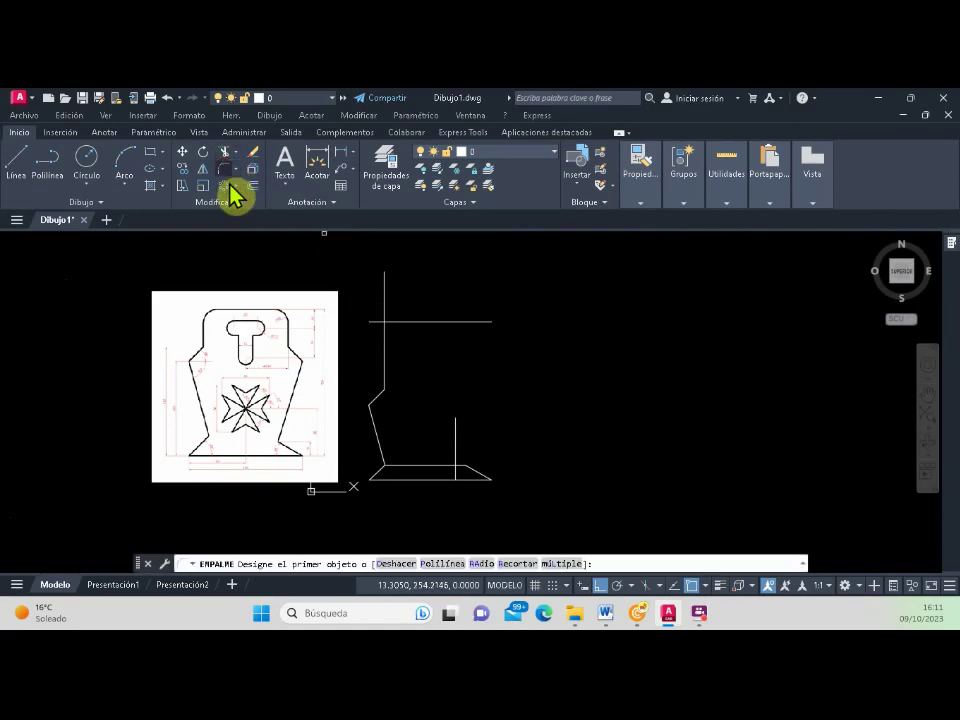
left_click(481, 563)
type("15")
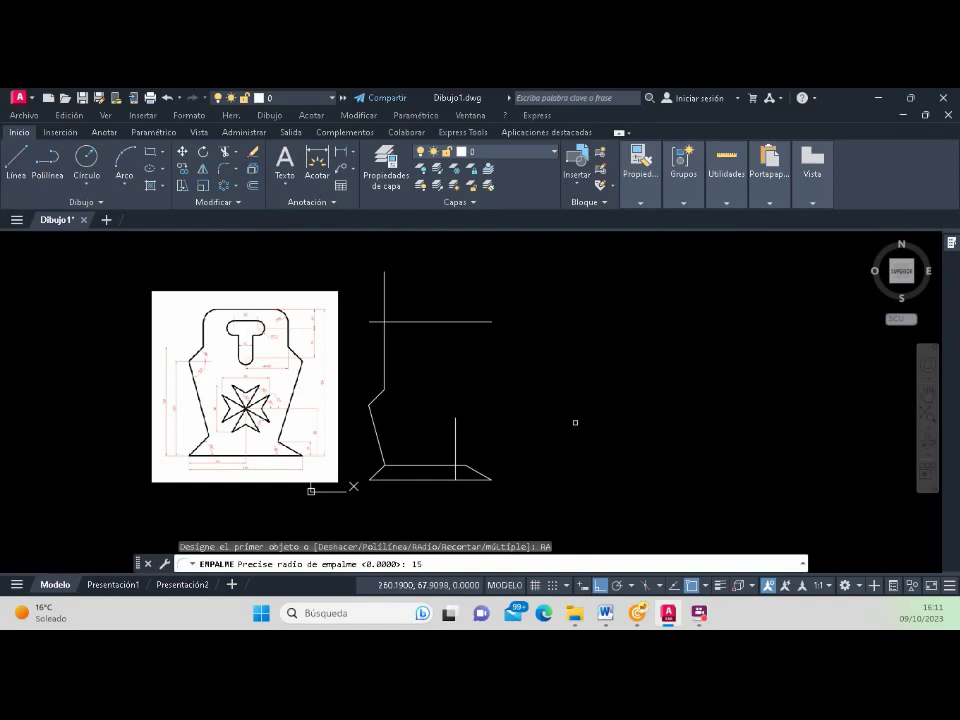
key("Return")
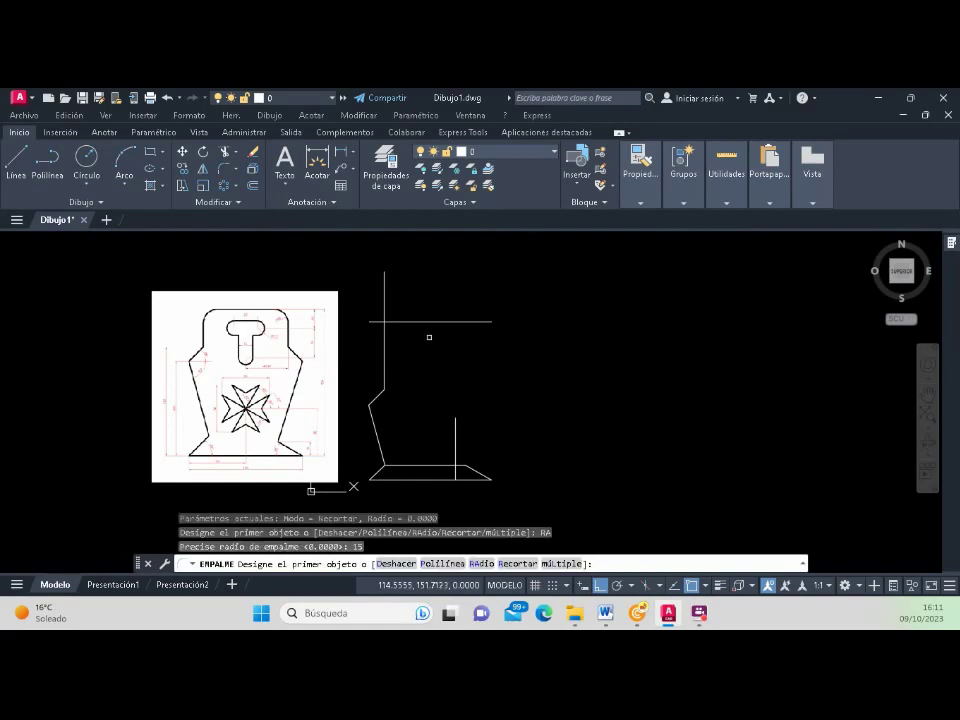
left_click(425, 321)
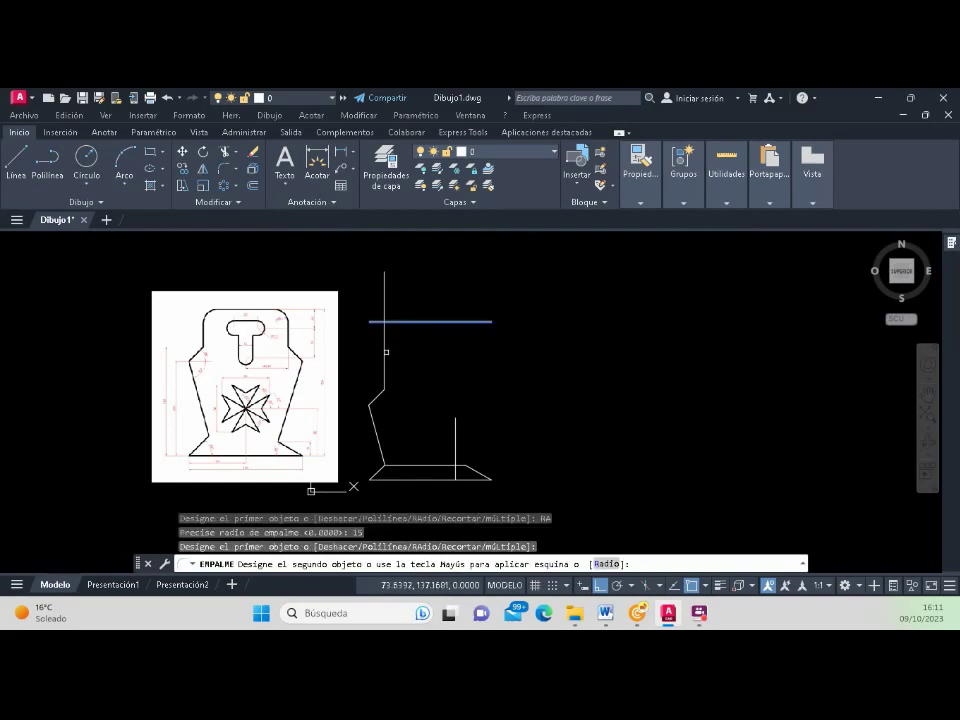
left_click(385, 352)
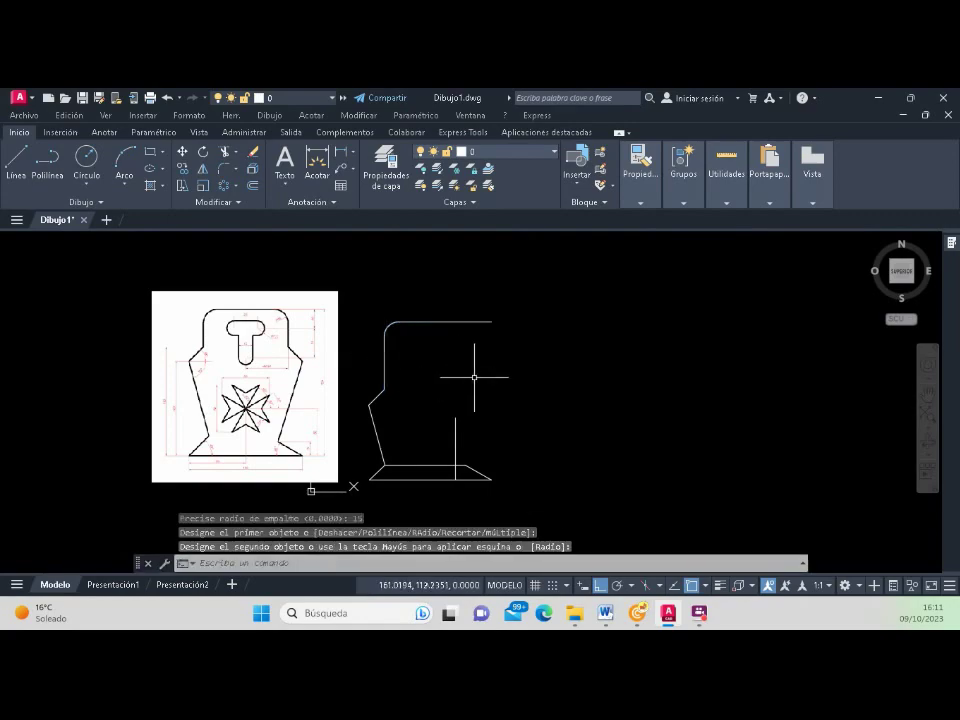
scroll(474, 377, "up", 2)
scroll(413, 365, "down", 2)
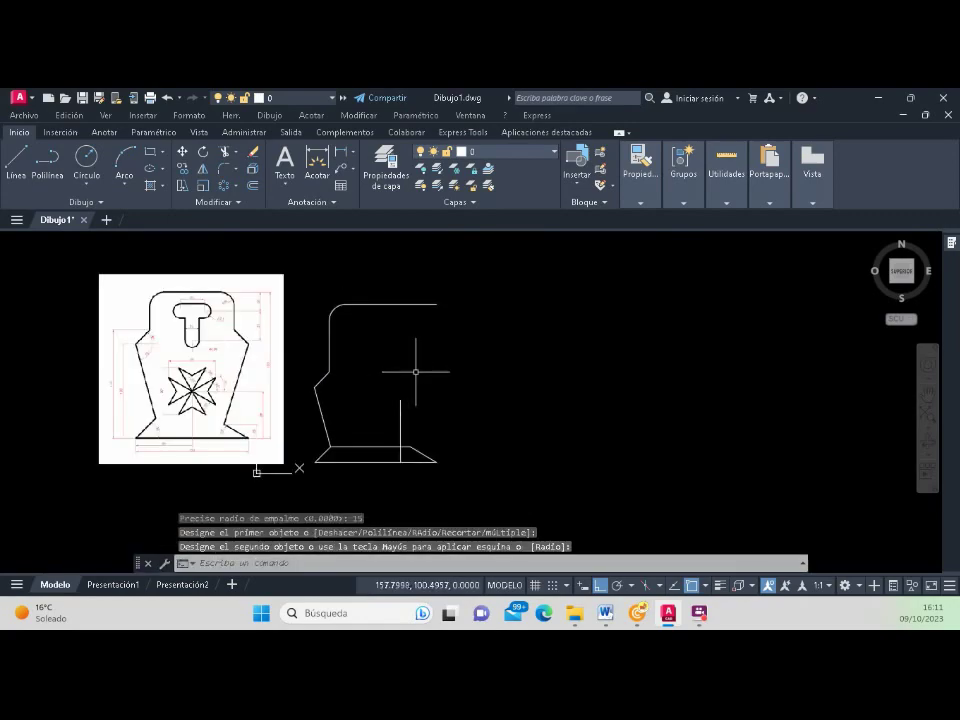
scroll(415, 371, "up", 2)
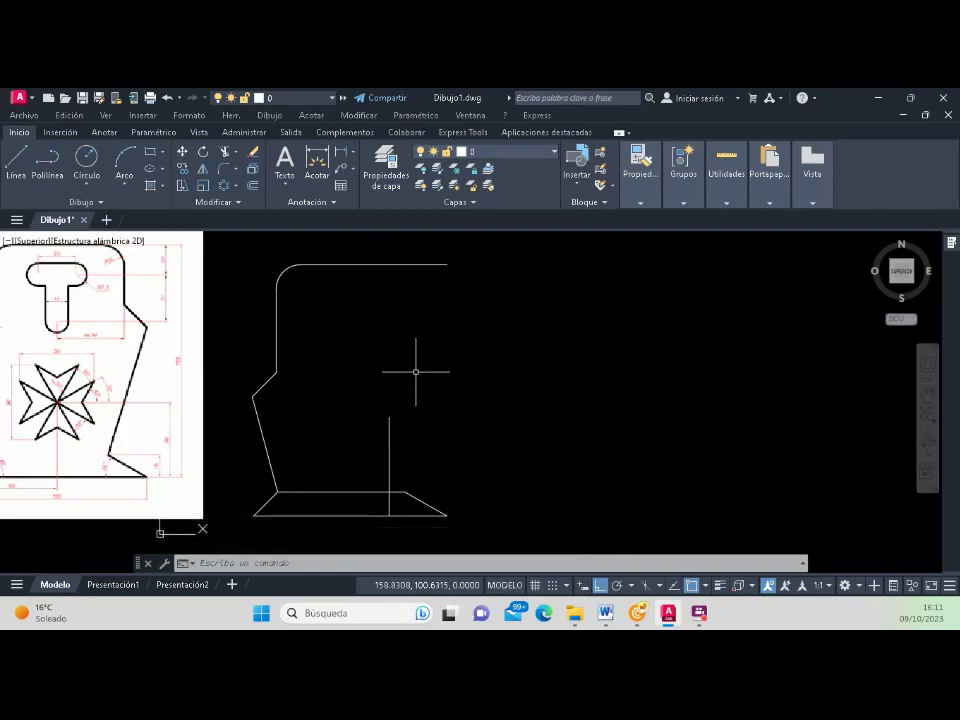
Step: Erase the stray upright line standing on the trapezoidal foot
left_click(407, 424)
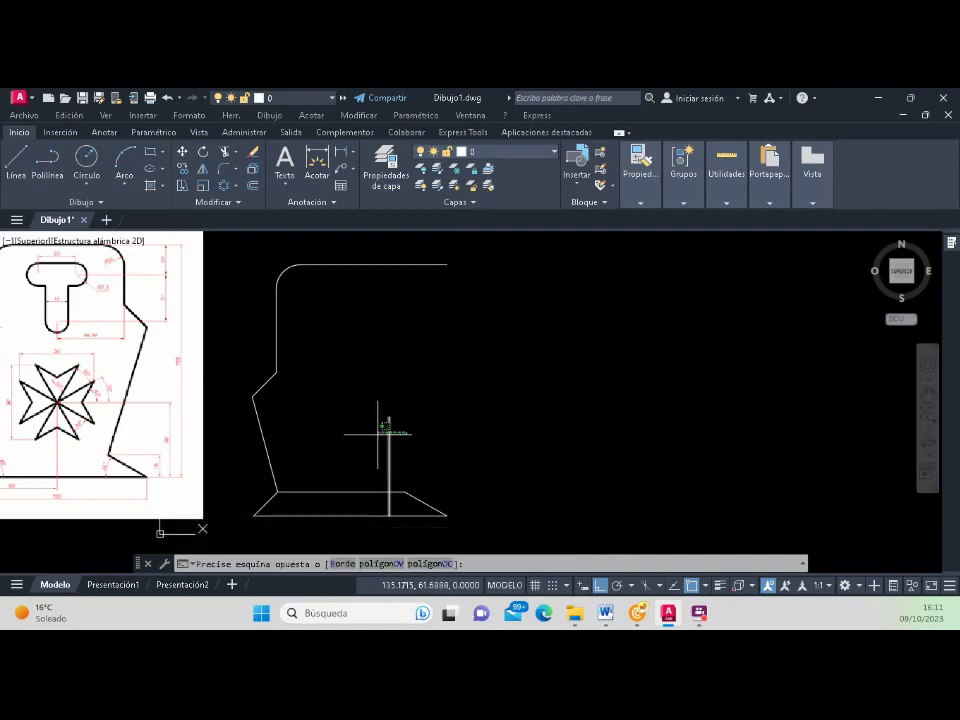
left_click(387, 439)
key("Delete")
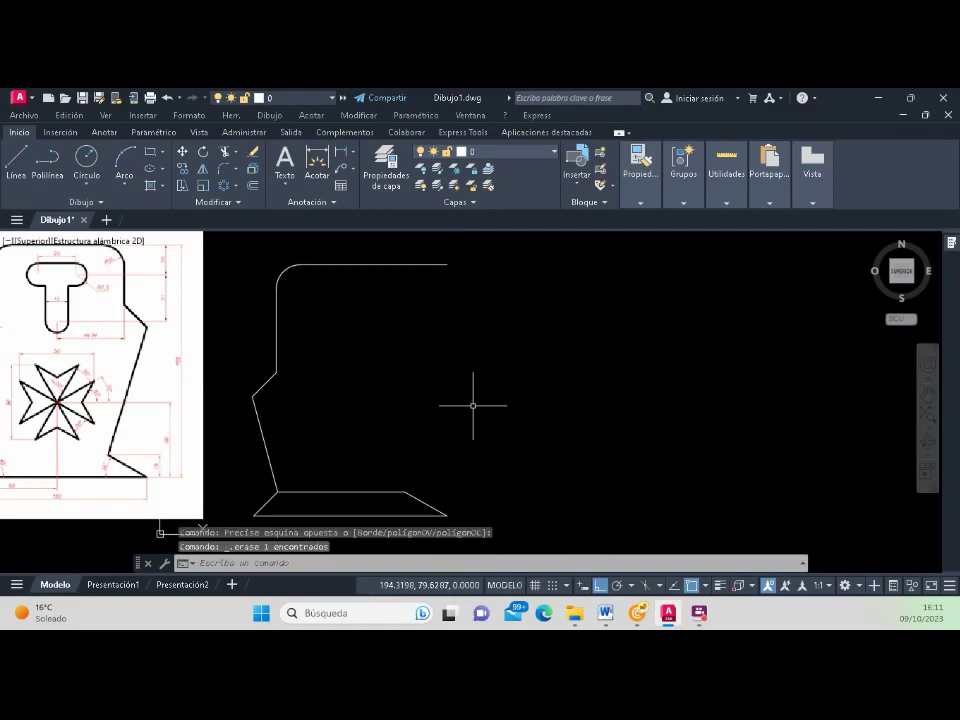
left_click(302, 429)
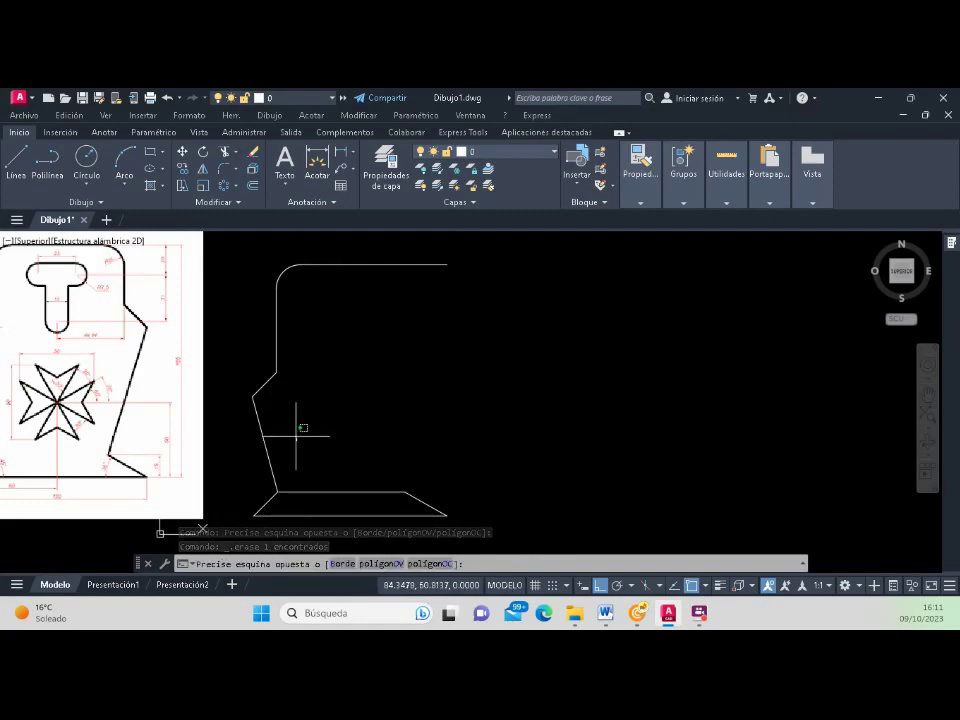
Step: Select the whole left-side profile polyline with a crossing window
left_click(237, 277)
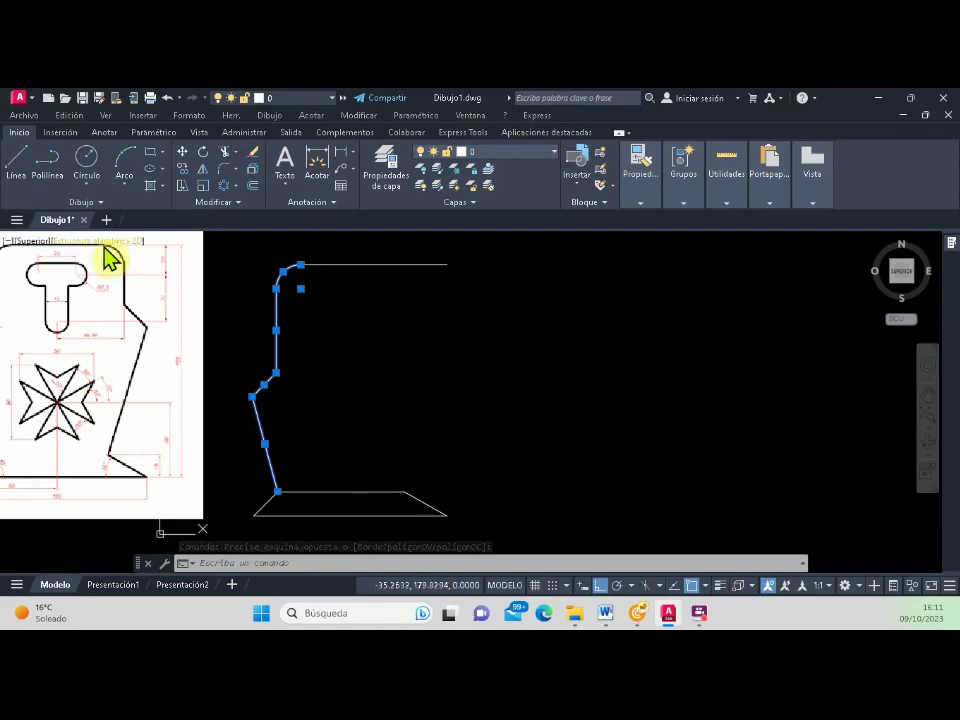
scroll(298, 386, "down", 2)
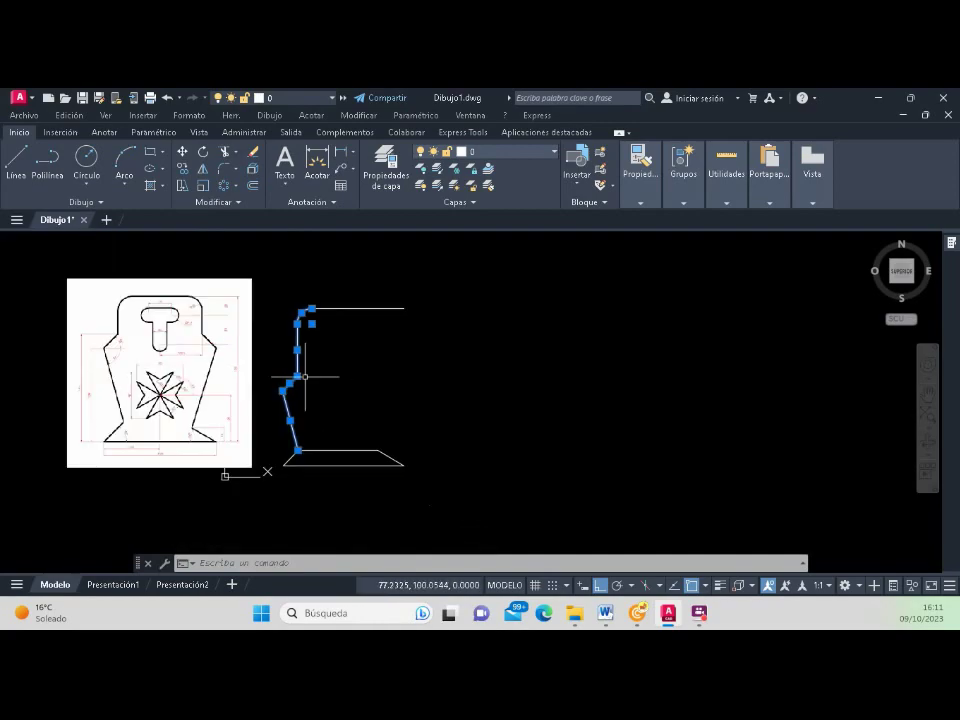
scroll(300, 375, "up", 2)
scroll(234, 360, "down", 2)
scroll(197, 462, "up", 1)
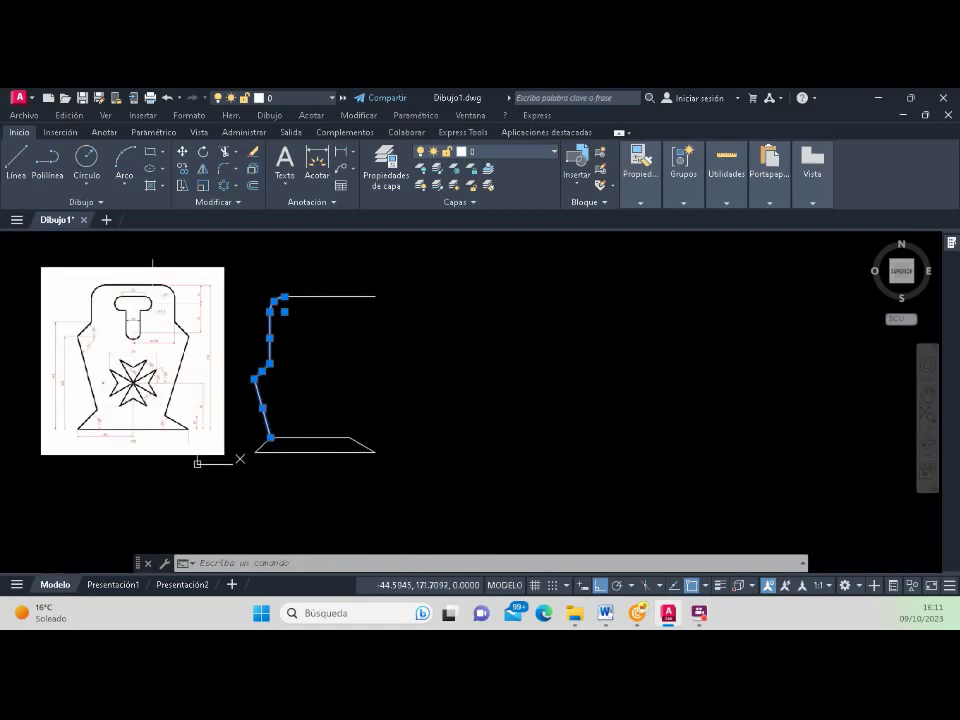
left_click(197, 462)
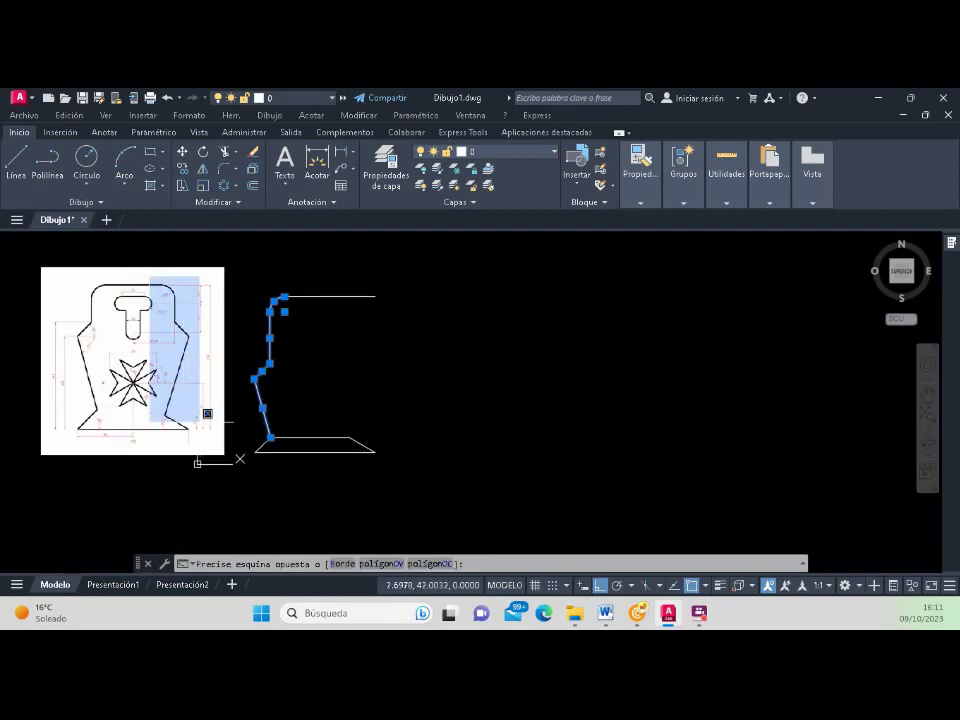
left_click(197, 462)
left_click(63, 277)
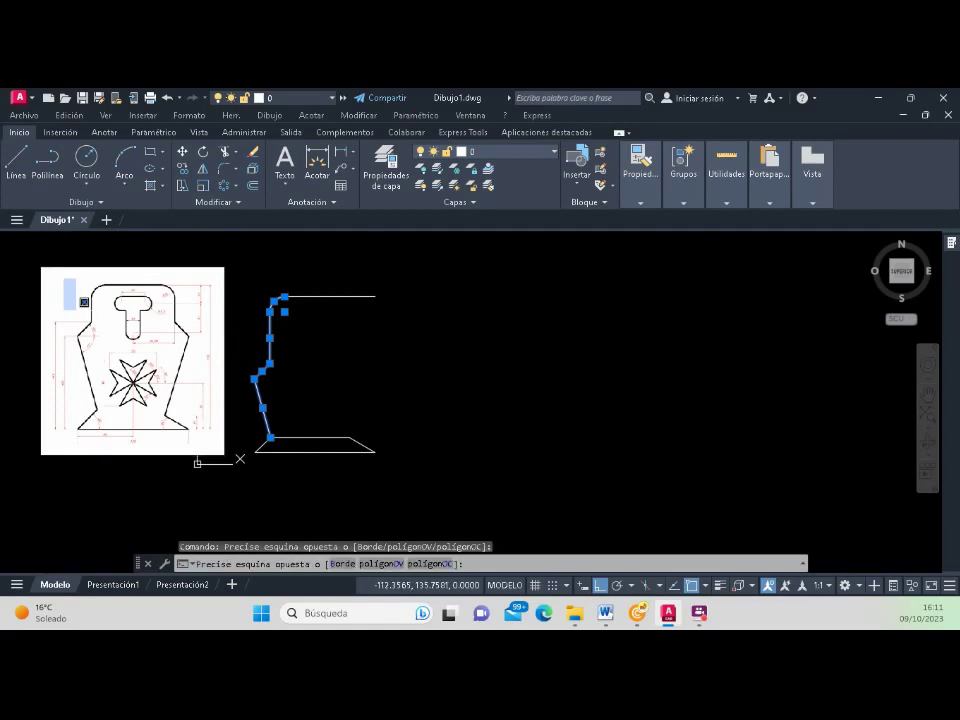
left_click(197, 462)
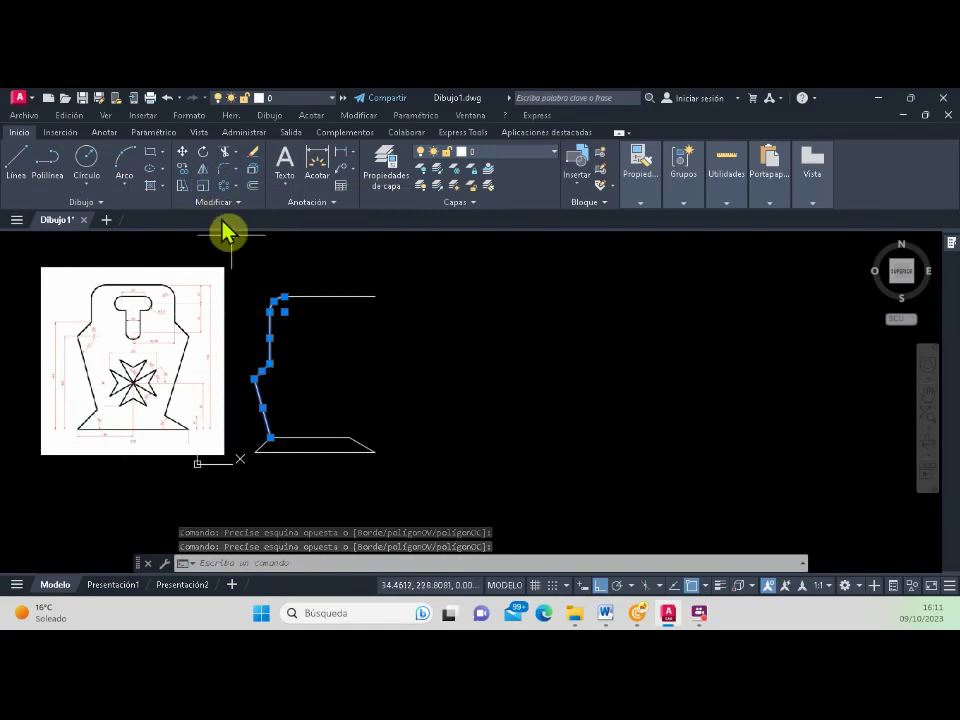
Step: Mirror the left profile about a vertical axis through the base midpoint, keeping the original
left_click(201, 172)
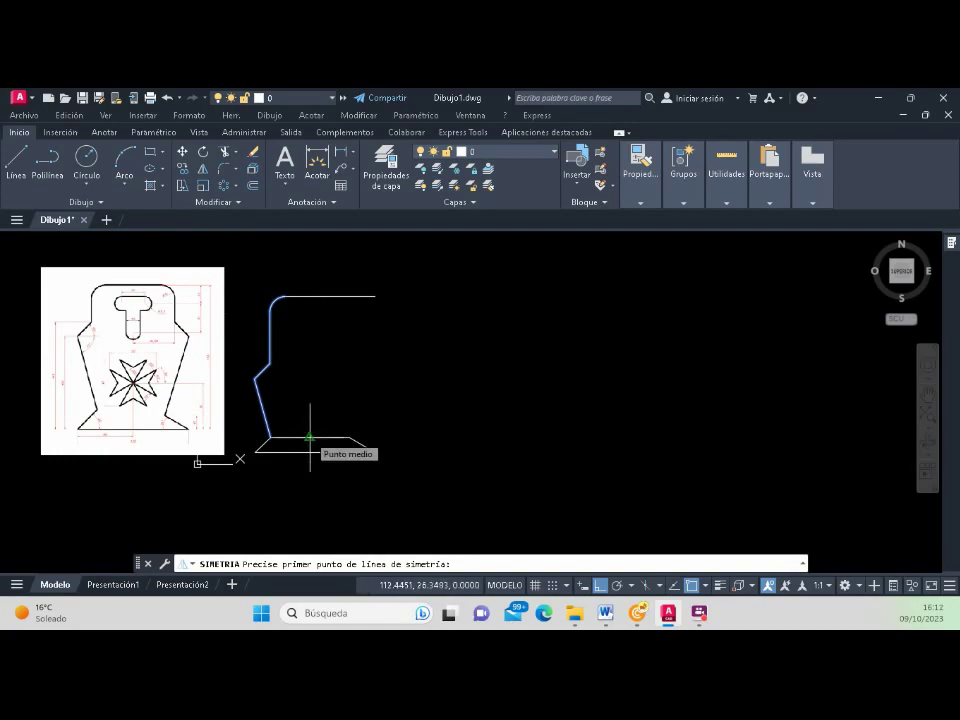
left_click(310, 437)
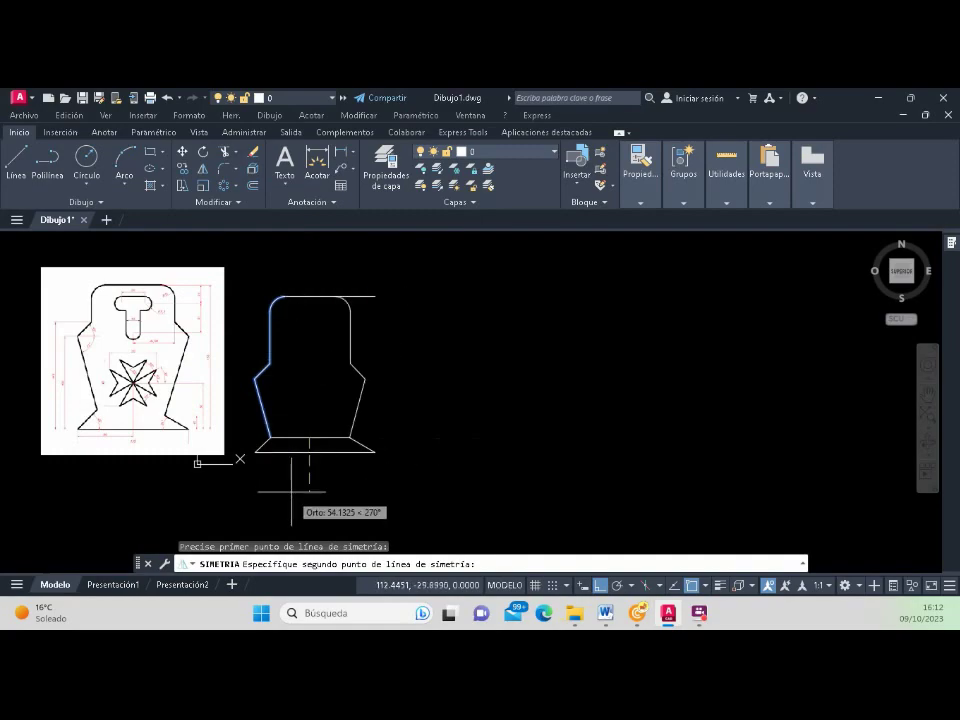
left_click(308, 257)
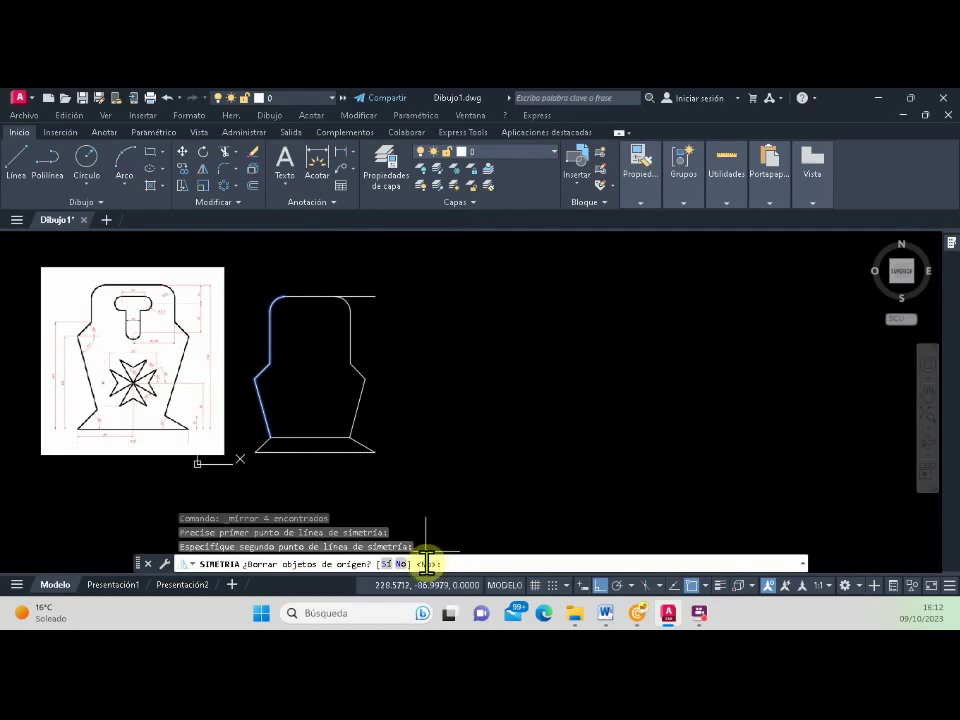
key("Return")
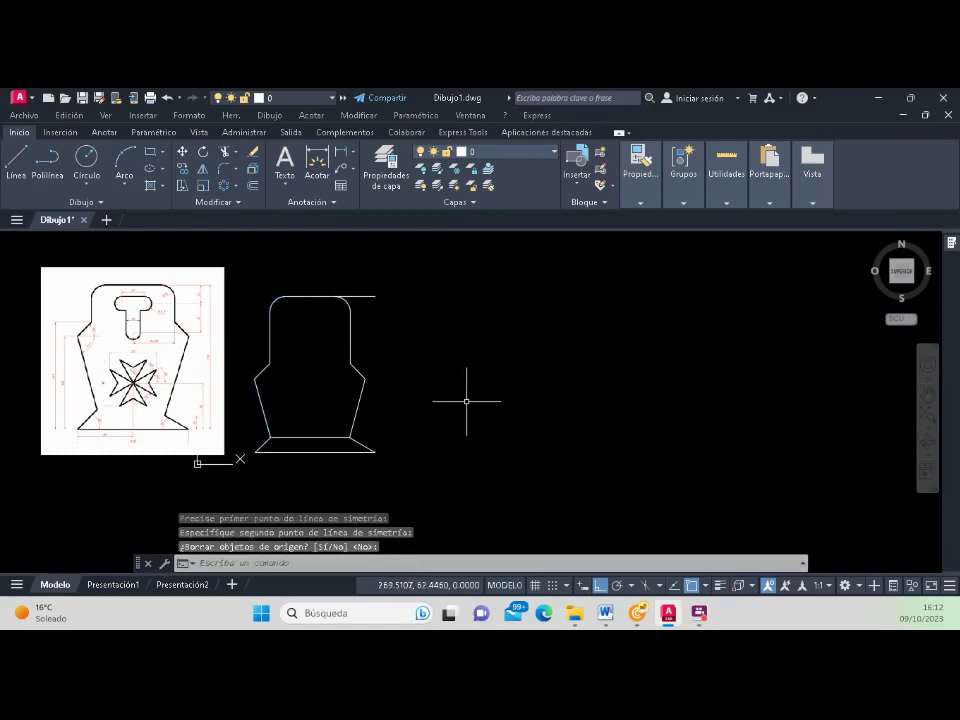
Step: Trim the top line's stub jutting past the right rounded corner
left_click(227, 154)
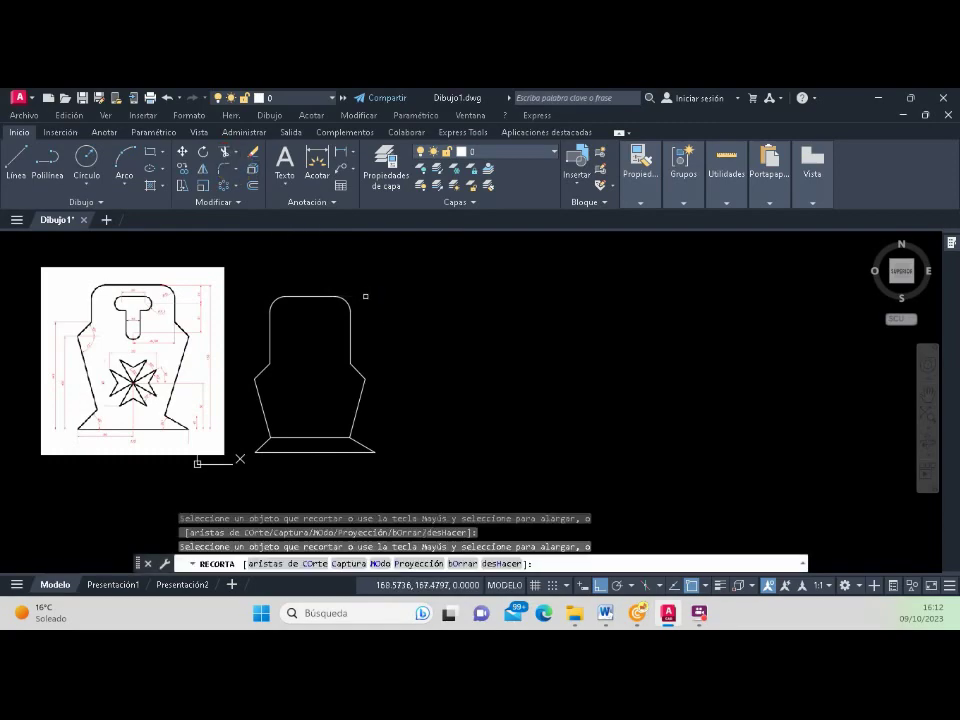
key("Return")
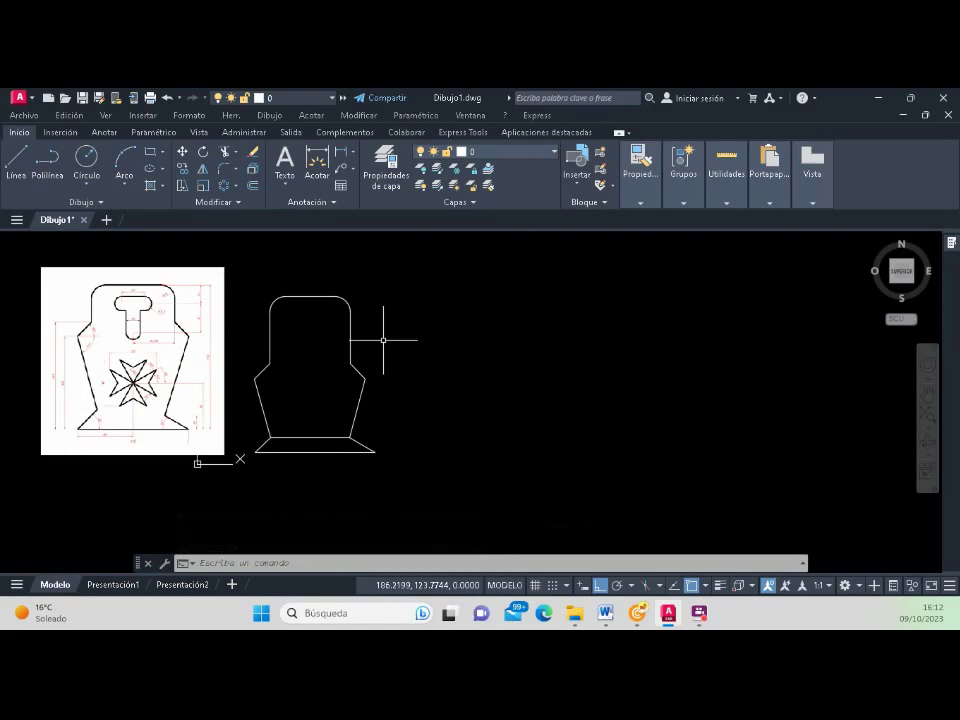
Step: Draw a 20-unit vertical line straight down from the top edge's midpoint
scroll(197, 463, "up", 2)
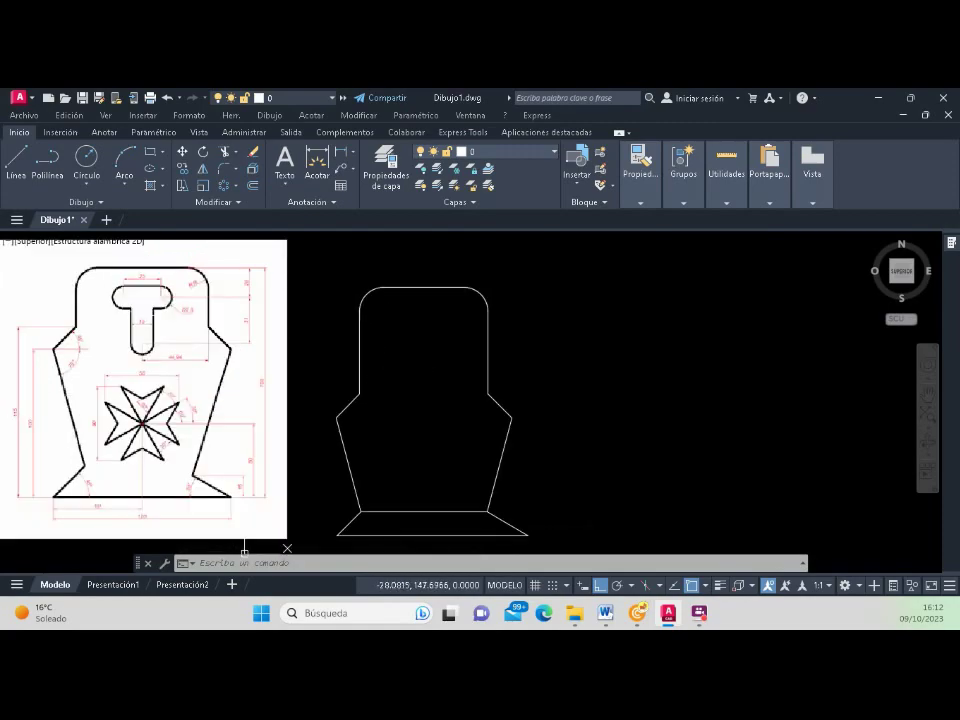
scroll(241, 290, "up", 2)
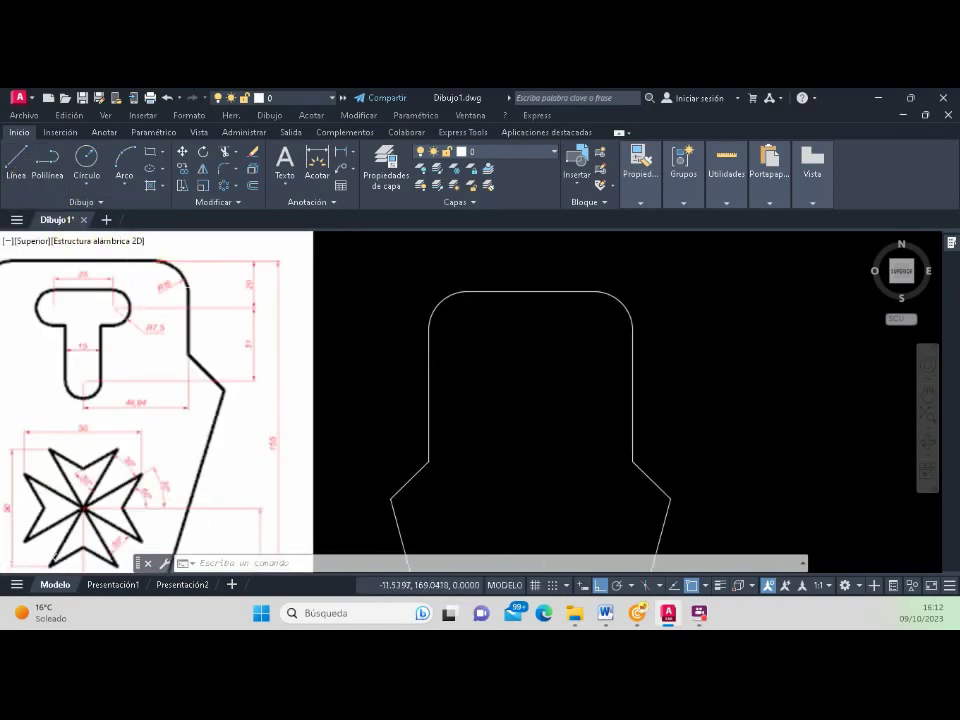
scroll(225, 292, "up", 4)
scroll(279, 306, "down", 6)
left_click(139, 296)
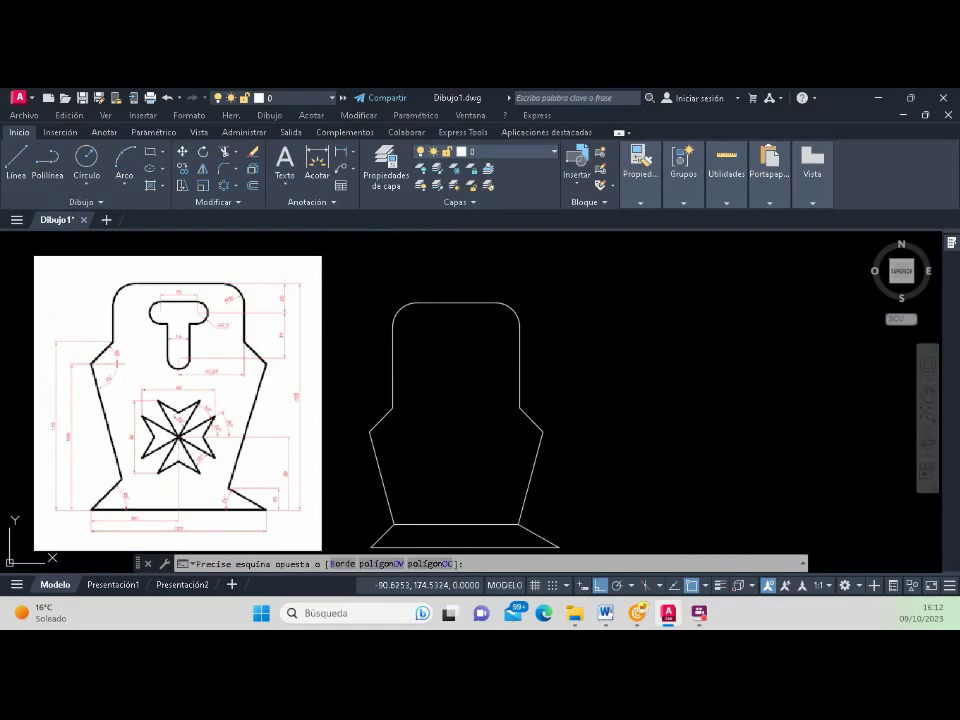
left_click(223, 386)
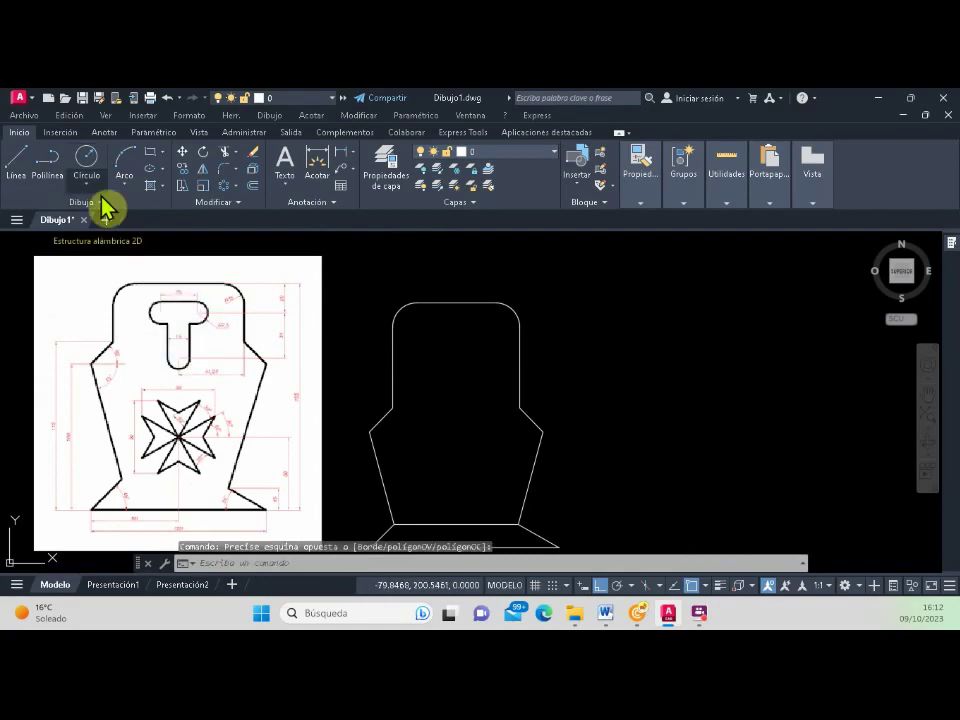
left_click(17, 160)
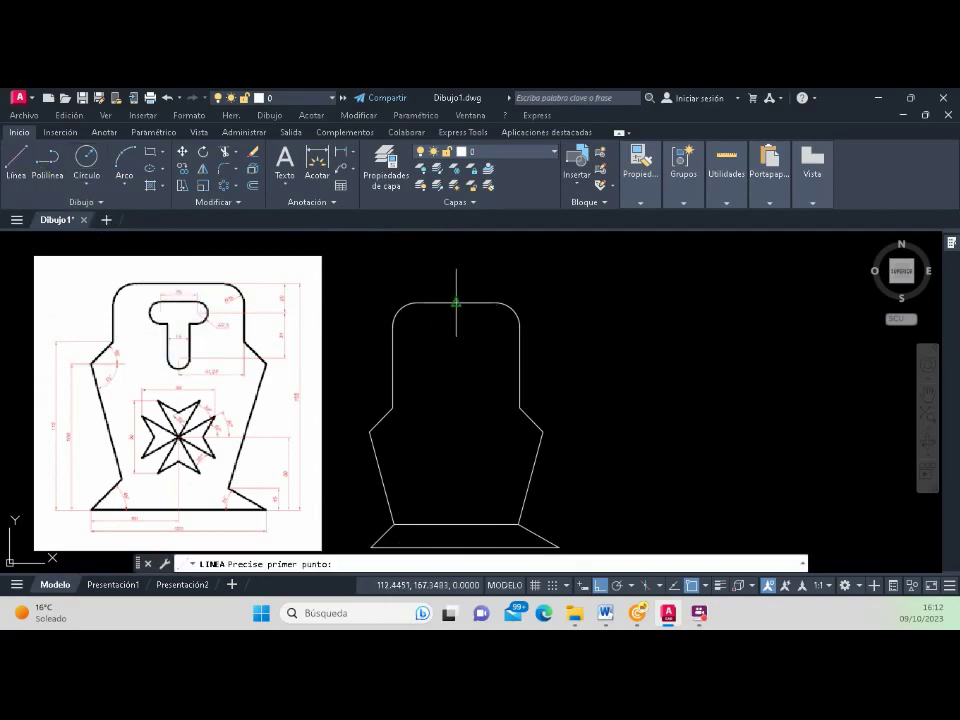
left_click(456, 302)
type("20")
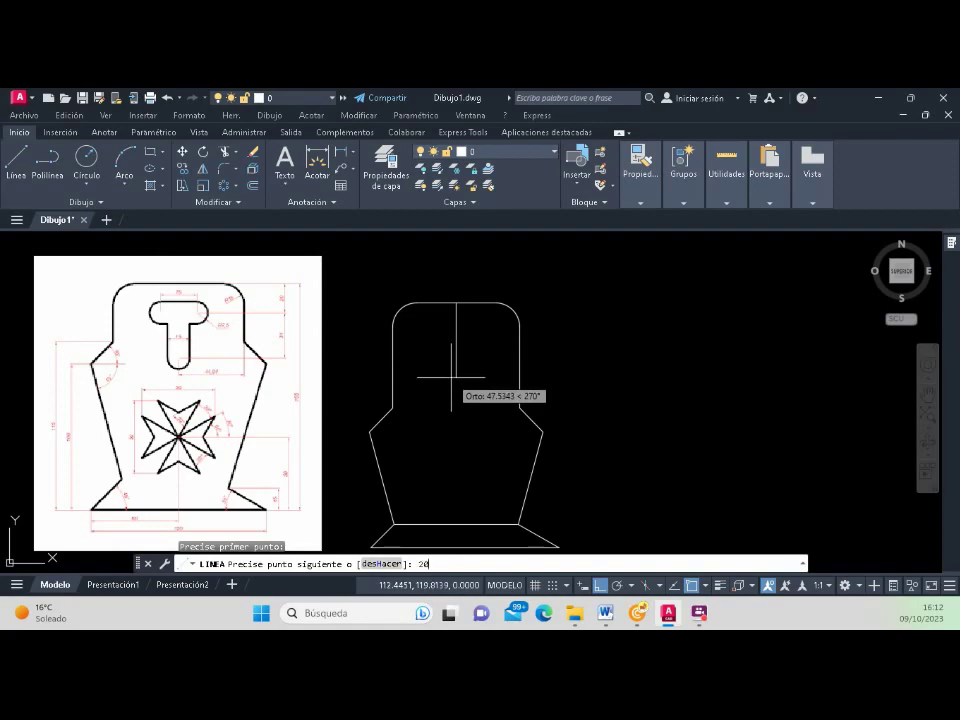
key("Return")
key("Return")
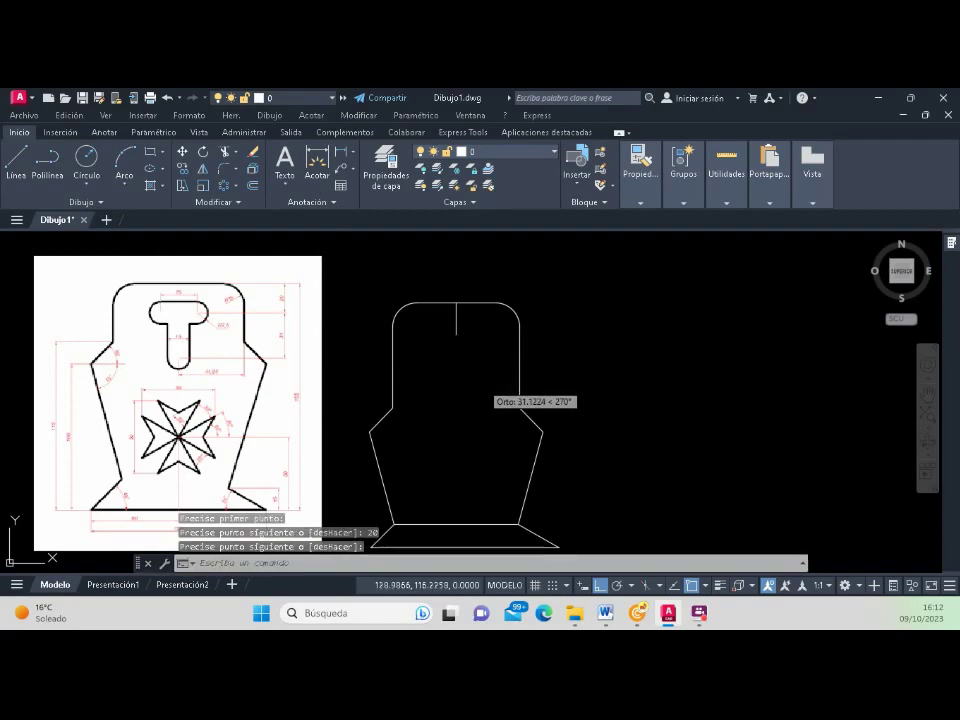
Step: Zoom out until the full traced outline and the reference image are both visible
scroll(186, 320, "up", 2)
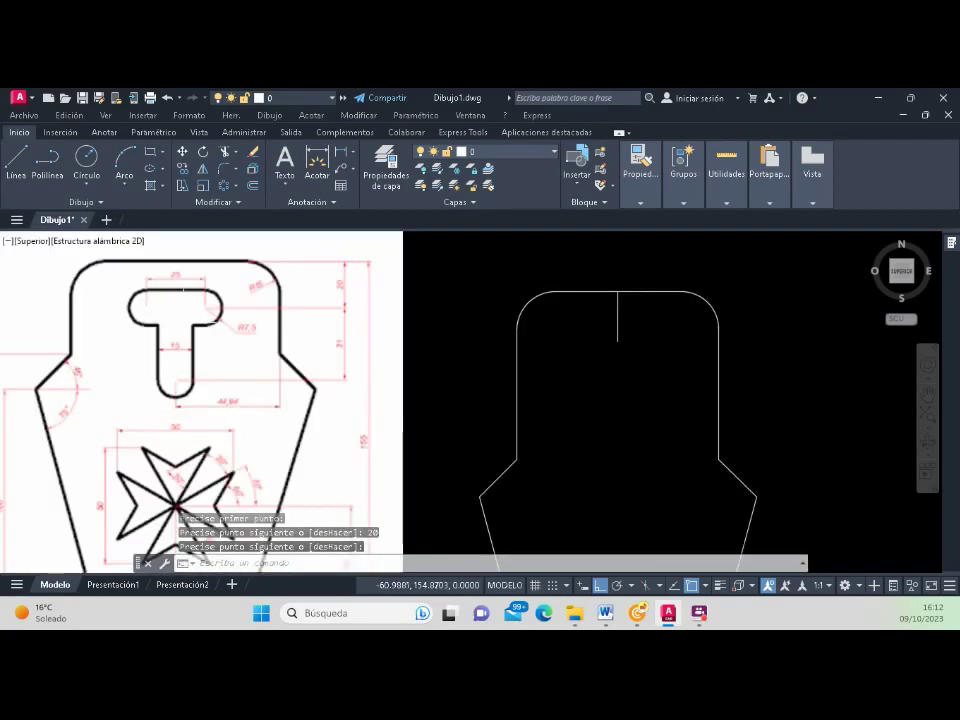
scroll(197, 310, "up", 2)
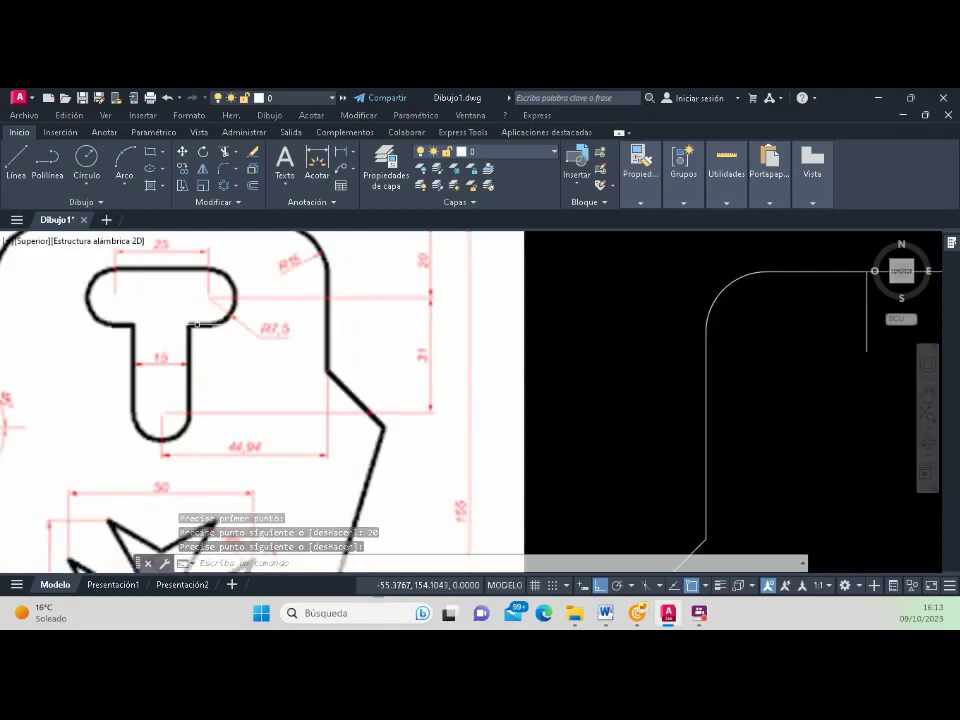
scroll(193, 302, "down", 2)
scroll(190, 295, "up", 2)
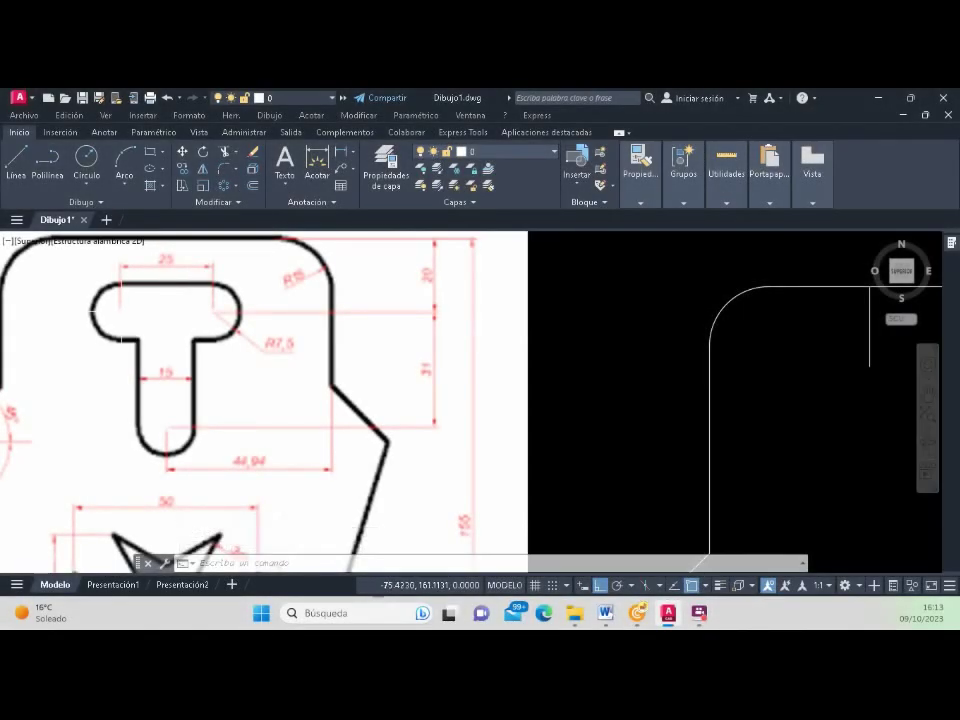
left_click(117, 261)
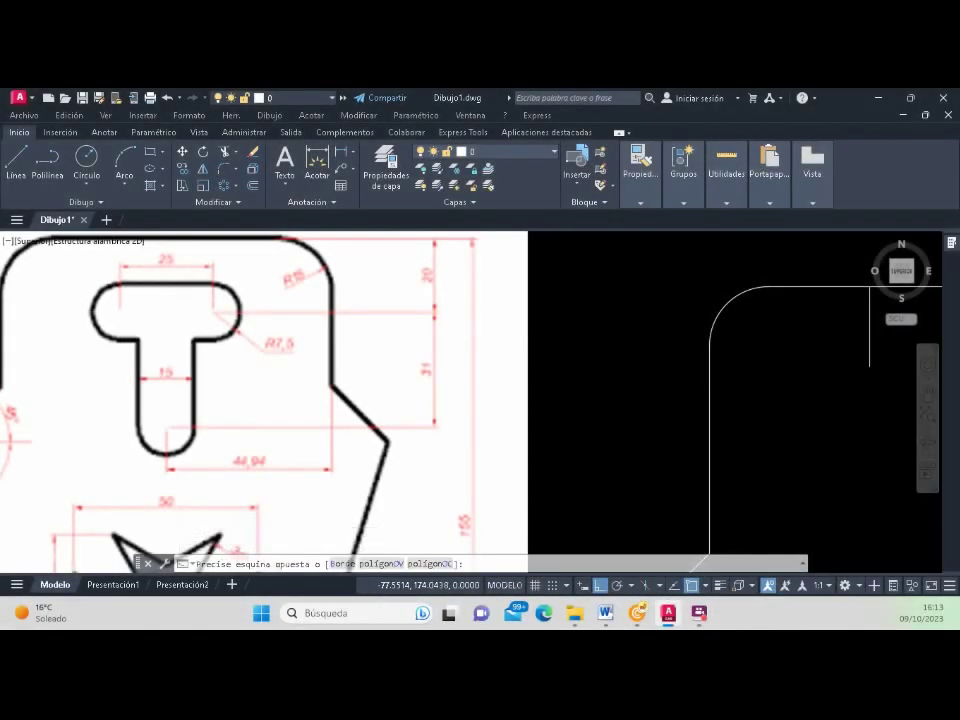
left_click(310, 358)
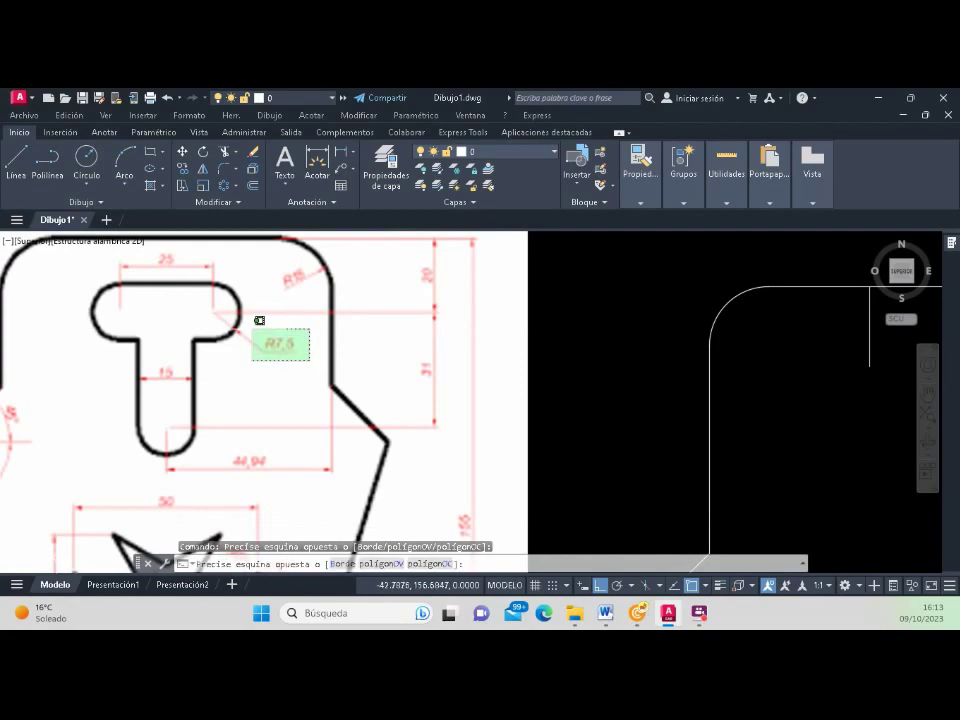
left_click(259, 320)
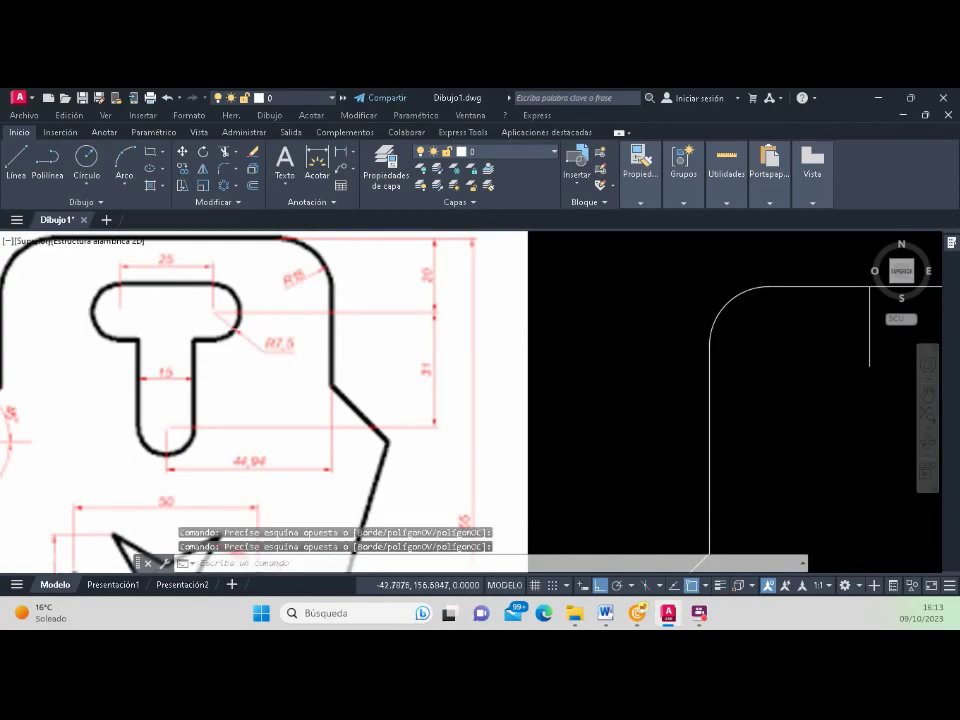
scroll(252, 330, "down", 4)
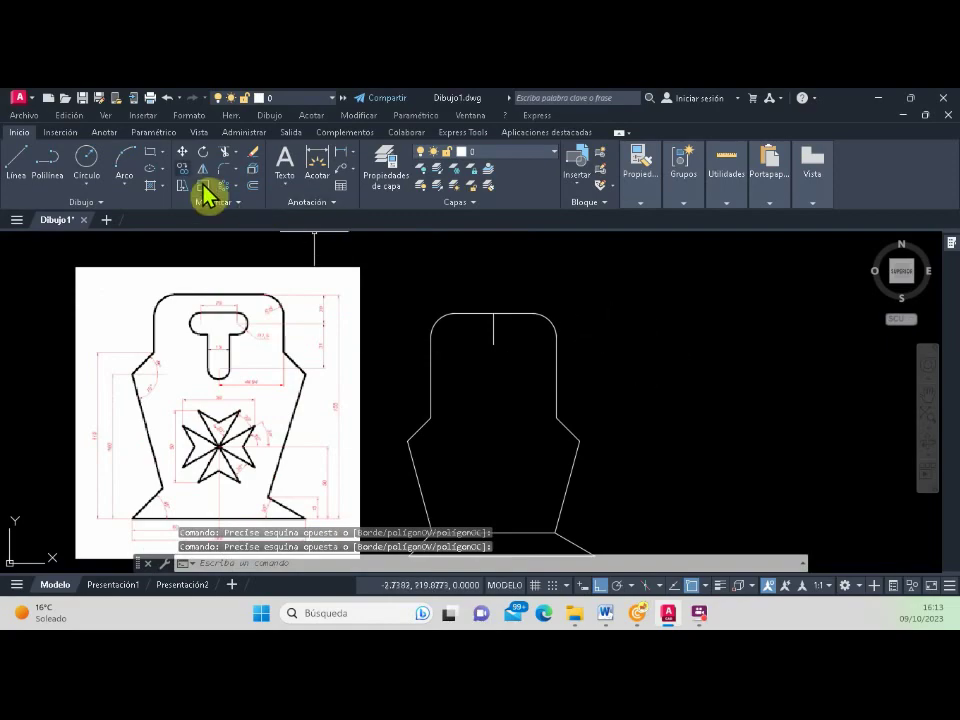
Step: Draw a 25-unit horizontal line to the right of the outline
left_click(22, 163)
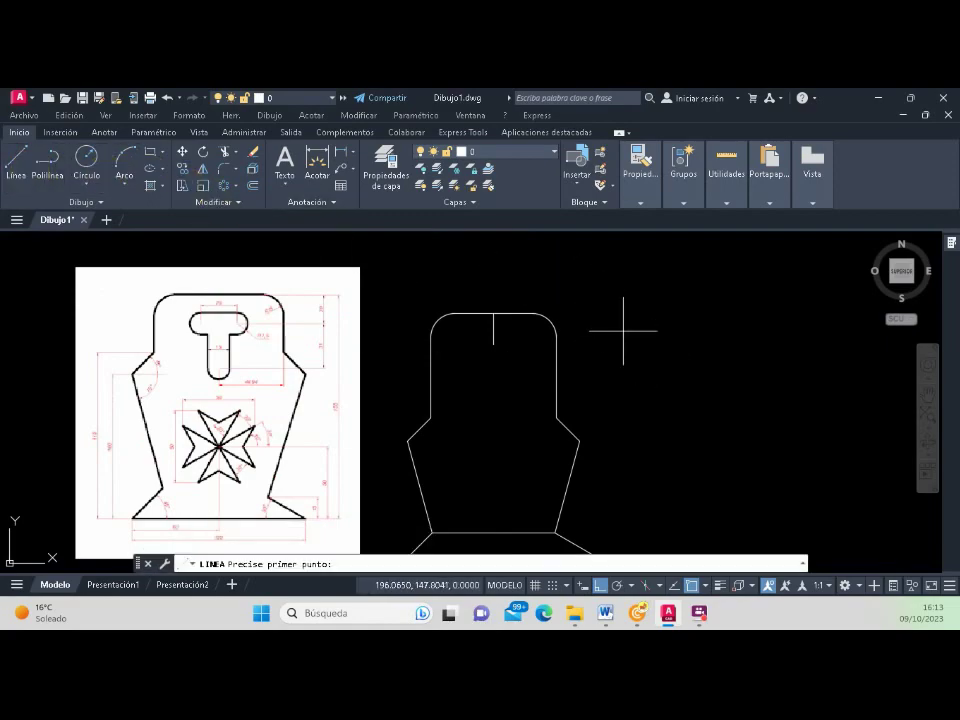
left_click(622, 364)
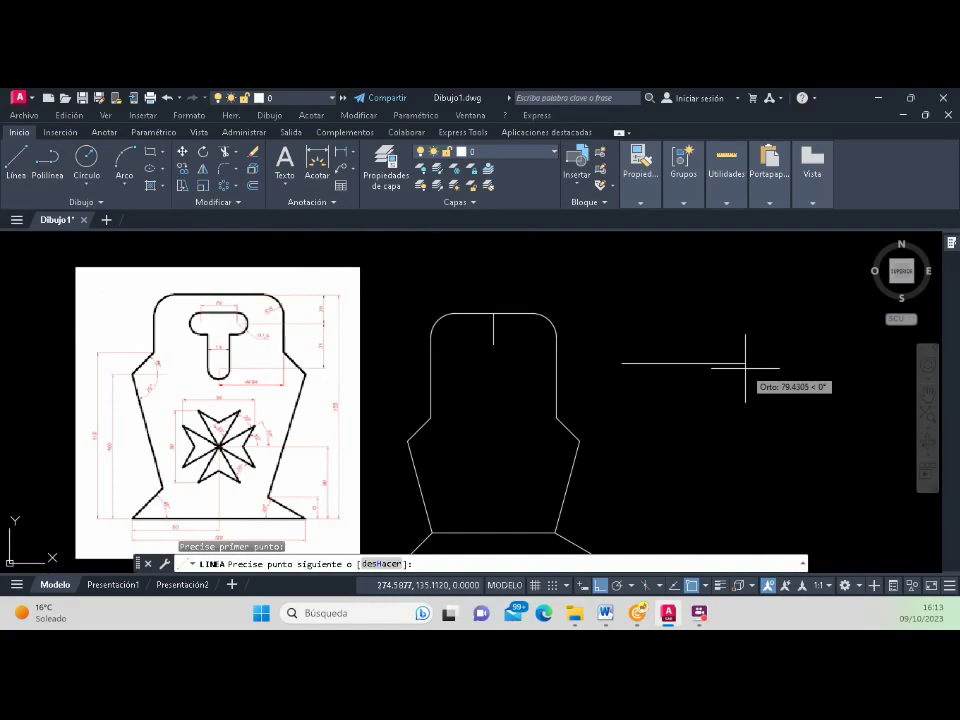
type("25")
key("Return")
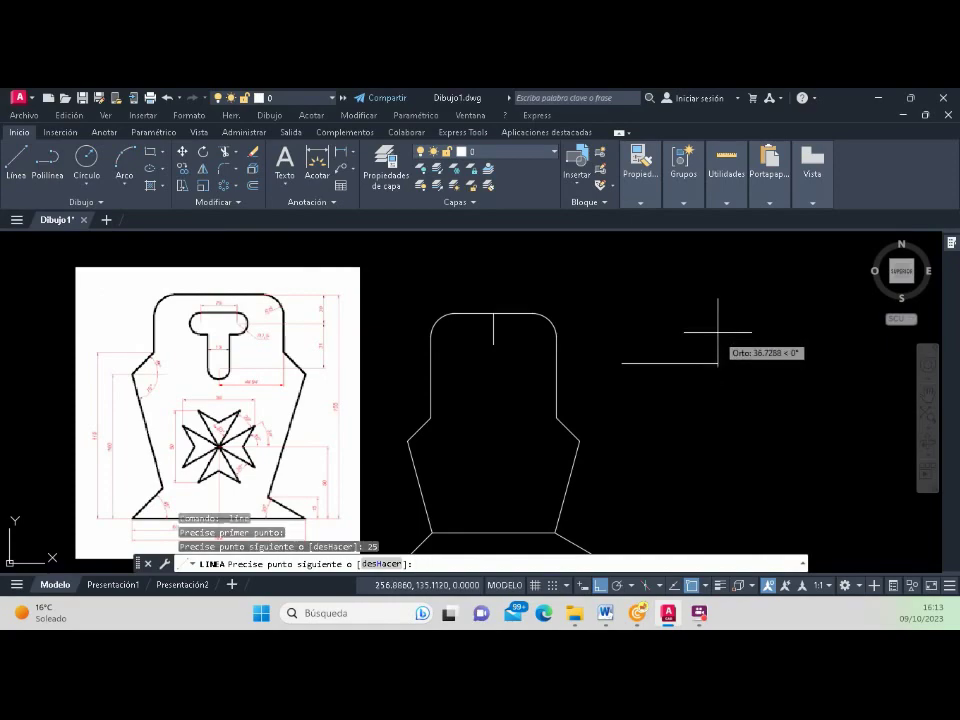
key("Return")
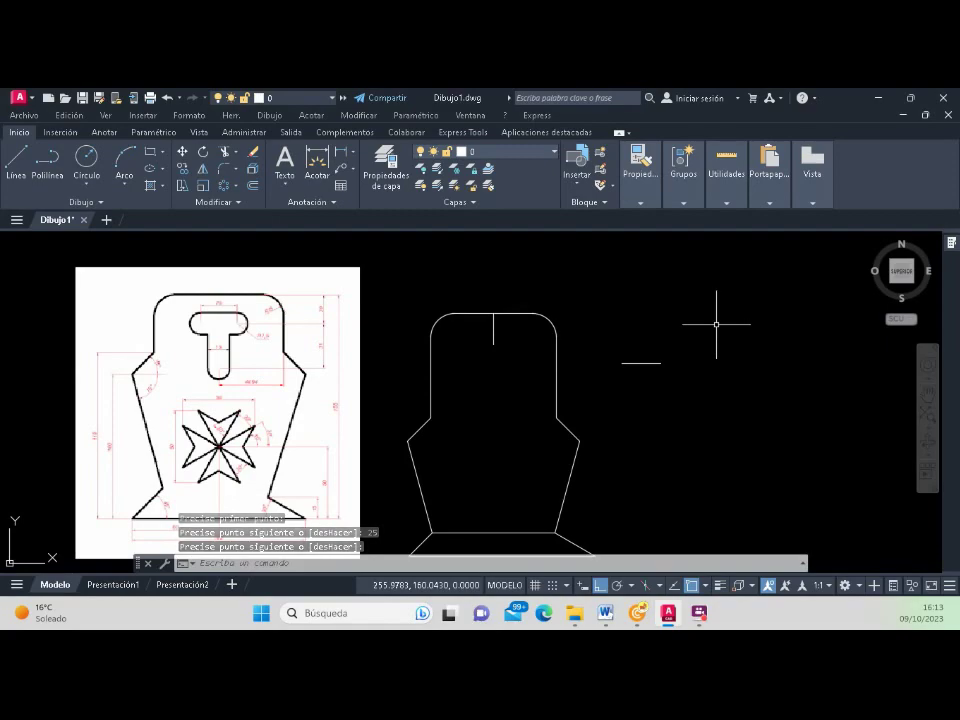
Step: Drag the 25-unit line's midpoint grip onto the lower end of the vertical line
left_click(183, 152)
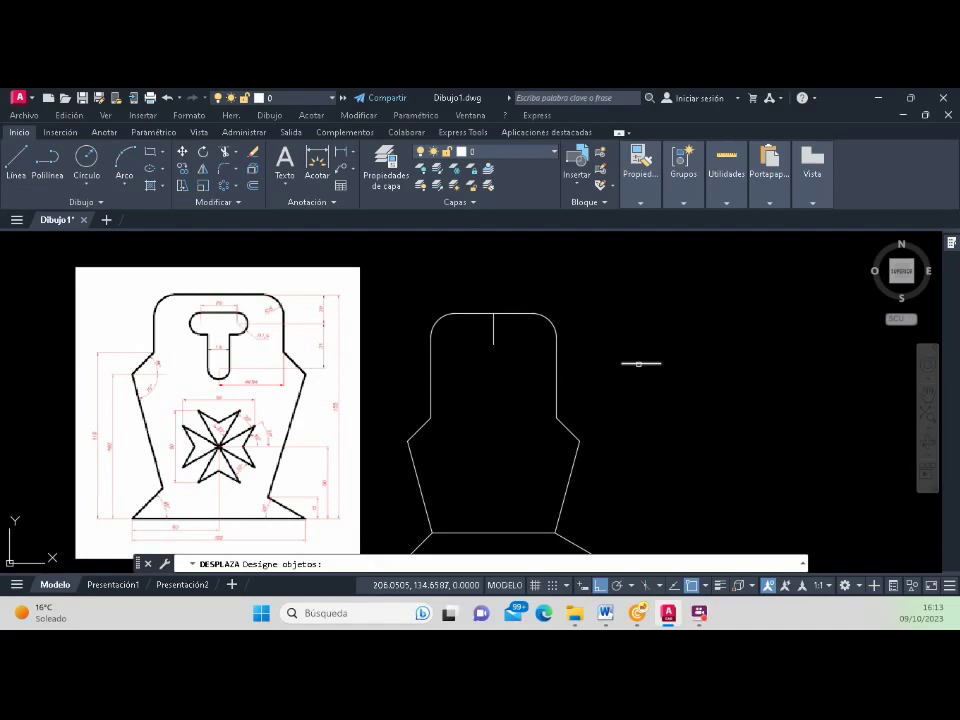
key("Escape")
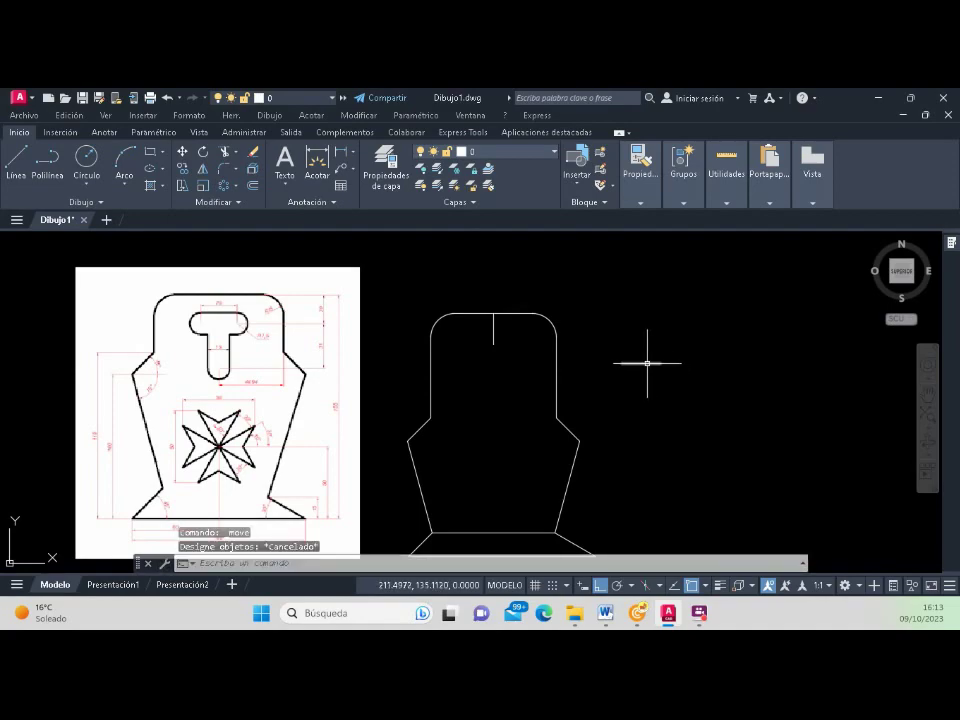
left_click(641, 363)
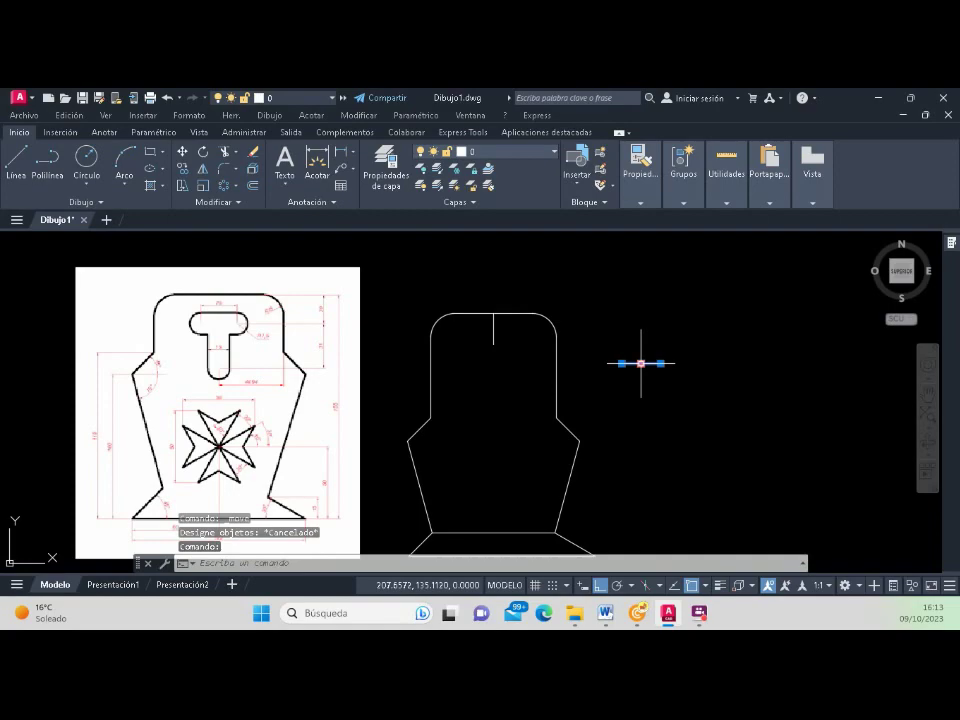
left_click(641, 363)
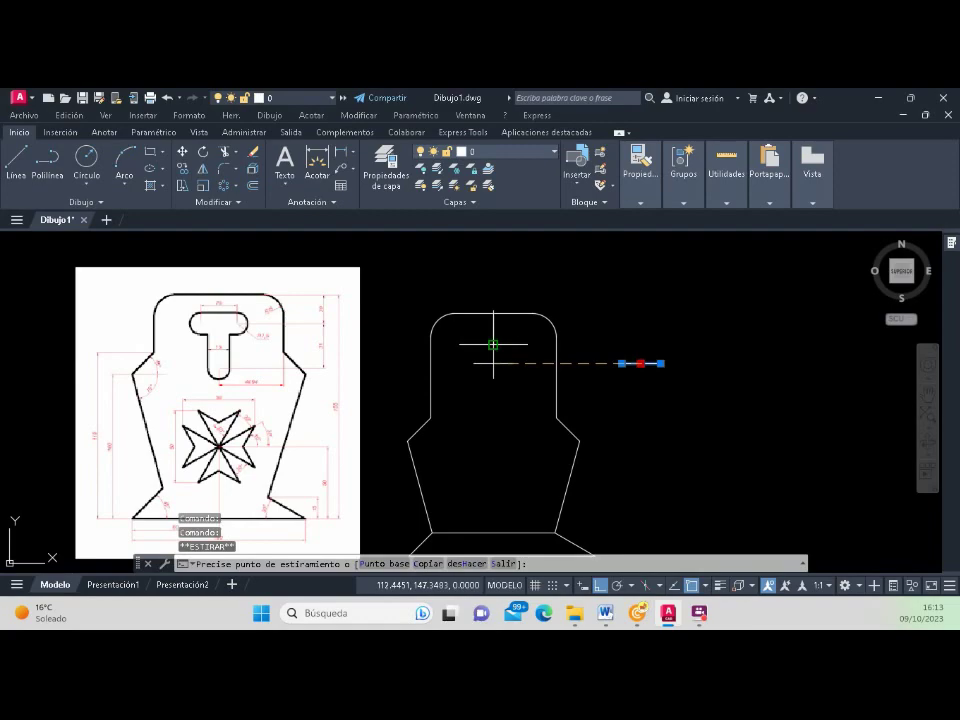
left_click(493, 345)
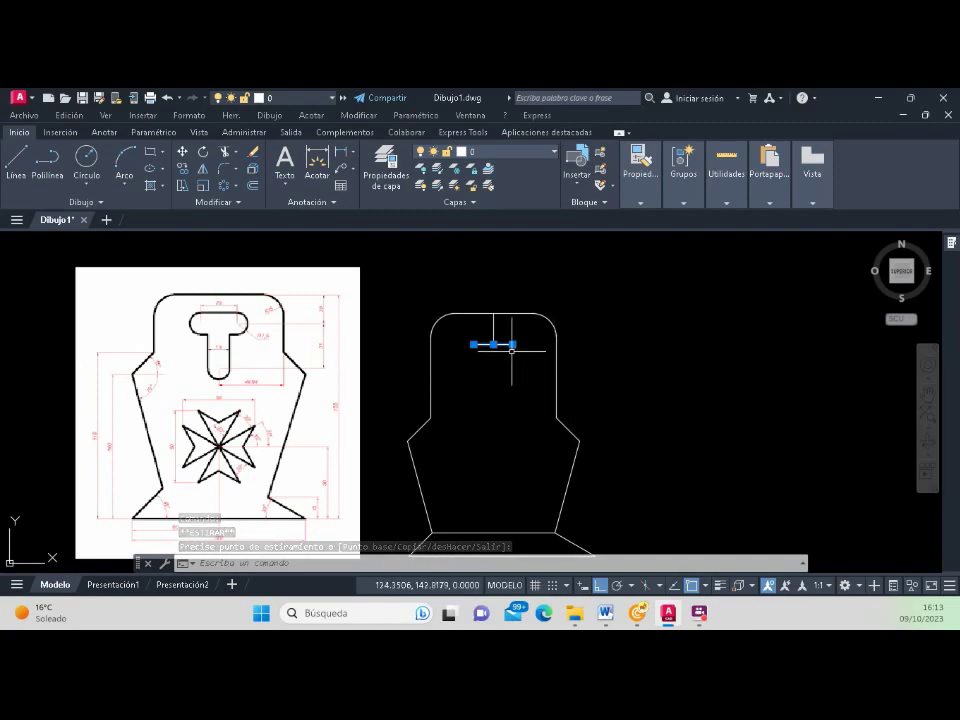
scroll(512, 345, "up", 2)
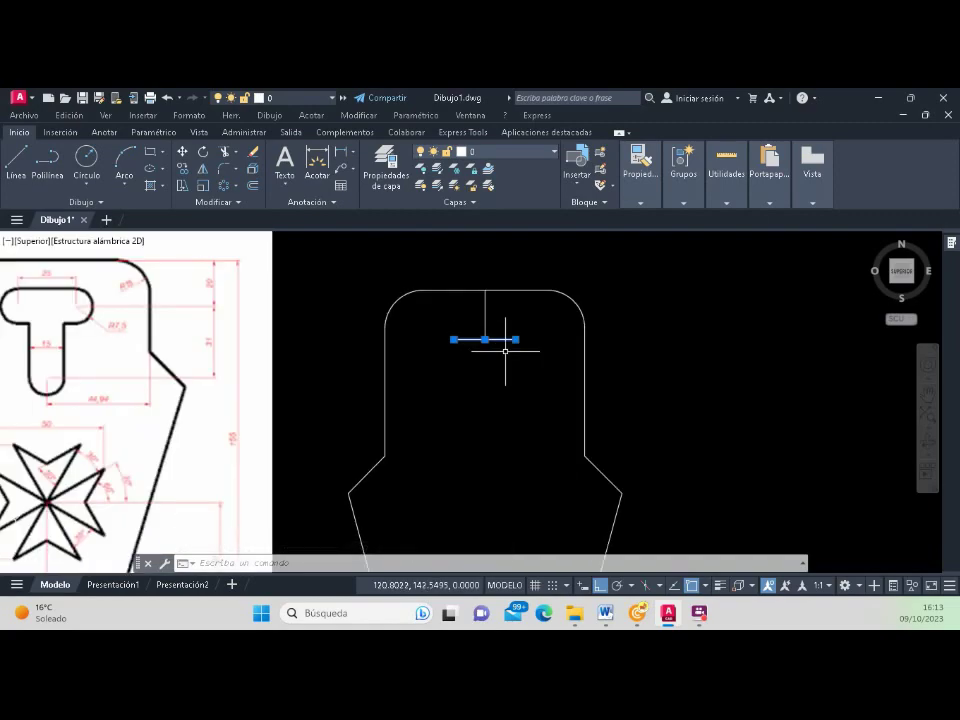
scroll(279, 328, "down", 1)
scroll(279, 328, "up", 3)
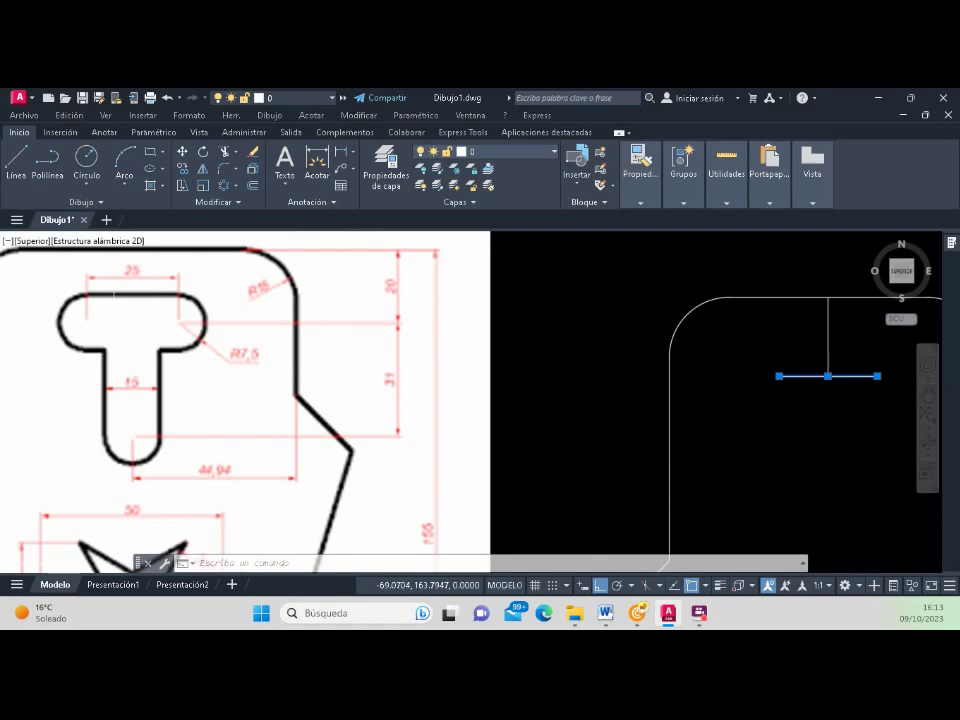
left_click(39, 281)
left_click(236, 349)
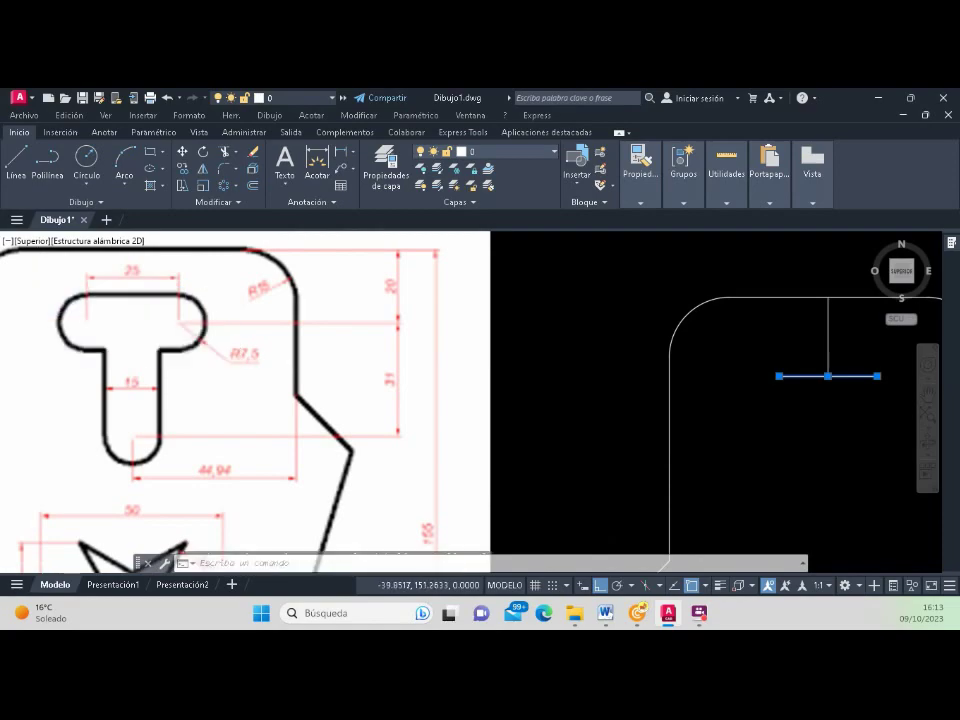
scroll(220, 355, "down", 3)
scroll(513, 398, "up", 2)
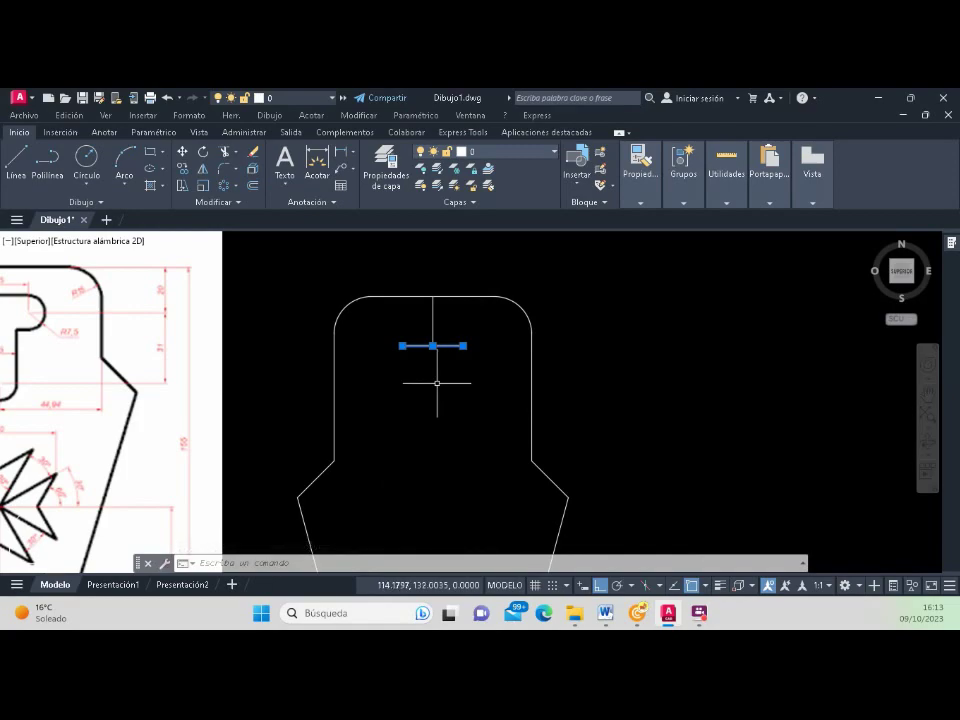
Step: Draw a radius 7.5 circle centred on the left end of the 25-unit line
left_click(89, 194)
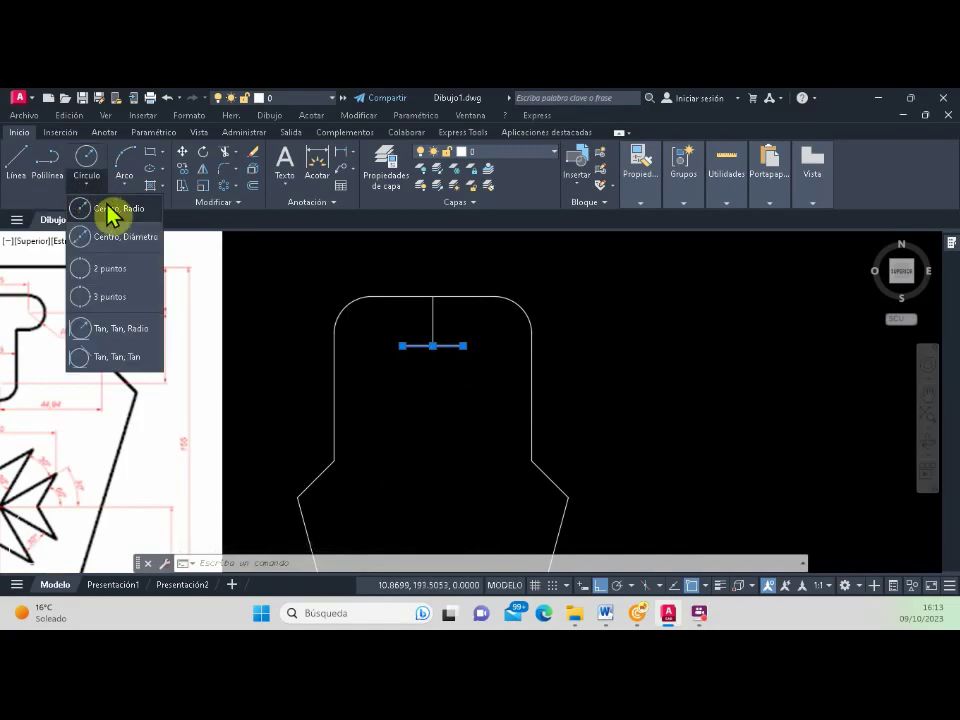
left_click(112, 212)
scroll(353, 331, "down", 4)
scroll(354, 321, "up", 3)
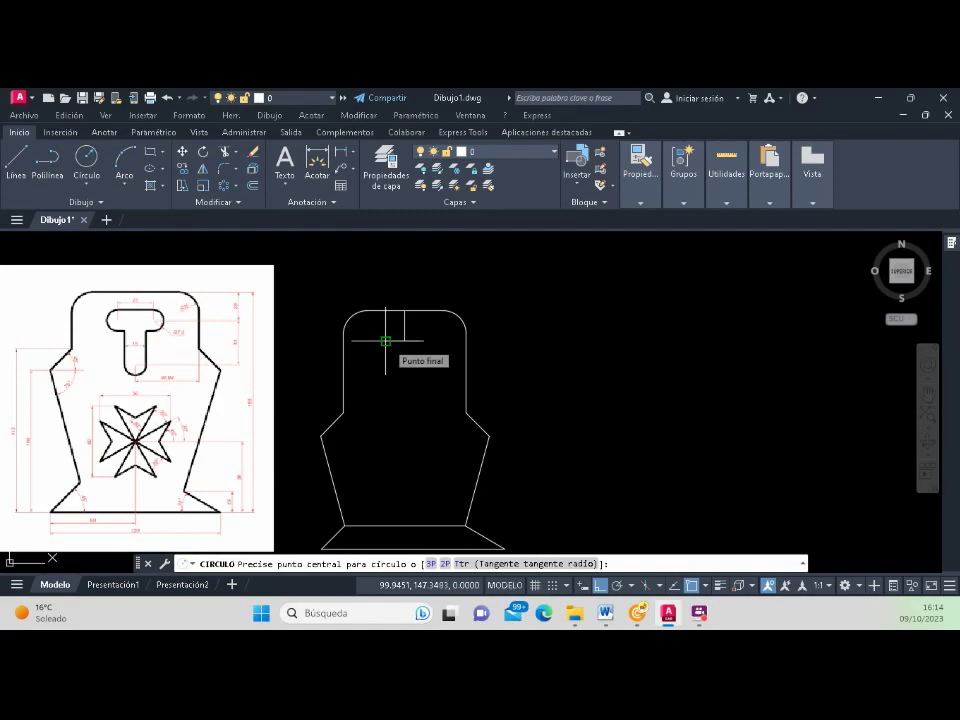
left_click(385, 341)
type("7.5")
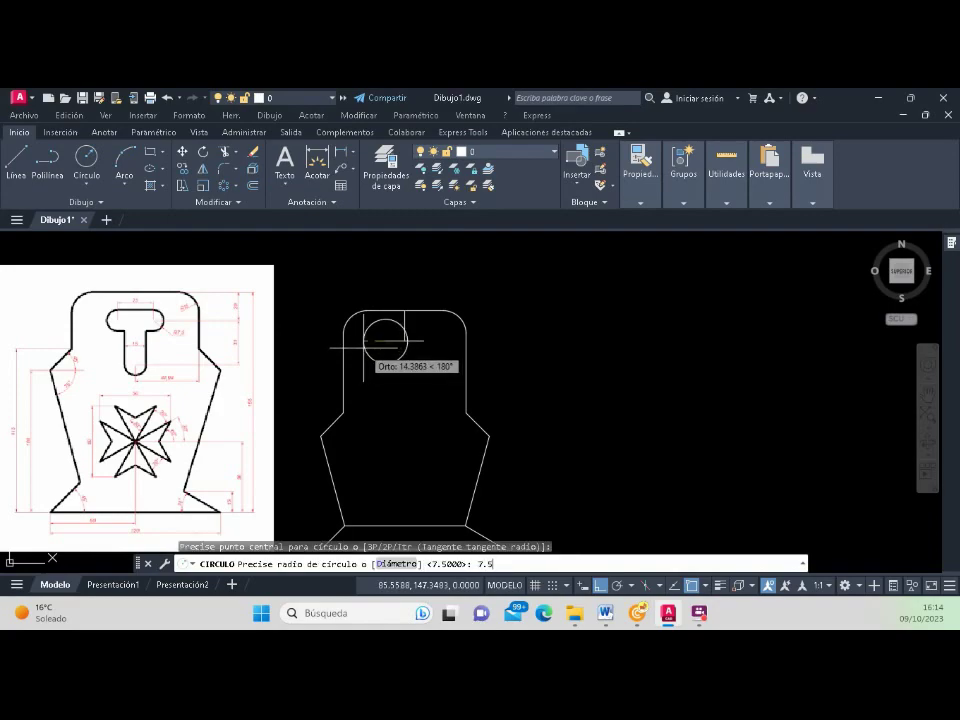
key("Return")
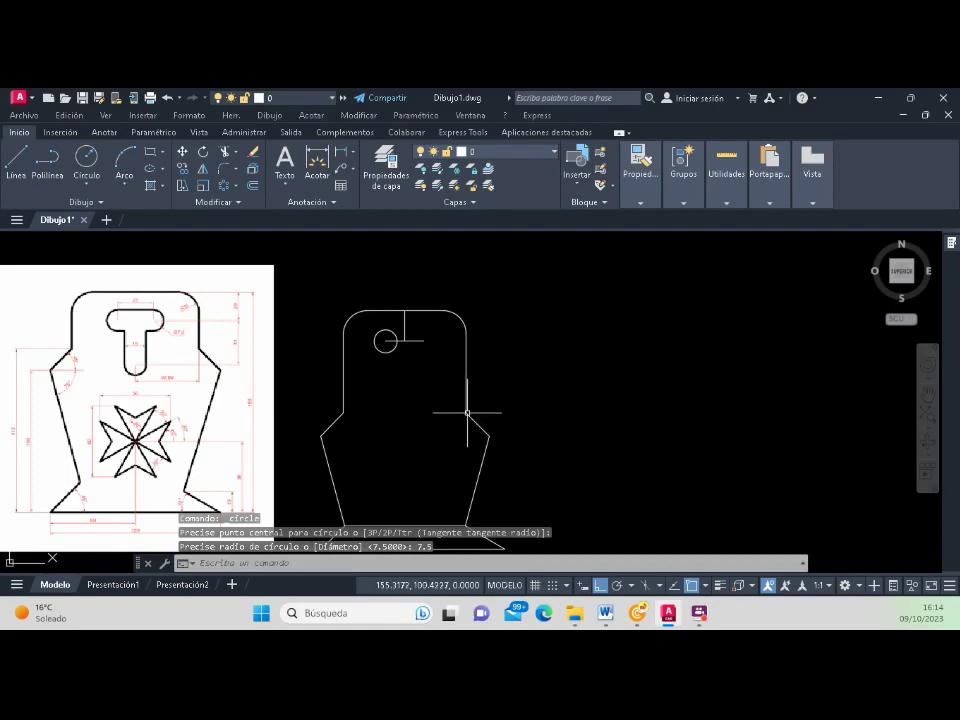
Step: Copy the radius-7.5 circle to the right end of the 25-unit line
left_click(189, 182)
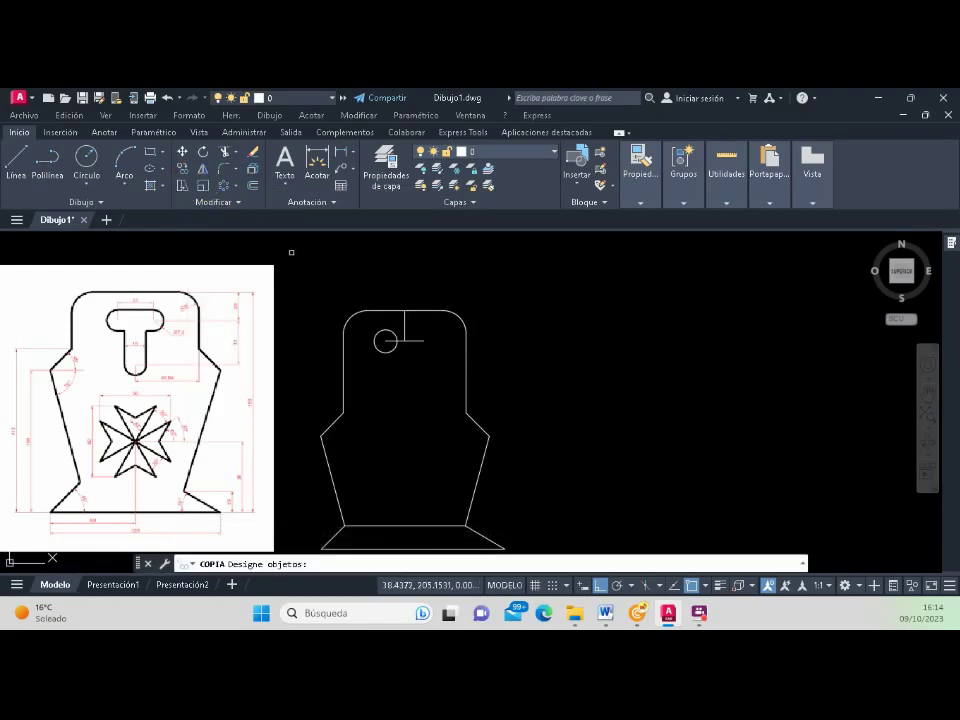
left_click(376, 334)
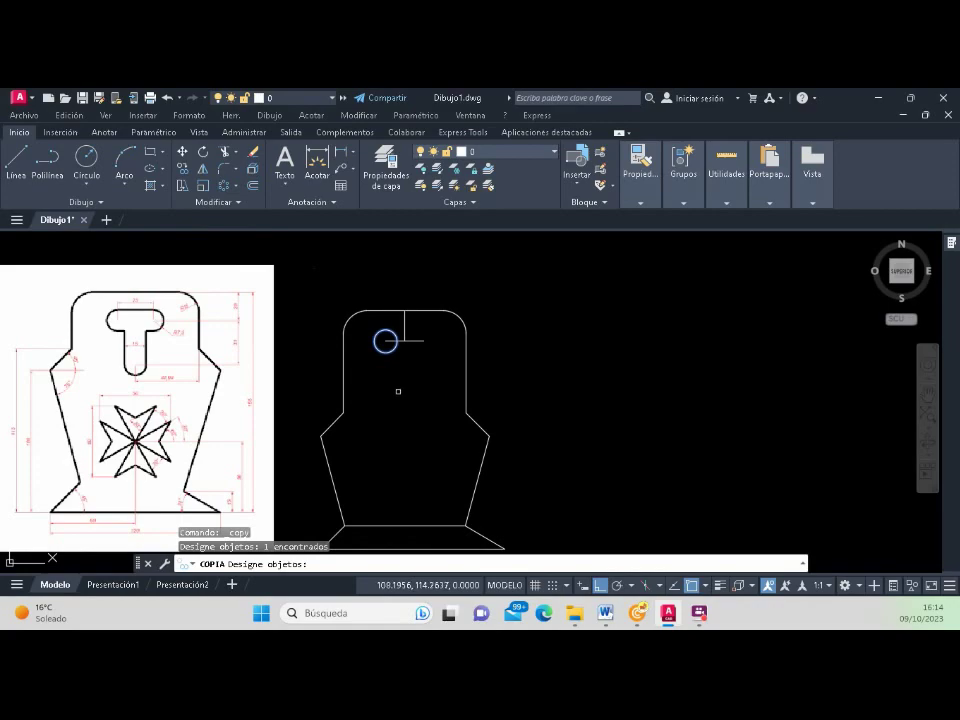
key("Return")
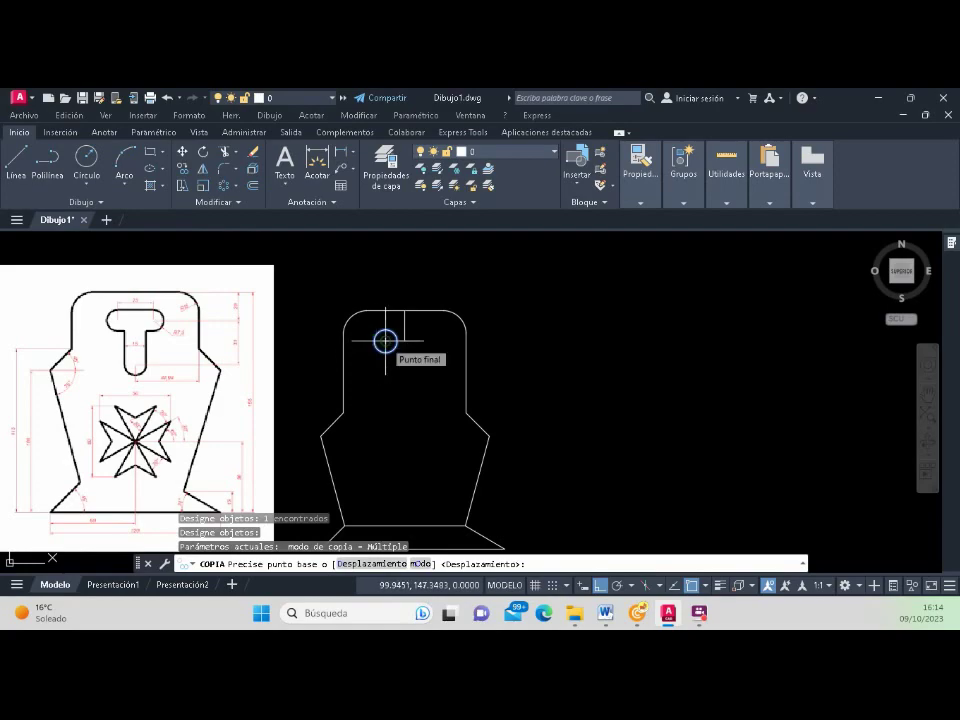
left_click(385, 341)
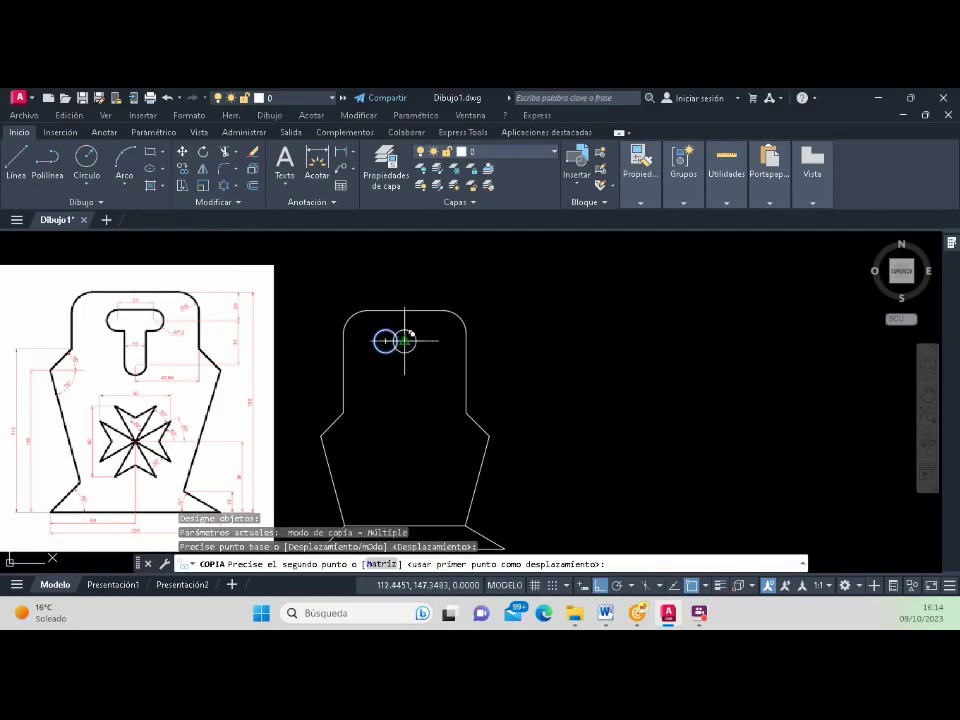
left_click(424, 341)
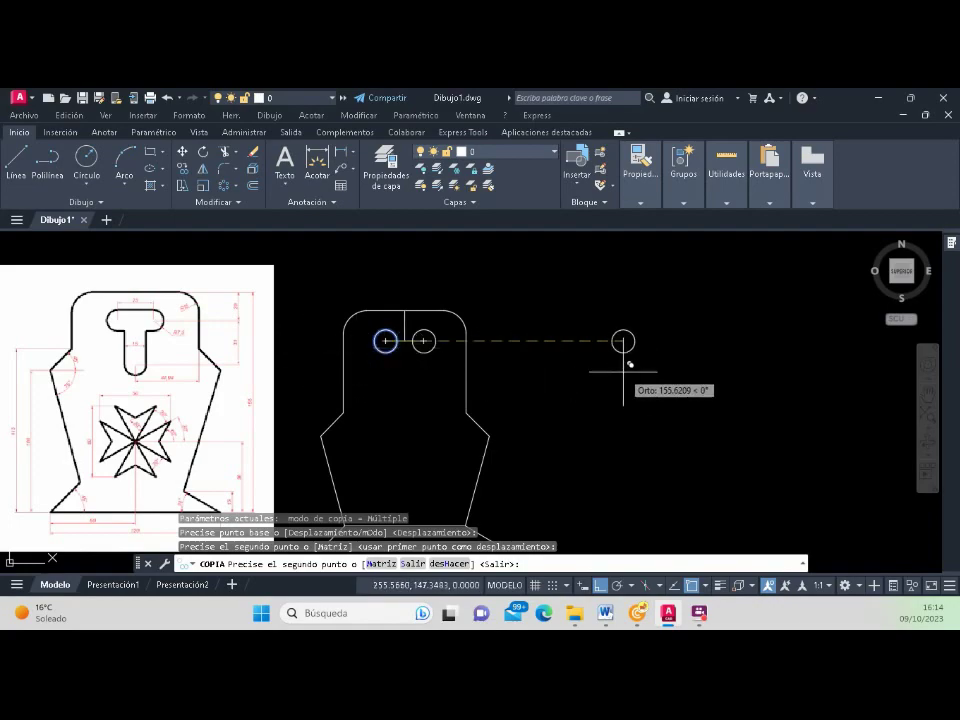
key("Return")
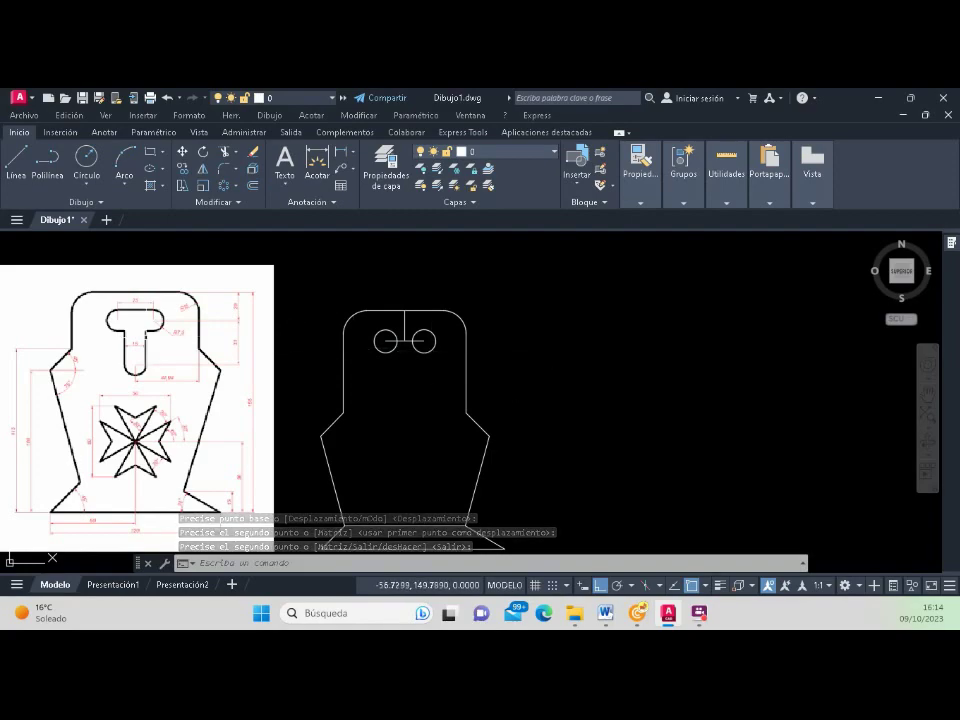
scroll(156, 338, "up", 2)
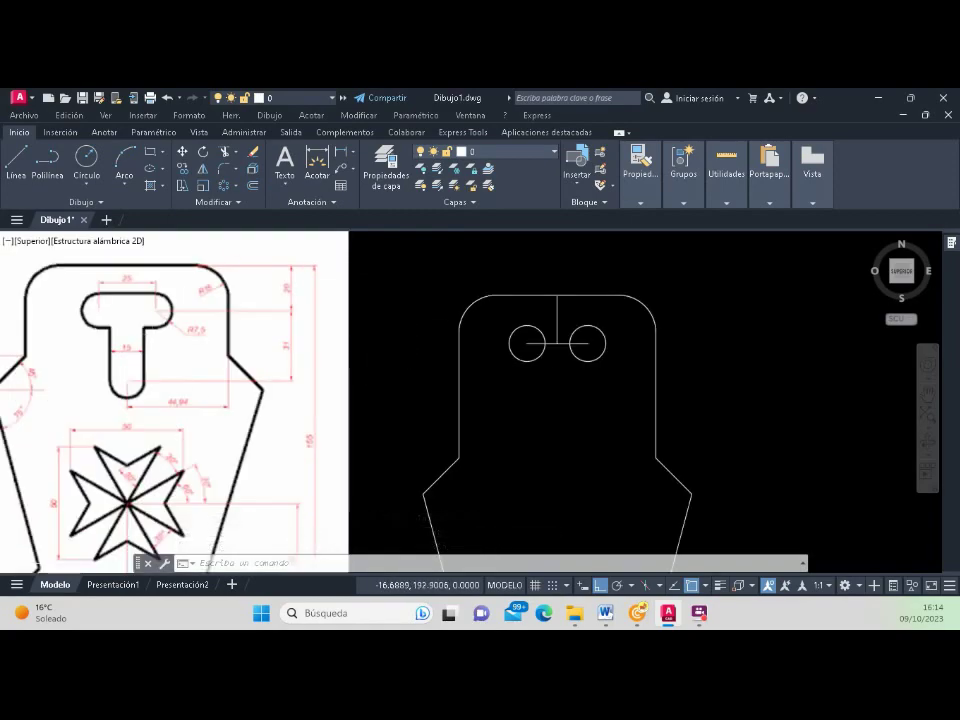
Step: Copy the right circle again to add a third circle at the line's centre, then select it
left_click(183, 168)
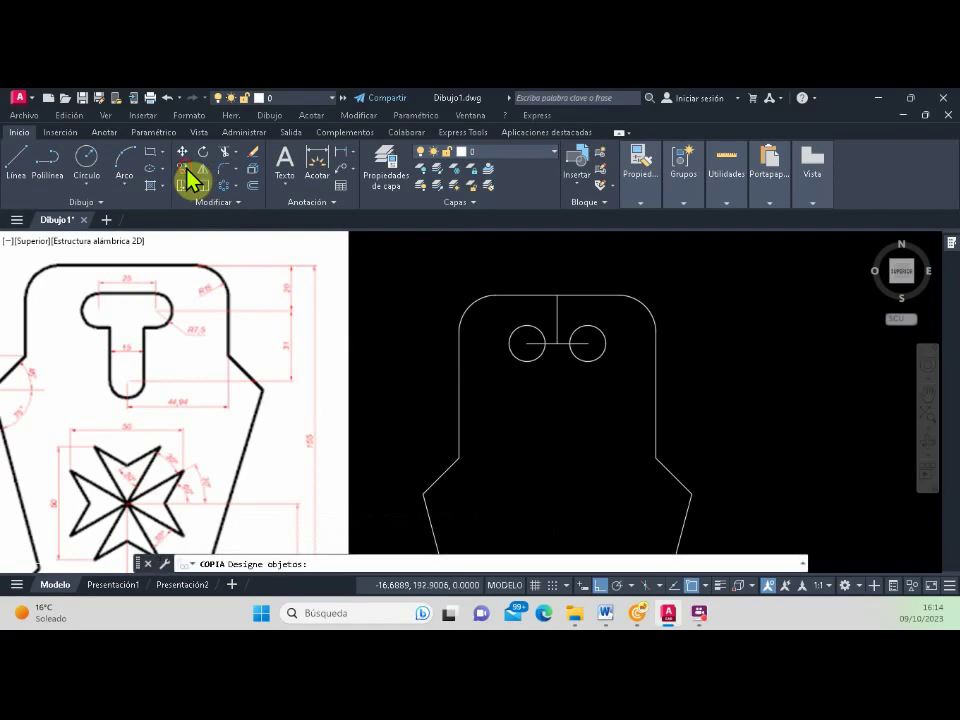
left_click(583, 360)
key("Return")
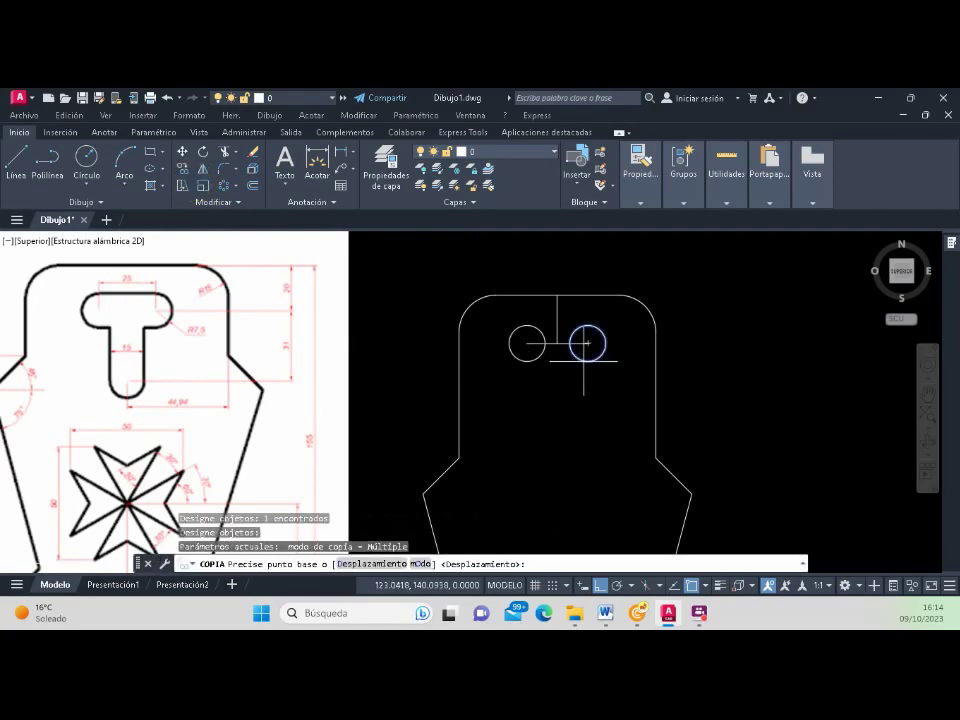
left_click(588, 343)
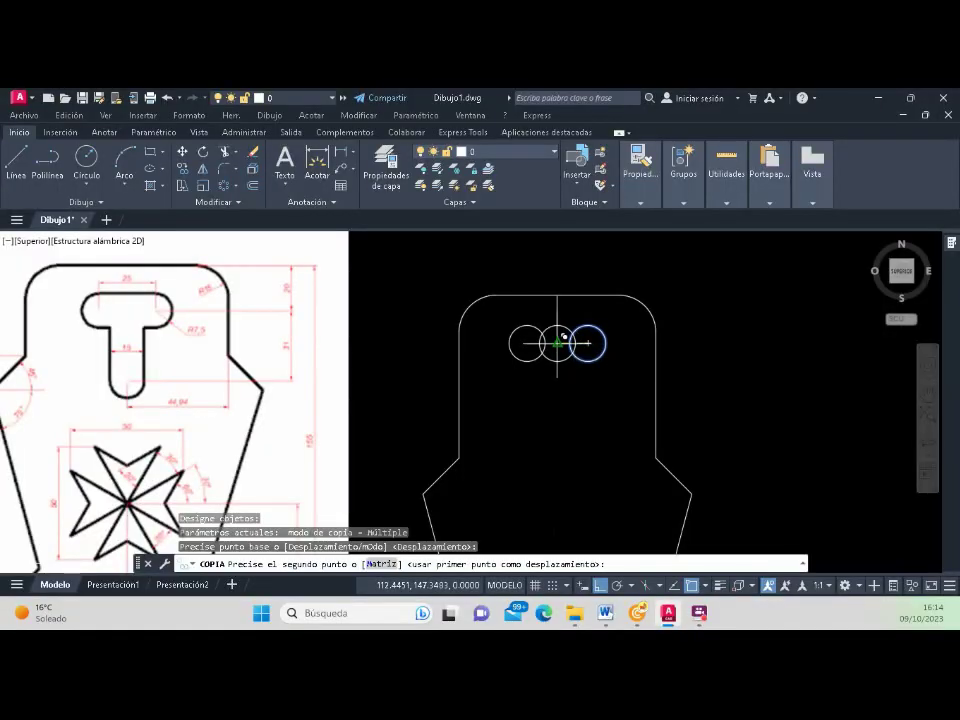
left_click(557, 343)
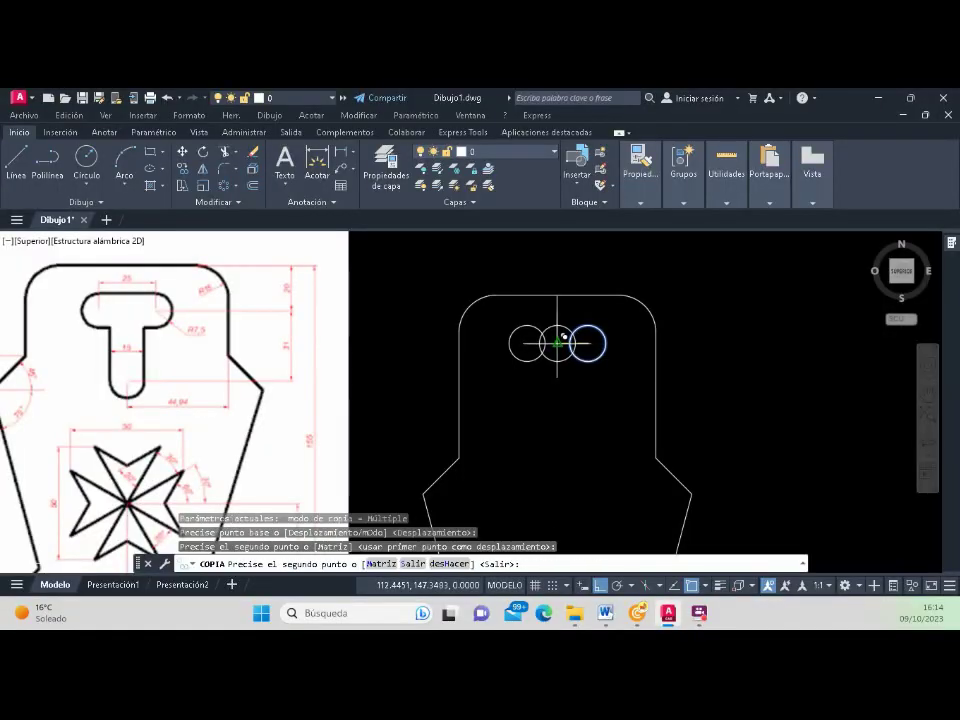
key("Return")
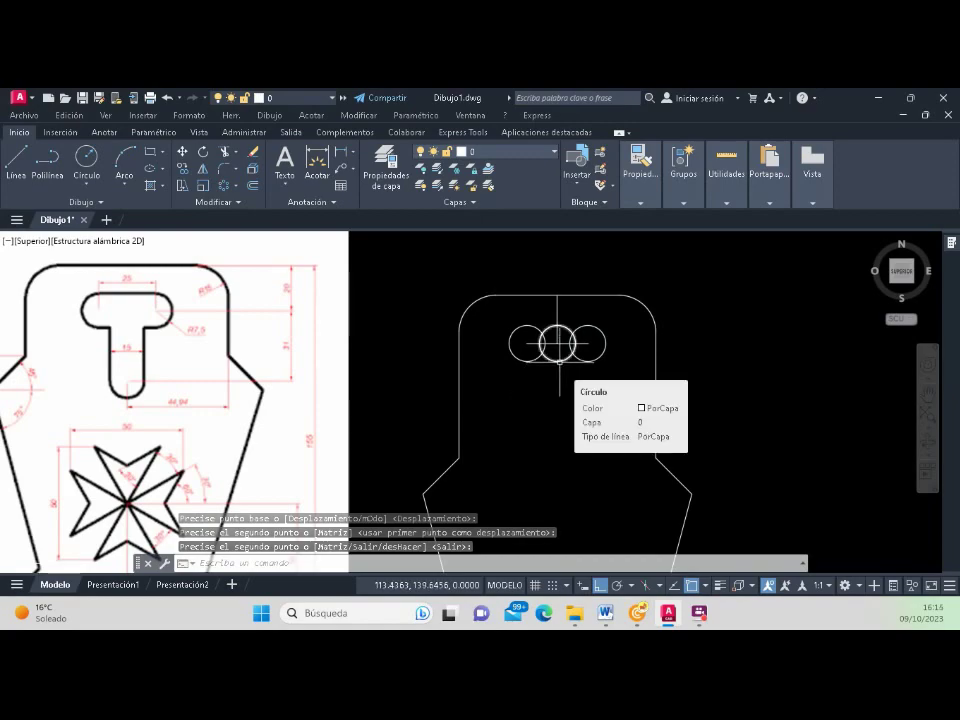
left_click(558, 360)
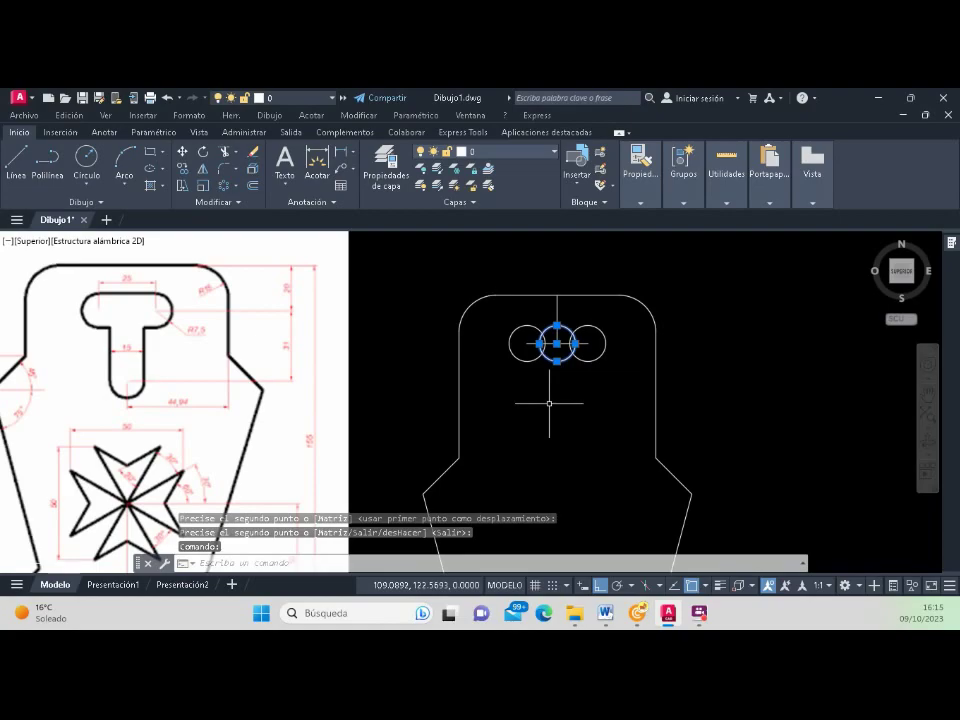
scroll(300, 354, "up", 2)
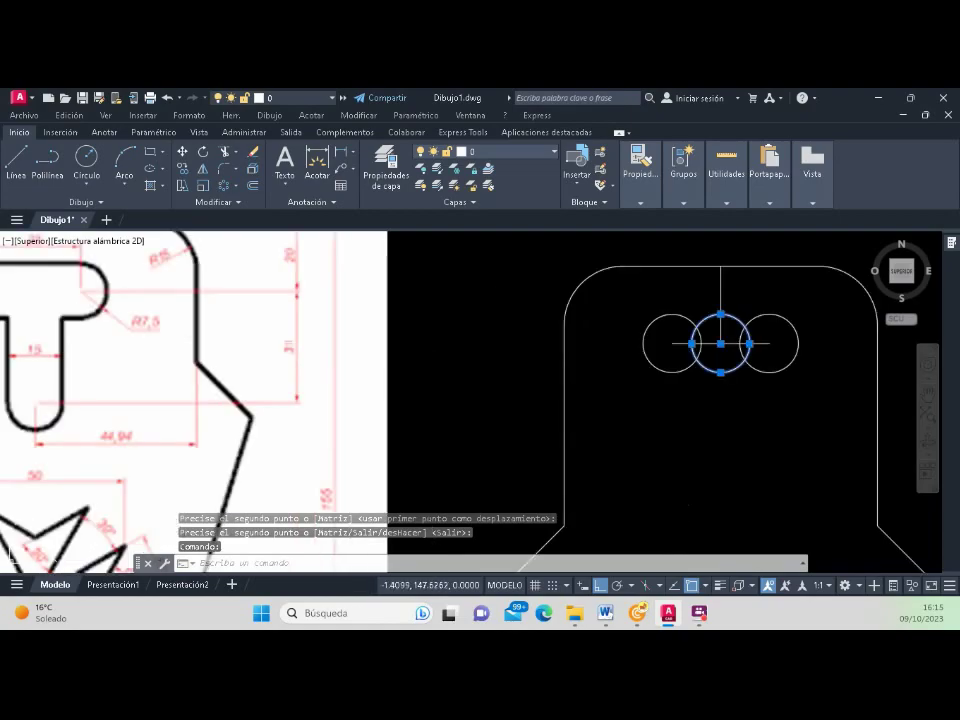
scroll(300, 354, "up", 7)
left_click(227, 316)
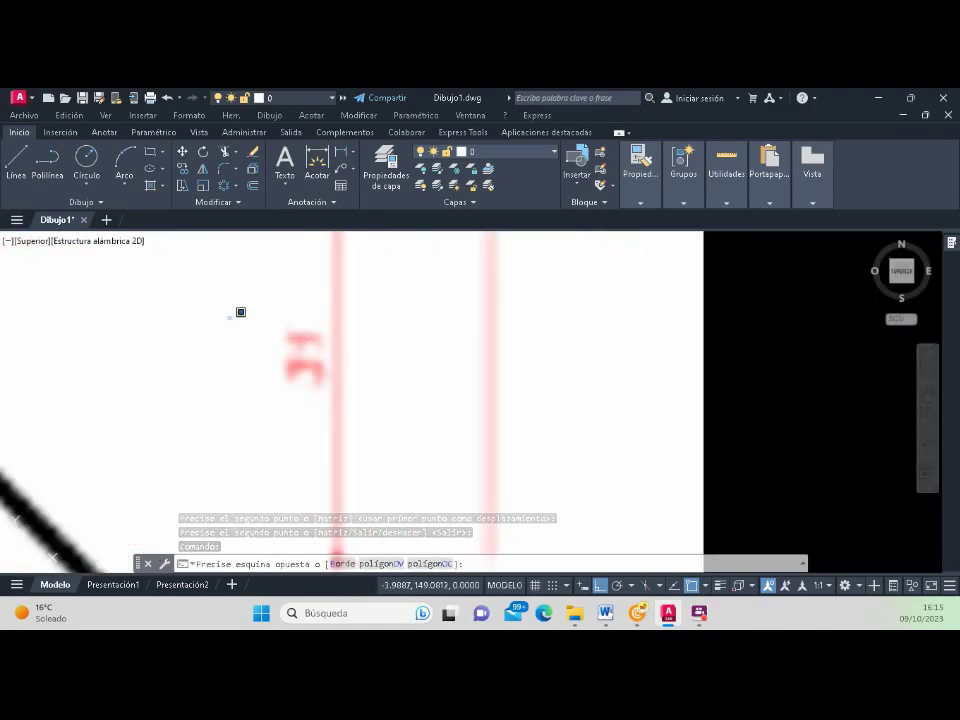
left_click(375, 403)
scroll(340, 400, "down", 5)
scroll(340, 400, "down", 3)
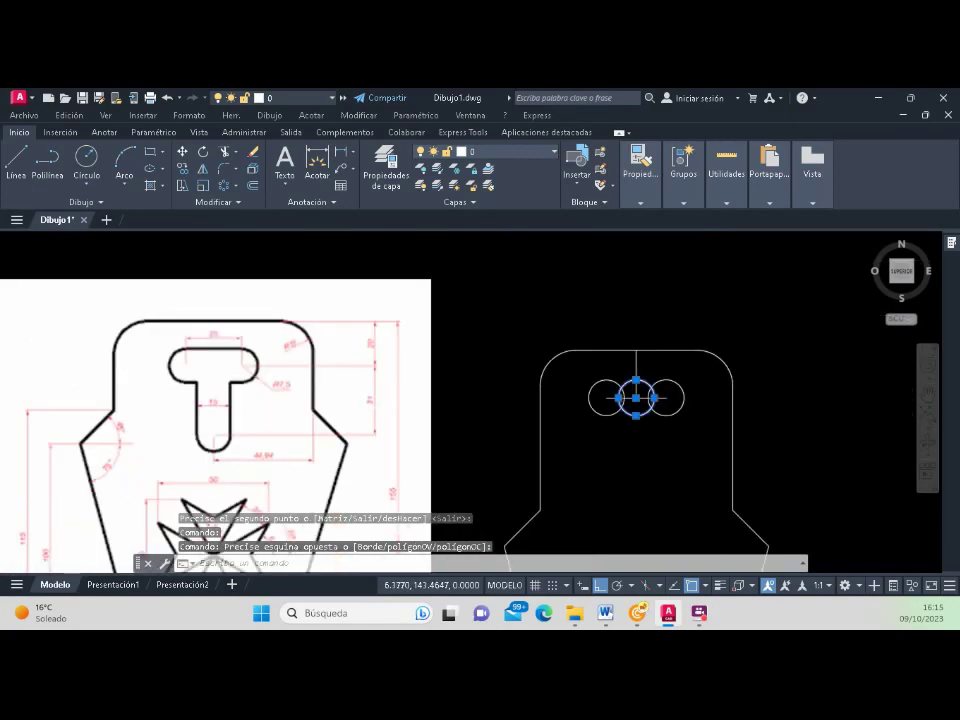
Step: Move the middle circle 31 units straight down
left_click(184, 154)
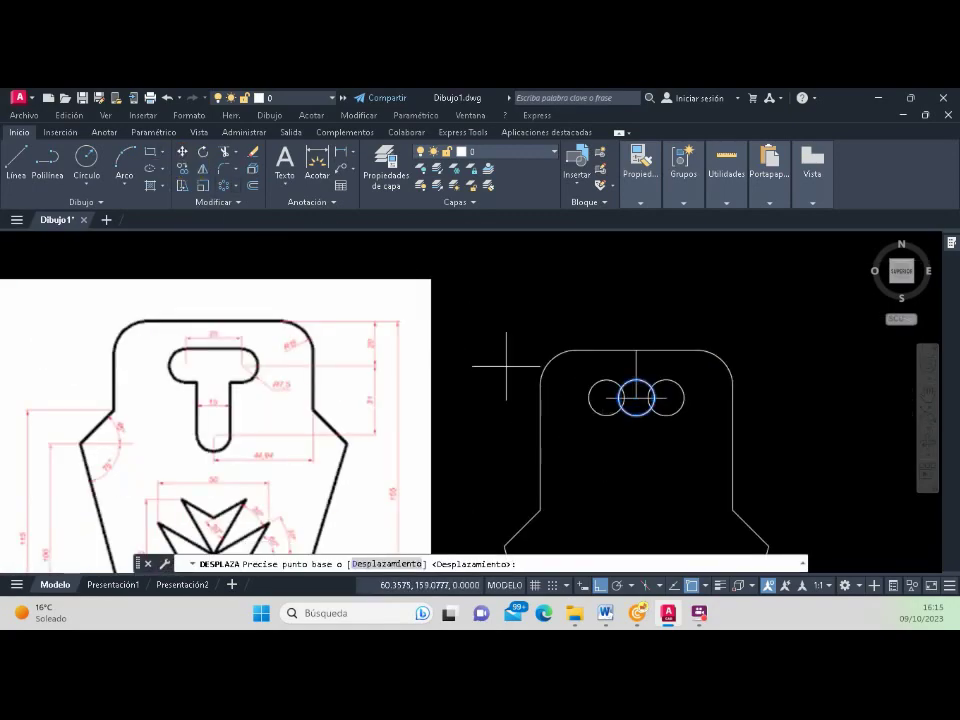
left_click(508, 331)
type("31")
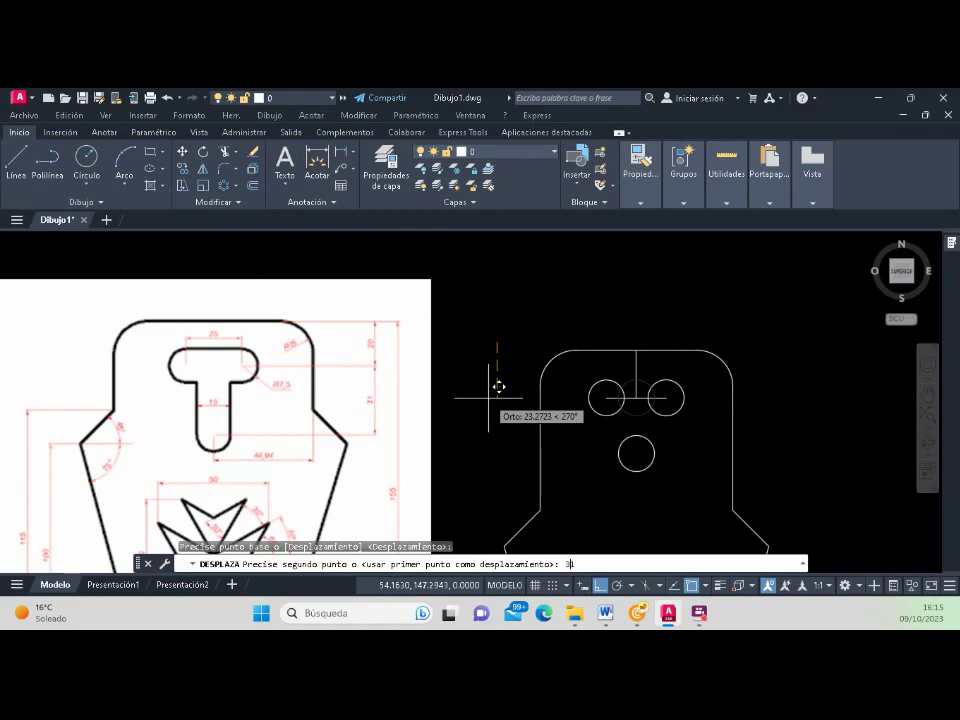
key("Return")
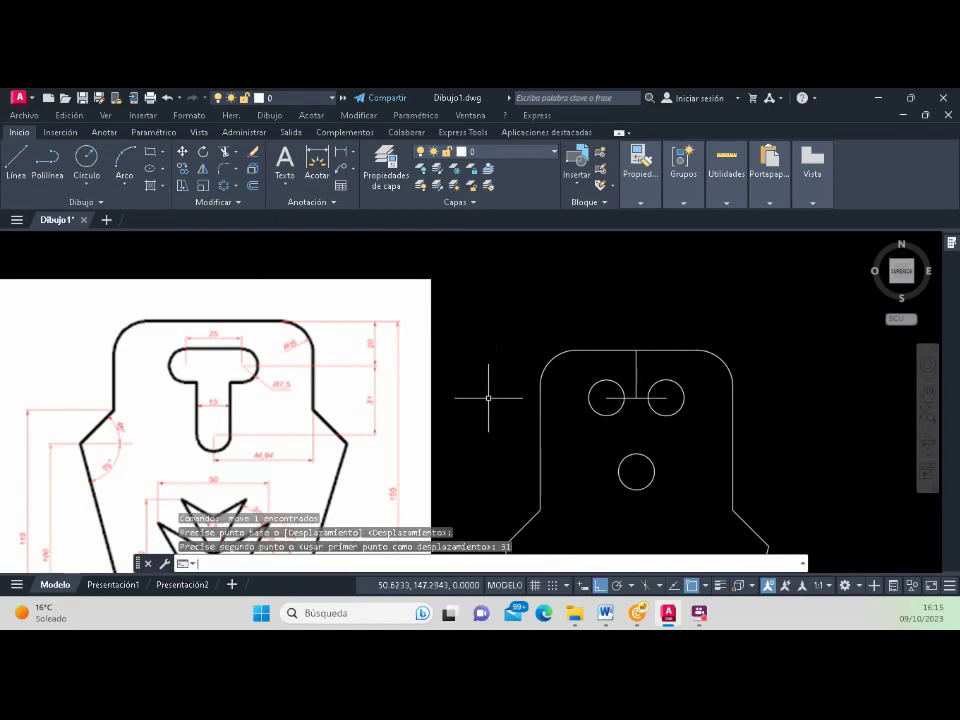
scroll(490, 405, "down", 2)
scroll(604, 445, "up", 2)
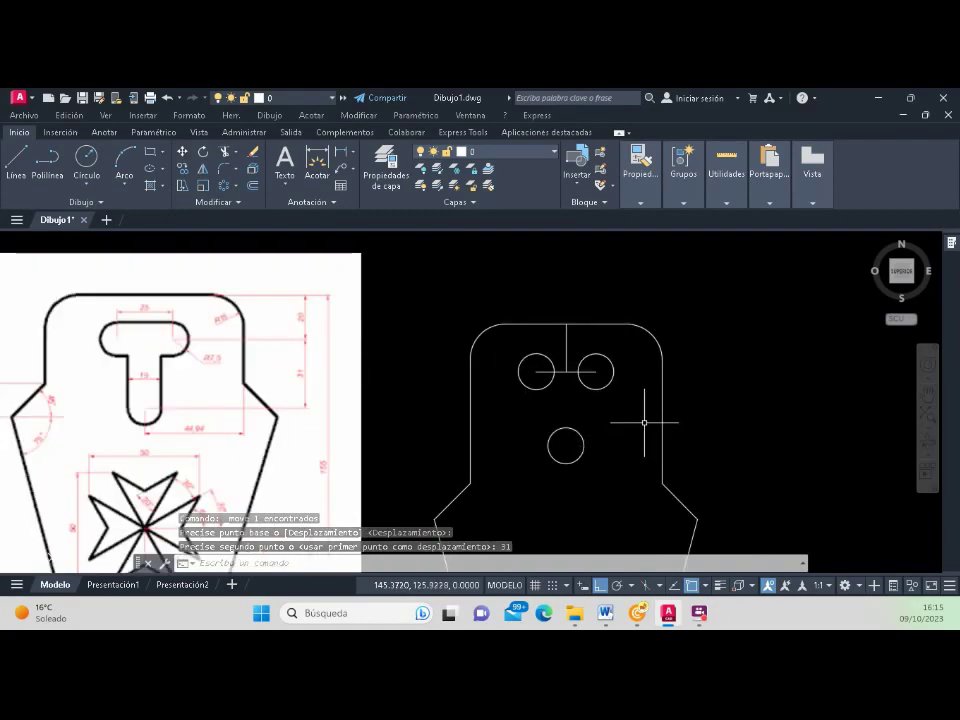
Step: Erase the T-shaped construction lines between the two top circles
left_click(572, 343)
left_click(566, 338)
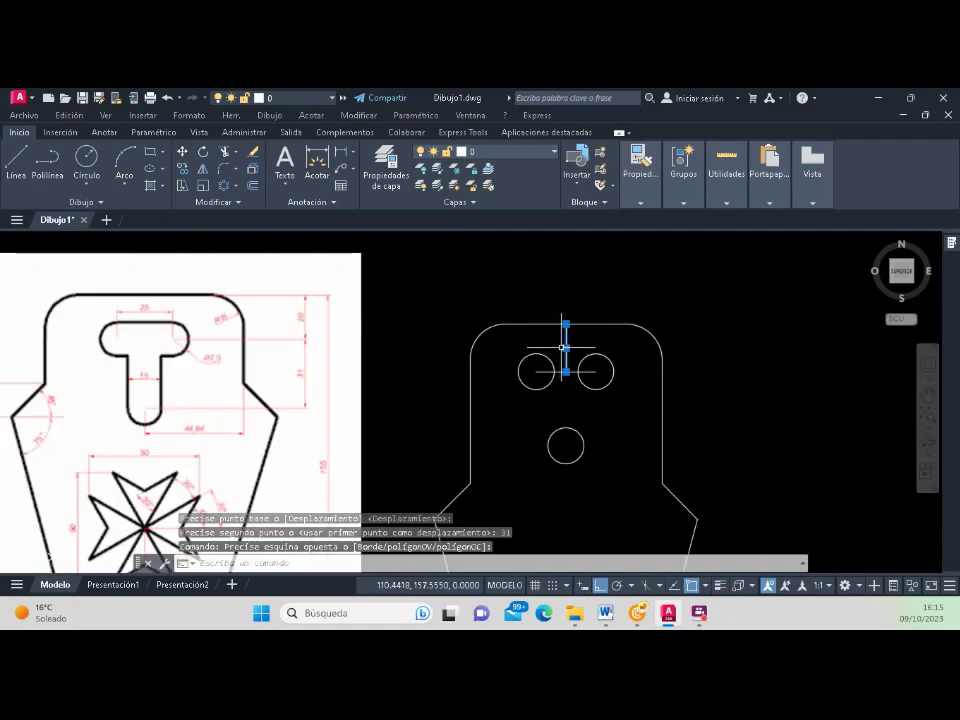
scroll(579, 367, "up", 2)
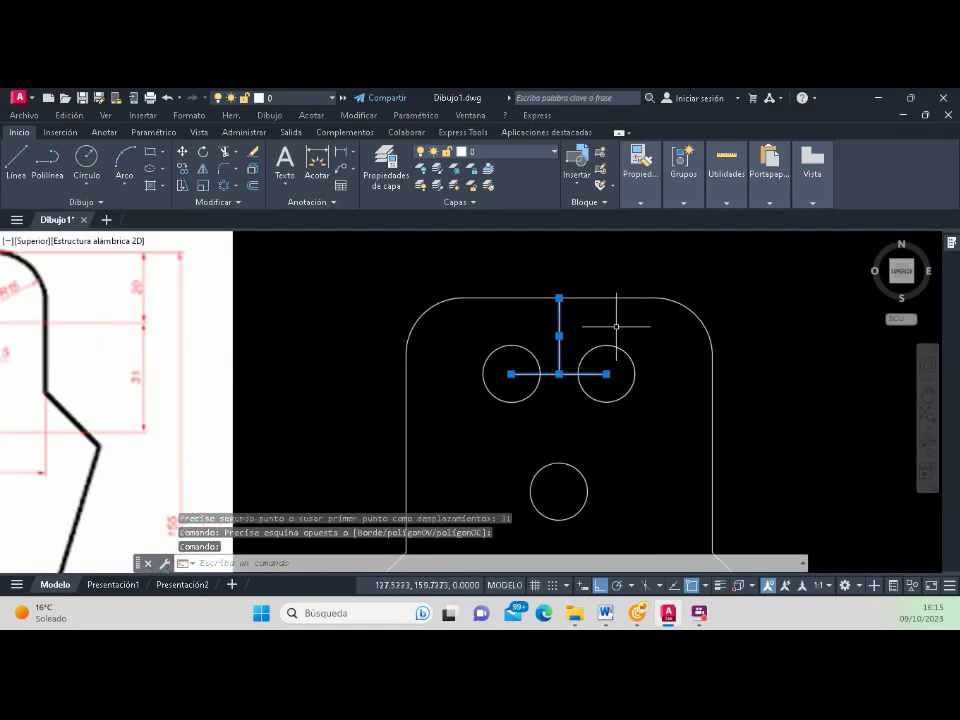
key("Delete")
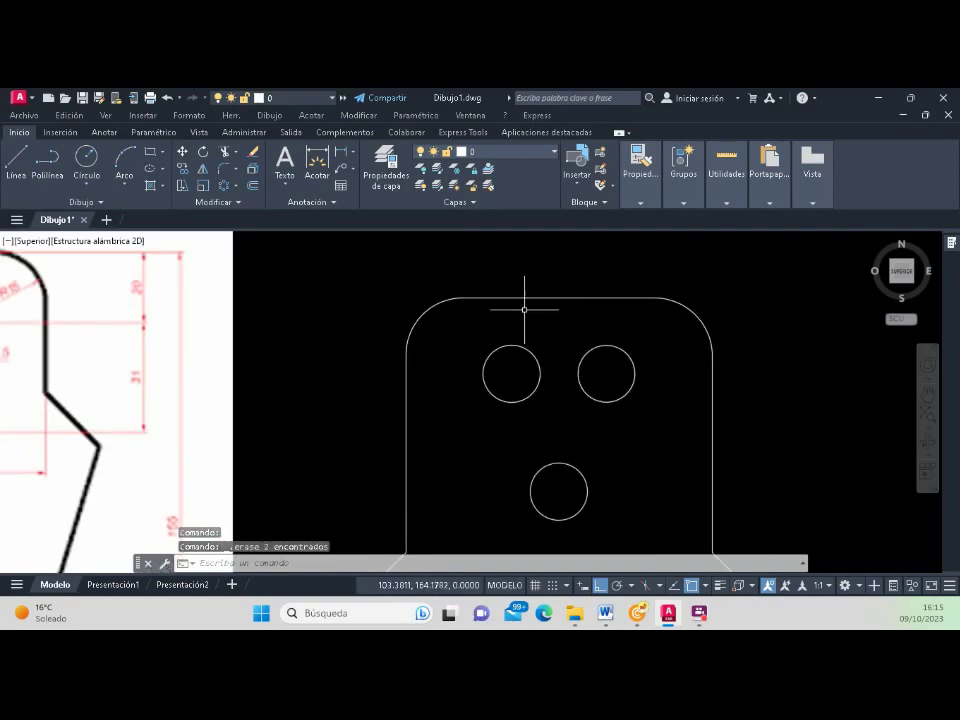
left_click(24, 170)
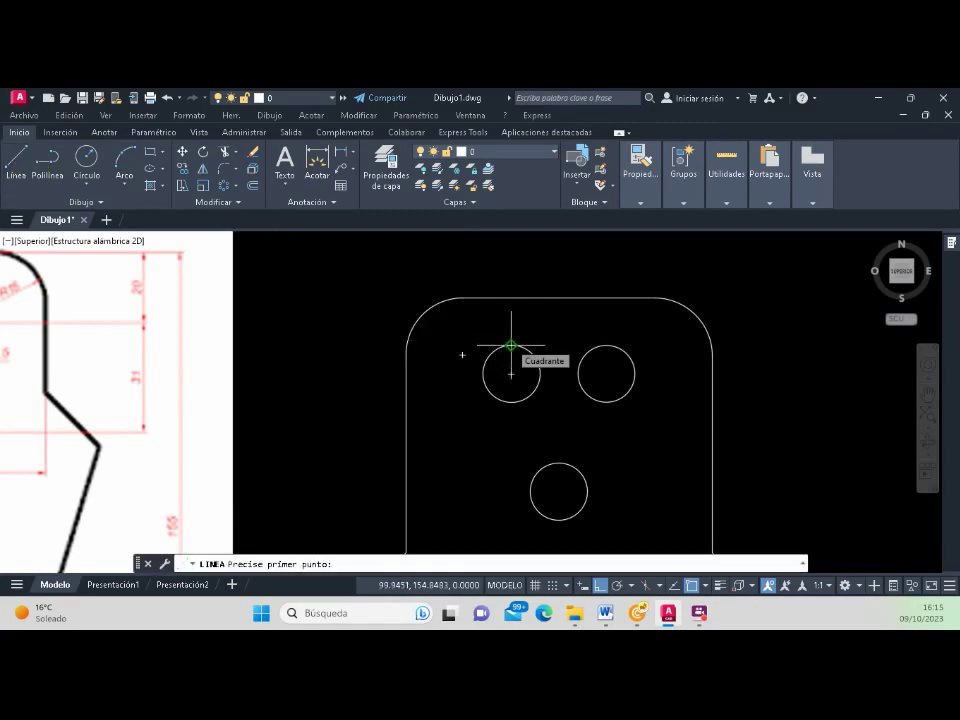
Step: Draw lines joining the two top circles across their tops and across their bottoms
left_click(511, 346)
left_click(606, 346)
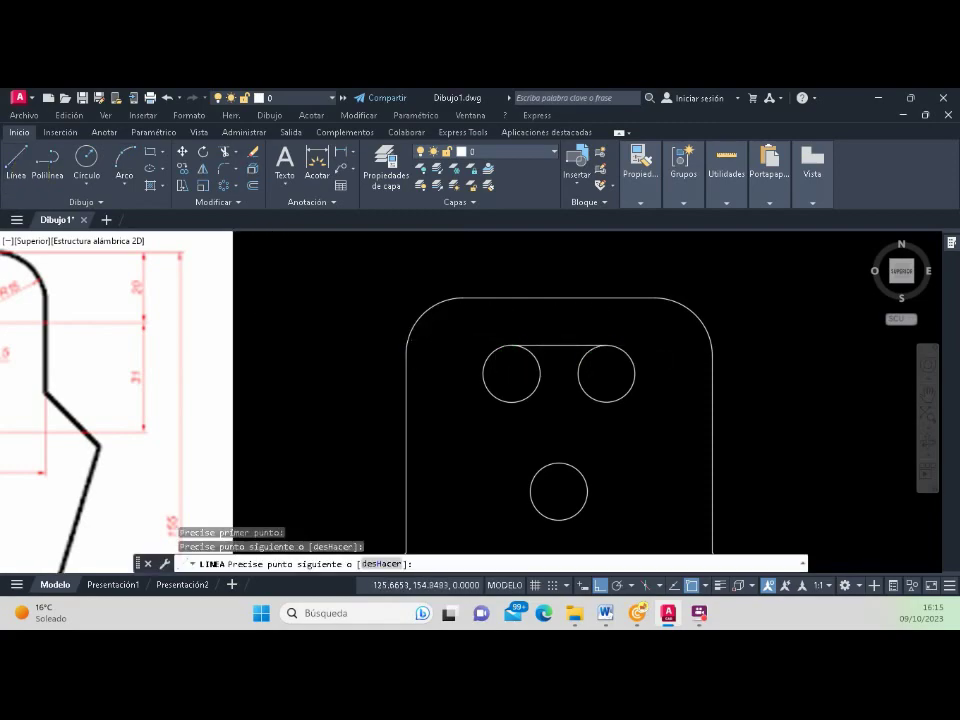
key("Return")
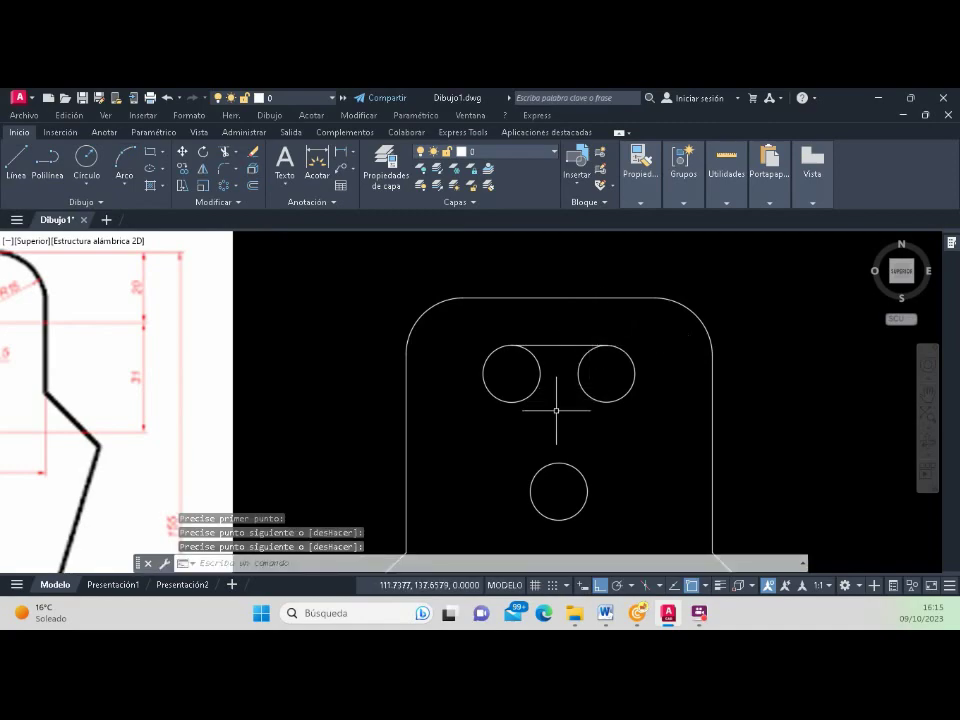
key("Return")
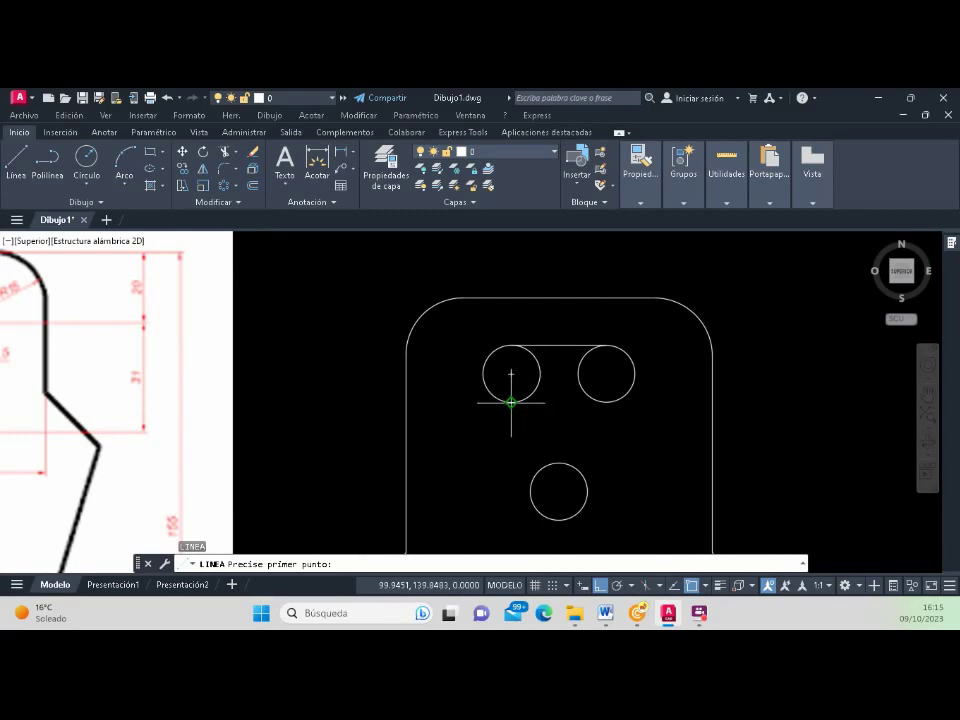
left_click(511, 402)
left_click(606, 402)
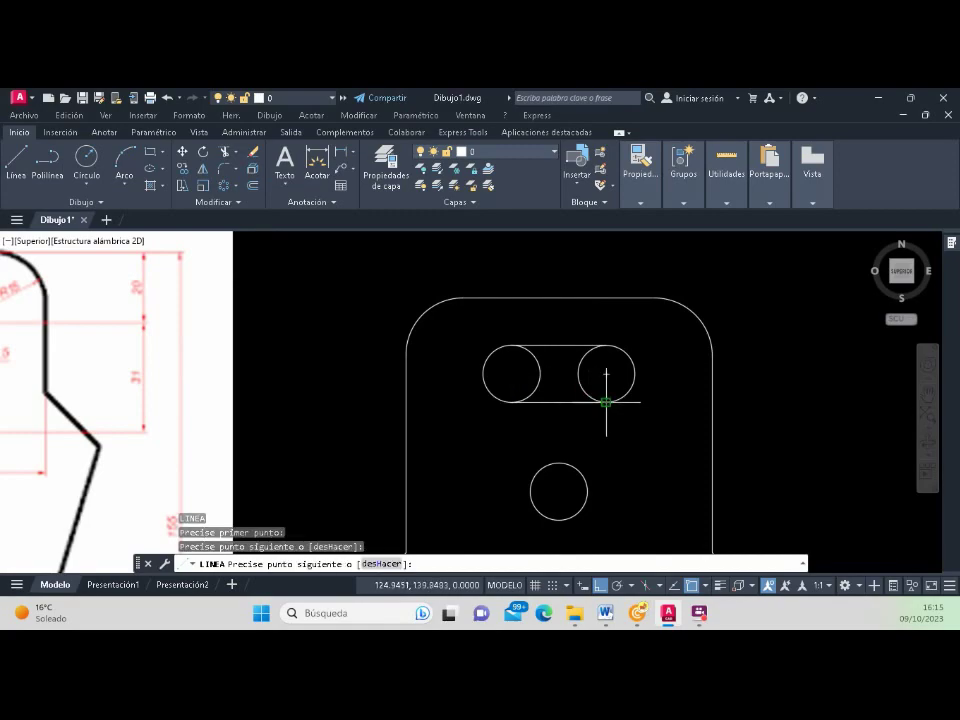
key("Return")
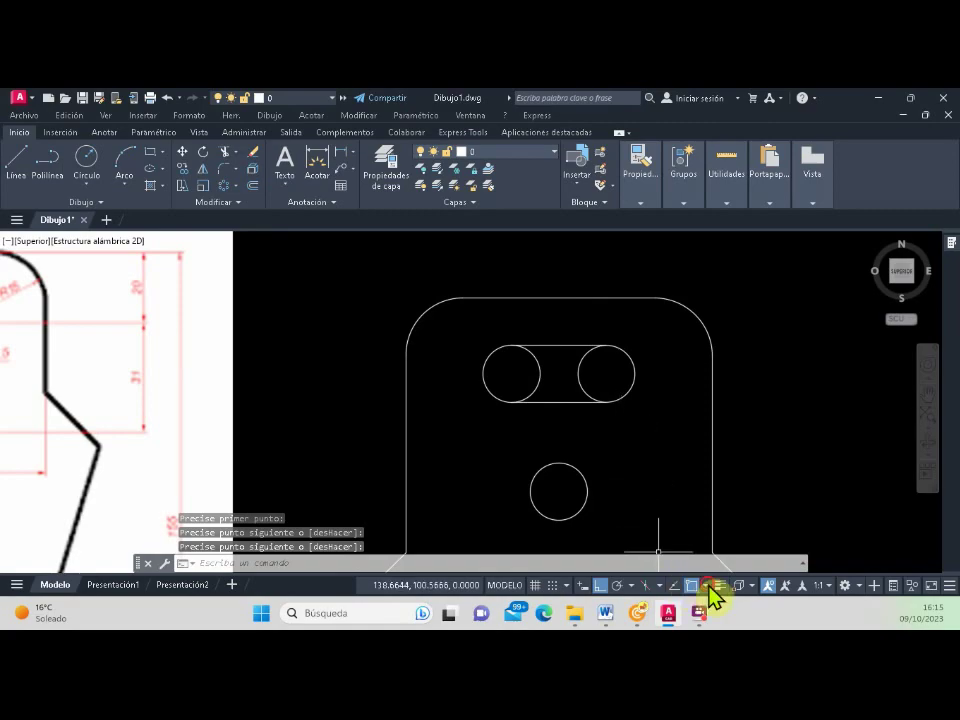
Step: Draw a vertical line from the lower circle's left side up to the bottom connecting line
left_click(709, 590)
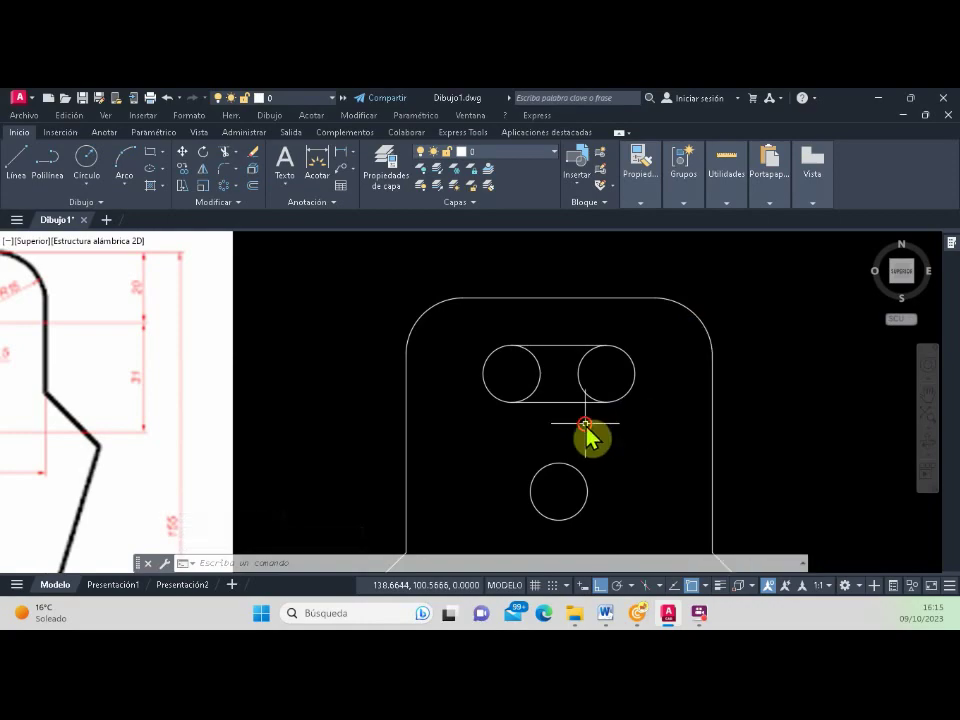
left_click(20, 166)
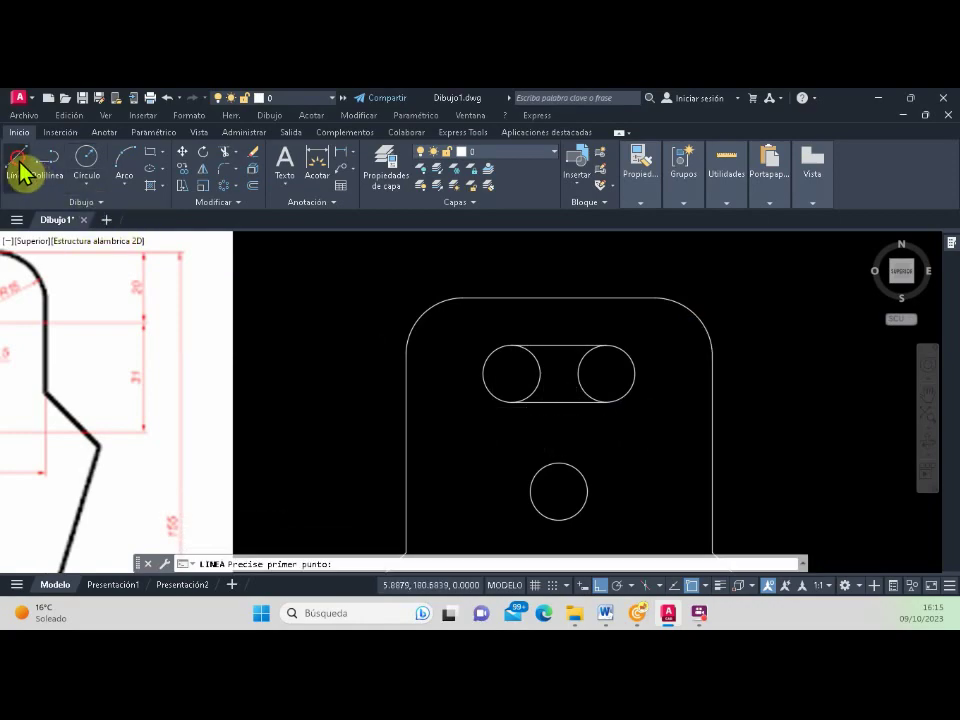
left_click(530, 491)
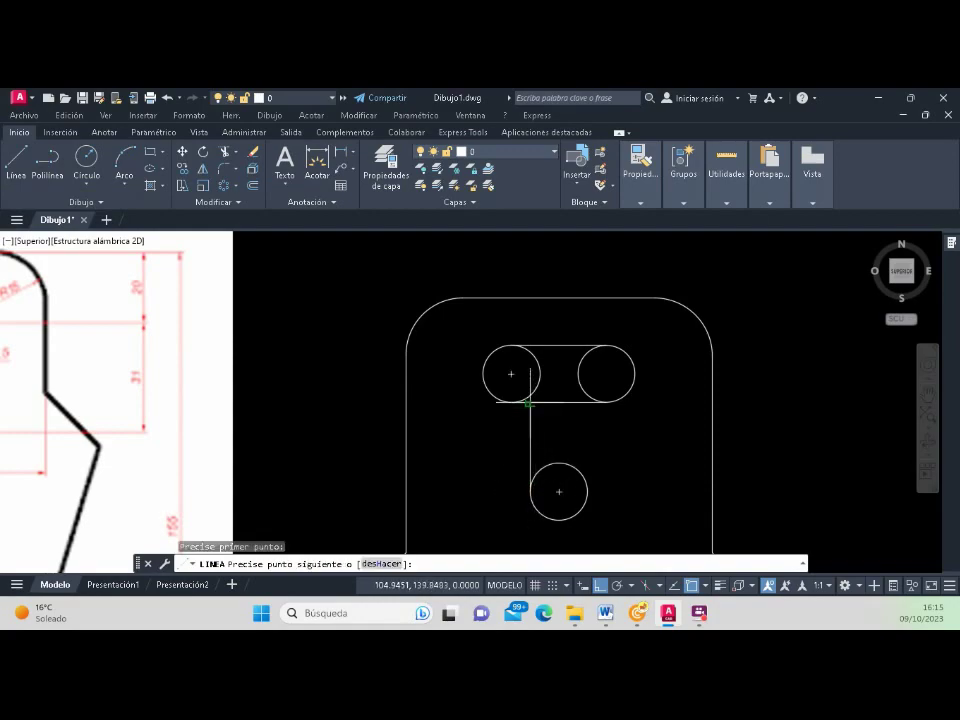
scroll(529, 403, "up", 2)
scroll(529, 403, "up", 2)
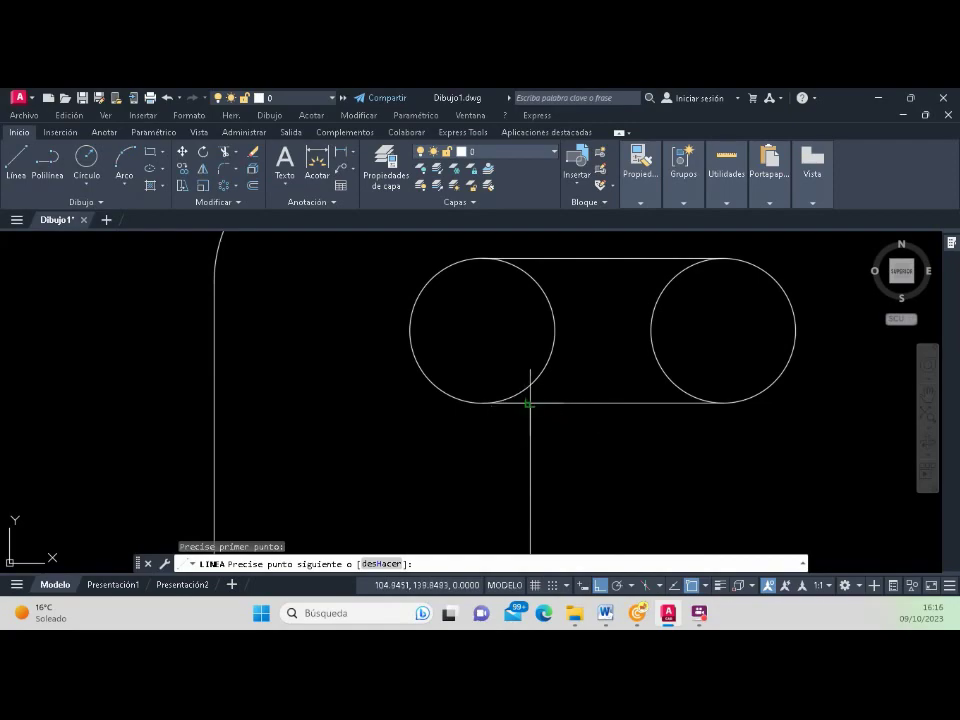
left_click(530, 395)
key("Return")
scroll(540, 390, "down", 4)
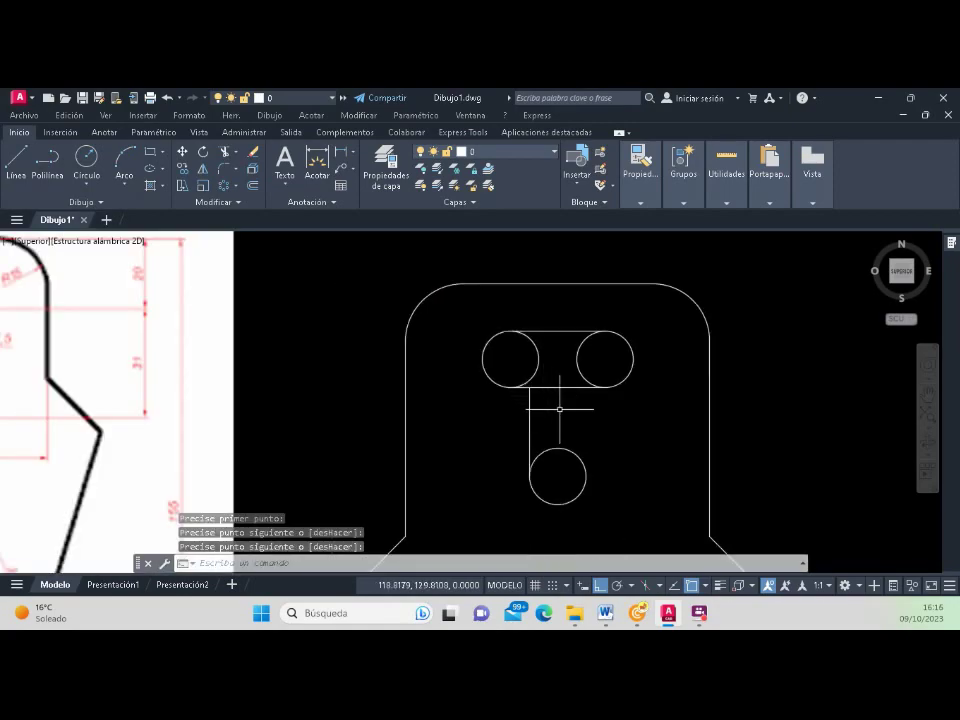
Step: Draw a vertical line from the lower circle's right side perpendicular to the bottom connecting line
key("Return")
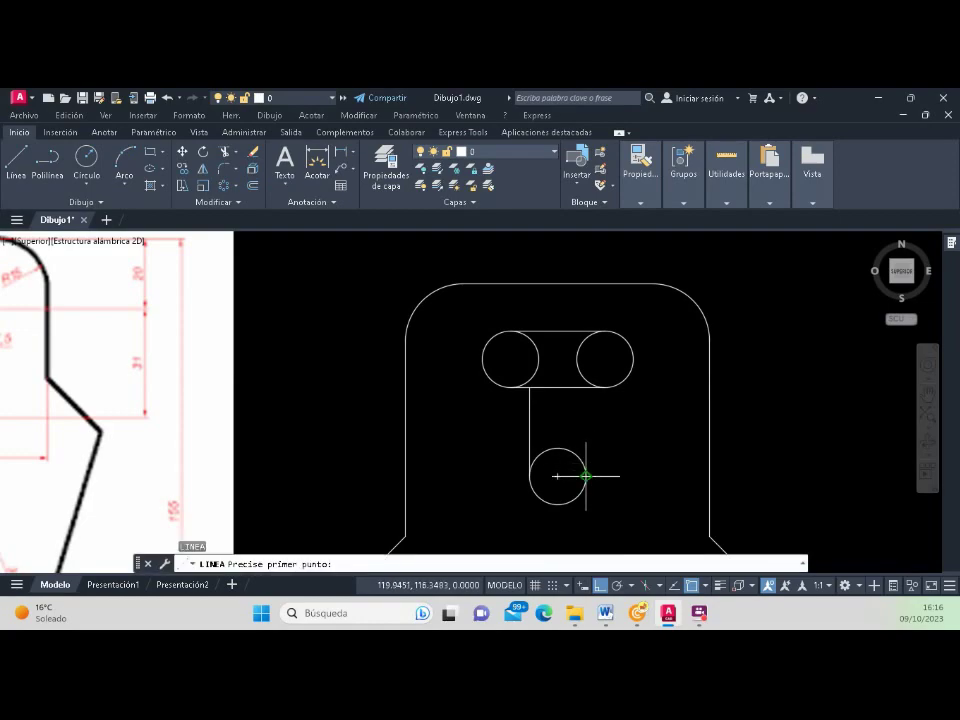
left_click(586, 476)
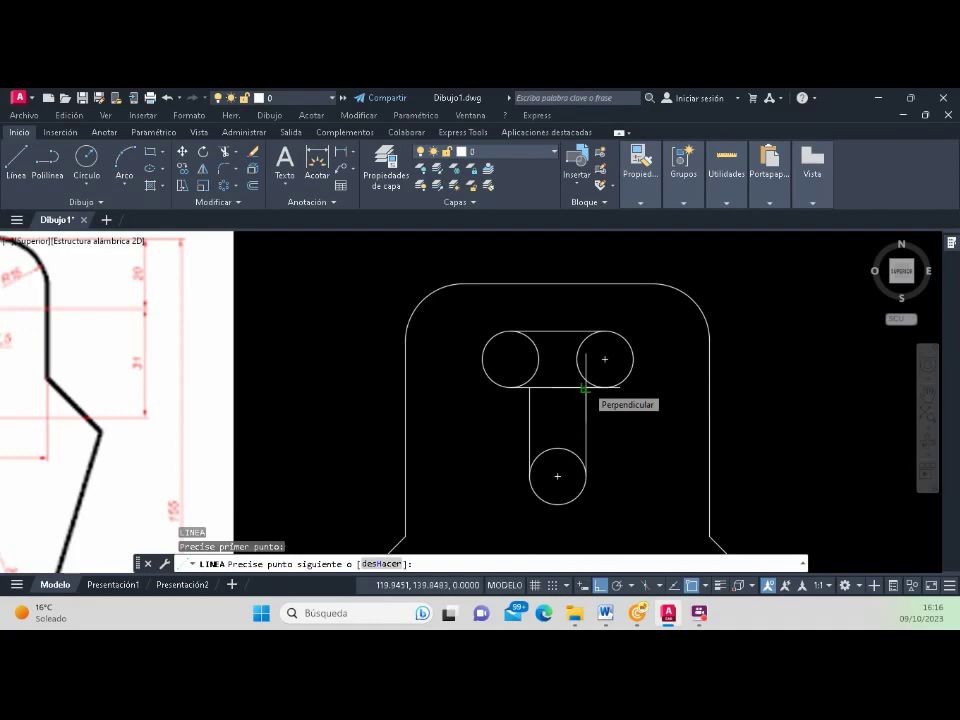
left_click(586, 387)
key("Return")
scroll(621, 424, "down", 1)
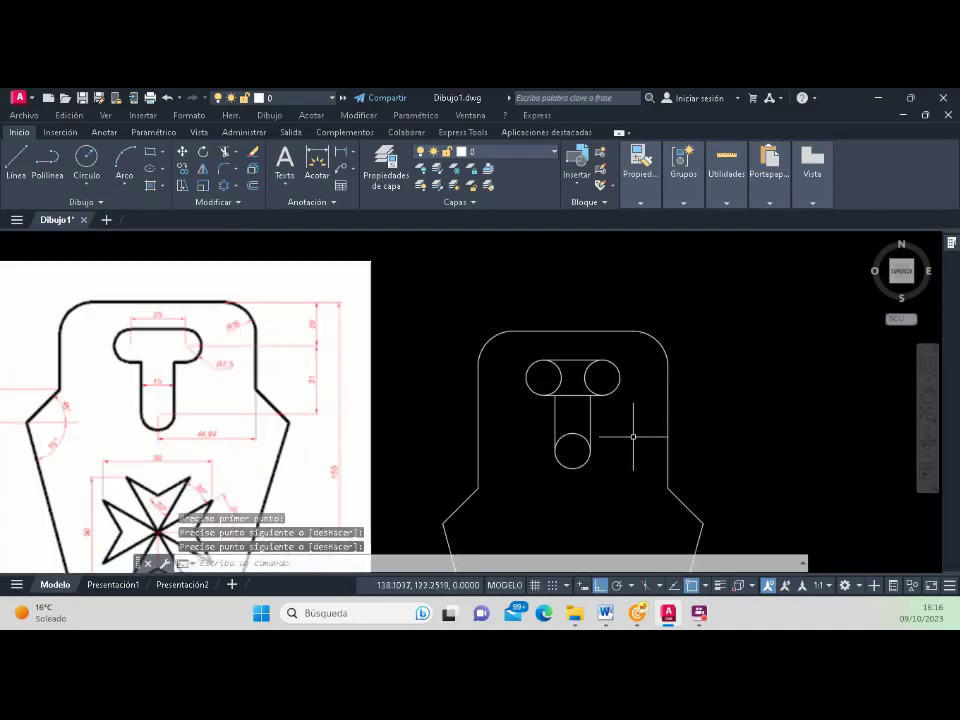
scroll(632, 439, "up", 1)
scroll(632, 439, "down", 2)
scroll(633, 436, "up", 2)
Step: Trim the leftover circle arcs and line pieces so the slot stem ends in a rounded bottom
scroll(633, 436, "down", 2)
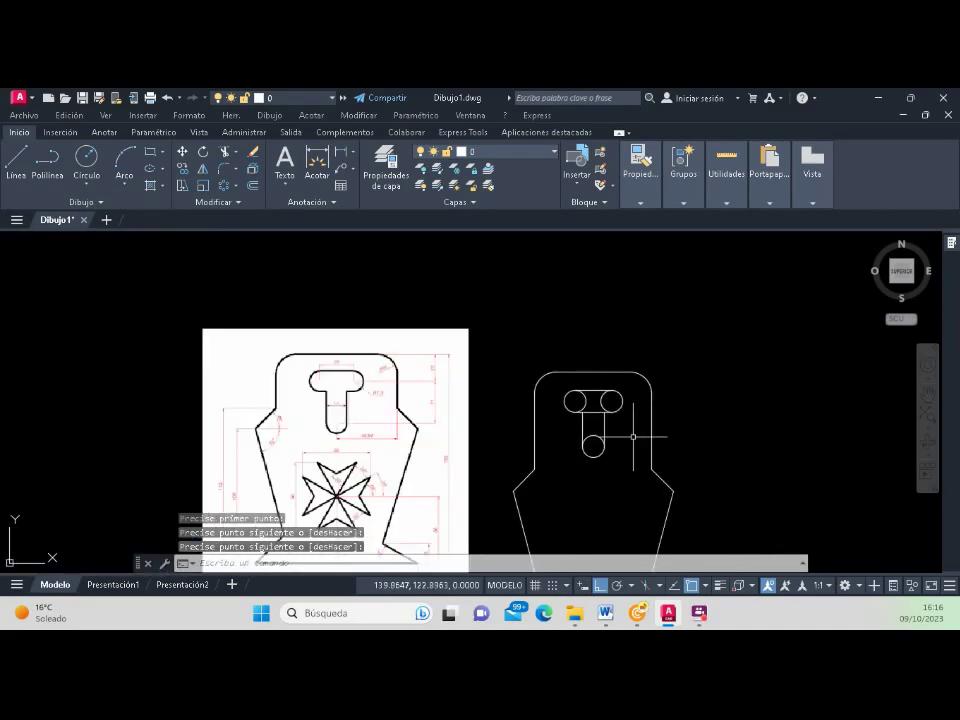
scroll(630, 436, "up", 1)
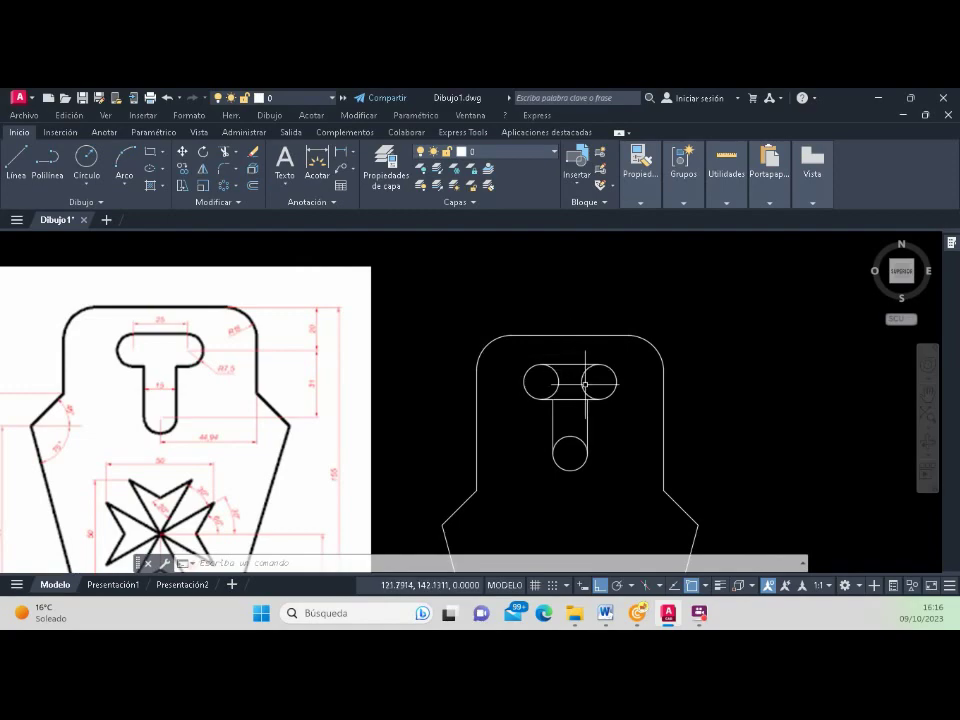
left_click(223, 152)
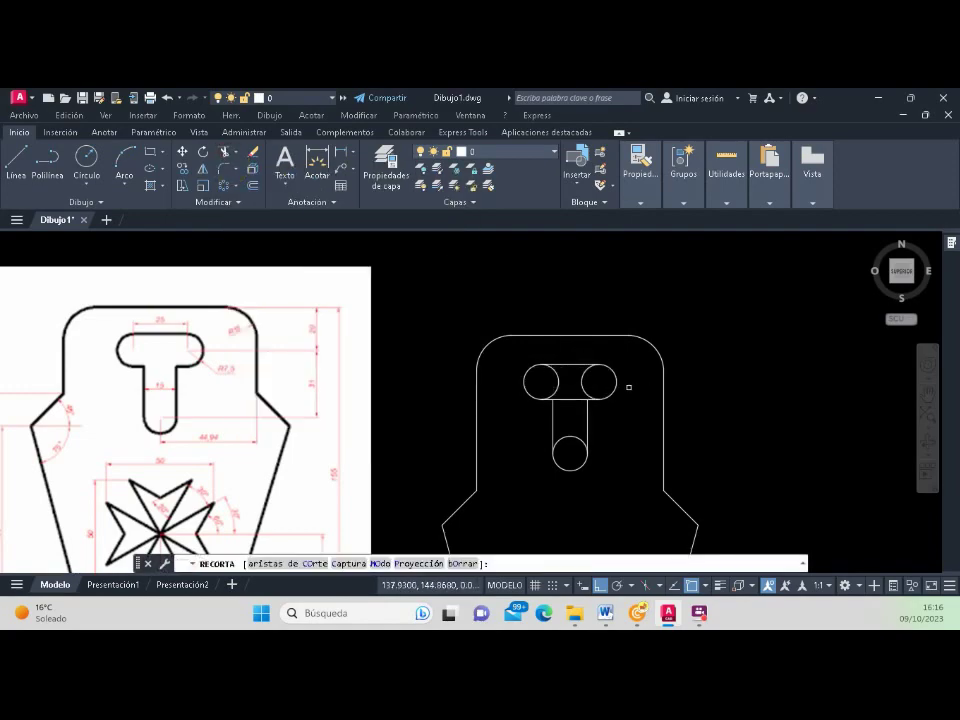
left_click(584, 380)
left_click(581, 379)
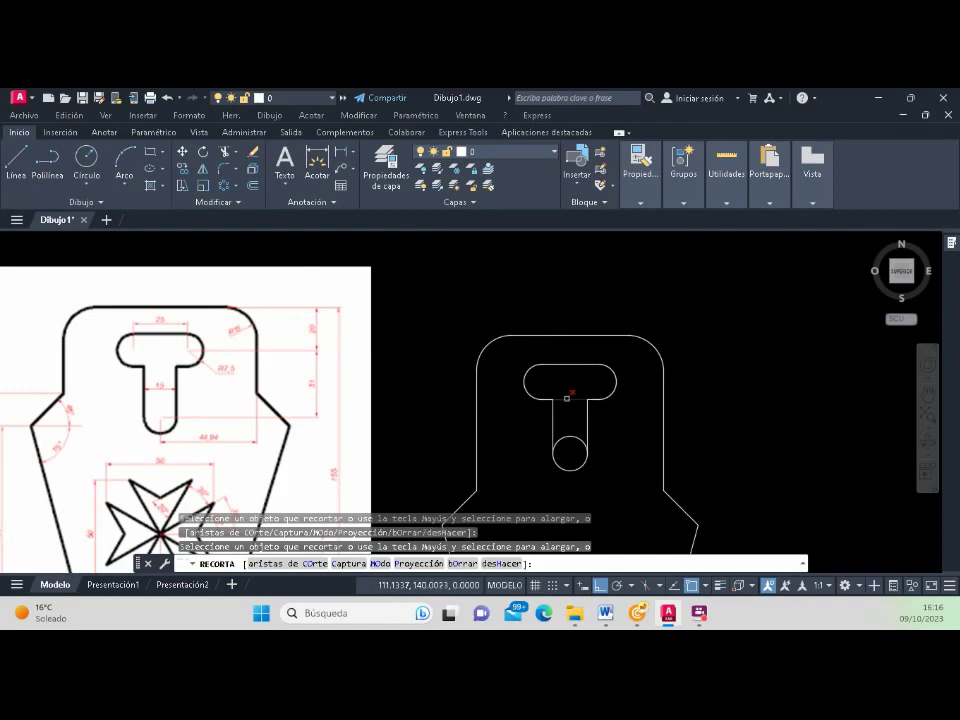
key("Return")
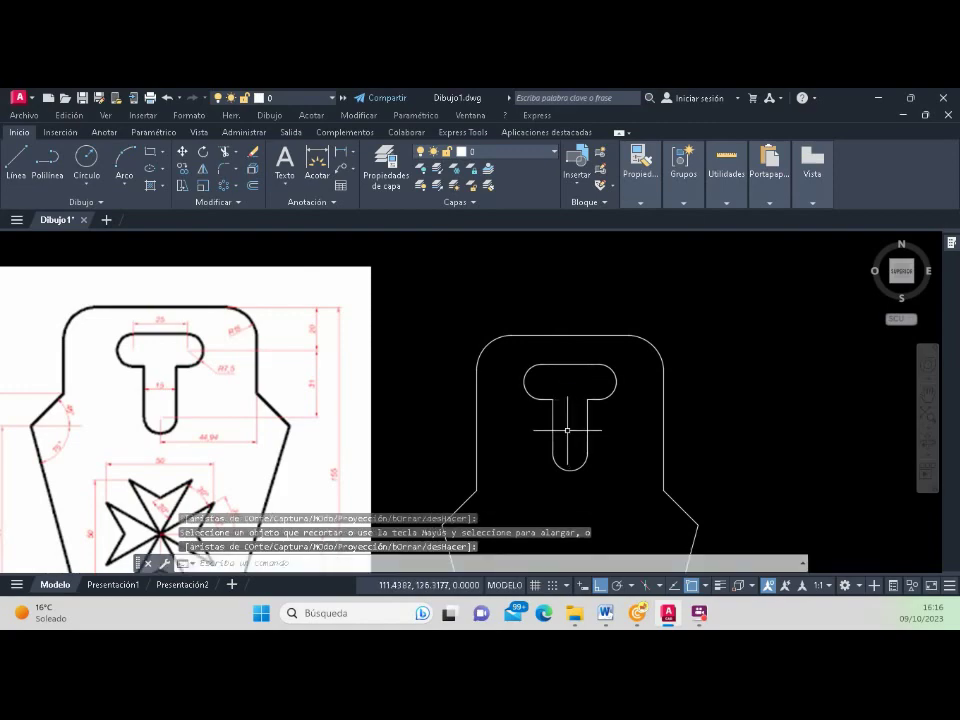
scroll(569, 440, "down", 4)
scroll(570, 448, "down", 3)
scroll(570, 452, "up", 2)
scroll(569, 456, "up", 2)
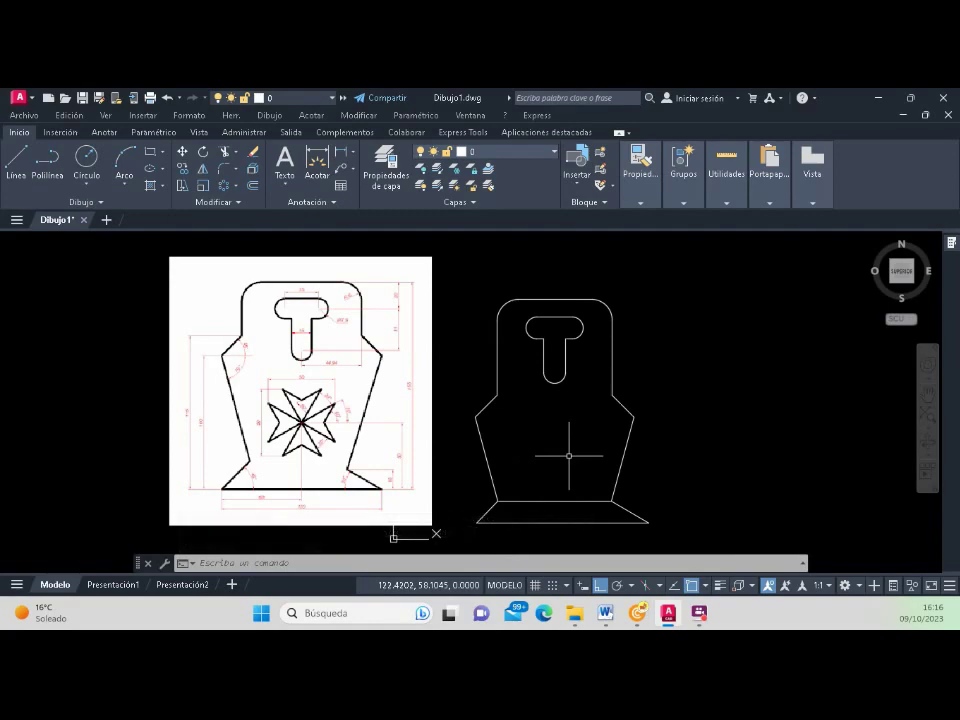
scroll(569, 456, "up", 2)
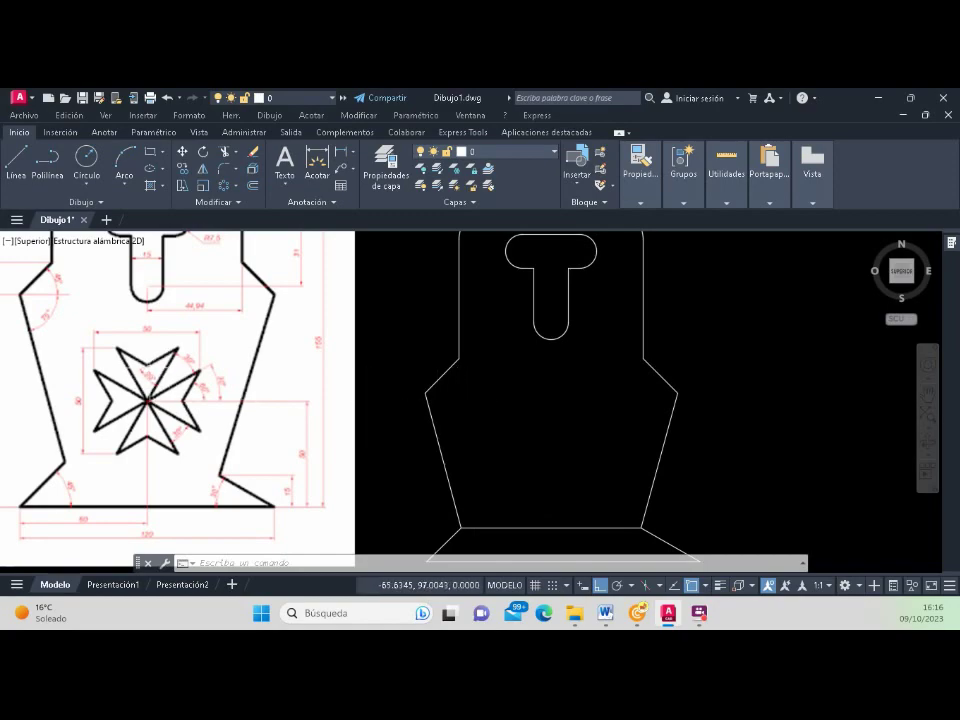
left_click(75, 343)
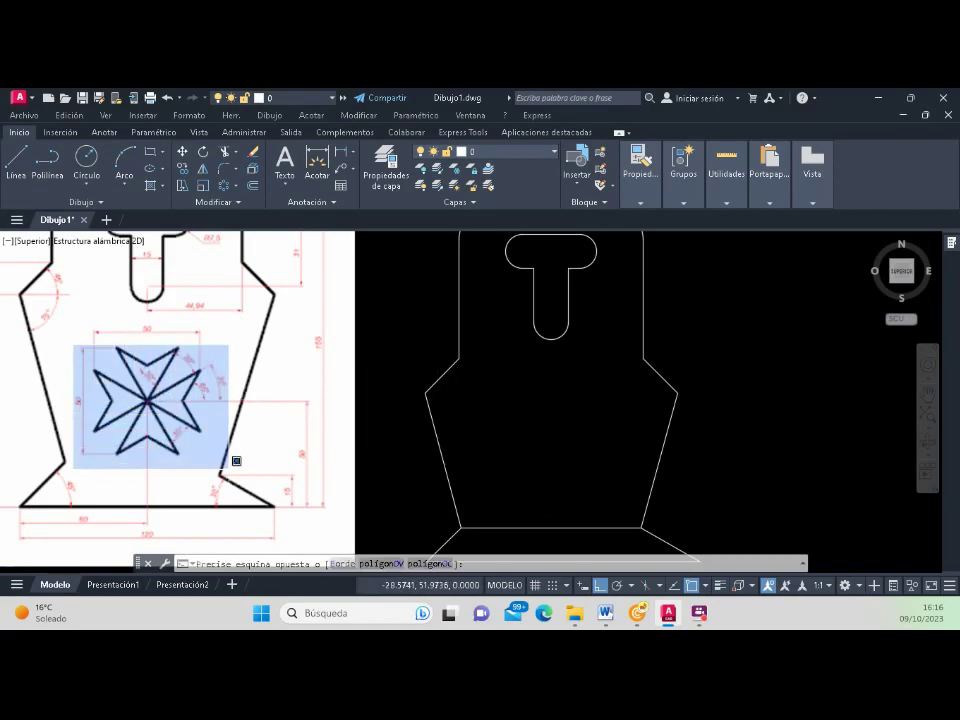
left_click(236, 460)
scroll(255, 516, "down", 3)
scroll(255, 516, "down", 1)
scroll(255, 516, "up", 5)
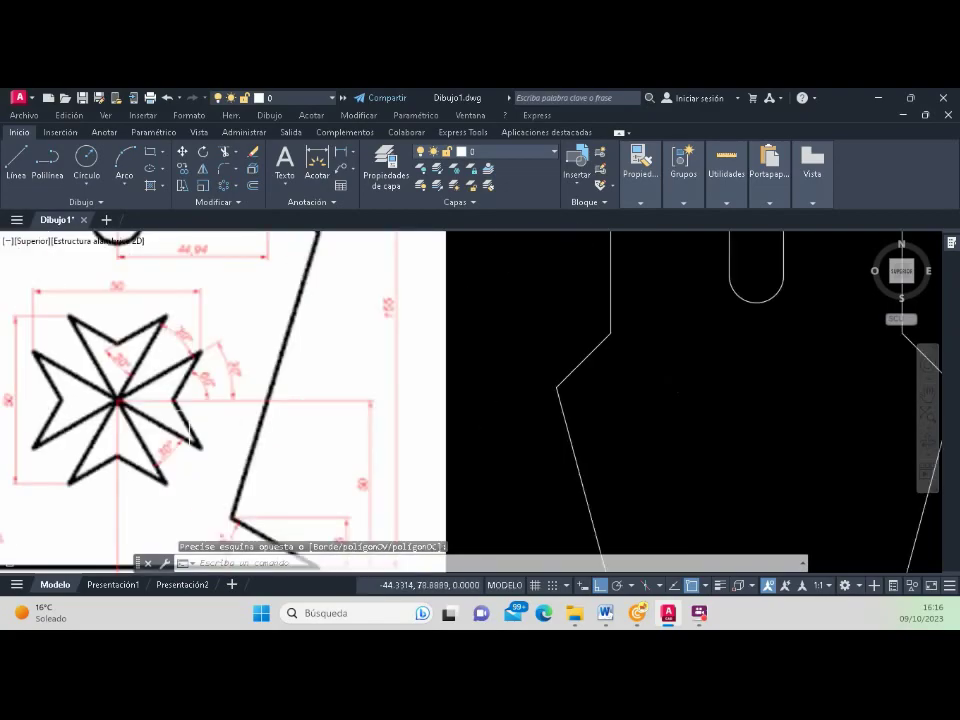
scroll(252, 520, "down", 4)
scroll(213, 400, "up", 2)
scroll(196, 410, "up", 1)
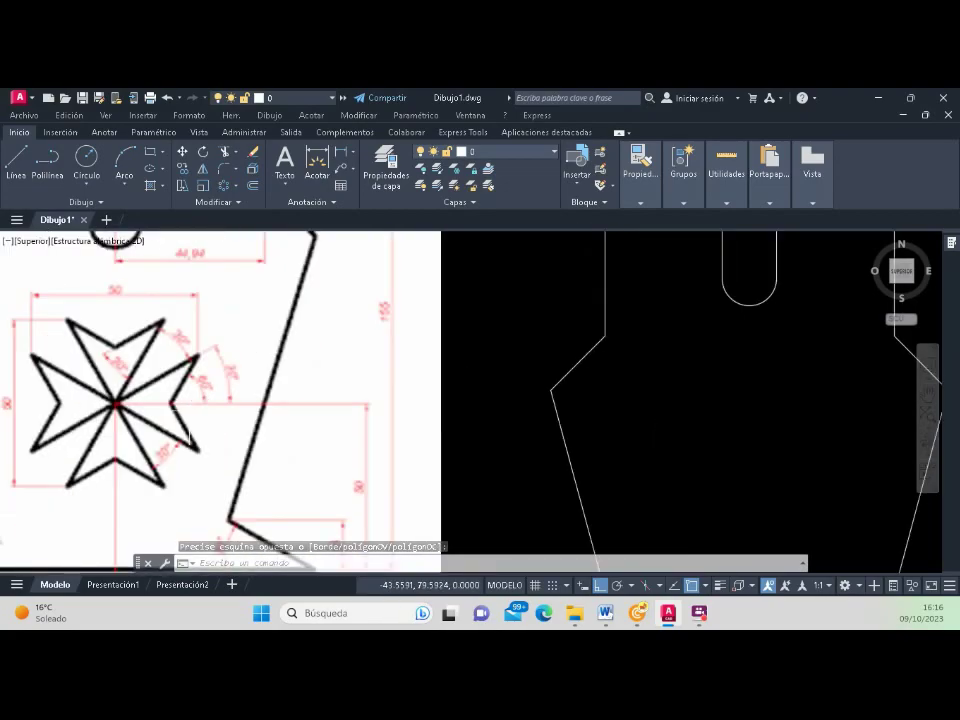
scroll(196, 410, "down", 1)
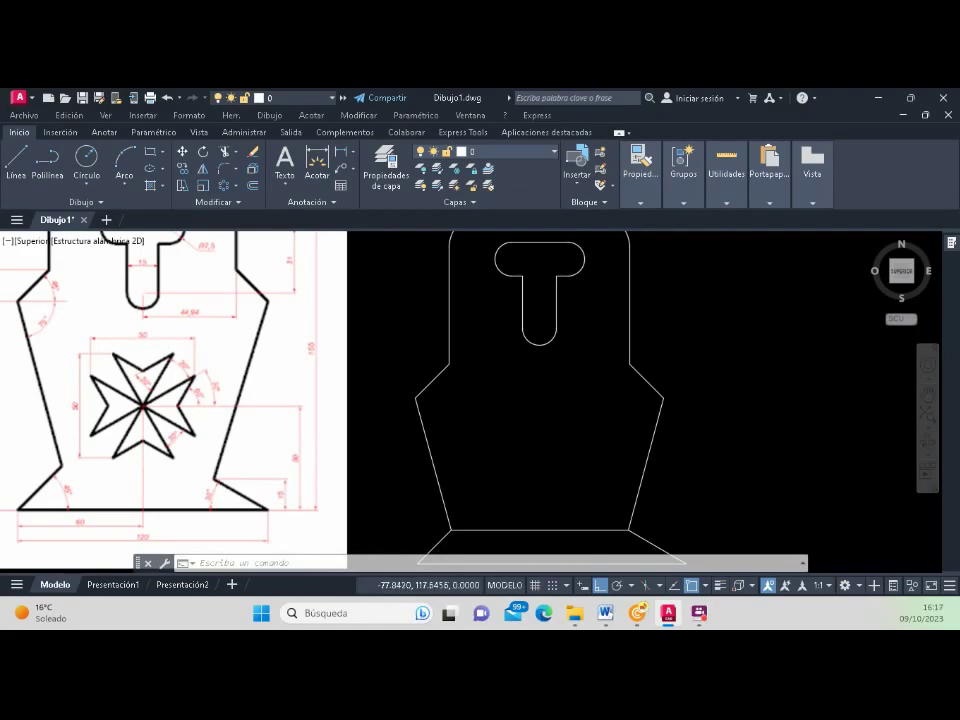
scroll(123, 327, "up", 3)
scroll(123, 327, "up", 1)
scroll(123, 327, "up", 2)
scroll(123, 327, "down", 3)
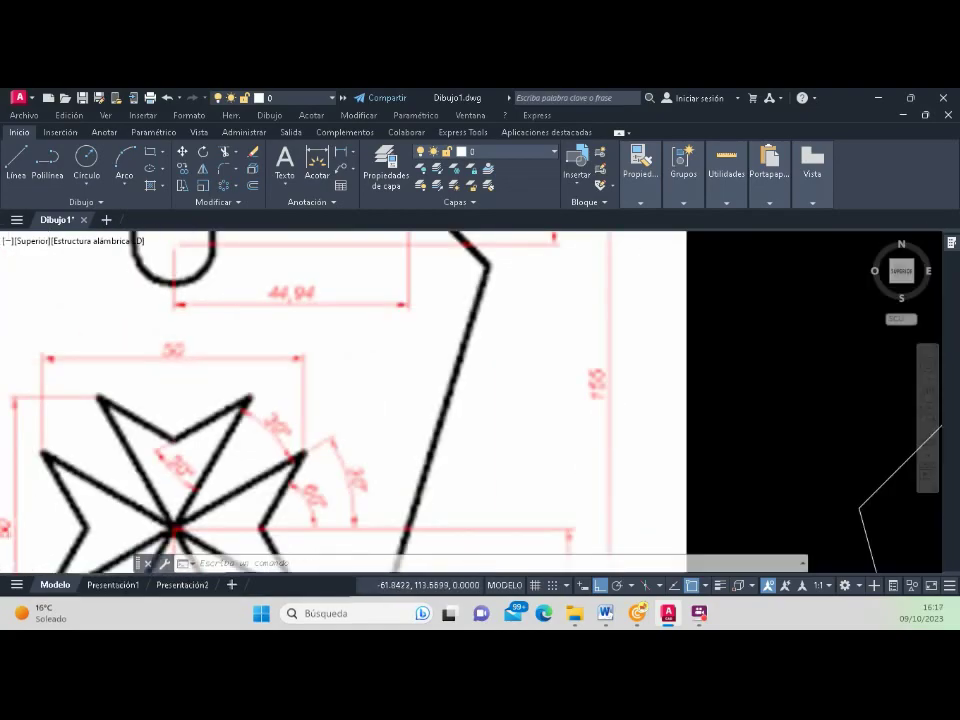
scroll(166, 371, "down", 5)
scroll(430, 390, "up", 2)
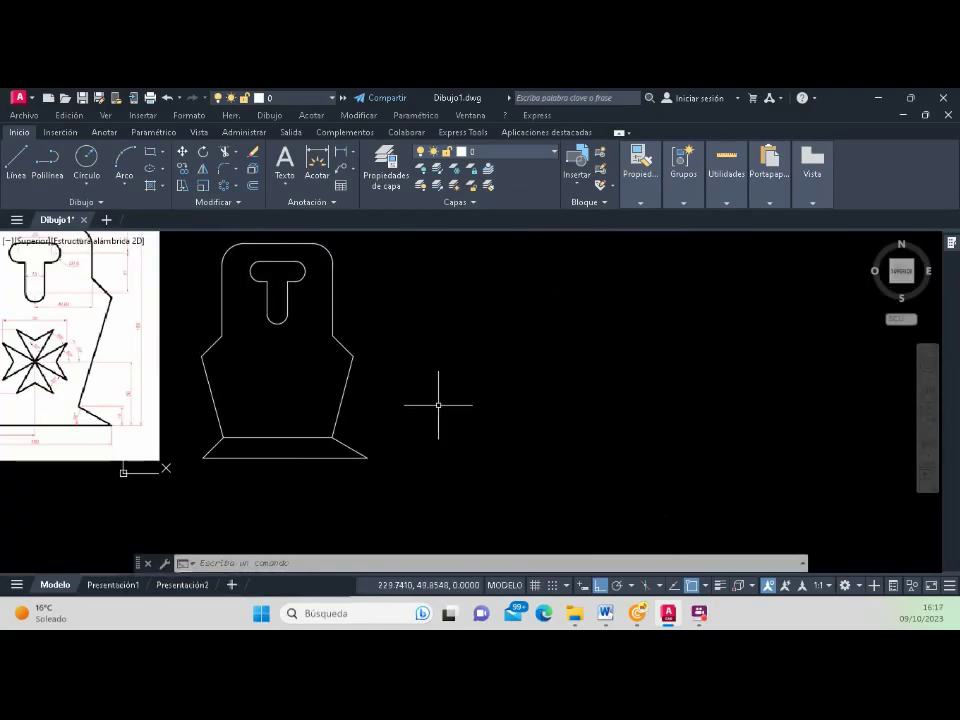
Step: Draw a closed 50 x 50 square to the right of the traced part
left_click(17, 165)
left_click(444, 490)
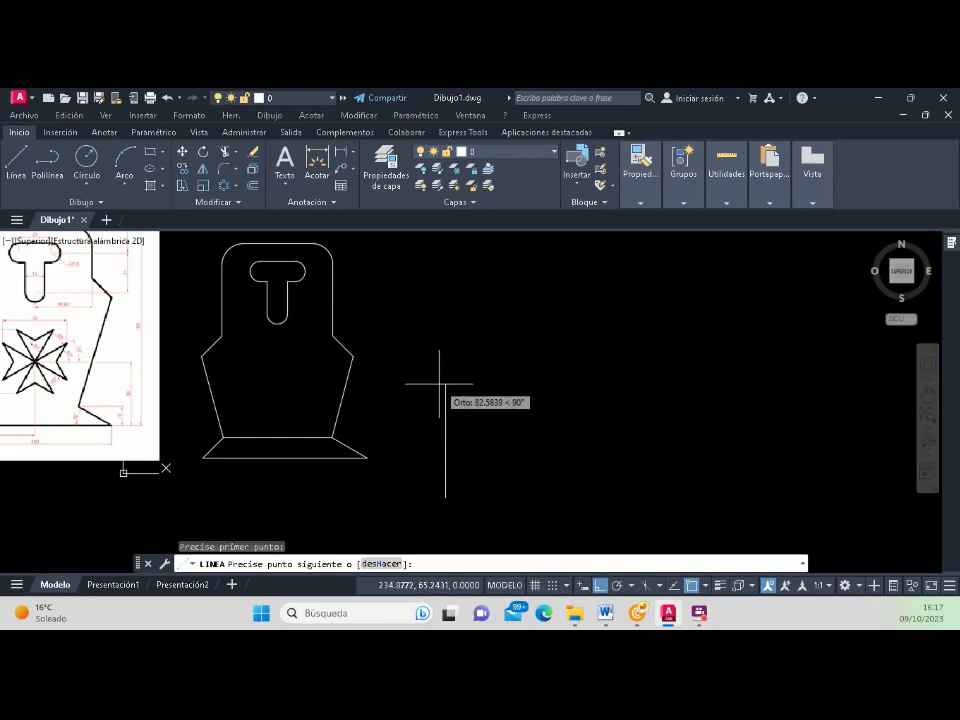
type("50")
key("Return")
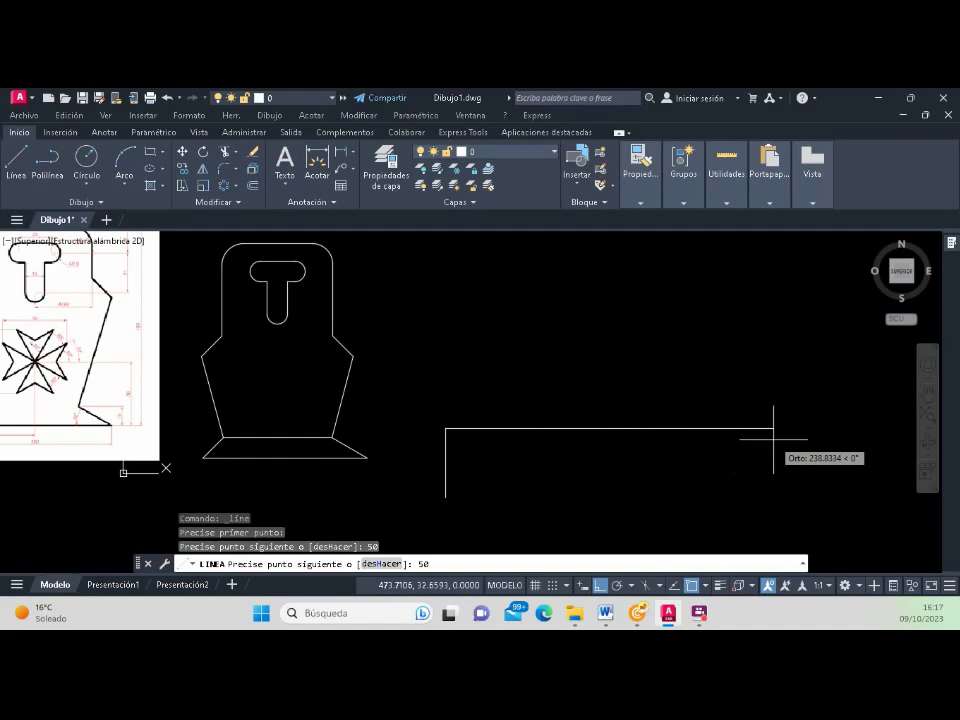
key("Return")
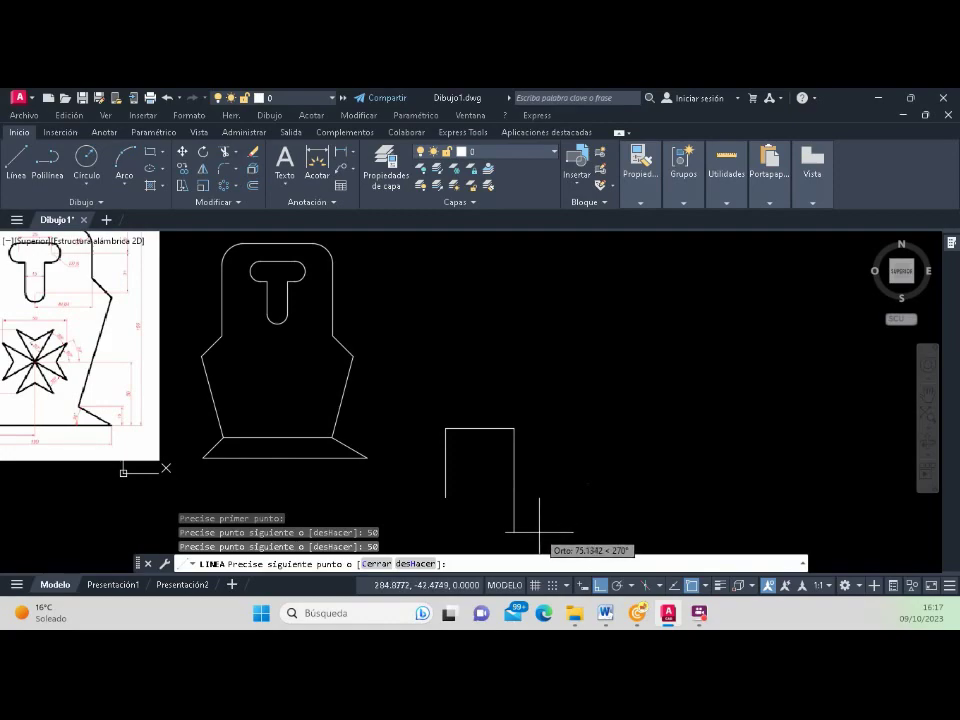
type("50")
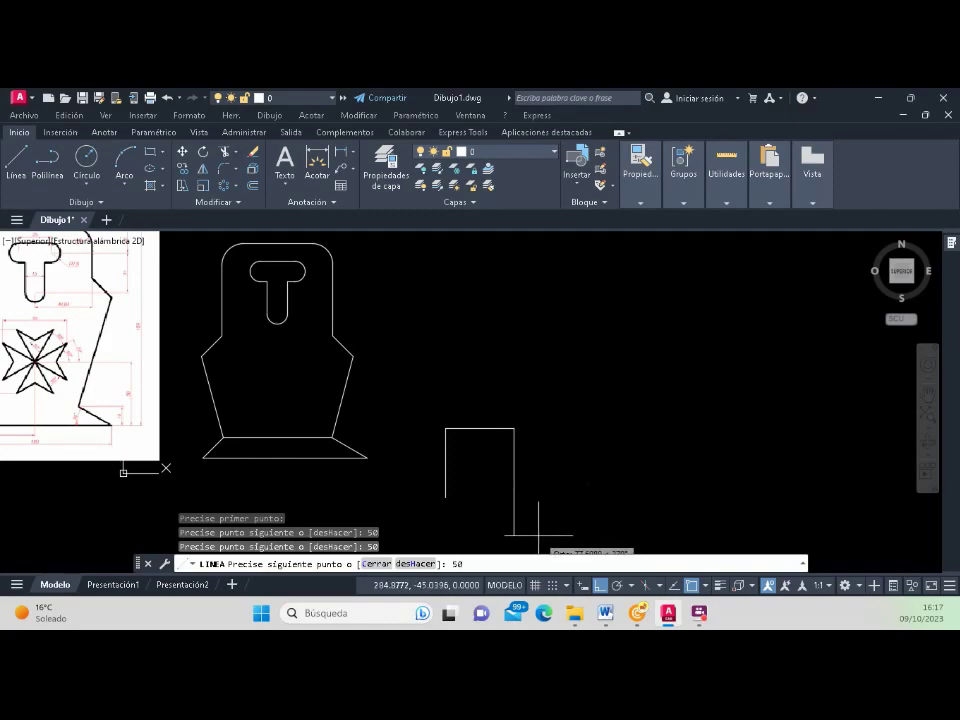
key("Return")
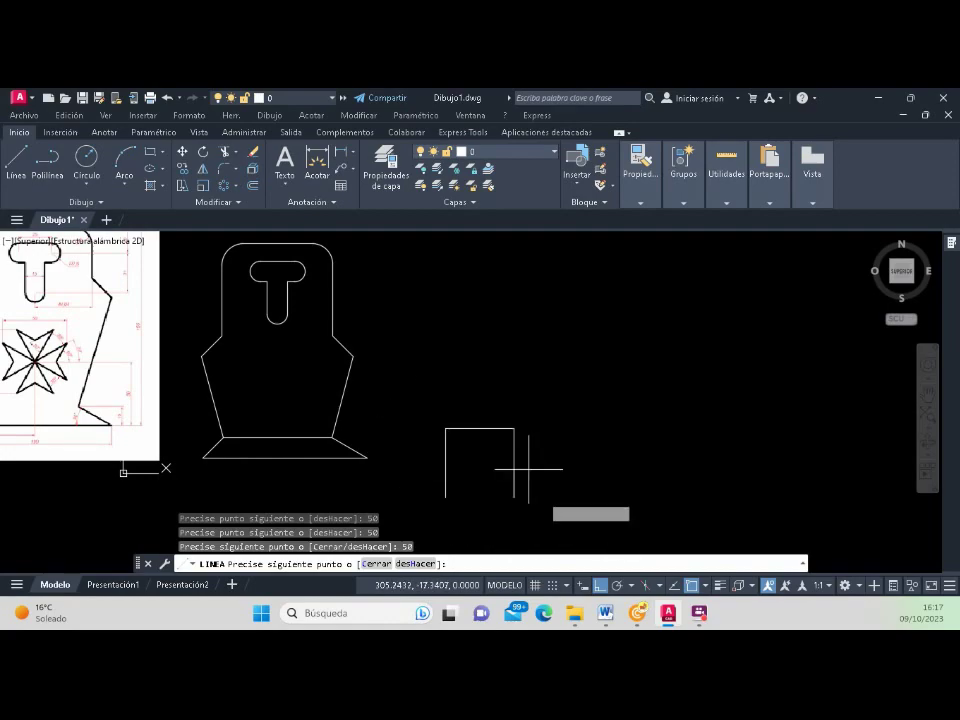
left_click(445, 497)
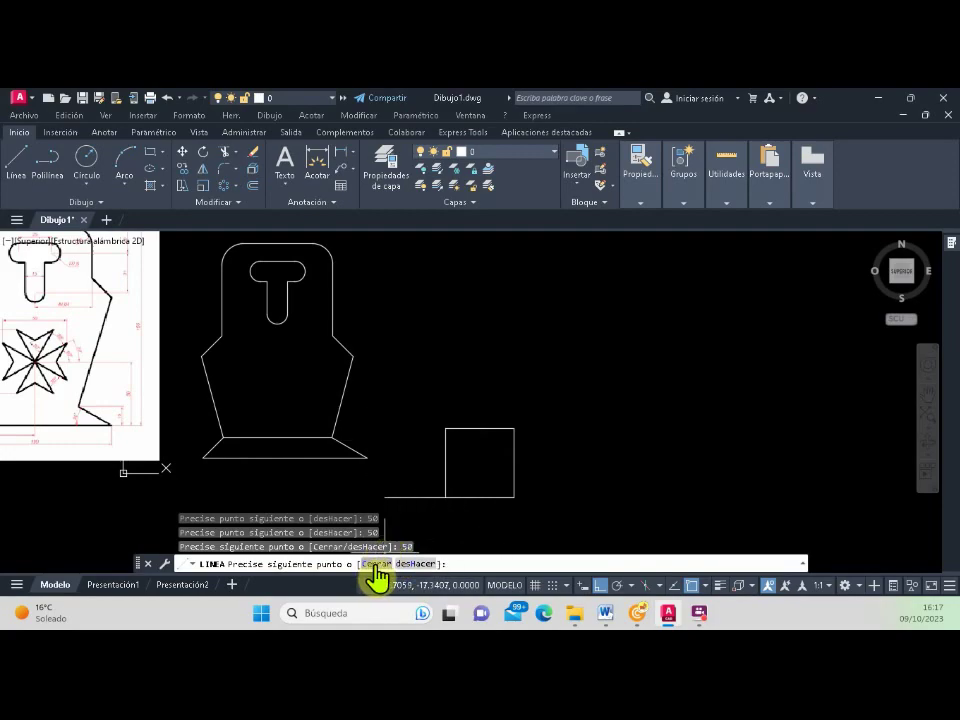
left_click(377, 577)
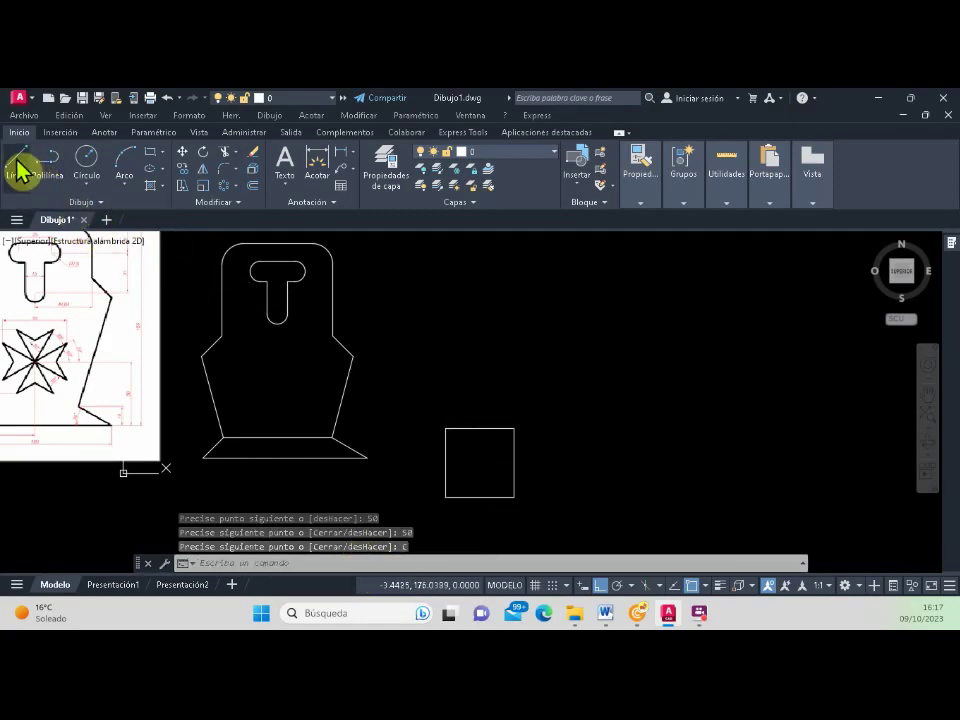
Step: Draw a diagonal from the square's top-left corner to its bottom-right corner
left_click(18, 170)
left_click(445, 429)
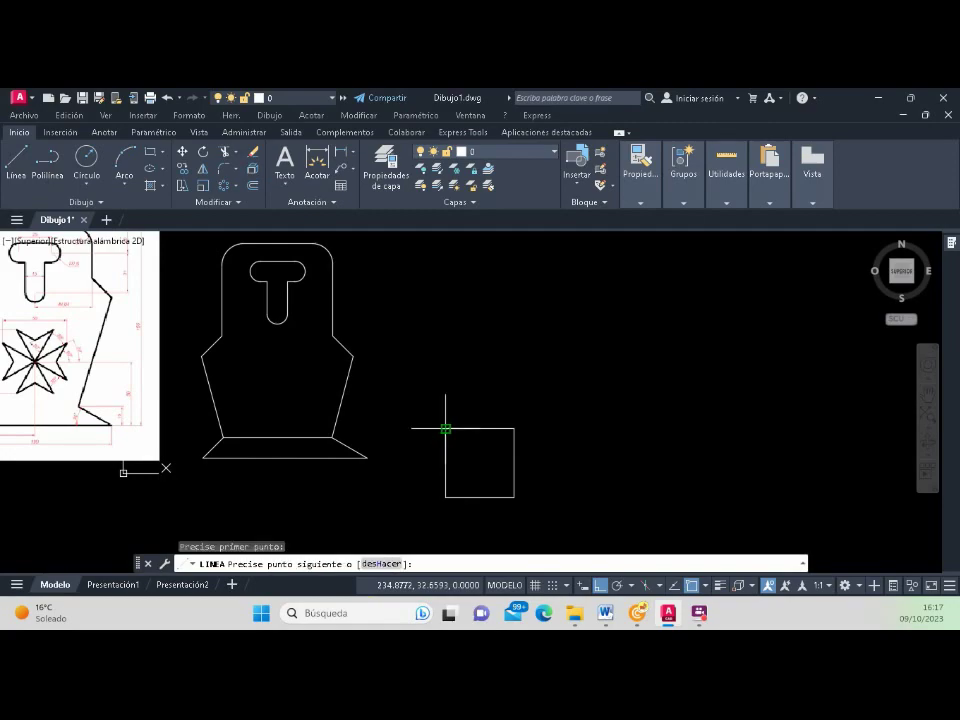
left_click(511, 494)
key("Return")
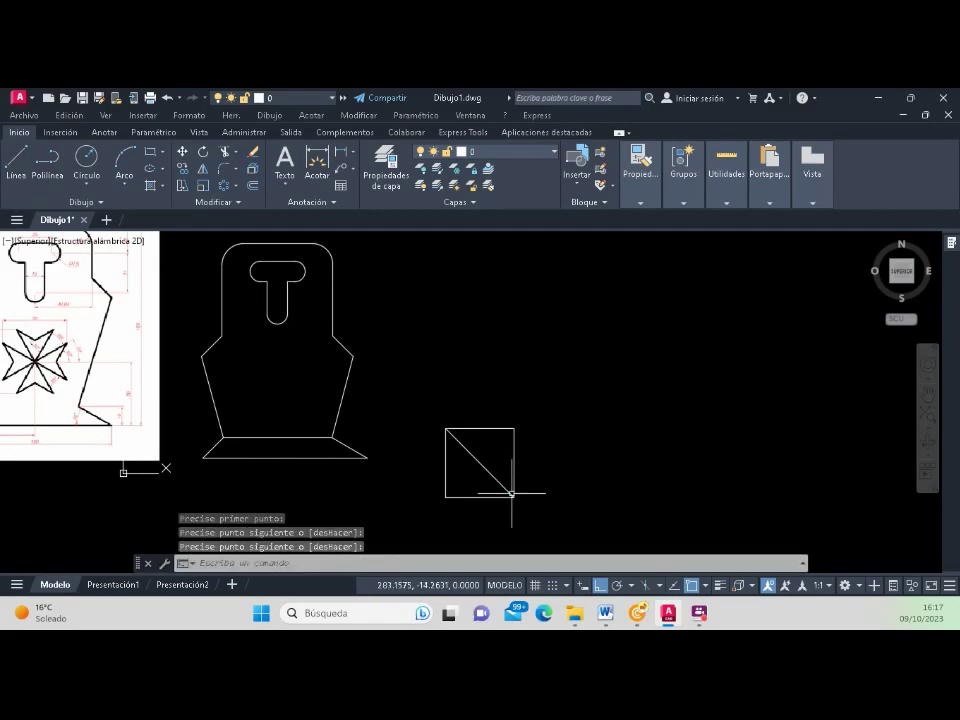
left_click(480, 463)
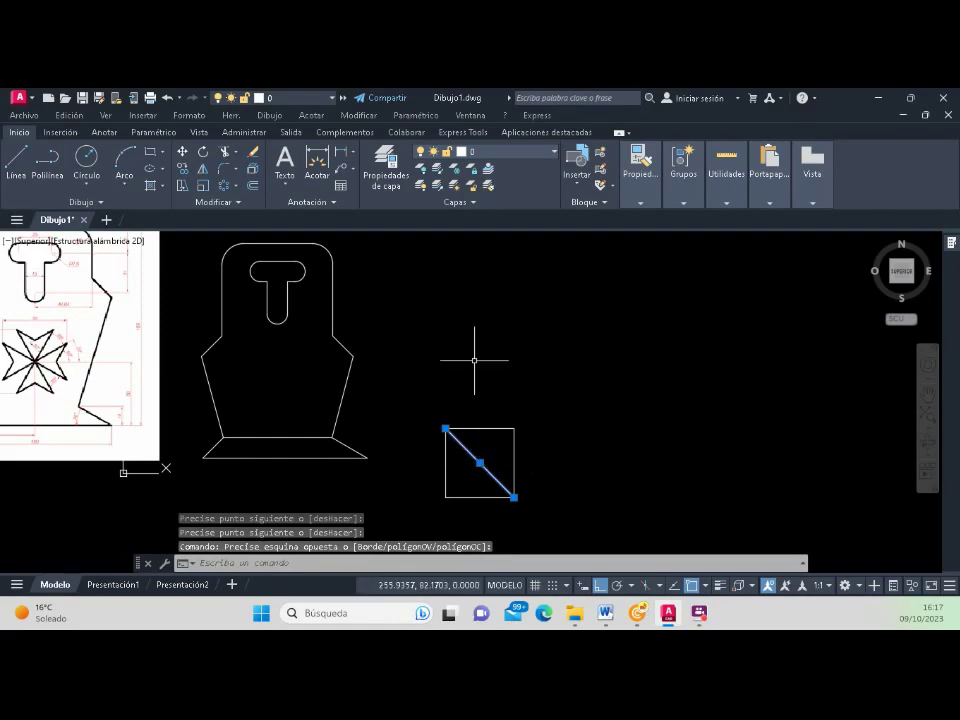
key("Escape")
key("Escape")
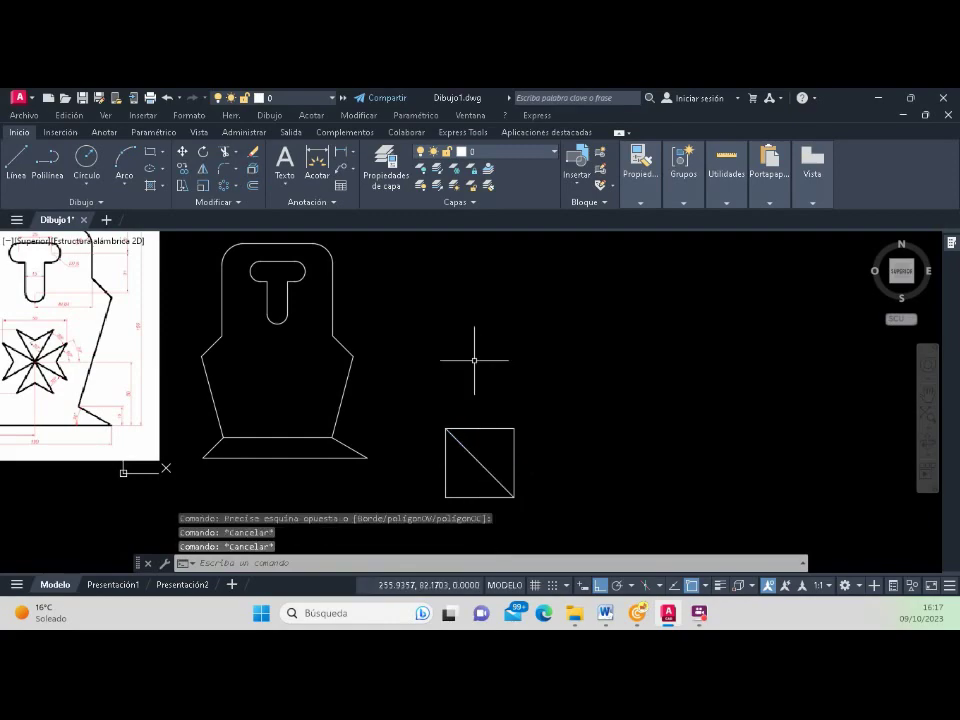
scroll(490, 362, "down", 2)
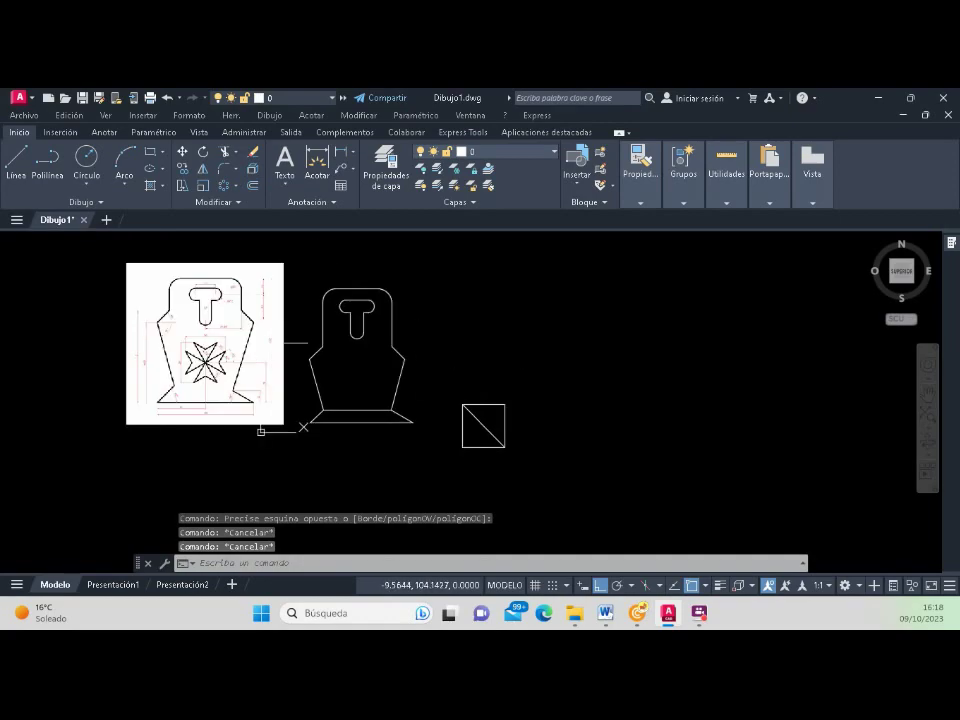
scroll(257, 377, "up", 2)
scroll(257, 377, "up", 2)
scroll(257, 377, "up", 2)
scroll(250, 376, "up", 2)
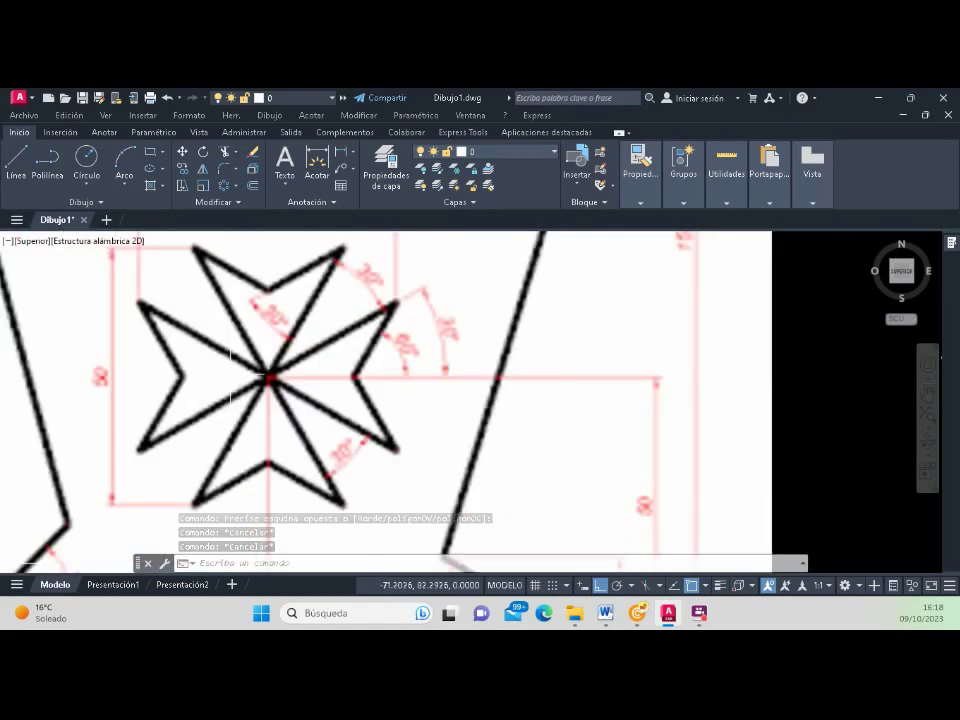
scroll(370, 275, "up", 2)
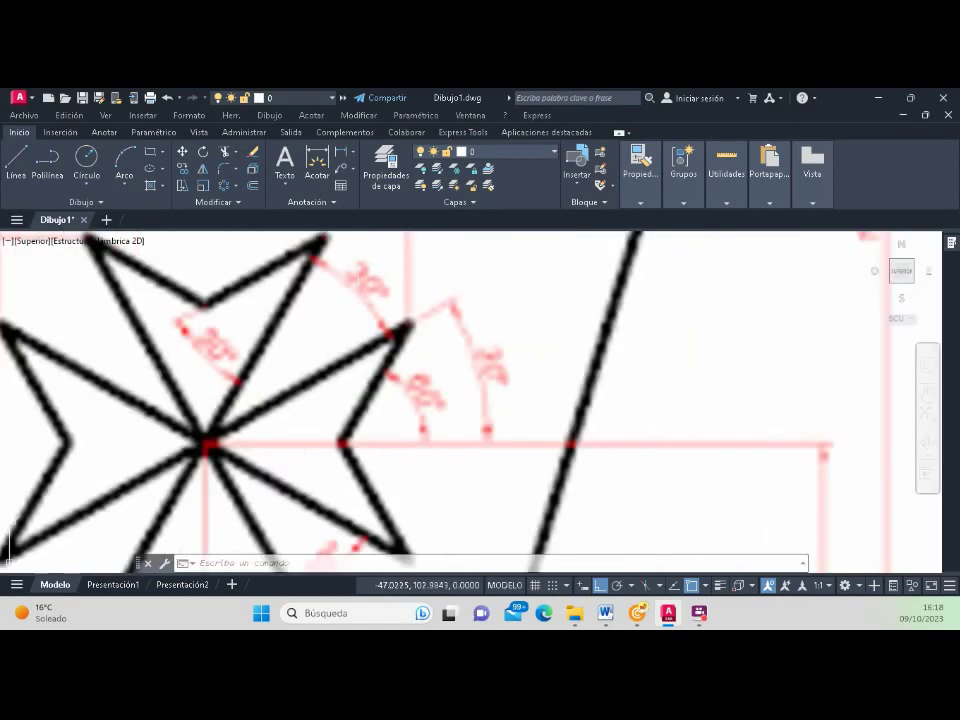
left_click(356, 256)
scroll(395, 325, "down", 3)
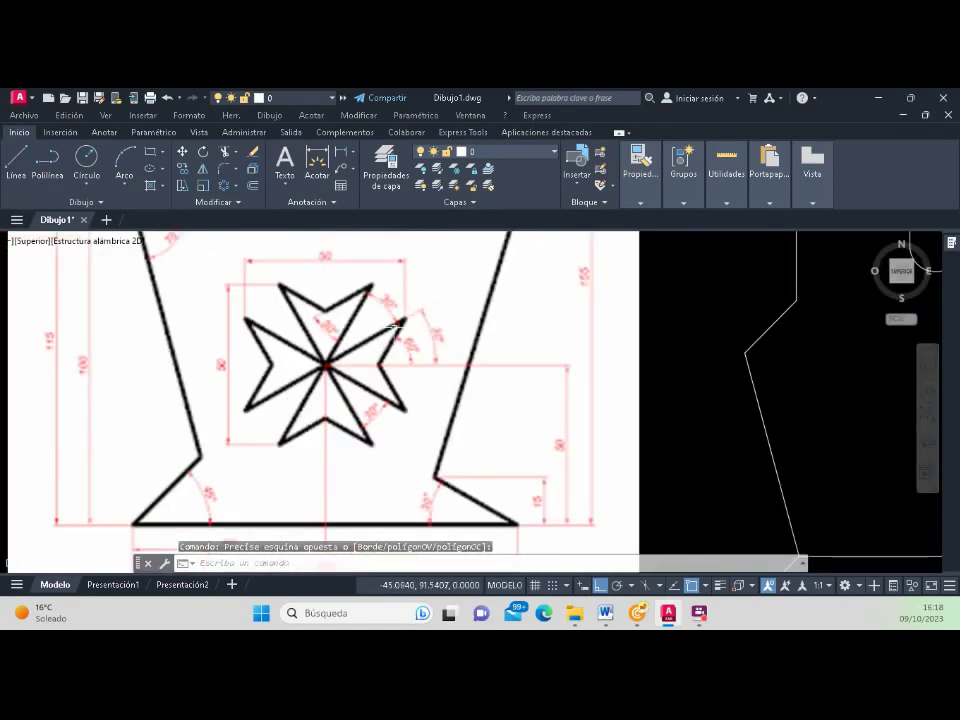
scroll(395, 325, "up", 2)
scroll(340, 380, "up", 2)
scroll(305, 415, "up", 2)
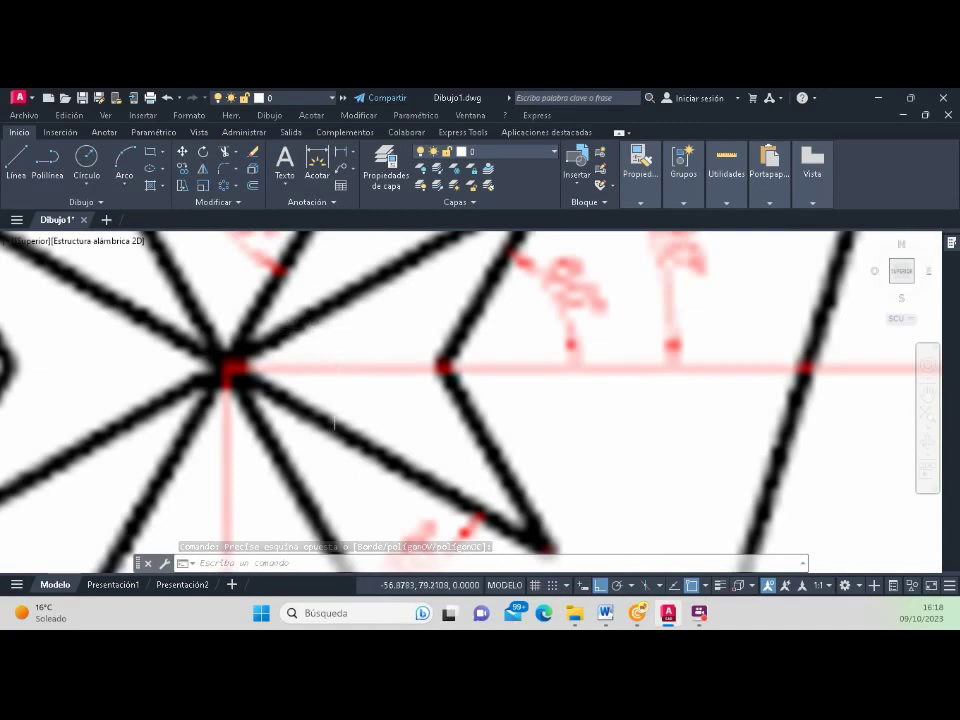
key("Escape")
scroll(305, 335, "down", 3)
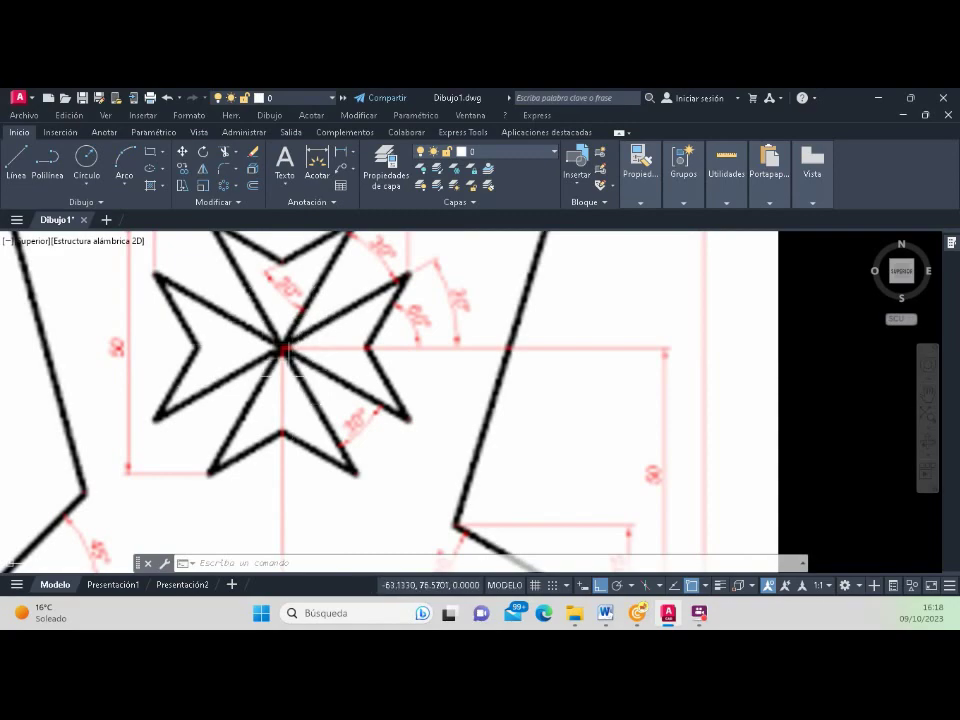
scroll(285, 352, "down", 5)
scroll(288, 350, "up", 5)
scroll(292, 347, "up", 1)
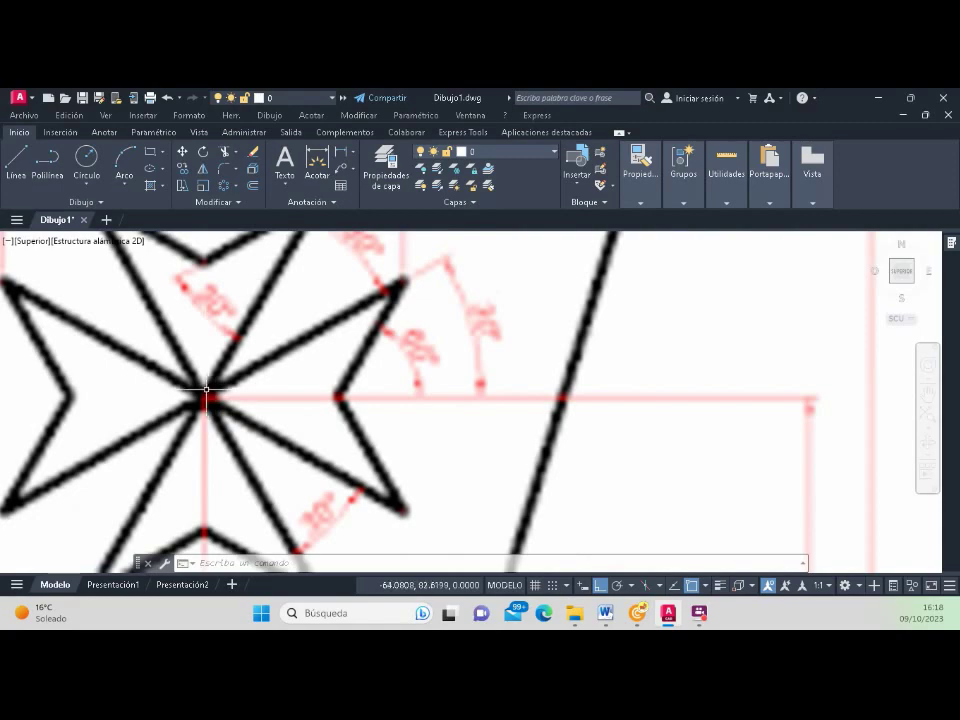
scroll(206, 393, "down", 3)
scroll(206, 393, "down", 2)
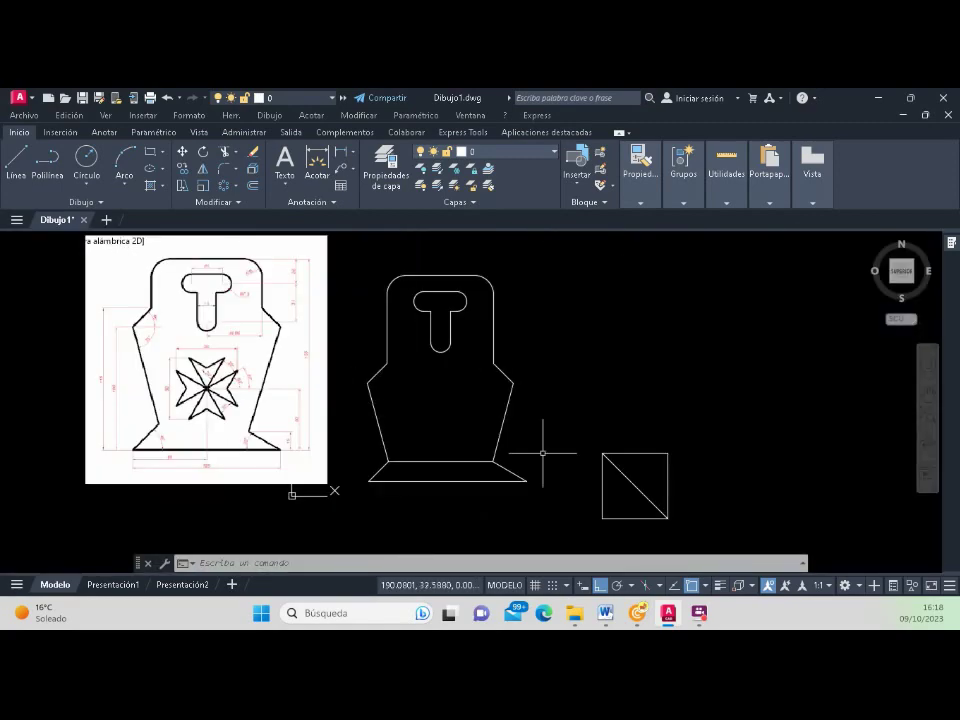
scroll(701, 511, "up", 2)
scroll(478, 428, "down", 2)
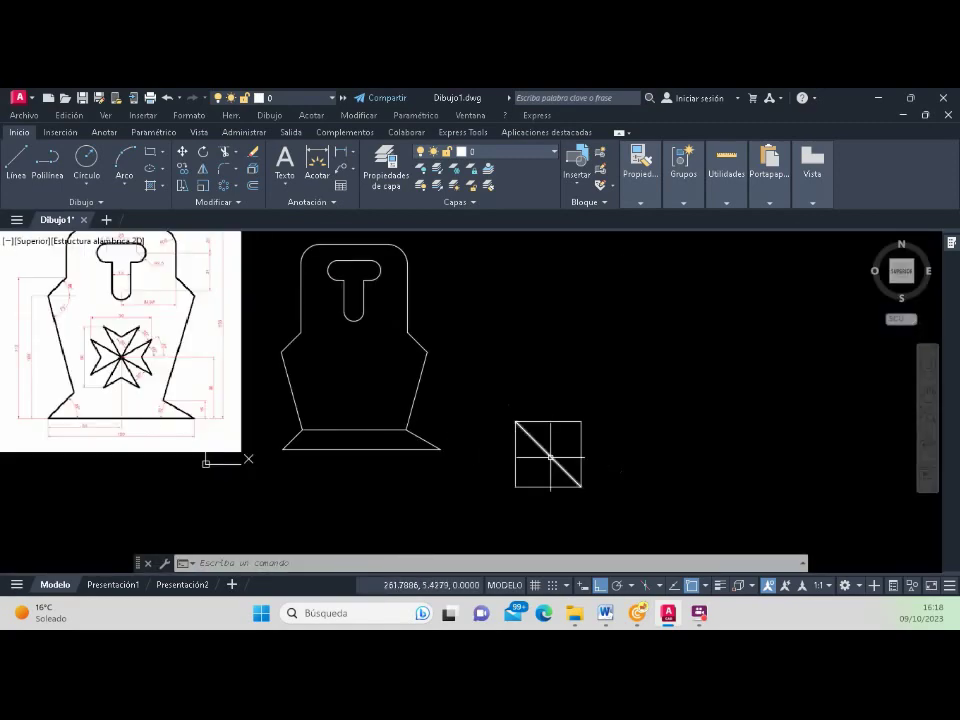
Step: Draw a vertical line rising straight up from the square's top edge
left_click(16, 160)
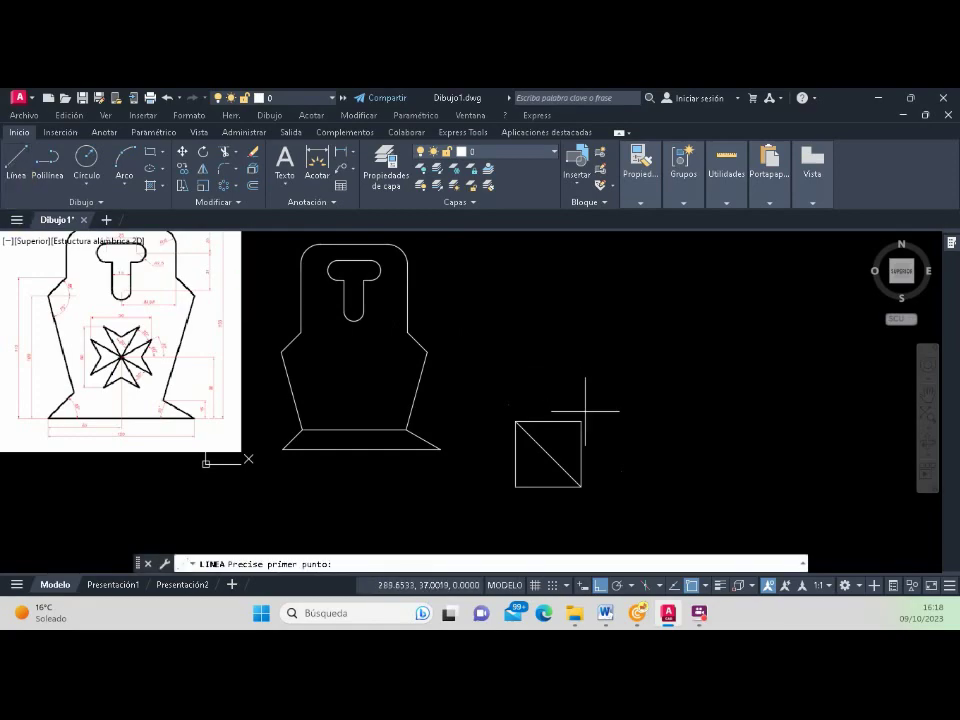
left_click(548, 422)
left_click(548, 360)
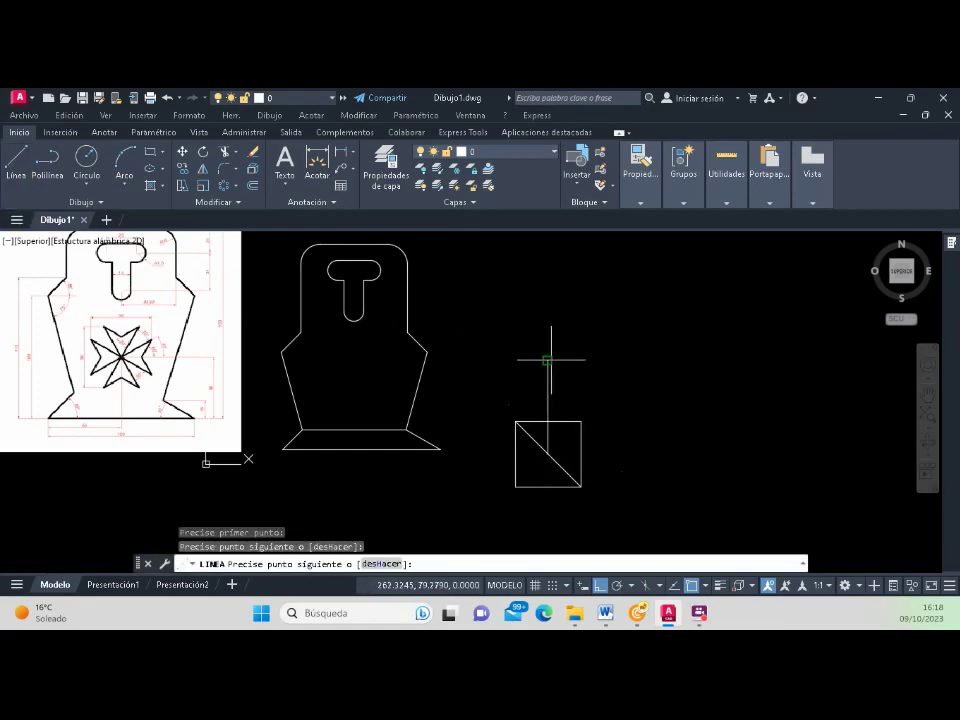
key("Return")
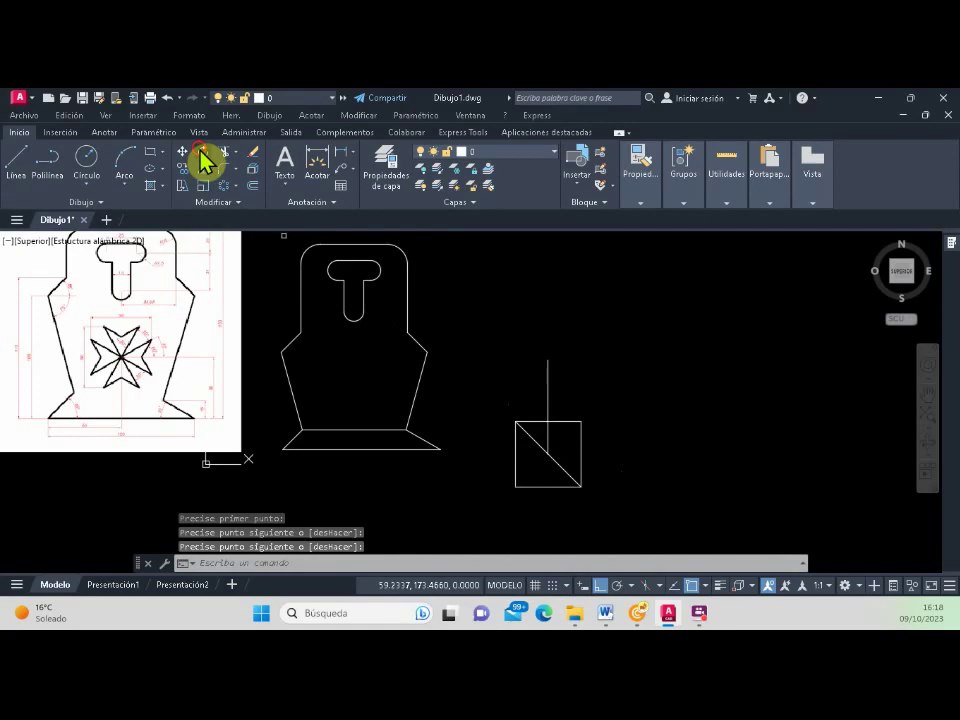
Step: Rotate the vertical line 30° about the square's centre
left_click(203, 152)
scroll(588, 474, "up", 2)
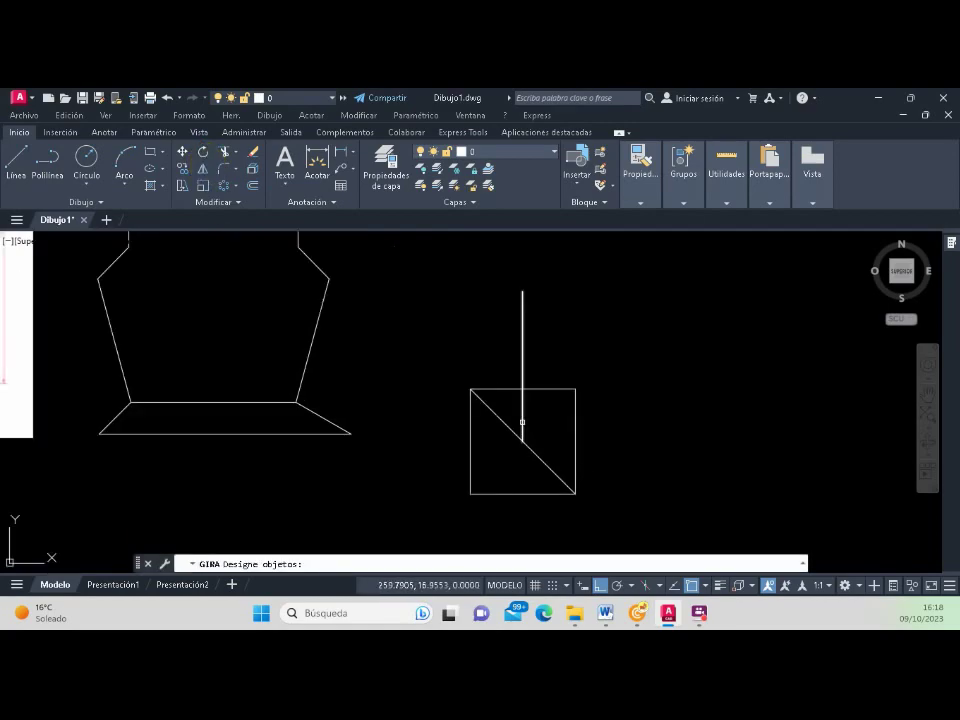
left_click(522, 422)
key("Return")
left_click(522, 441)
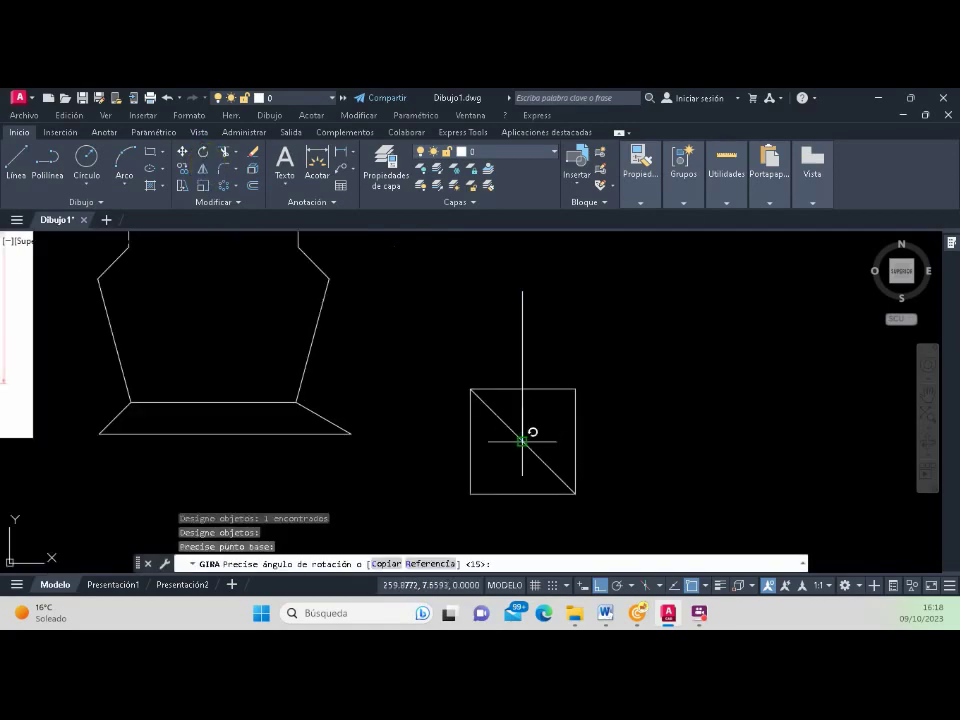
type("30")
key("Return")
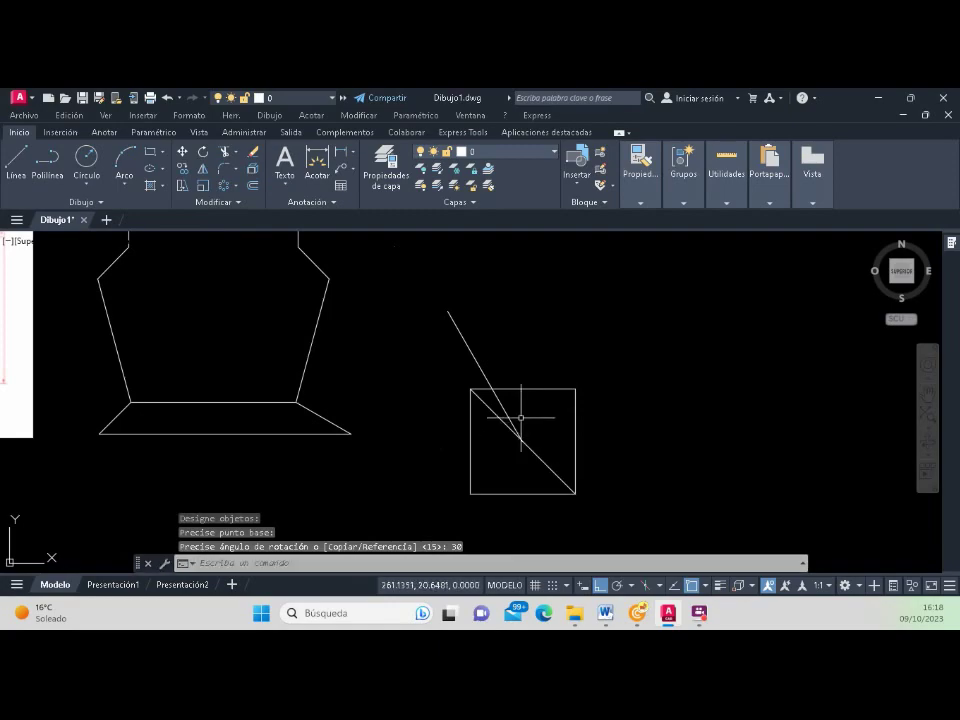
scroll(529, 400, "down", 2)
scroll(529, 400, "up", 2)
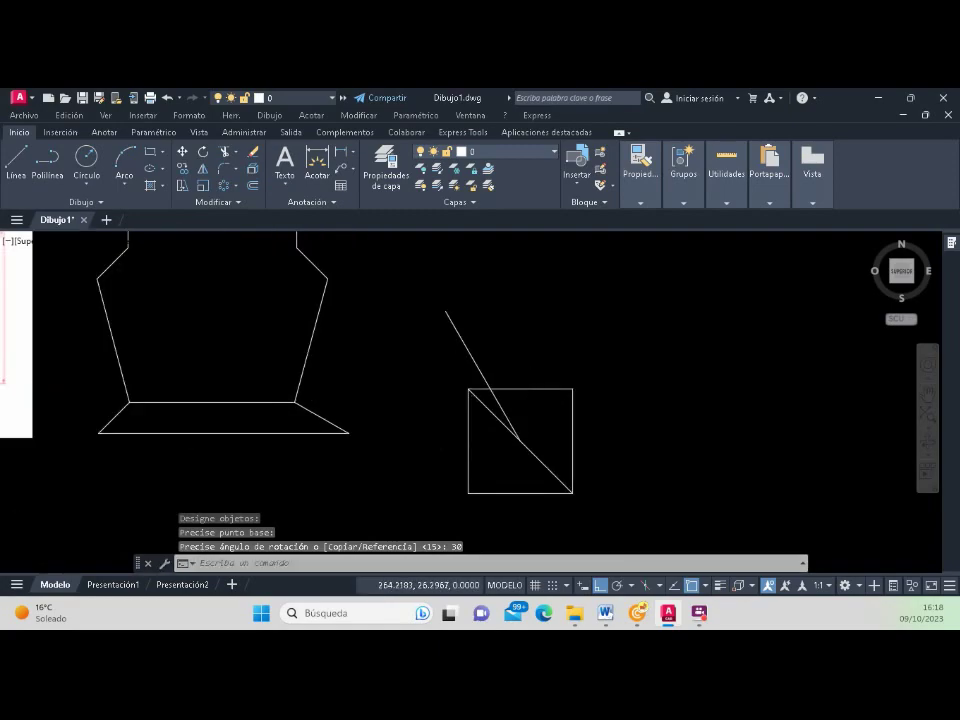
scroll(531, 400, "up", 2)
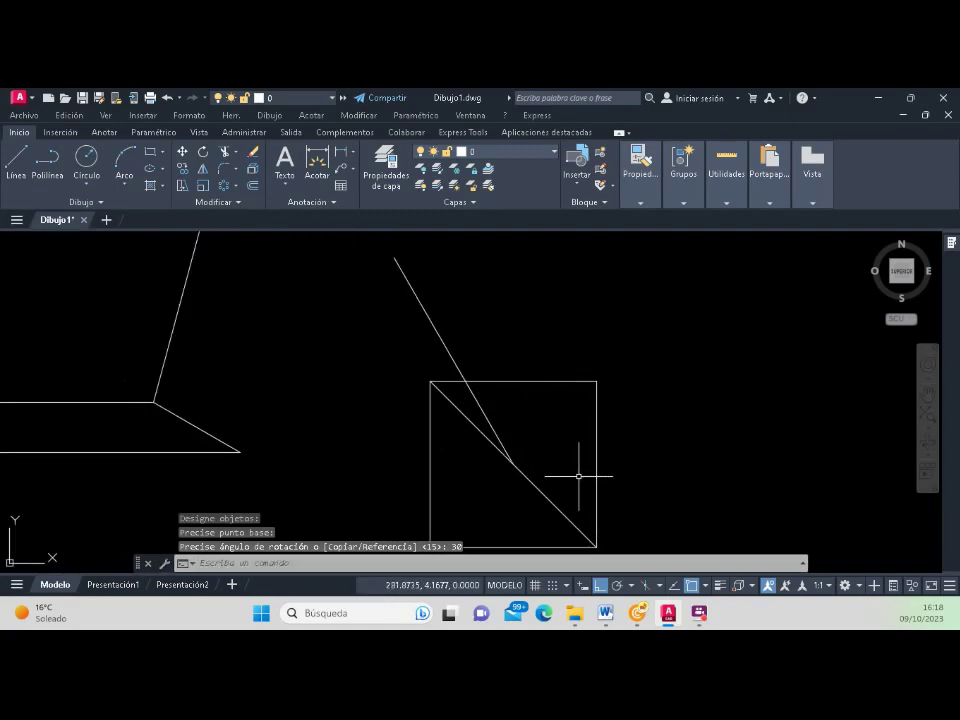
Step: Mirror the slanted line about a vertical axis through its lower end, keeping the original
left_click(203, 168)
left_click(458, 316)
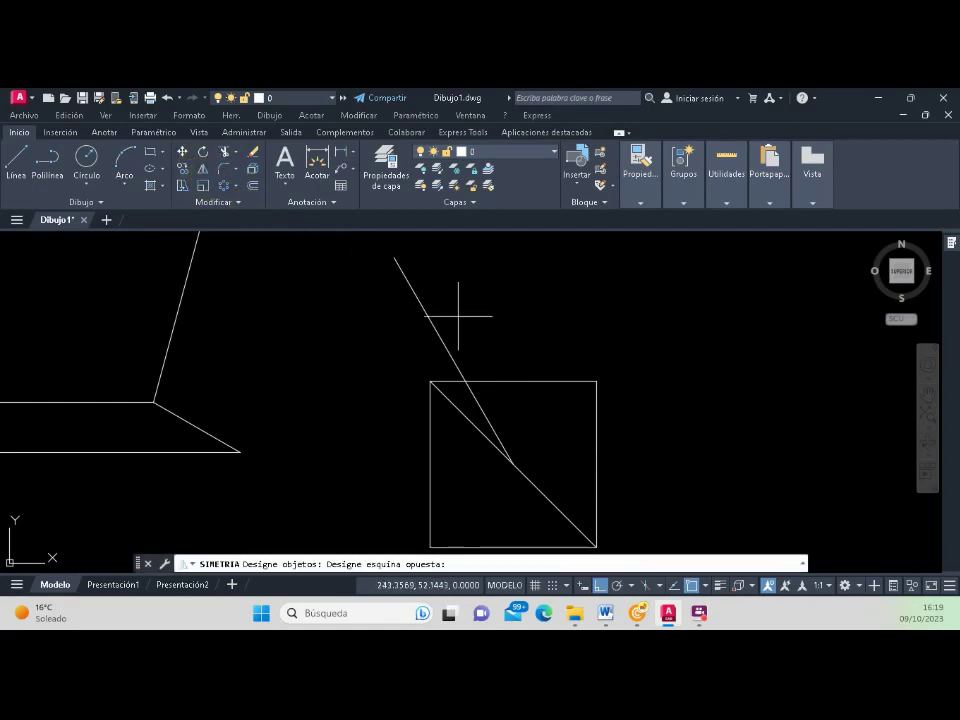
left_click(403, 317)
key("Return")
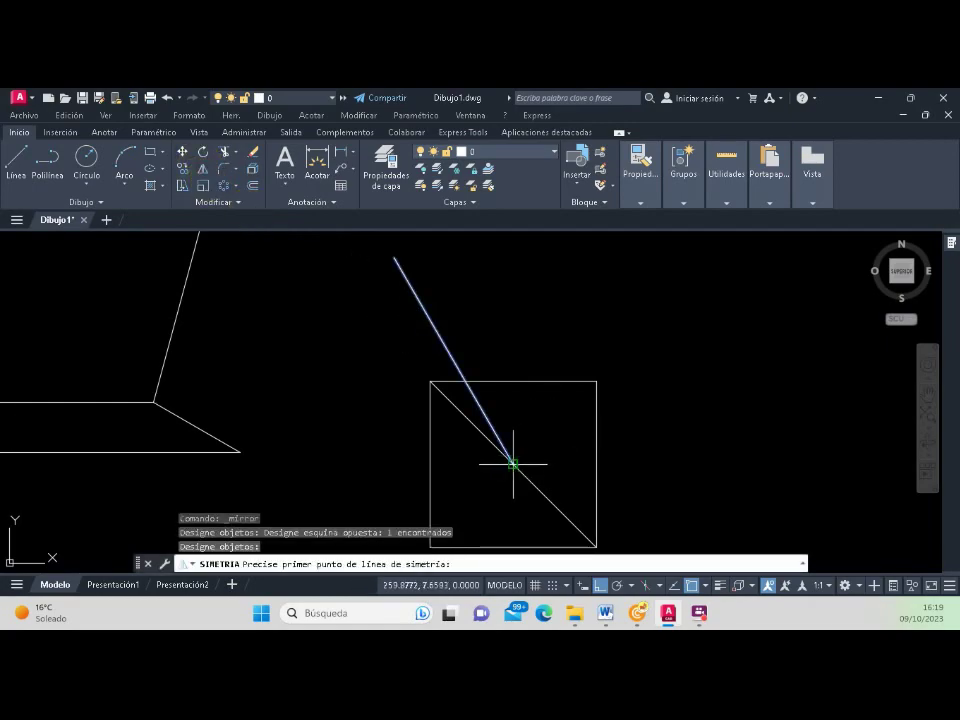
left_click(513, 463)
left_click(513, 321)
key("Return")
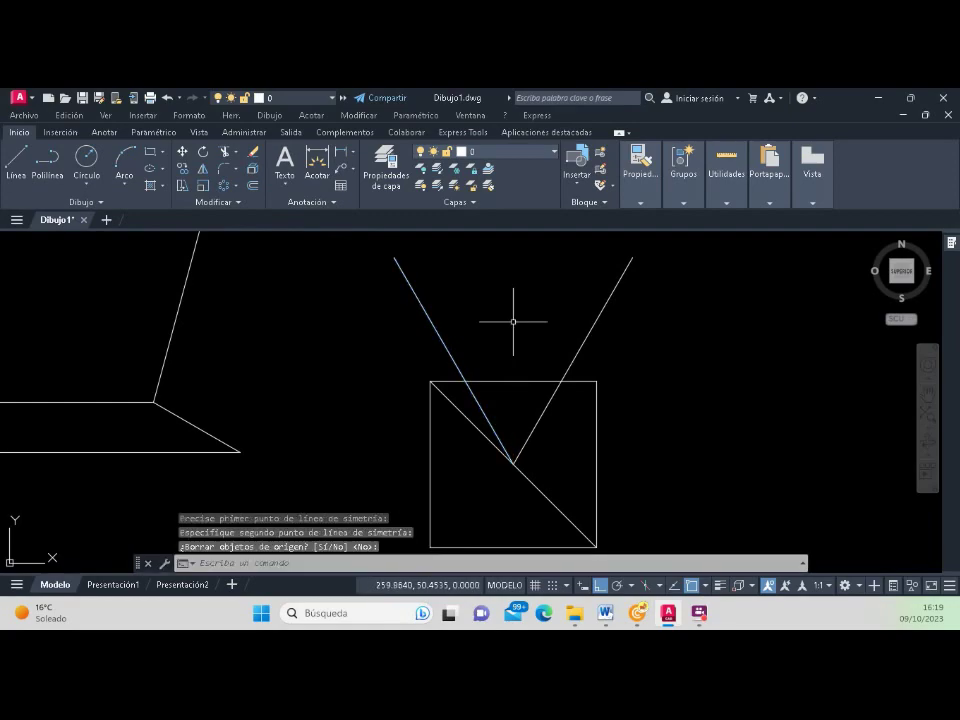
scroll(513, 321, "down", 2)
scroll(510, 326, "down", 2)
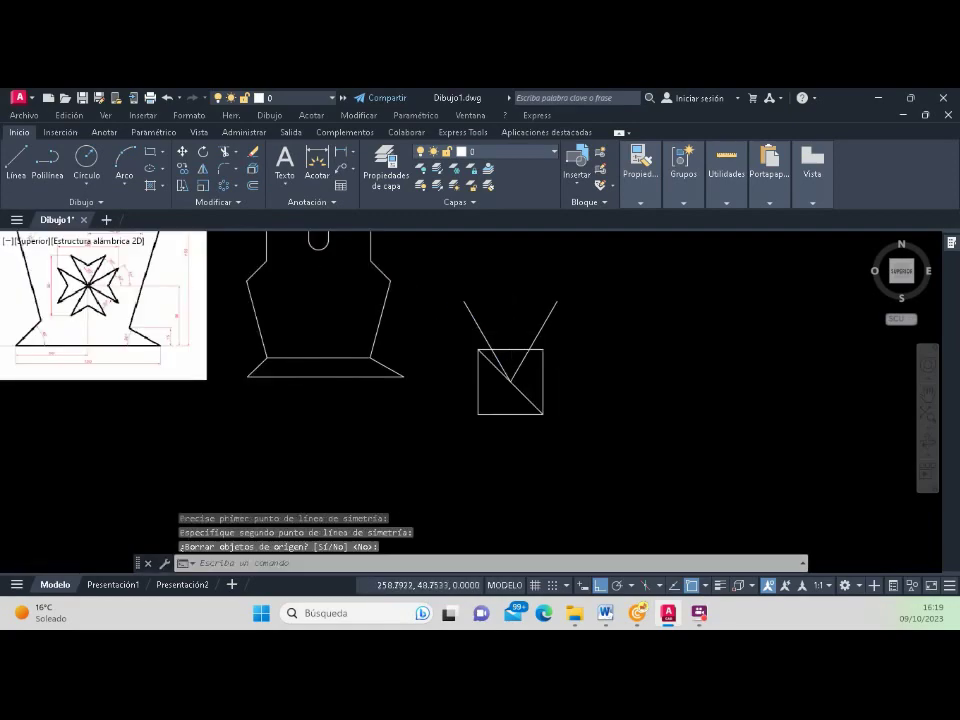
scroll(511, 330, "up", 2)
Step: Trim off the parts of the V lines above the square's top edge
left_click(224, 153)
right_click(314, 223)
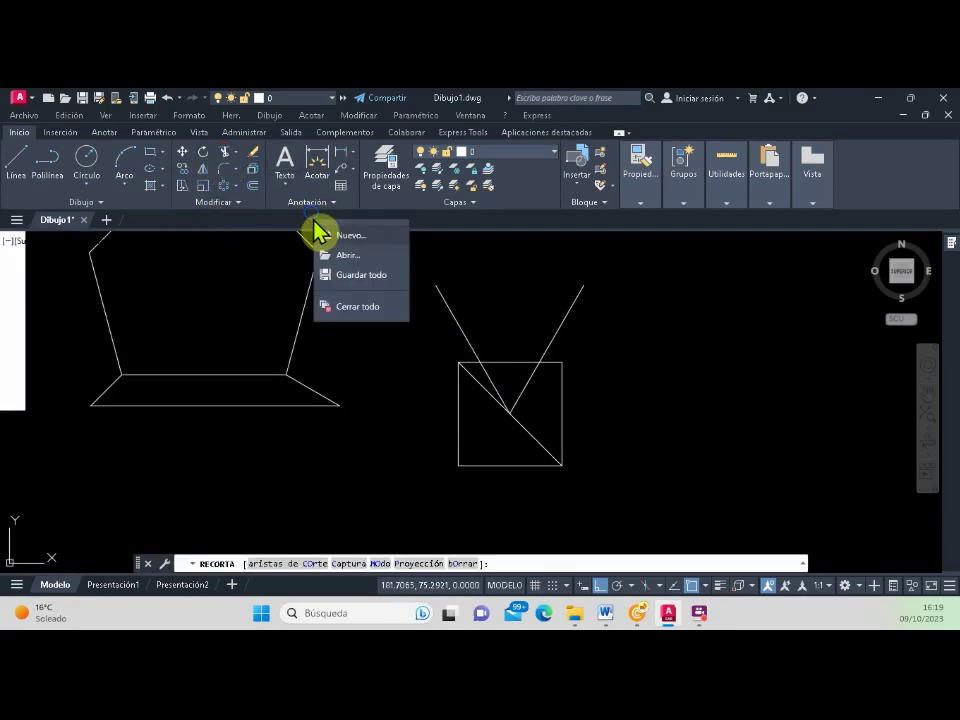
left_click(224, 158)
left_click(578, 339)
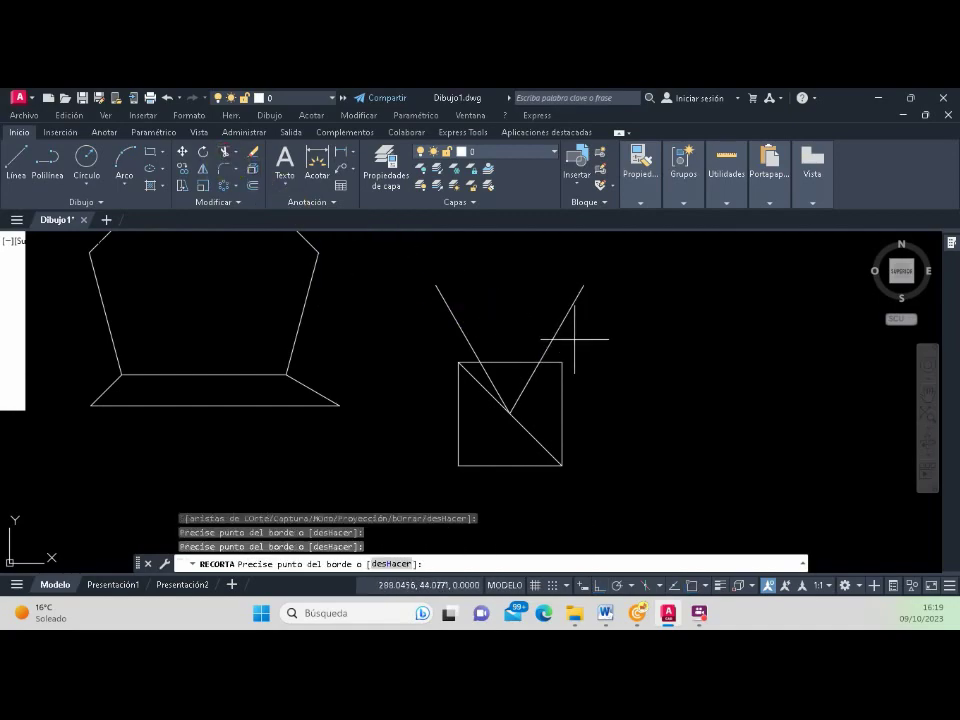
left_click(440, 311)
key("Return")
key("Return")
scroll(531, 344, "down", 4)
scroll(531, 344, "up", 4)
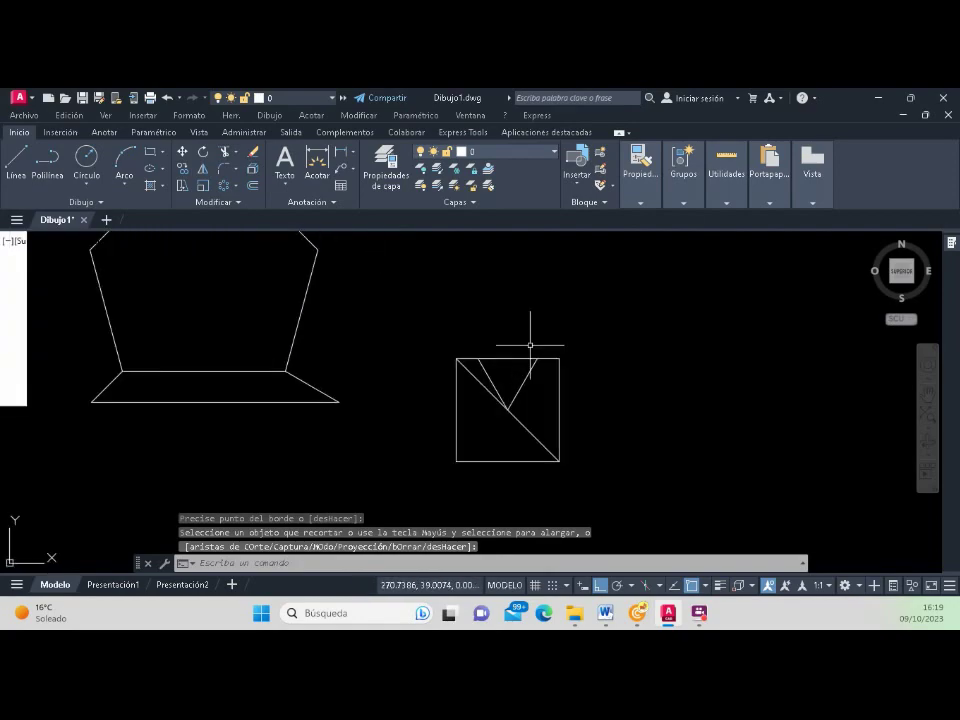
scroll(530, 344, "up", 1)
scroll(530, 345, "down", 3)
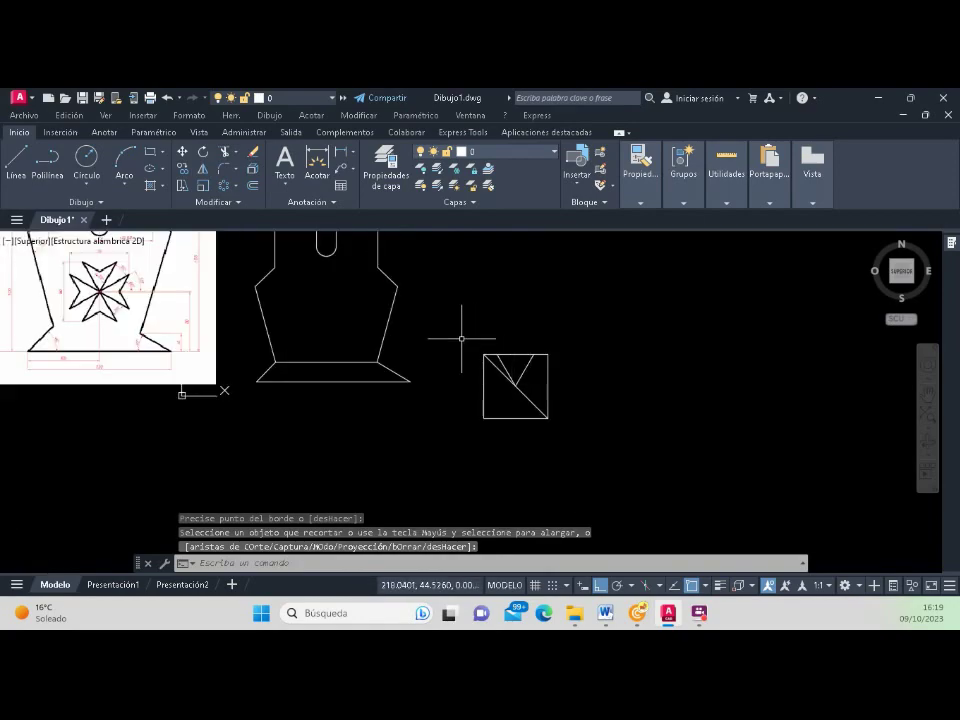
scroll(93, 266, "up", 5)
scroll(93, 266, "down", 1)
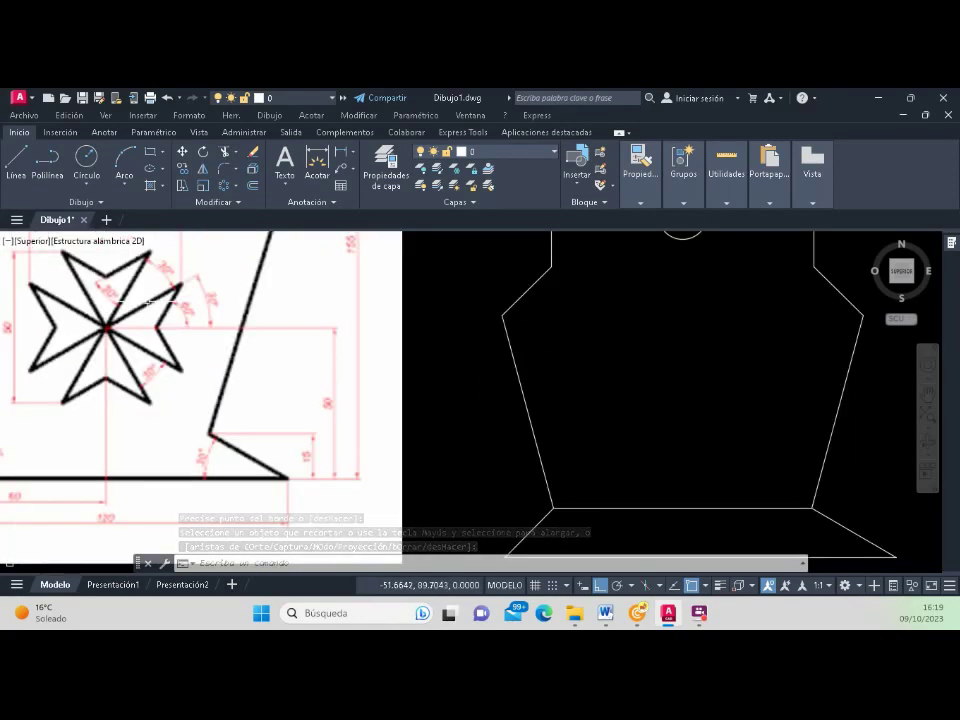
scroll(93, 266, "up", 5)
scroll(93, 266, "down", 3)
scroll(221, 296, "up", 2)
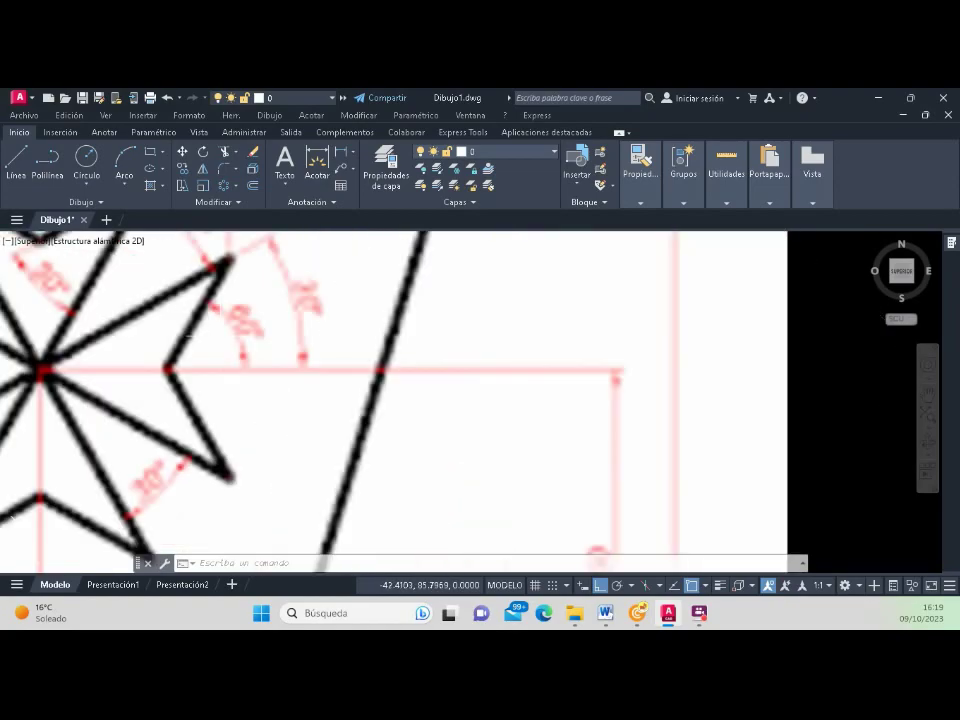
scroll(216, 336, "down", 3)
scroll(216, 336, "down", 4)
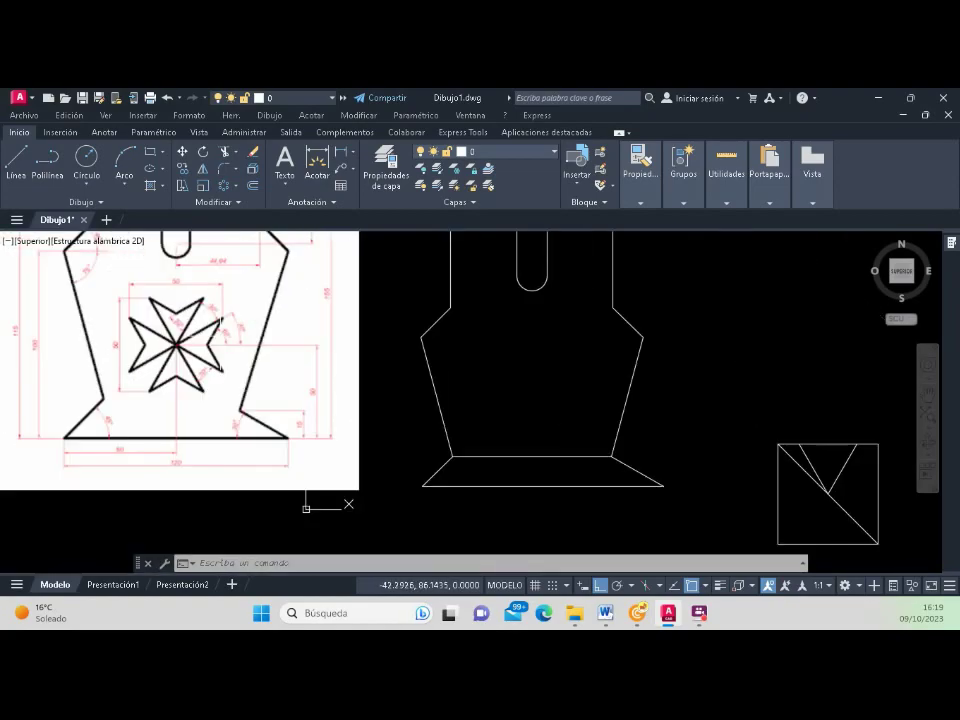
scroll(218, 322, "down", 2)
scroll(506, 393, "up", 2)
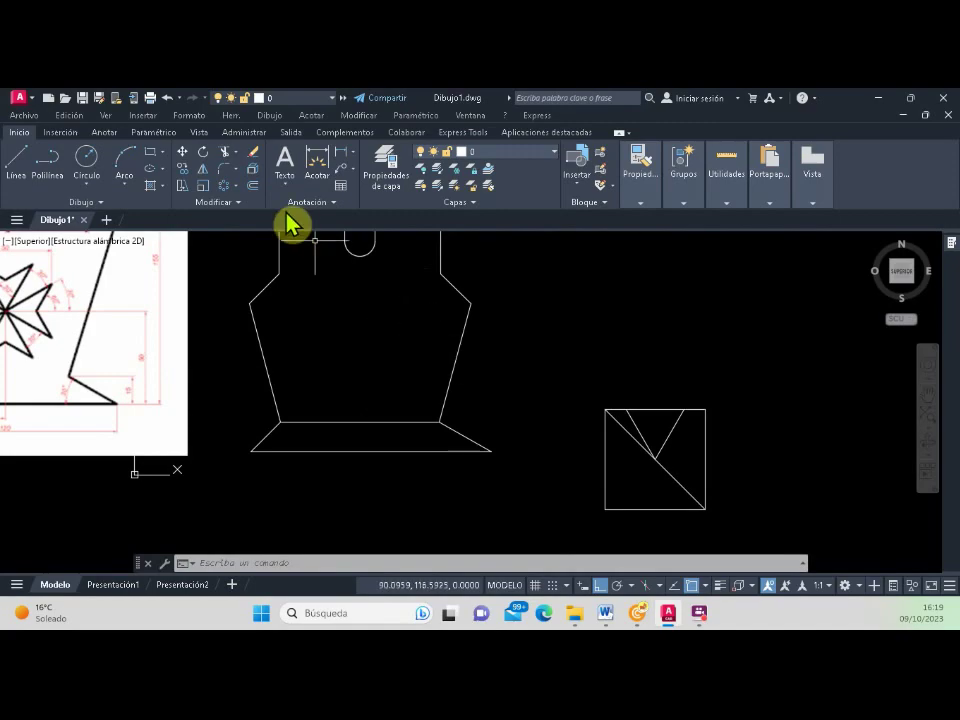
scroll(40, 303, "up", 2)
scroll(40, 303, "up", 2)
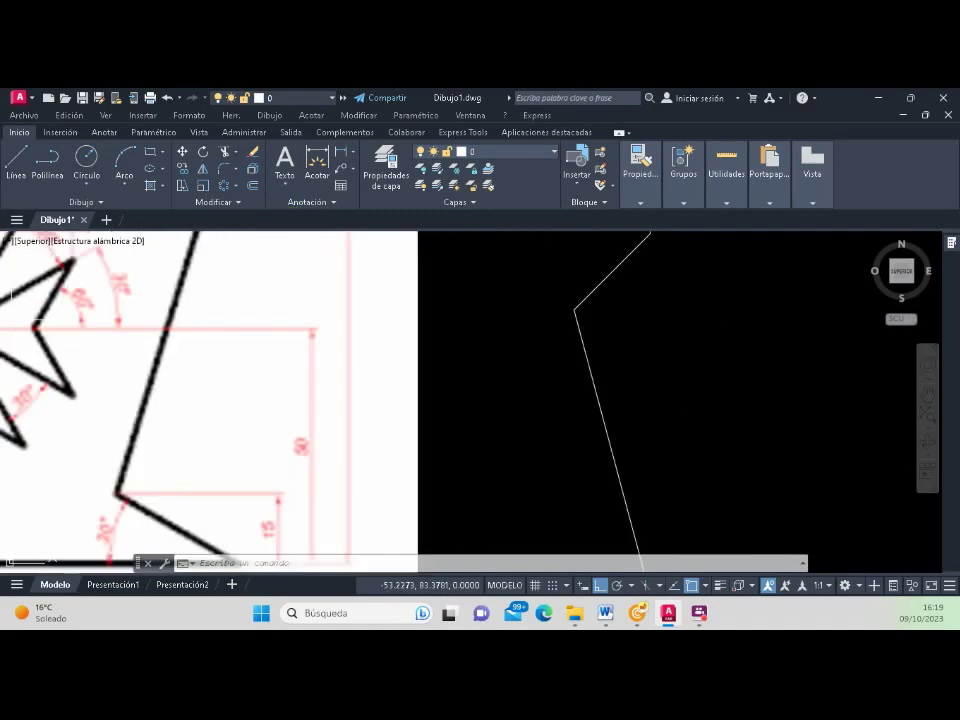
scroll(40, 303, "up", 2)
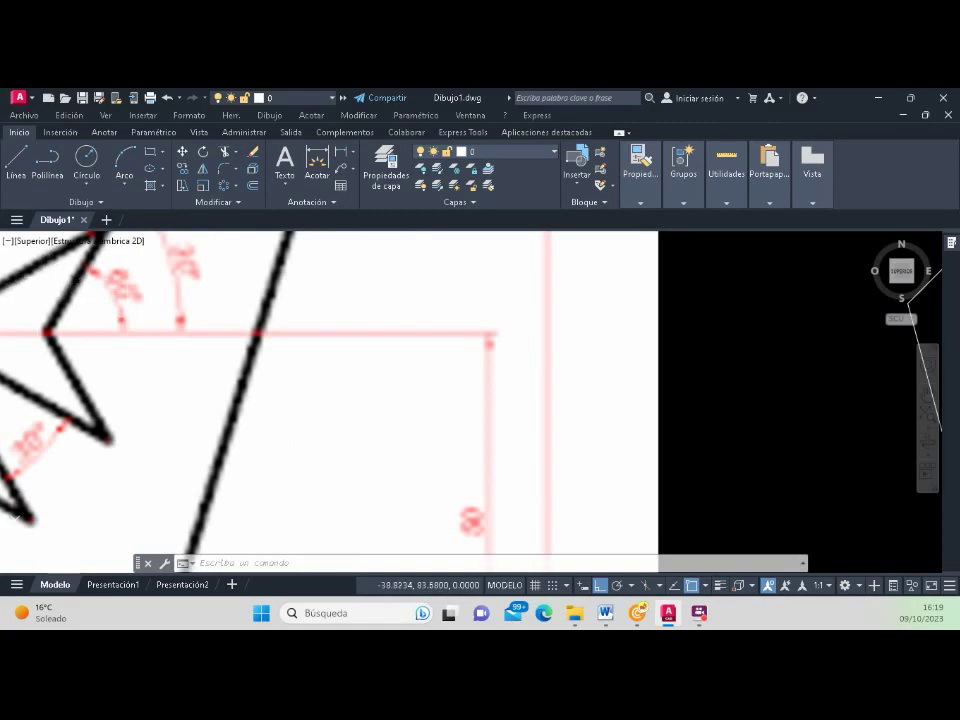
scroll(368, 353, "down", 3)
scroll(368, 353, "down", 3)
scroll(368, 353, "up", 2)
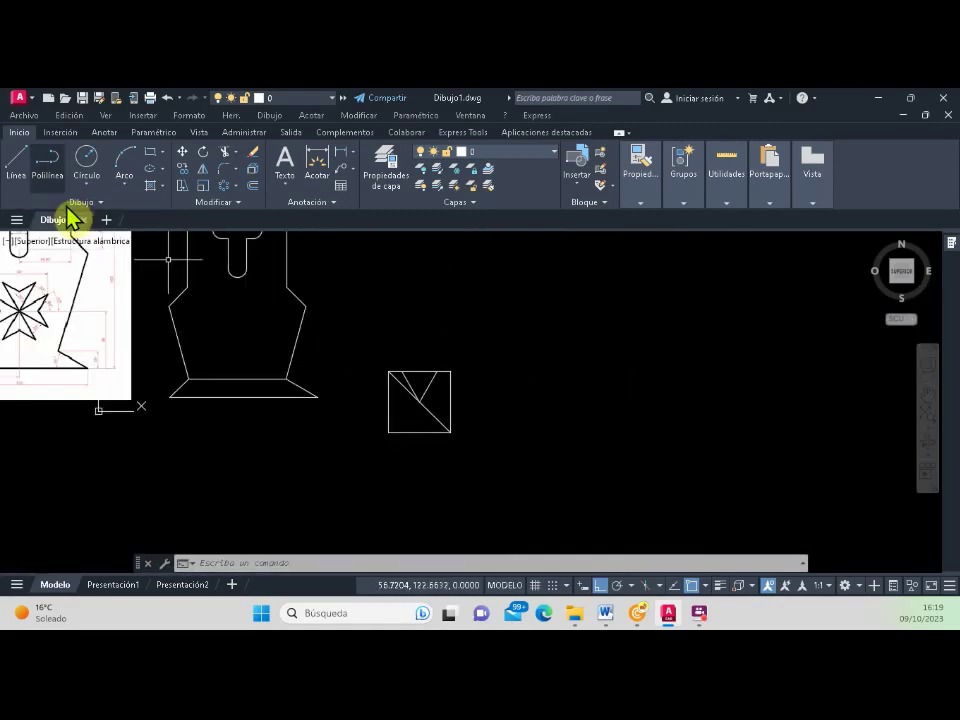
Step: Draw a vertical line right of the square and rotate it 60° about its top end
left_click(16, 160)
left_click(522, 328)
left_click(522, 430)
key("Return")
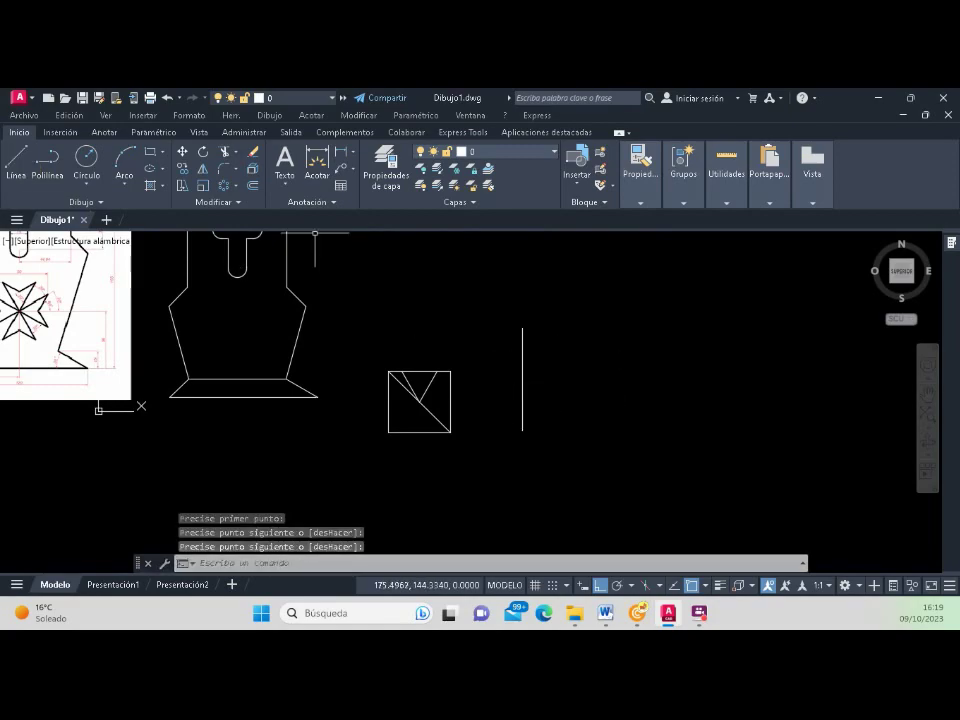
left_click(203, 151)
left_click(510, 364)
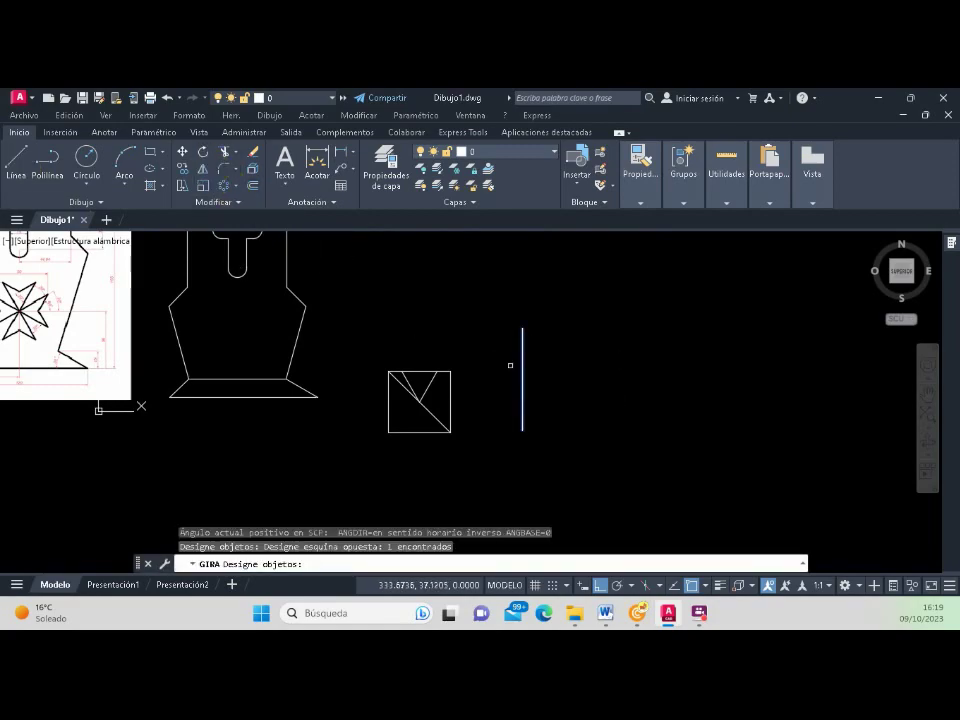
key("Return")
left_click(522, 328)
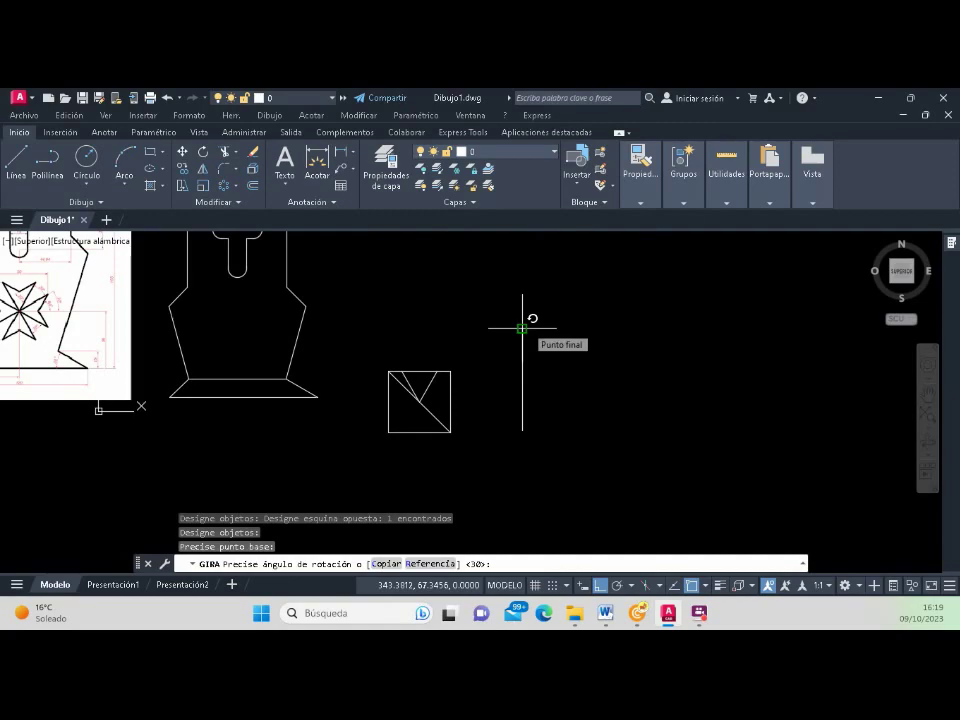
type("60")
key("Return")
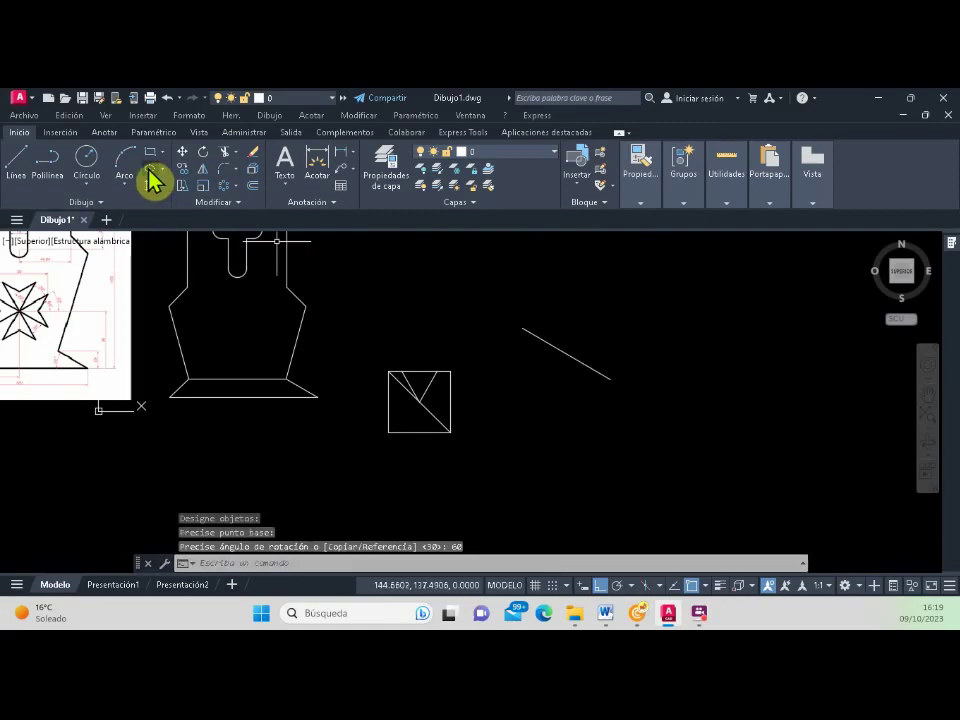
Step: Mirror the 60° line about a vertical axis through its top end, keeping the original
left_click(207, 169)
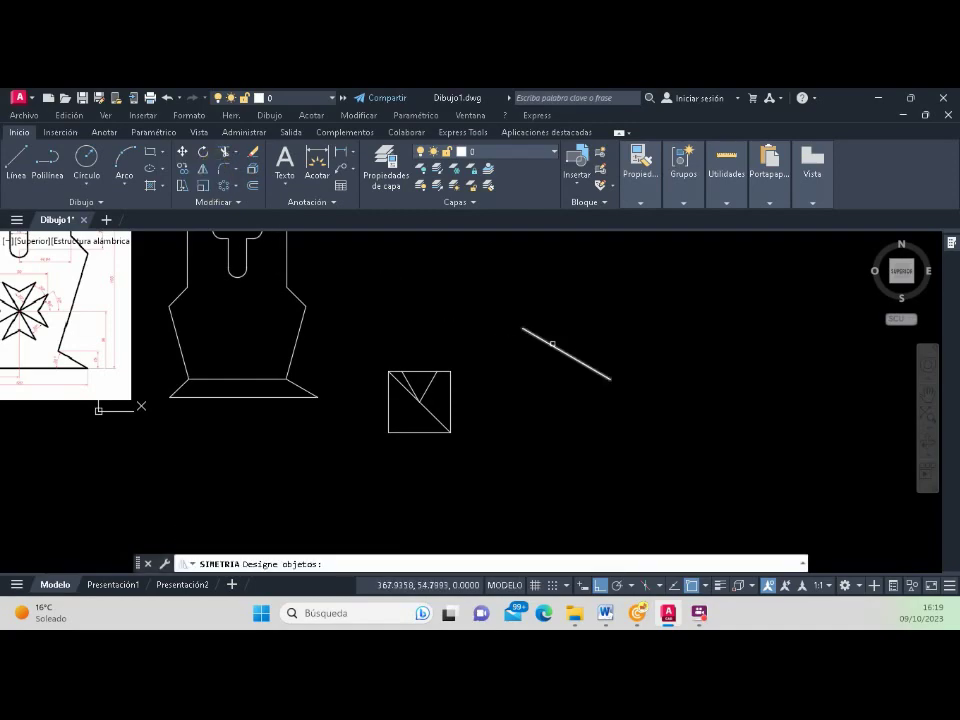
left_click(552, 343)
key("Return")
left_click(522, 328)
left_click(527, 395)
key("Return")
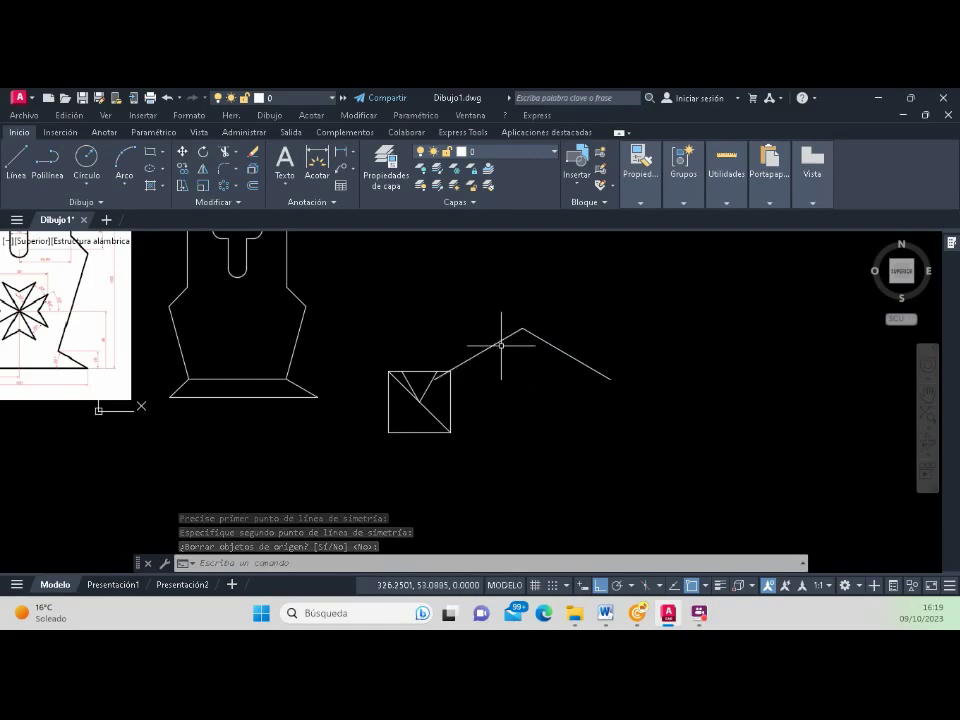
left_click(498, 343)
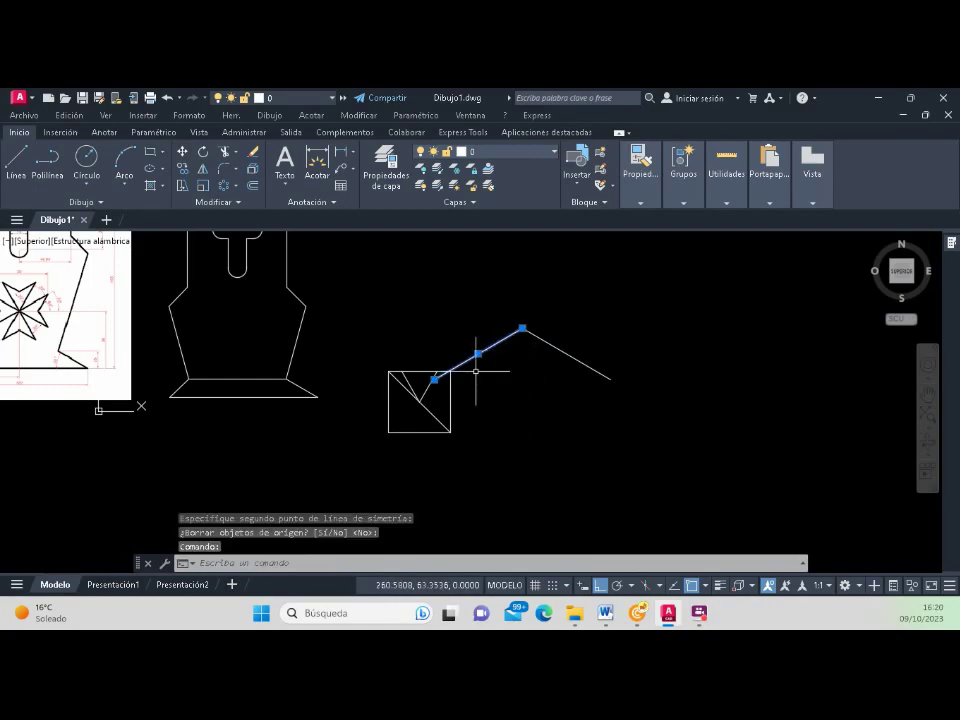
Step: Move the sloped line by its endpoint onto the square's top edge
left_click(184, 152)
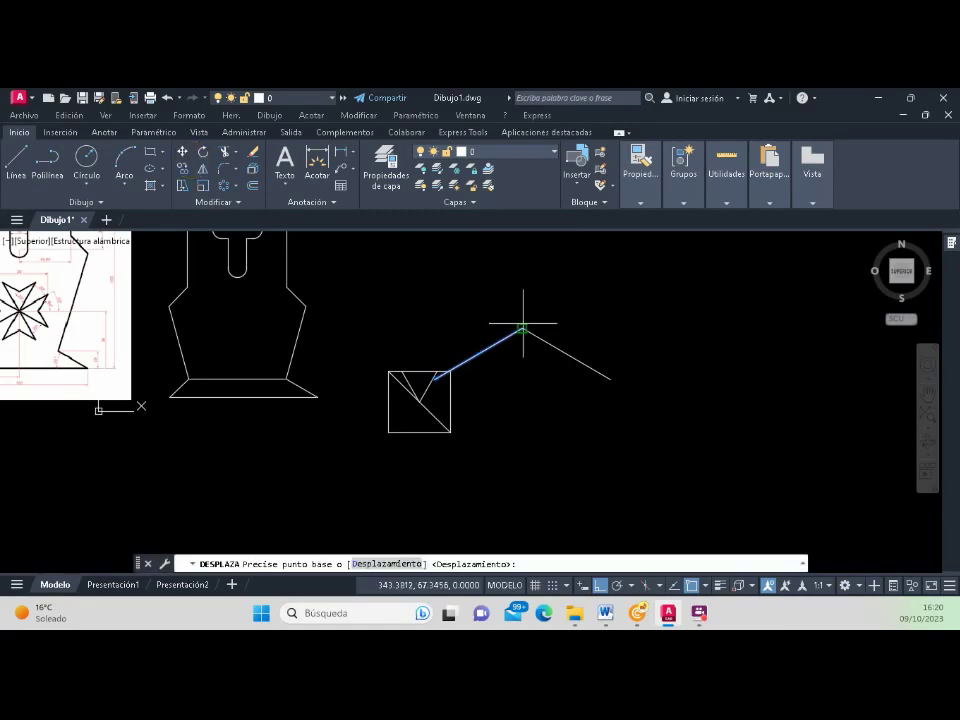
left_click(522, 328)
scroll(460, 343, "up", 2)
left_click(427, 381)
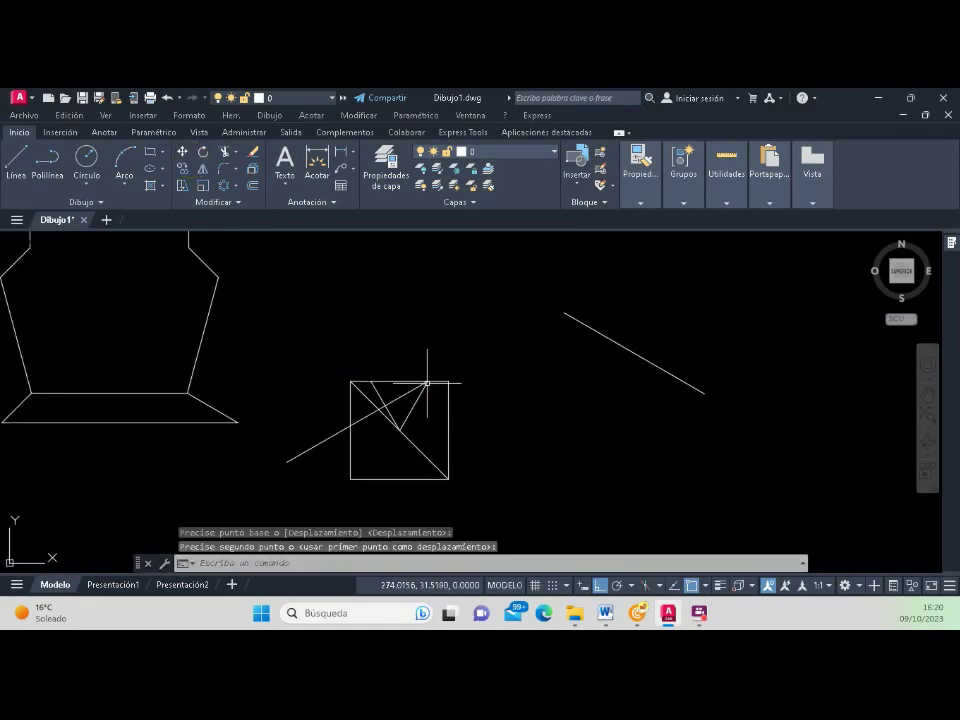
scroll(430, 383, "up", 2)
Step: Mirror the diagonal line about a vertical axis, keeping the source line
left_click(203, 168)
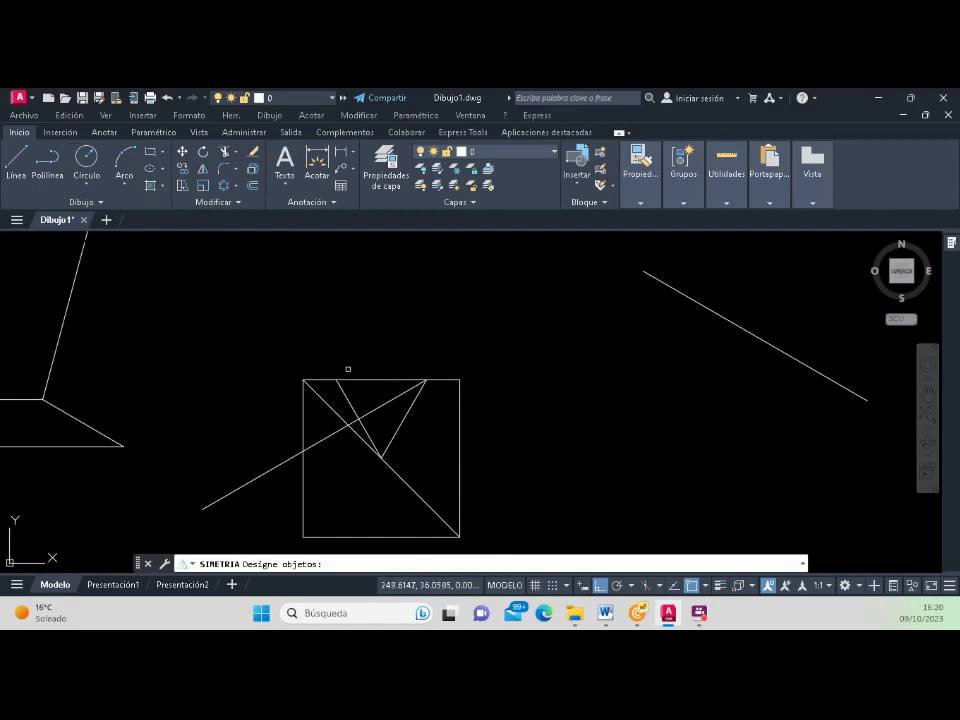
left_click(378, 403)
key("Return")
left_click(381, 380)
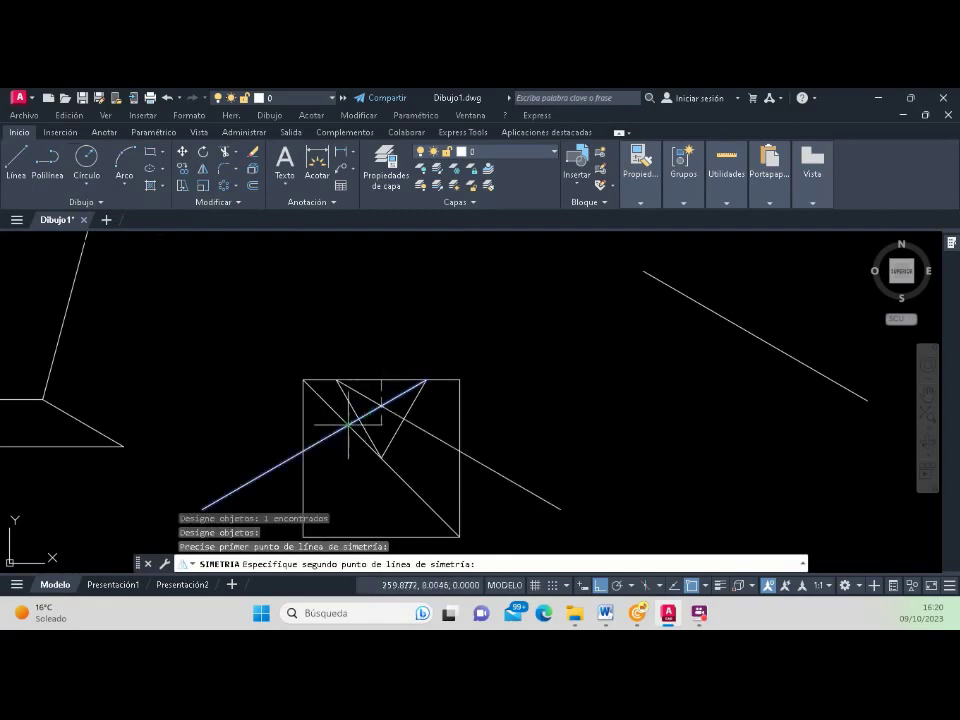
left_click(344, 492)
key("Return")
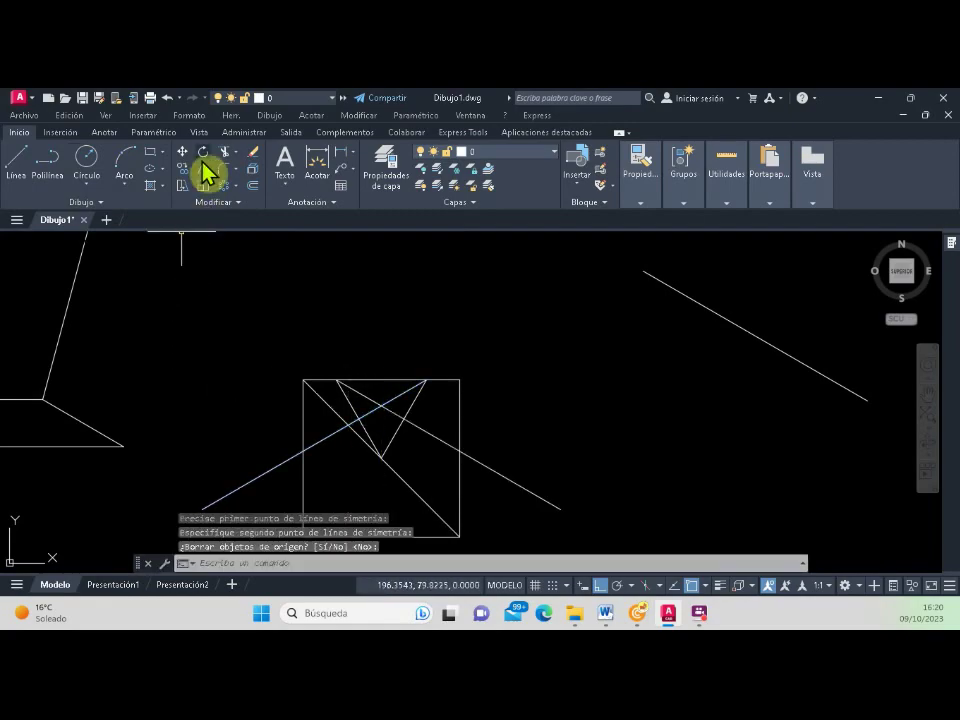
left_click(225, 152)
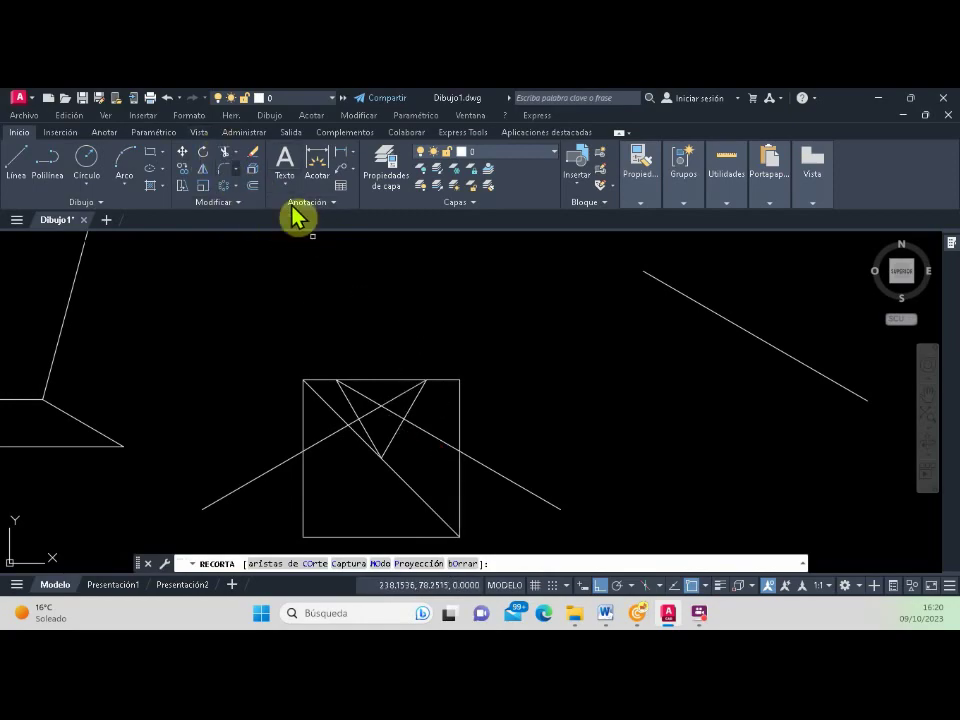
Step: Fillet the two sloping lines with radius 0 into a sharp V corner
left_click(225, 169)
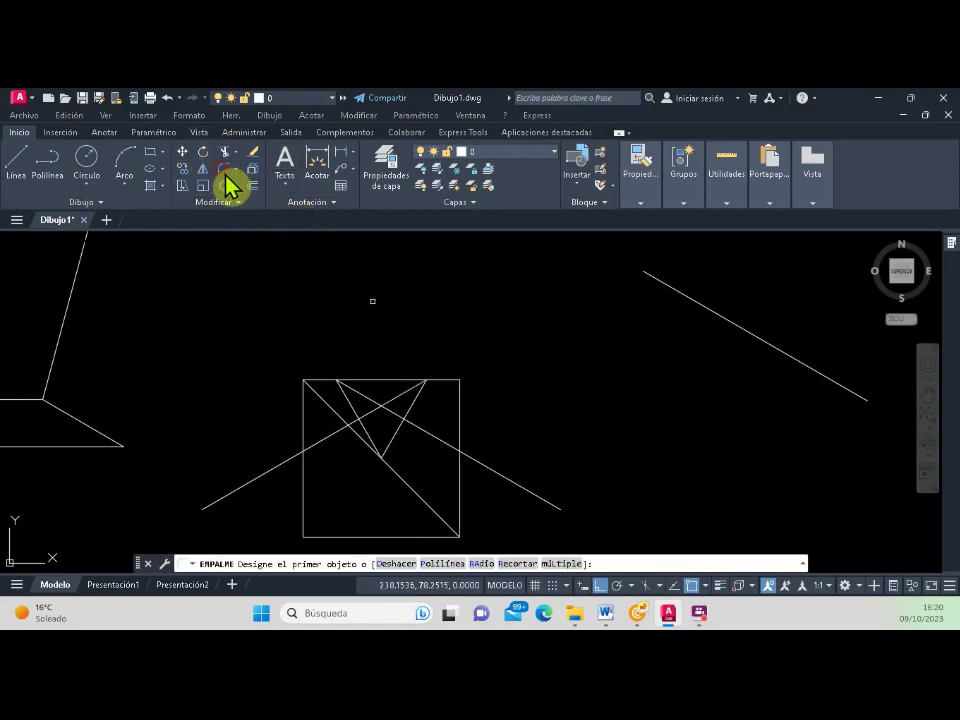
left_click(478, 563)
type("0")
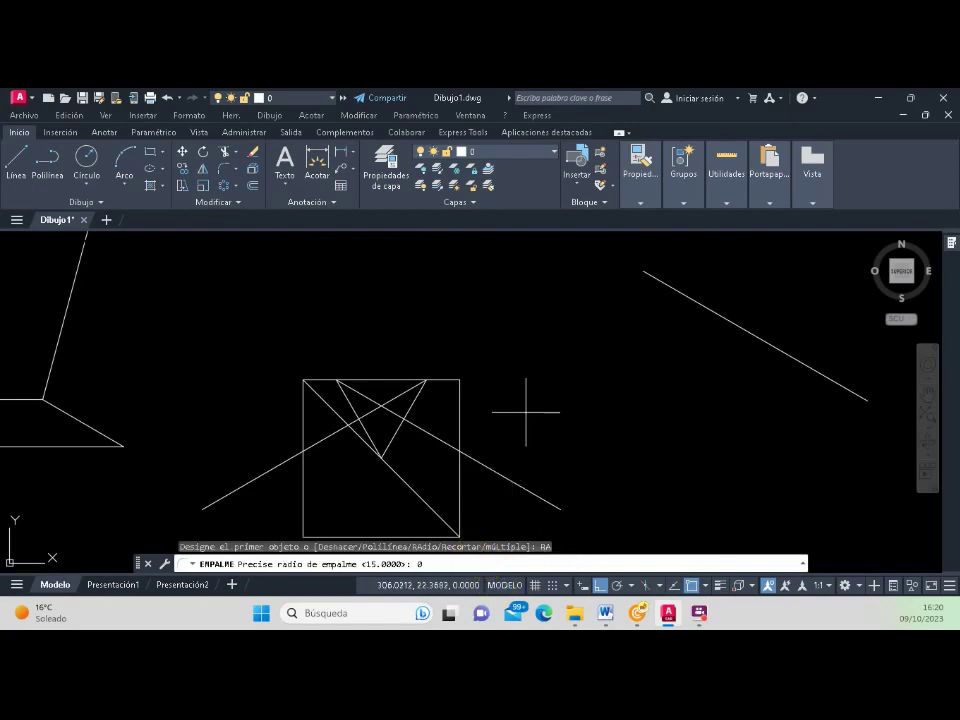
key("Return")
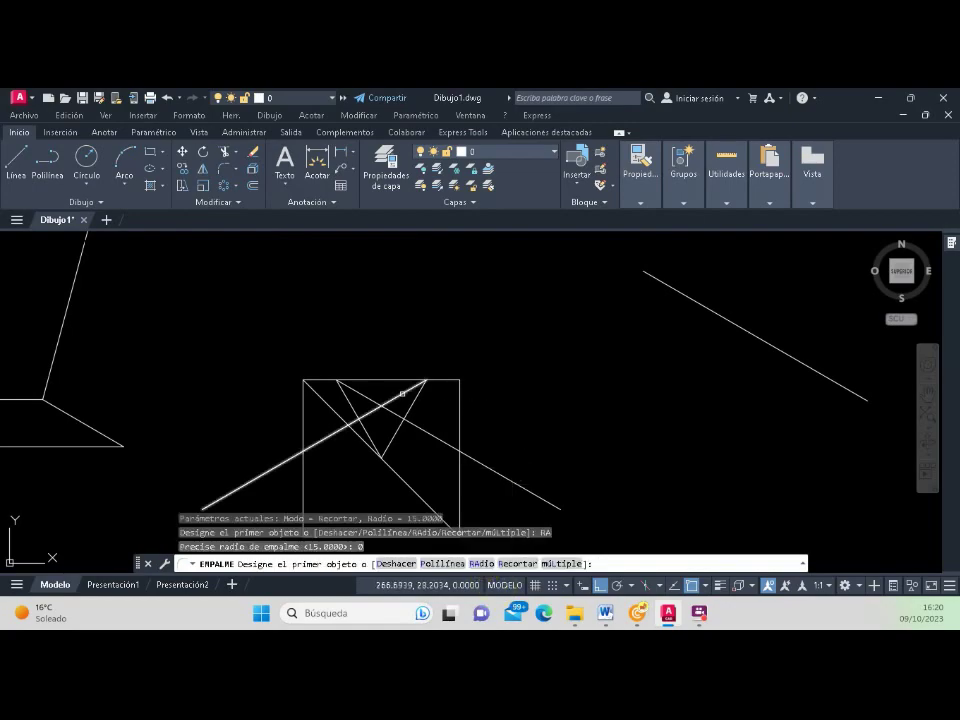
left_click(400, 395)
left_click(357, 389)
Step: Delete the square's leftover diagonal and the stray sloping line on the right
scroll(360, 390, "down", 4)
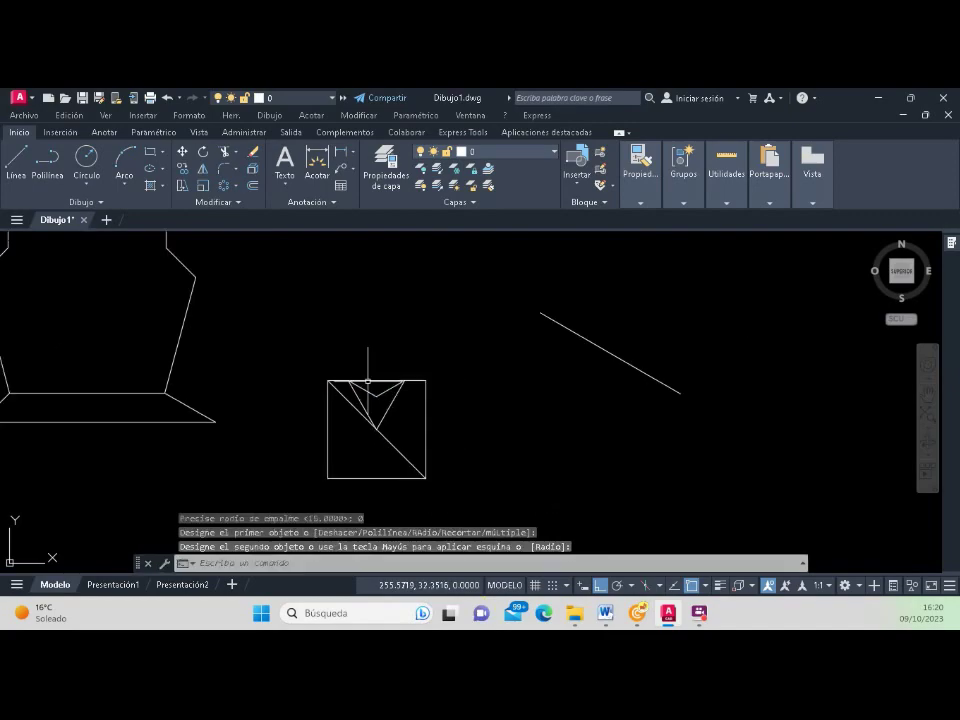
scroll(360, 390, "down", 2)
scroll(360, 390, "up", 2)
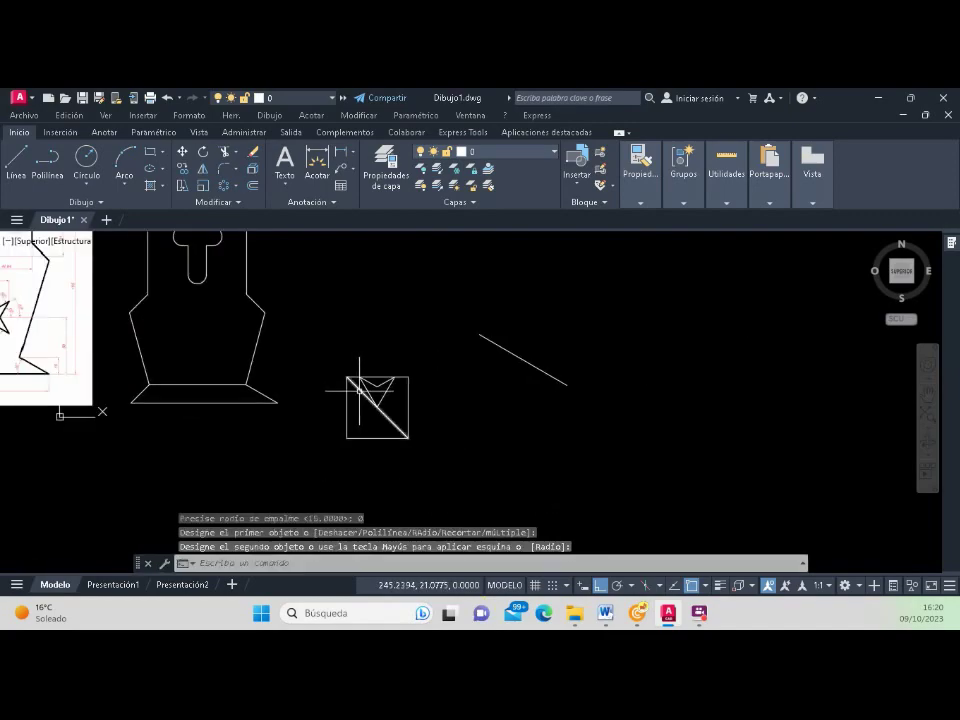
left_click(362, 390)
left_click(512, 352)
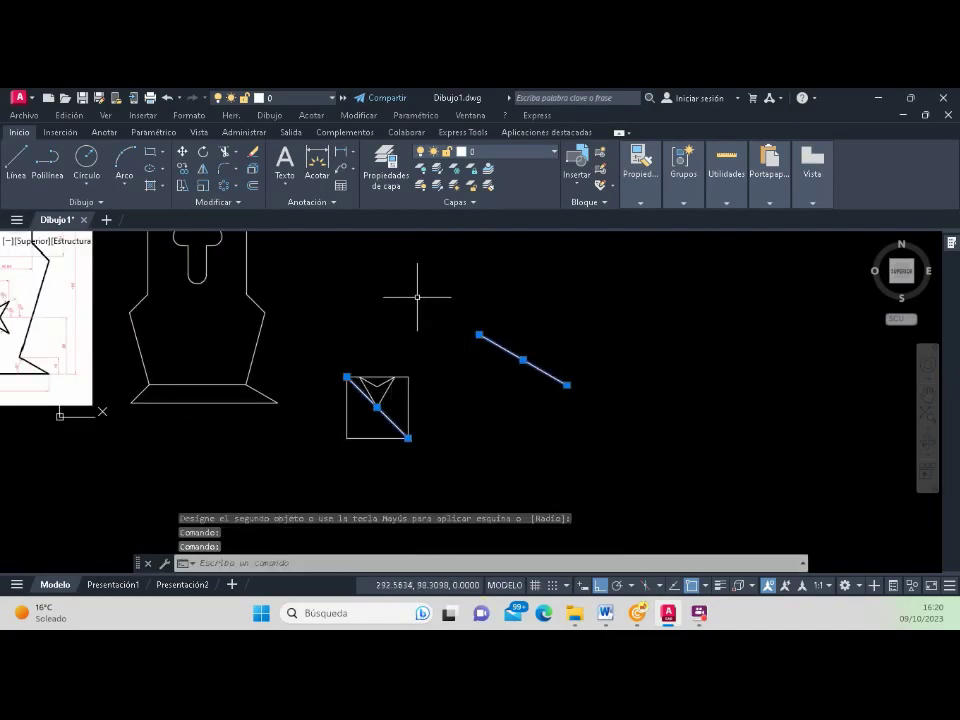
key("Delete")
scroll(417, 297, "down", 4)
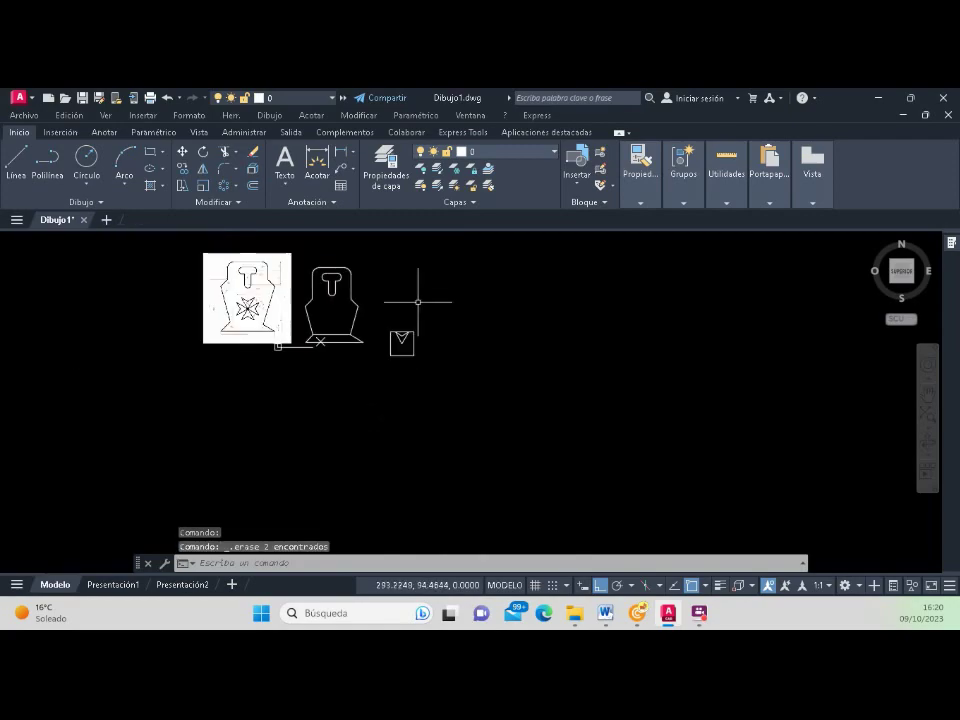
scroll(302, 295, "up", 4)
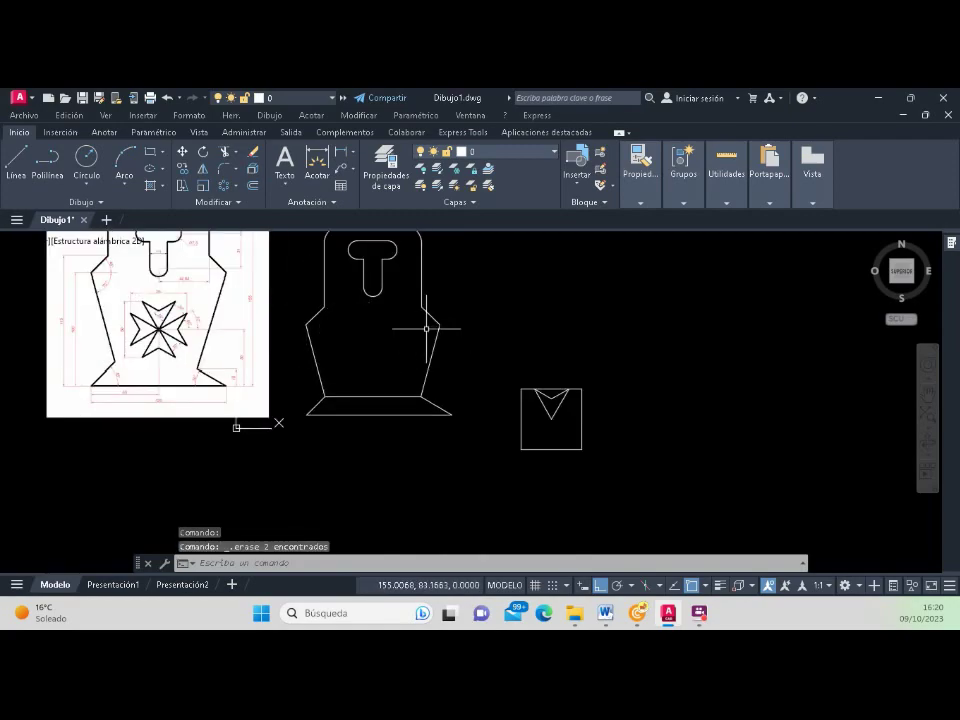
scroll(537, 382, "up", 2)
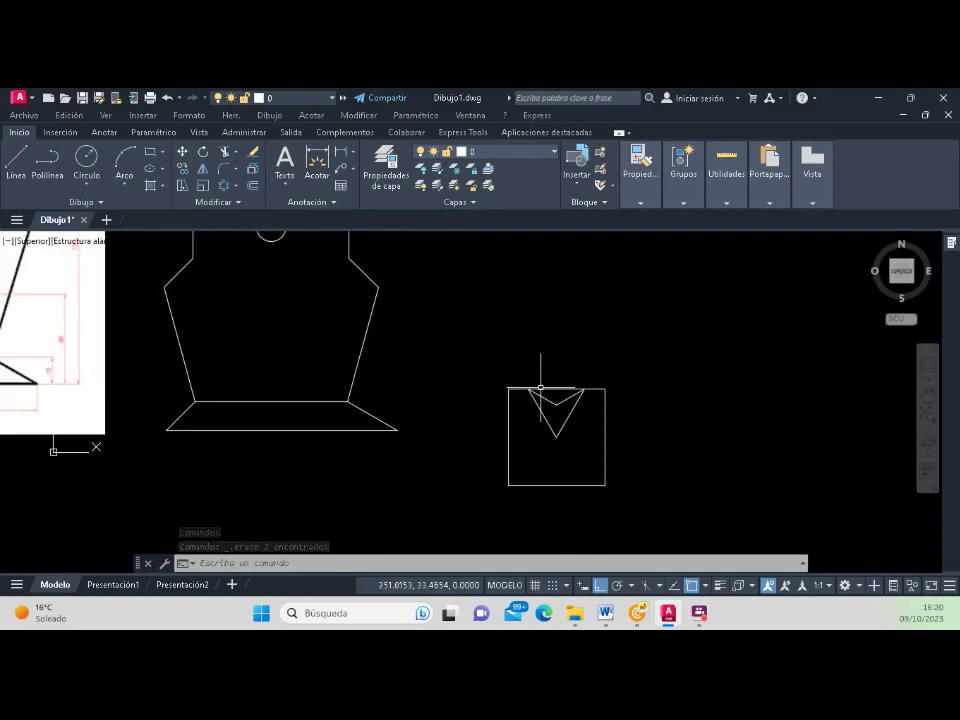
scroll(541, 392, "up", 2)
scroll(499, 350, "down", 3)
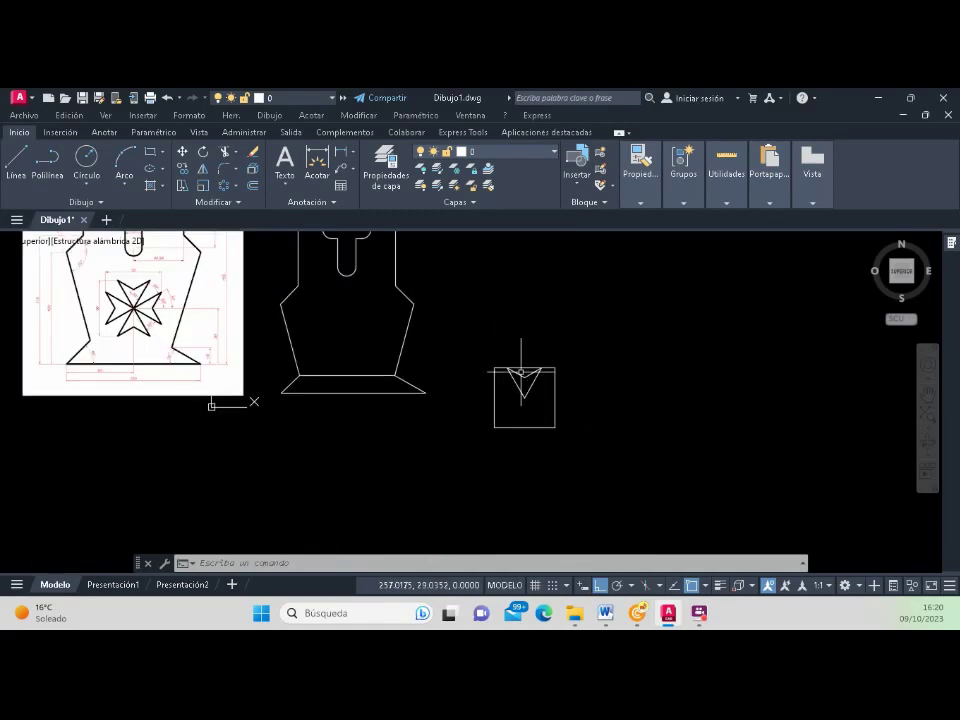
scroll(523, 372, "up", 2)
scroll(520, 380, "down", 2)
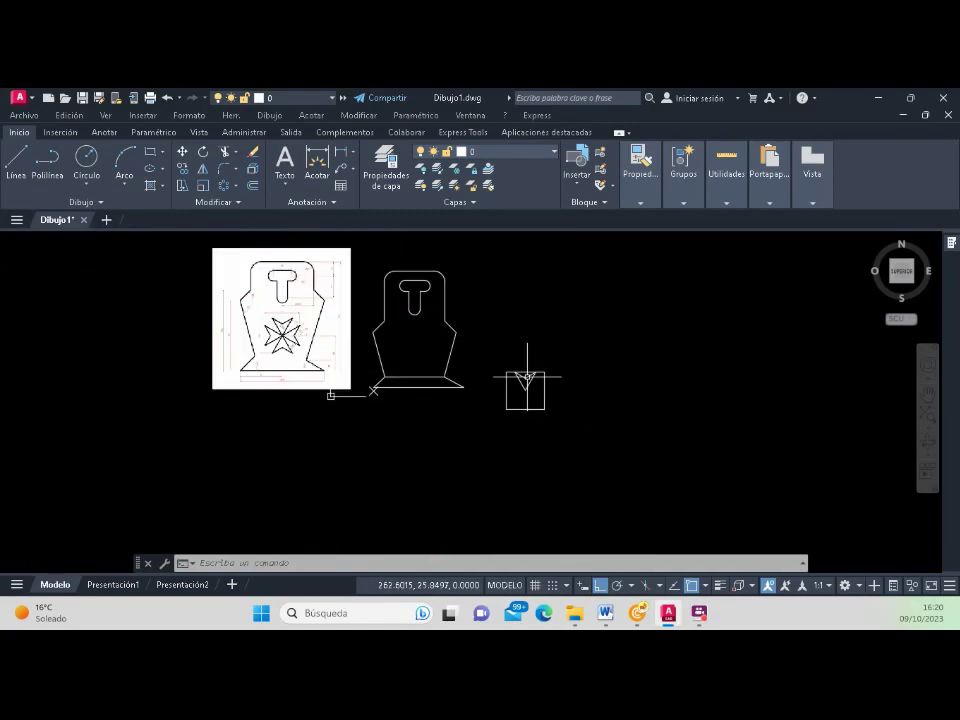
scroll(525, 378, "up", 1)
scroll(527, 376, "up", 3)
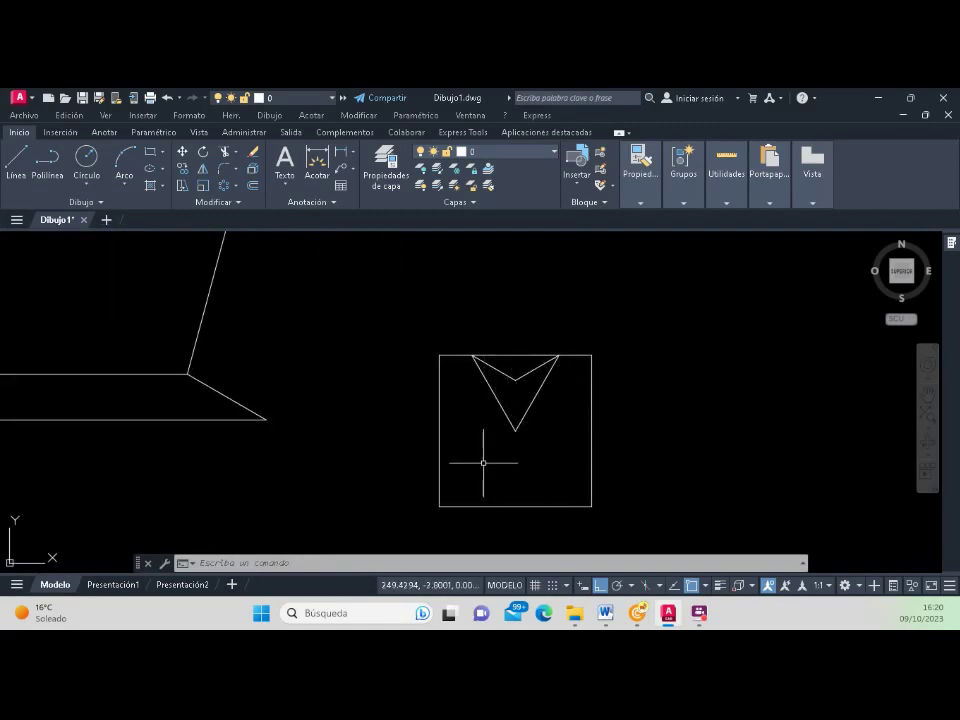
Step: Launch Copy and drag a selection window around the V-notch's two sloping lines
left_click(184, 169)
left_click(463, 336)
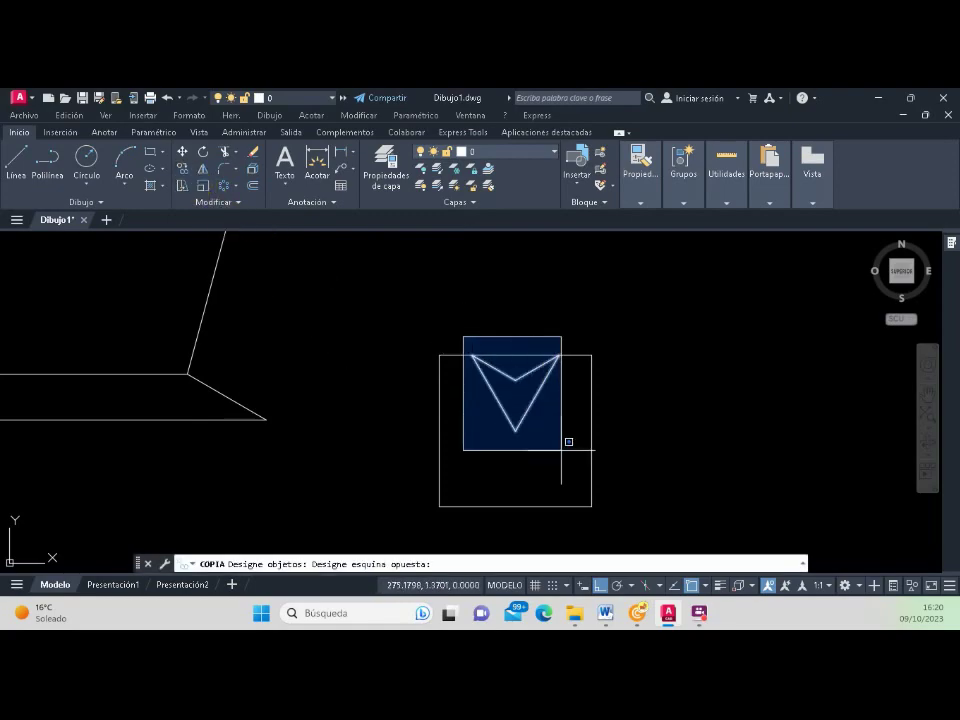
scroll(574, 444, "up", 2)
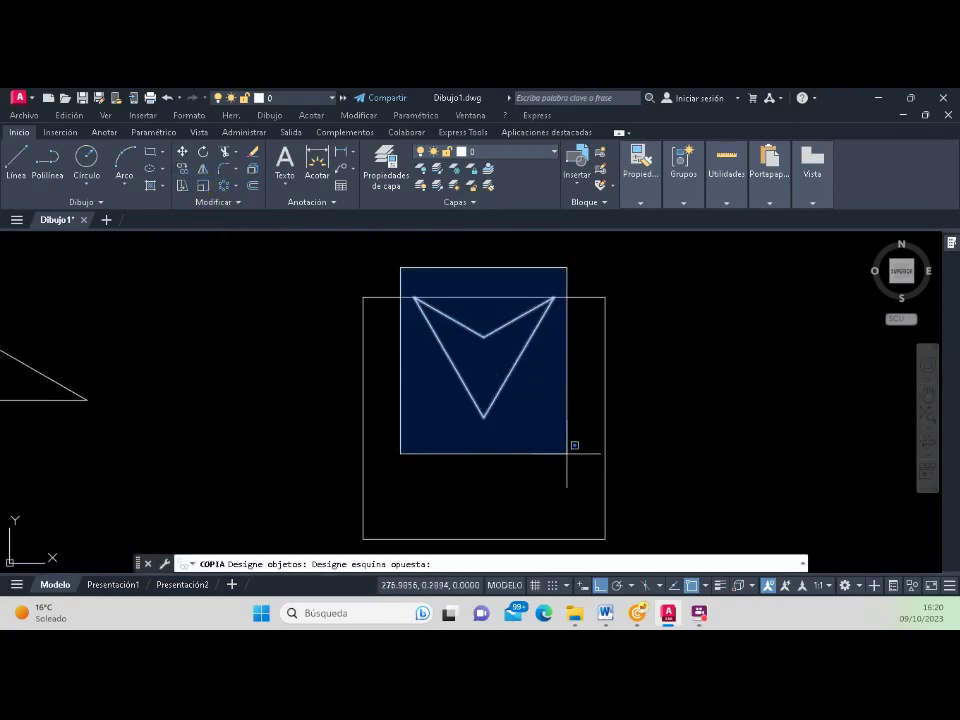
left_click(430, 283)
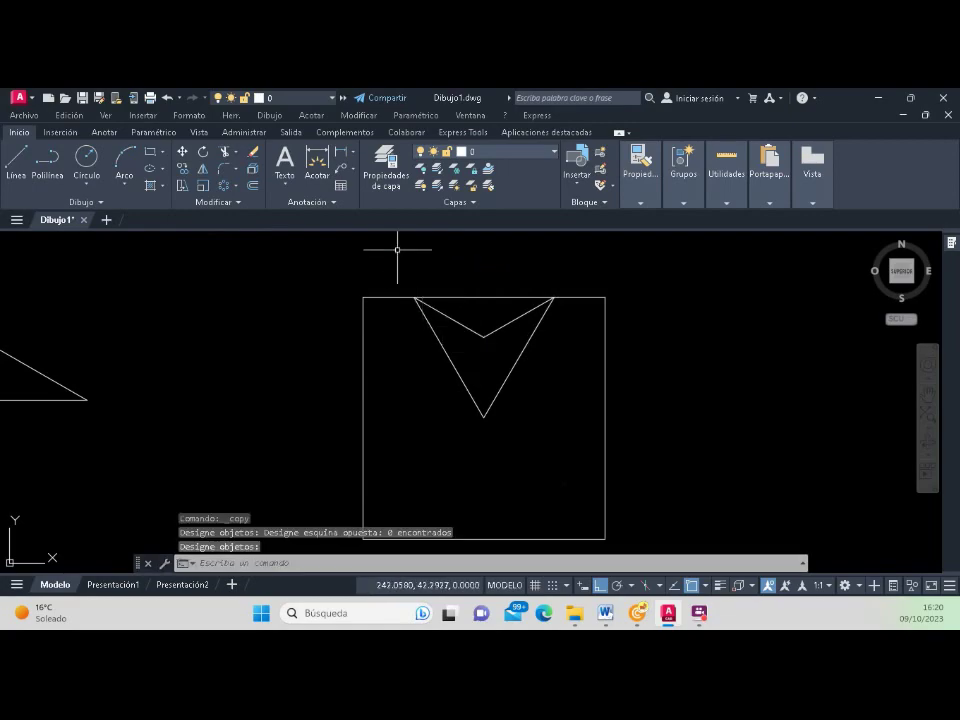
left_click(184, 169)
left_click(396, 262)
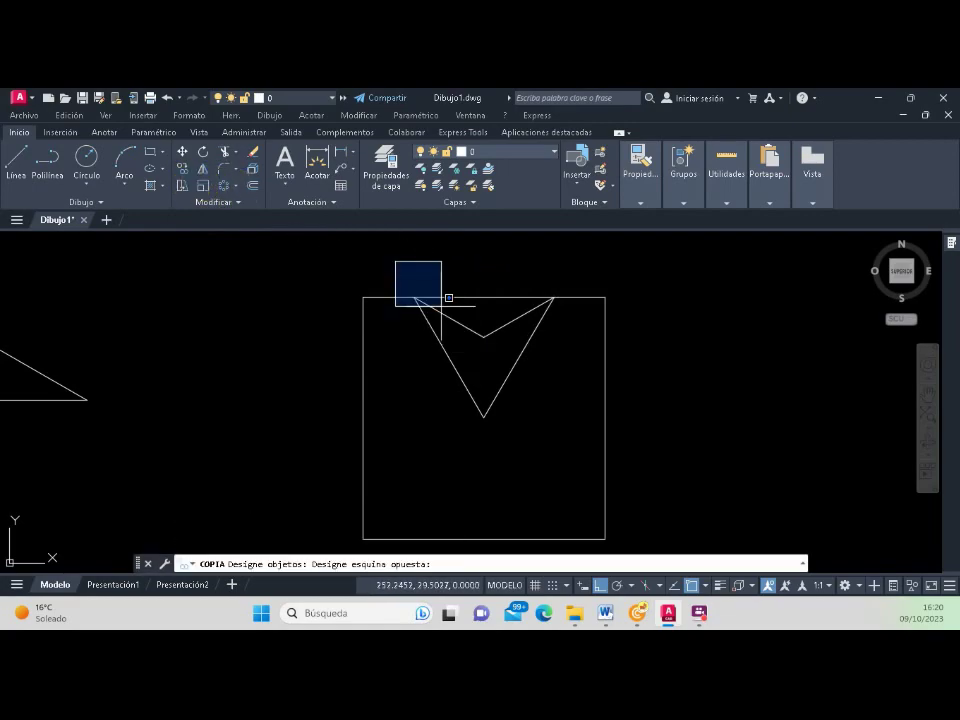
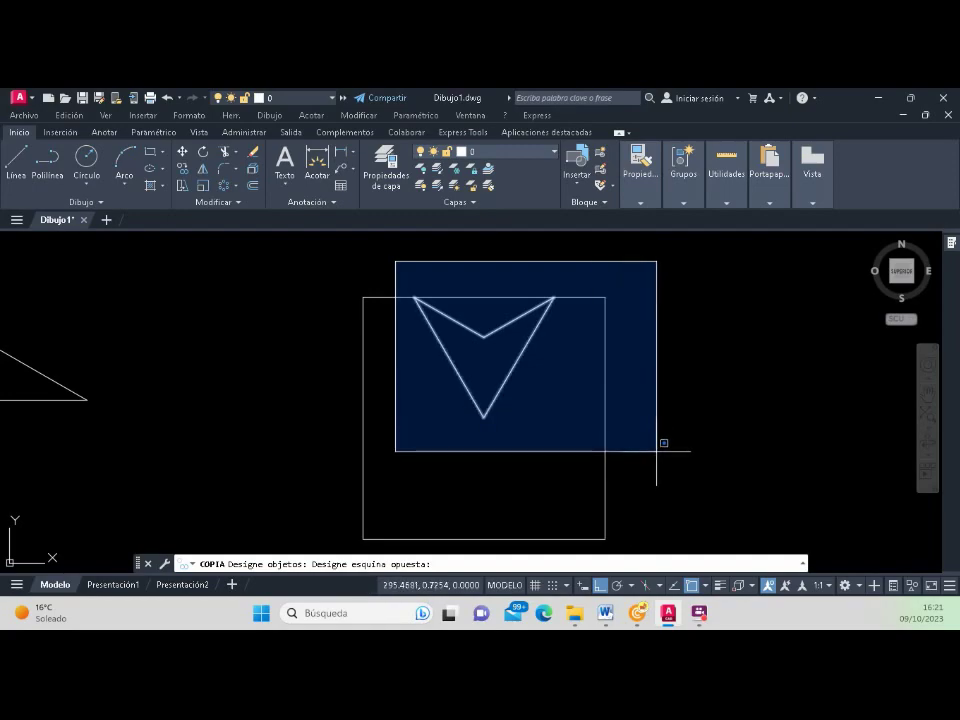
Step: Copy the arrowhead three times in a row to the right of the square
left_click(657, 450)
scroll(422, 385, "down", 2)
key("Return")
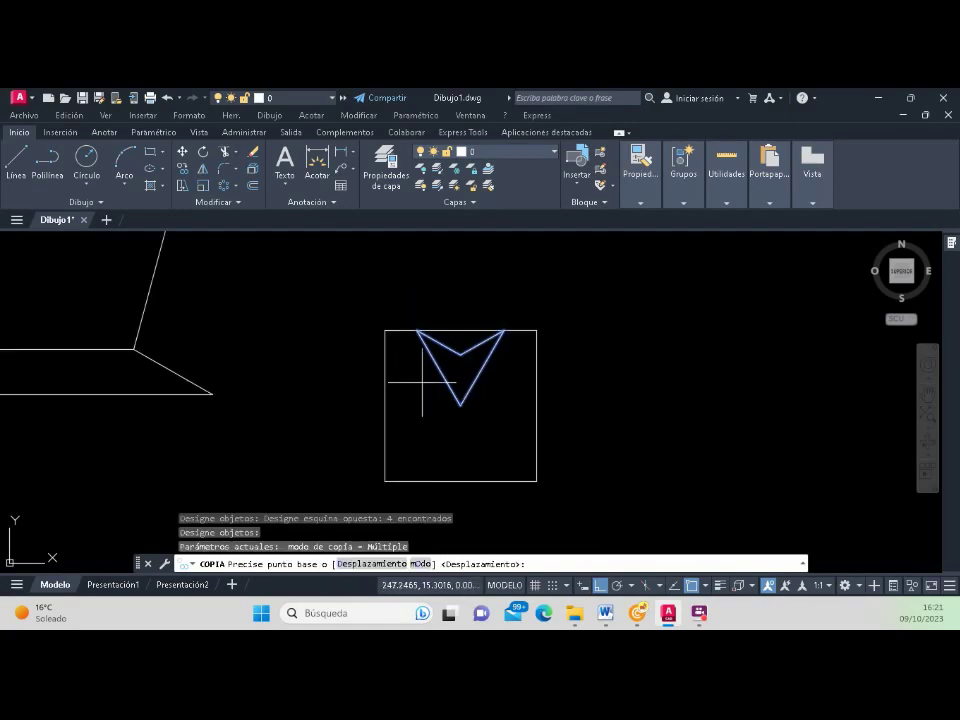
left_click(424, 381)
left_click(553, 296)
scroll(557, 300, "down", 1)
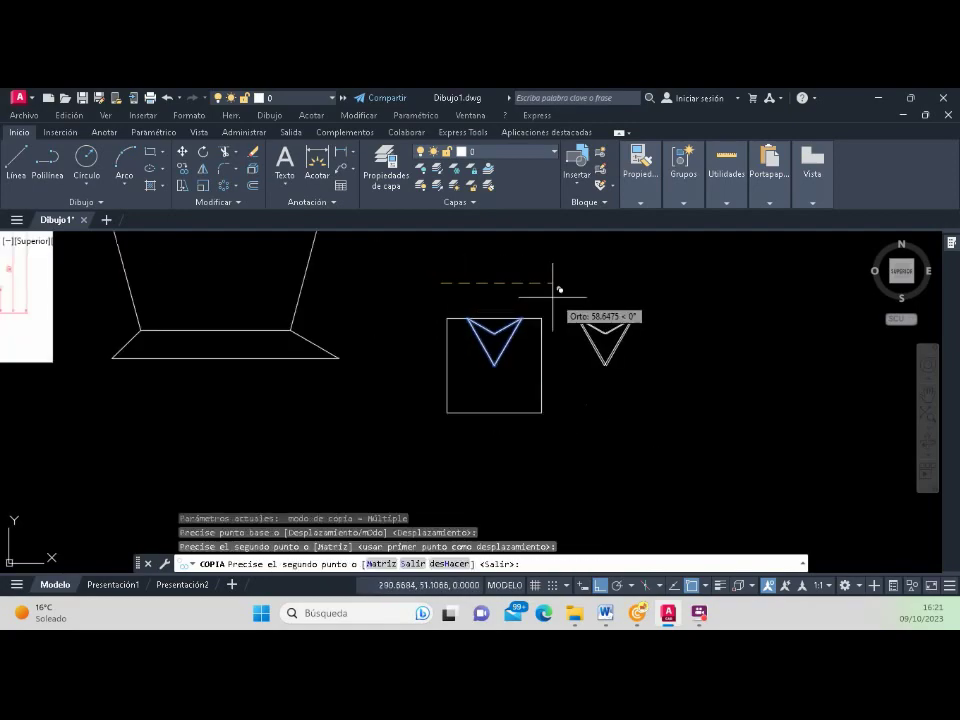
left_click(635, 298)
left_click(751, 318)
key("Return")
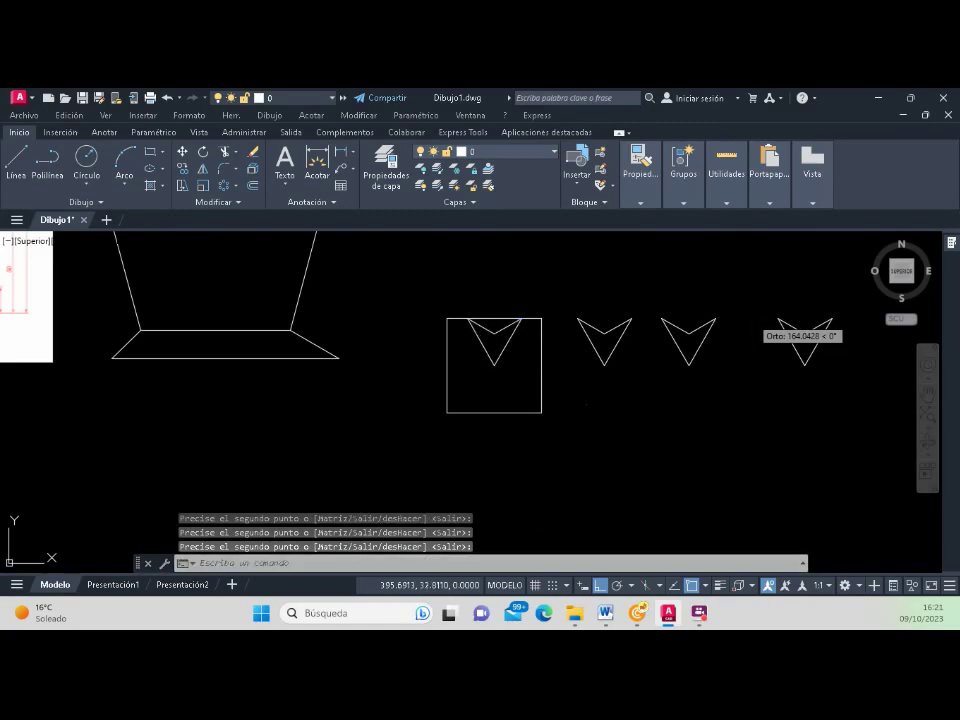
Step: Move the third arrowhead copy straight down below the row
left_click(182, 151)
left_click(655, 312)
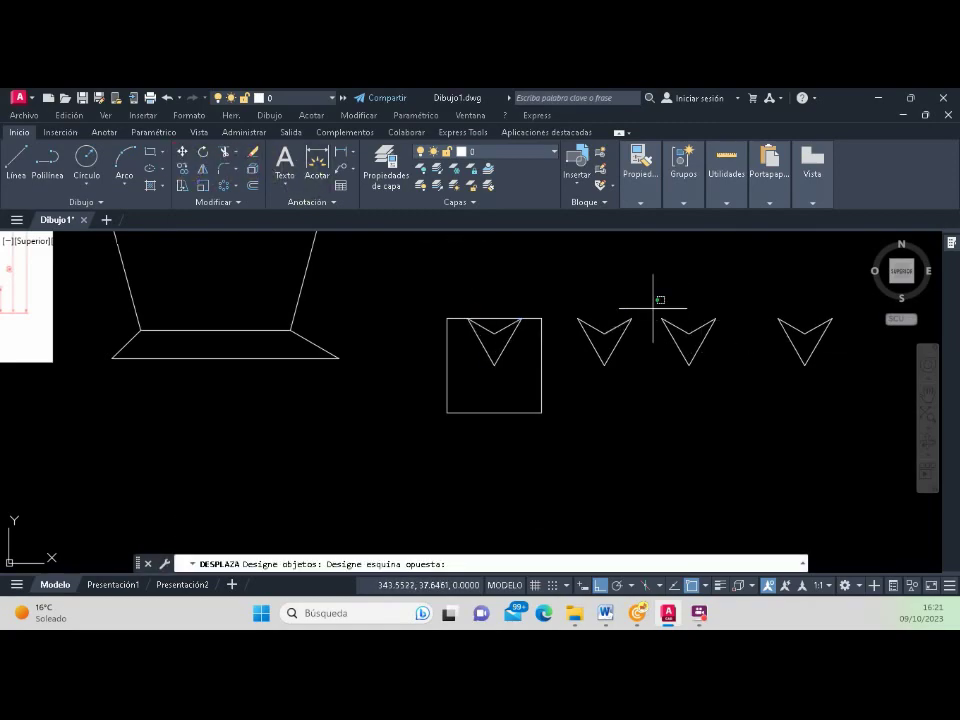
left_click(728, 386)
key("Return")
left_click(738, 334)
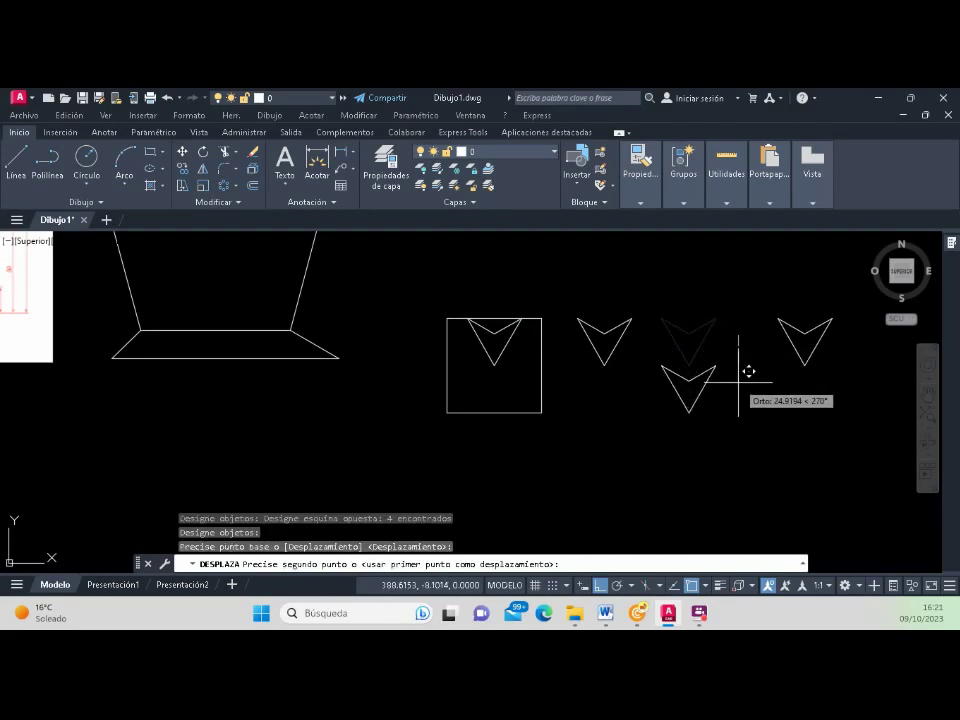
left_click(768, 477)
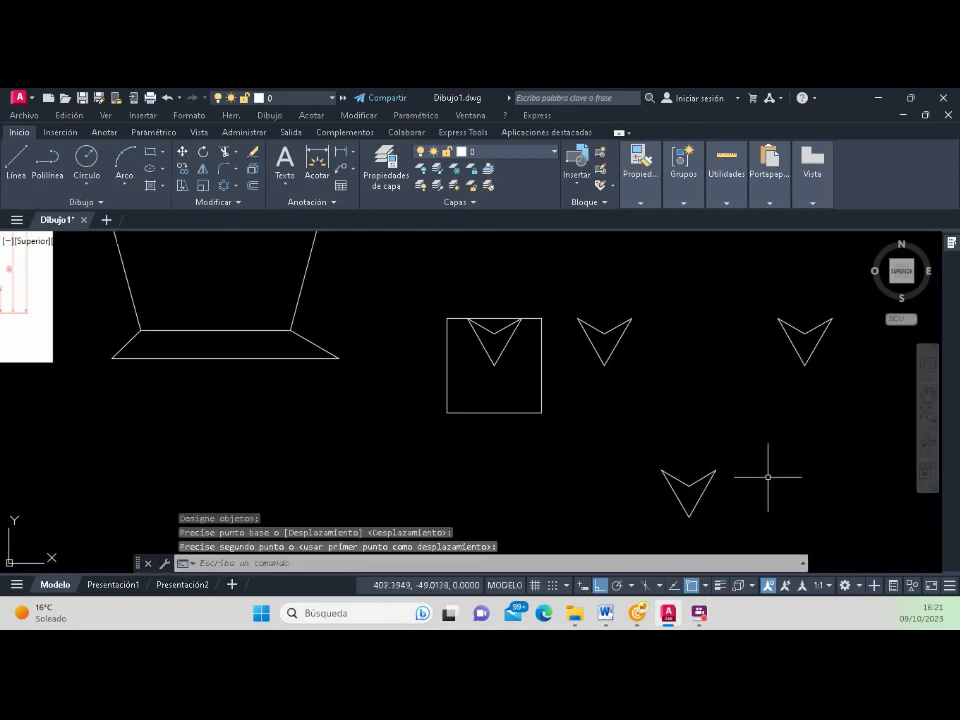
left_click(203, 151)
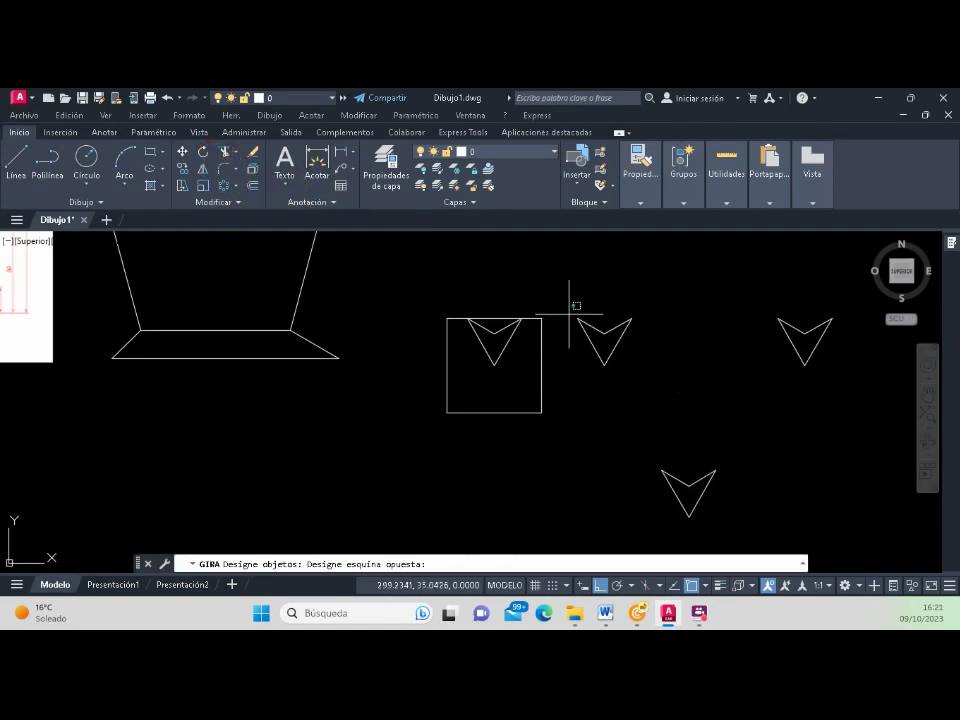
Step: Rotate the first copied arrowhead 90° so it points left
left_click(570, 314)
left_click(636, 363)
key("Return")
left_click(632, 359)
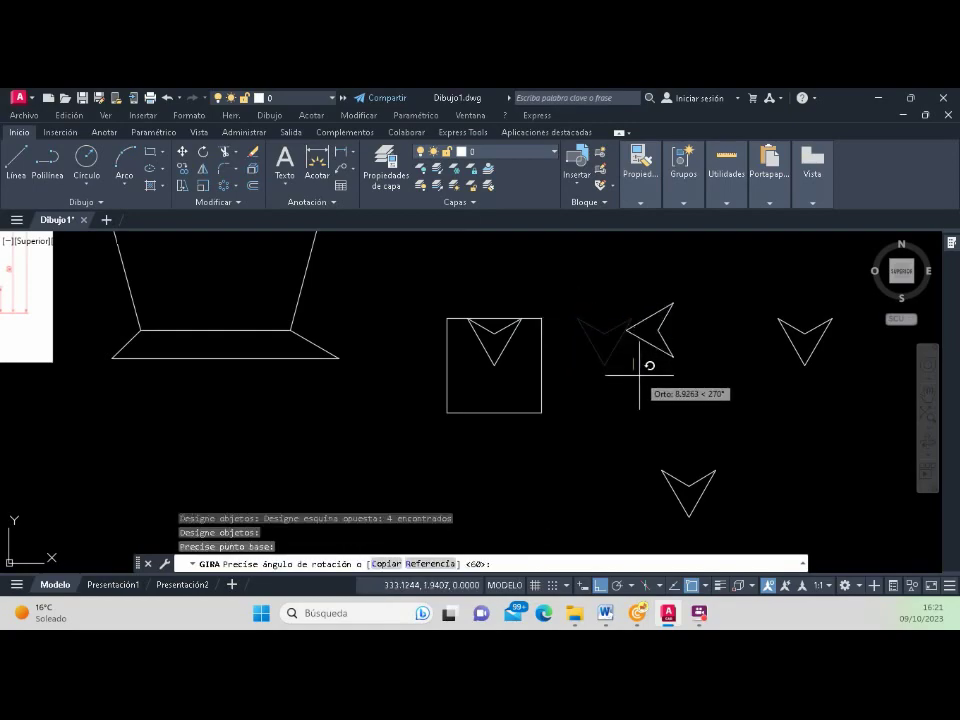
left_click(647, 401)
Step: Rotate the lower arrowhead copy so it points up
key("Return")
left_click(643, 447)
left_click(746, 509)
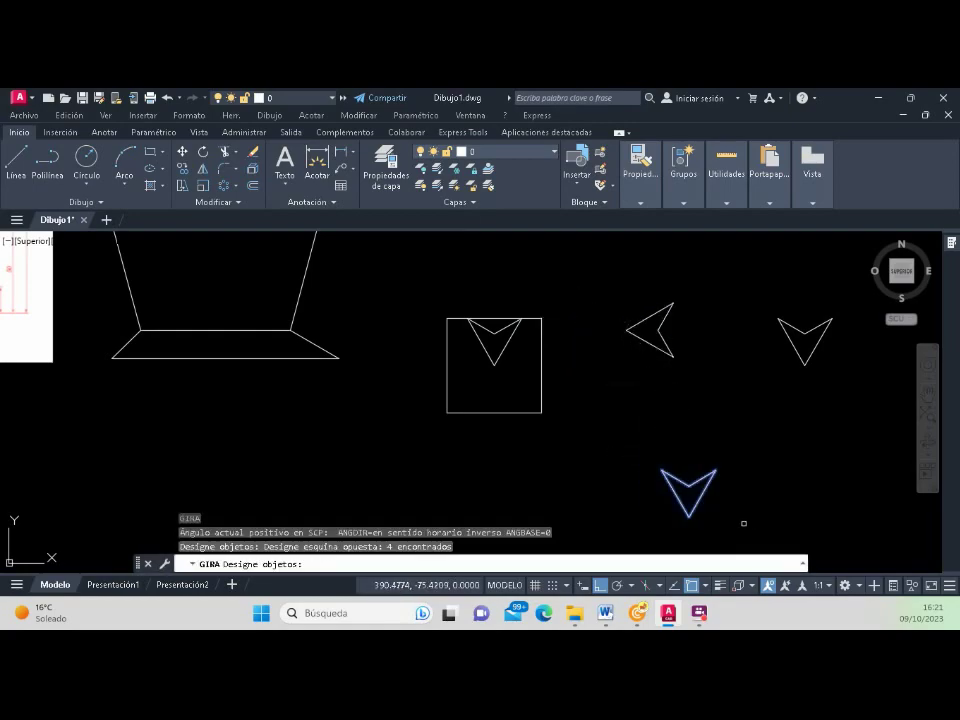
key("Return")
left_click(688, 516)
left_click(610, 490)
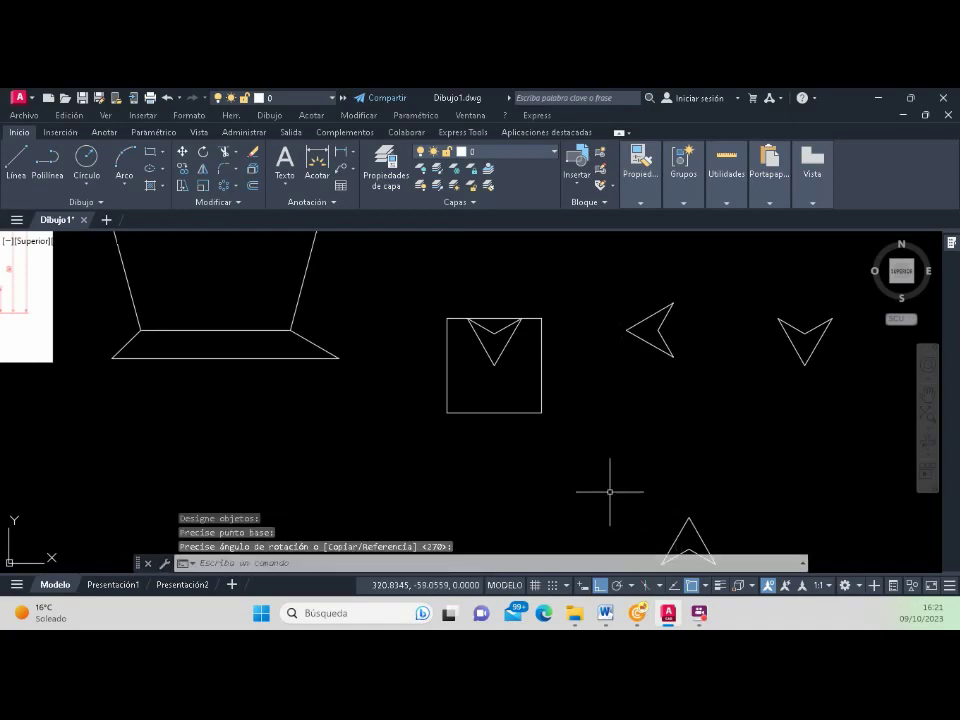
scroll(634, 438, "down", 2)
scroll(726, 475, "up", 2)
left_click(729, 456)
Step: Rotate the rightmost arrowhead 180° about its tip so it points right
key("Return")
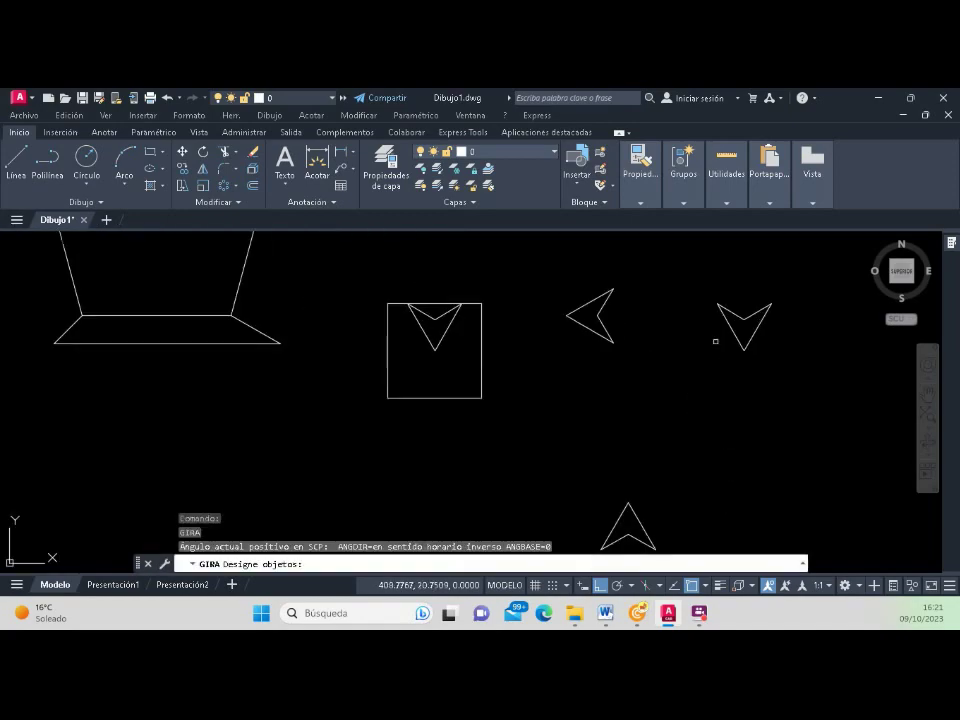
left_click(686, 274)
left_click(786, 378)
key("Return")
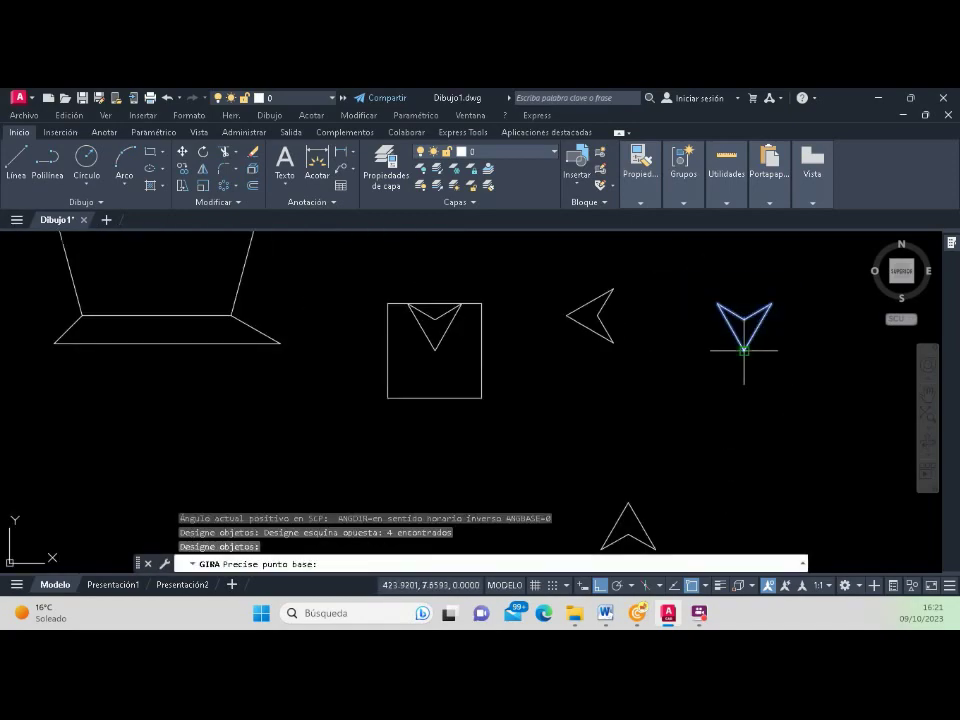
left_click(744, 349)
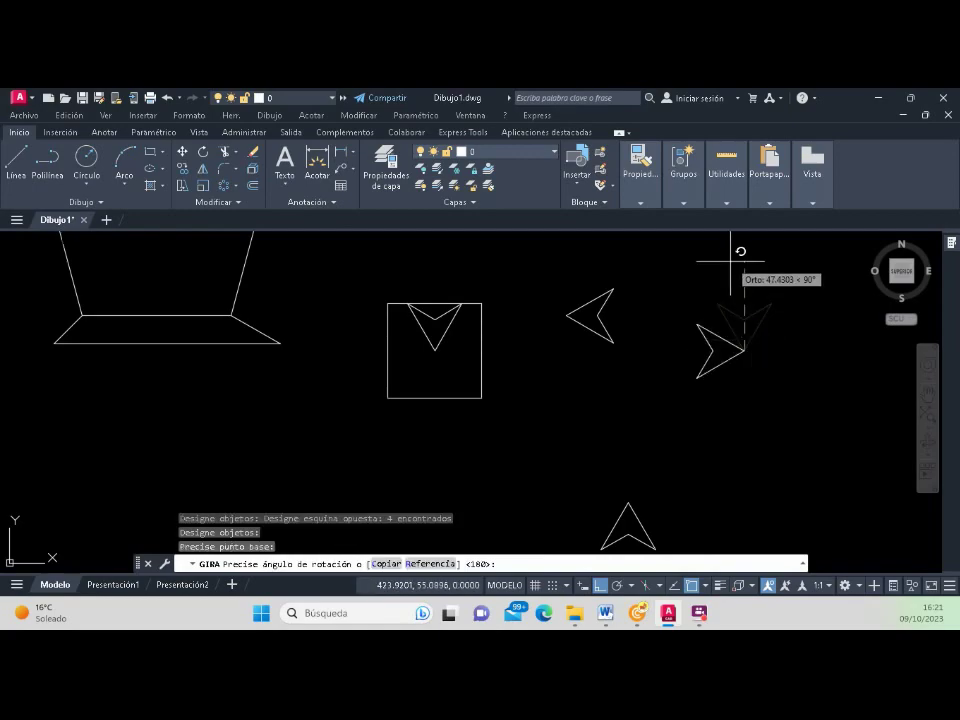
left_click(730, 261)
scroll(606, 326, "down", 2)
scroll(610, 334, "down", 2)
scroll(617, 347, "up", 4)
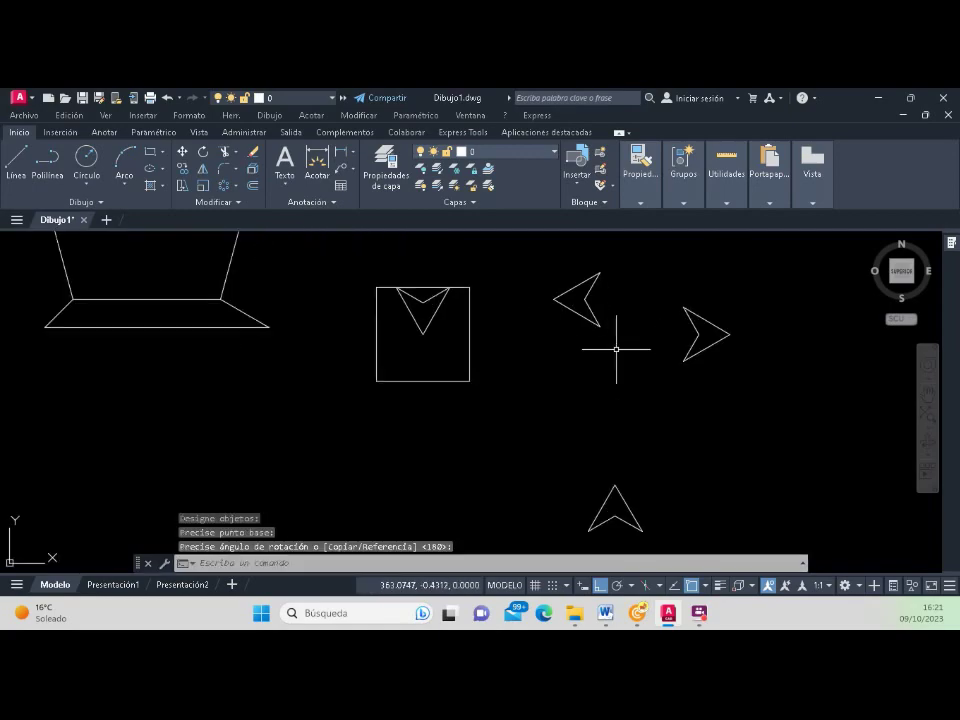
scroll(616, 349, "down", 2)
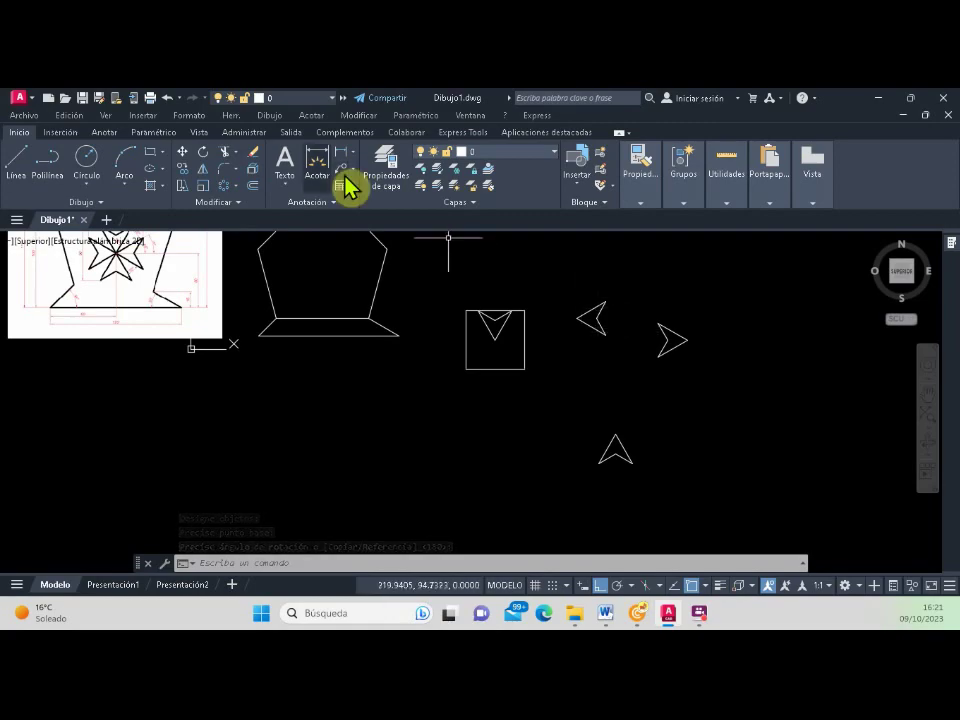
Step: Move the left-pointing arrowhead by its tip onto the square's centre
left_click(182, 152)
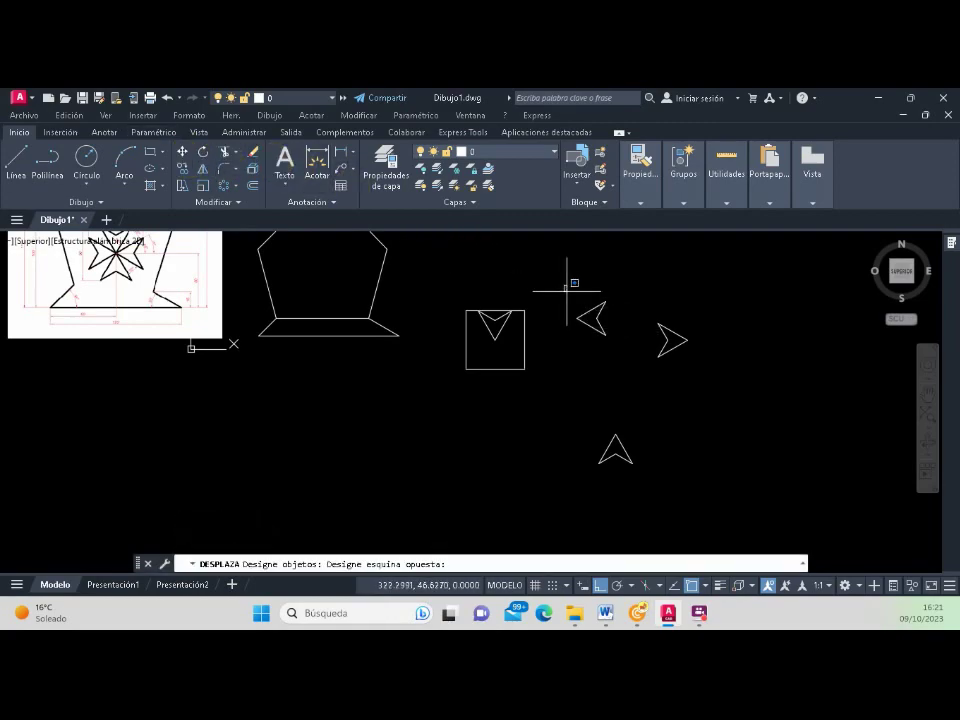
left_click(564, 285)
left_click(614, 346)
key("Return")
scroll(564, 317, "up", 2)
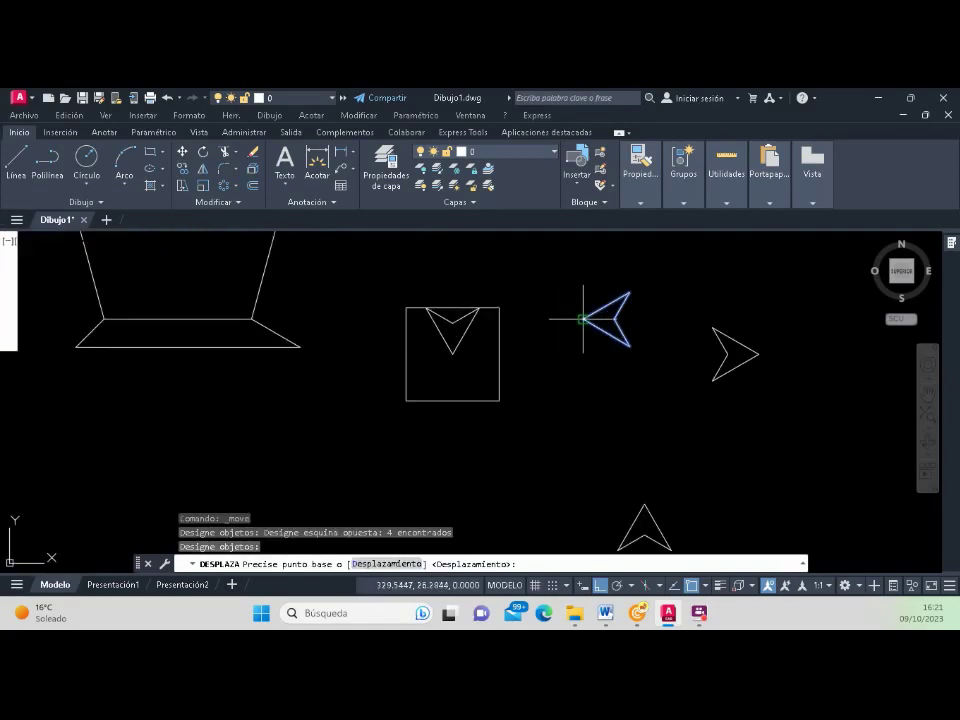
left_click(584, 318)
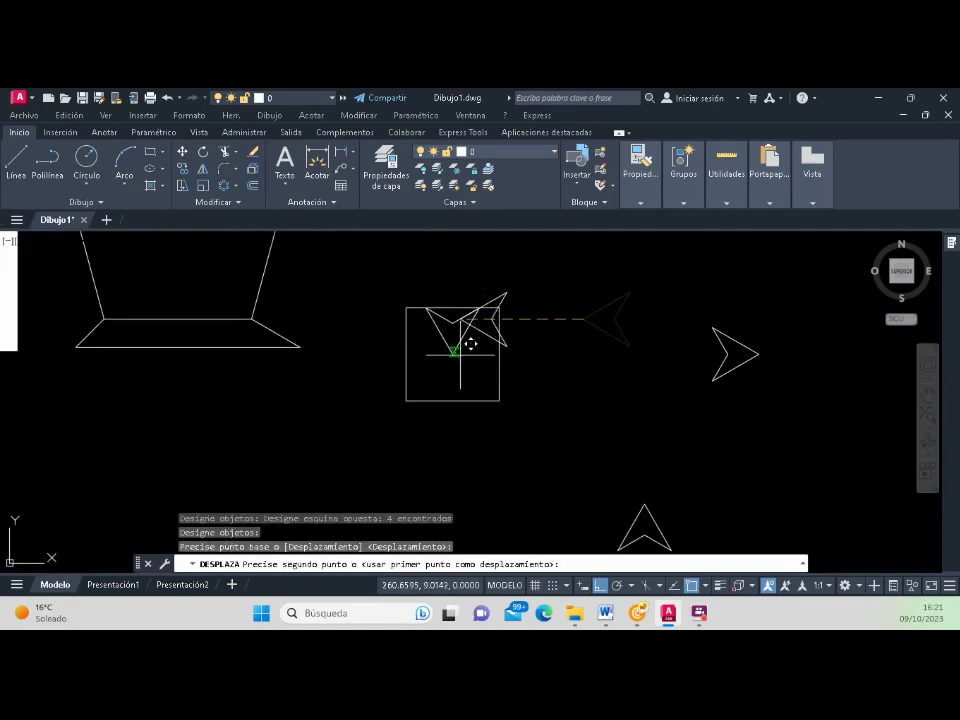
left_click(467, 340)
scroll(467, 340, "down", 2)
Step: Move the up-pointing arrowhead by its tip onto the square's centre
key("Return")
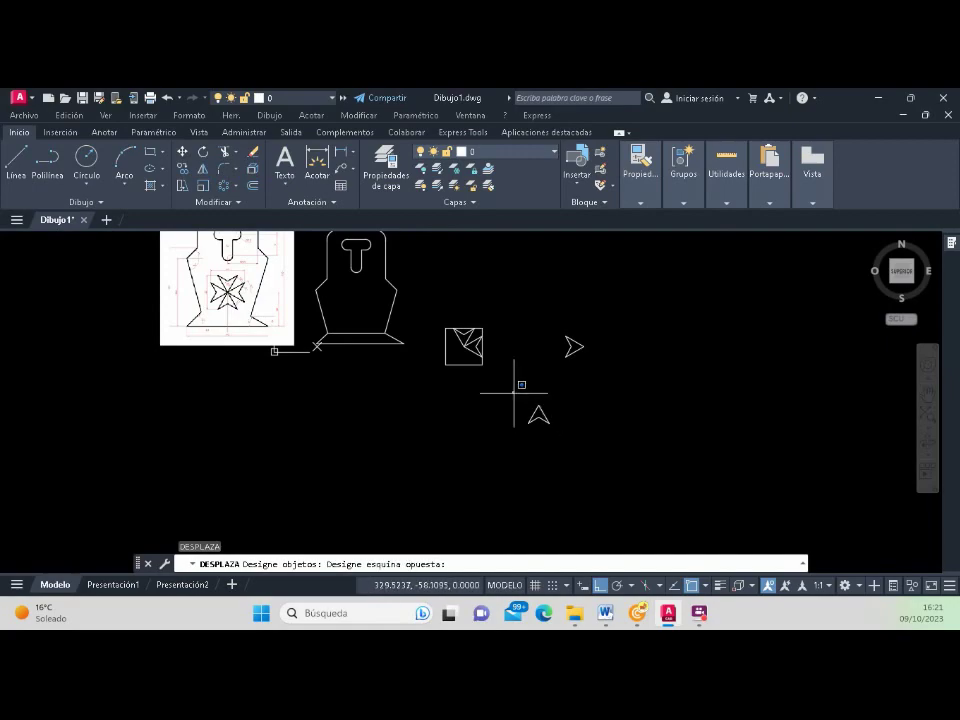
left_click(513, 390)
left_click(573, 443)
scroll(540, 405, "up", 2)
key("Return")
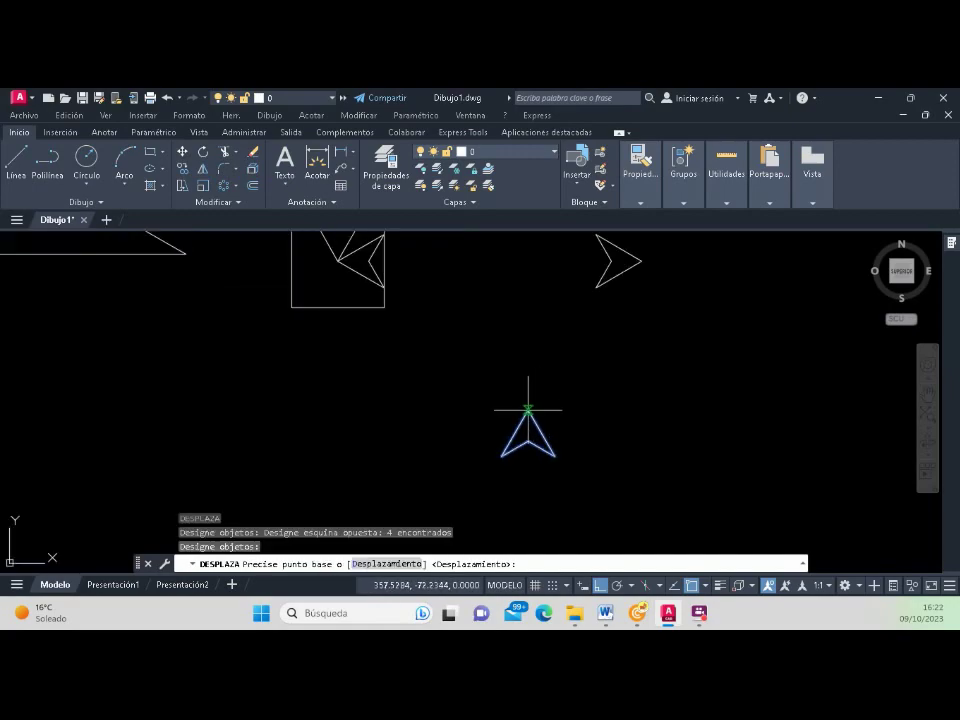
left_click(528, 410)
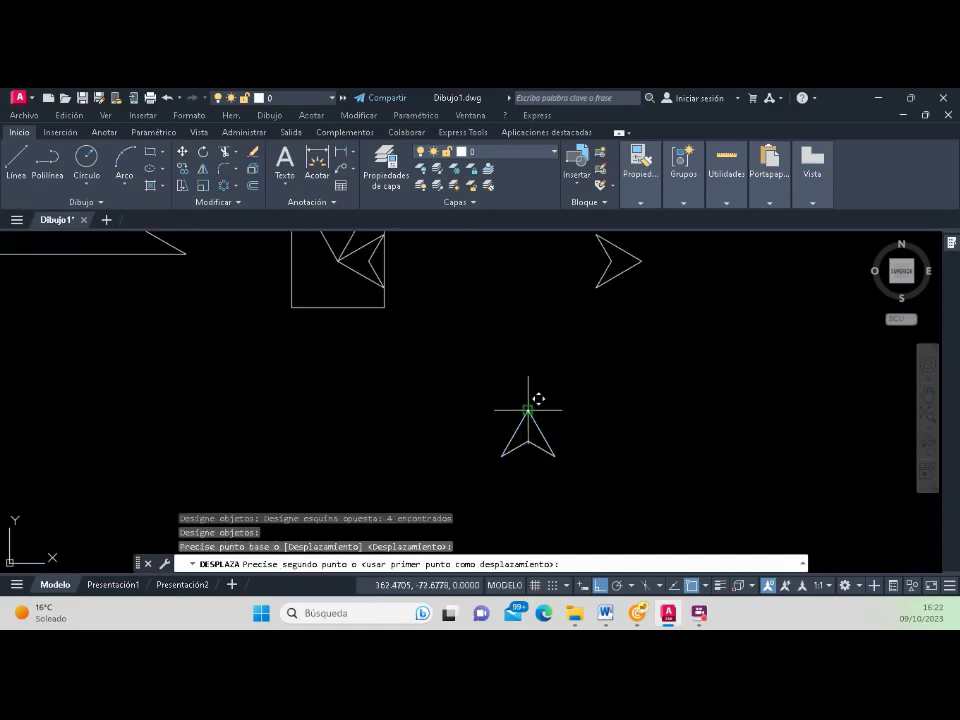
scroll(504, 354, "down", 2)
scroll(444, 317, "up", 4)
left_click(360, 297)
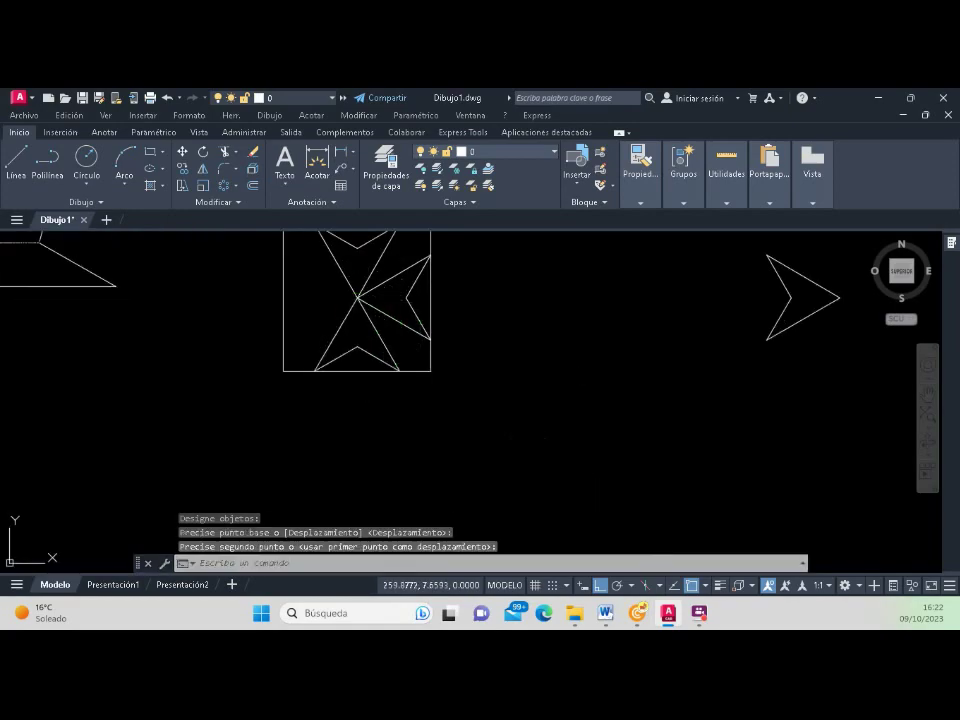
scroll(408, 355, "down", 2)
Step: Move the right-pointing arrowhead onto the square's centre, completing the cross
key("Return")
left_click(553, 271)
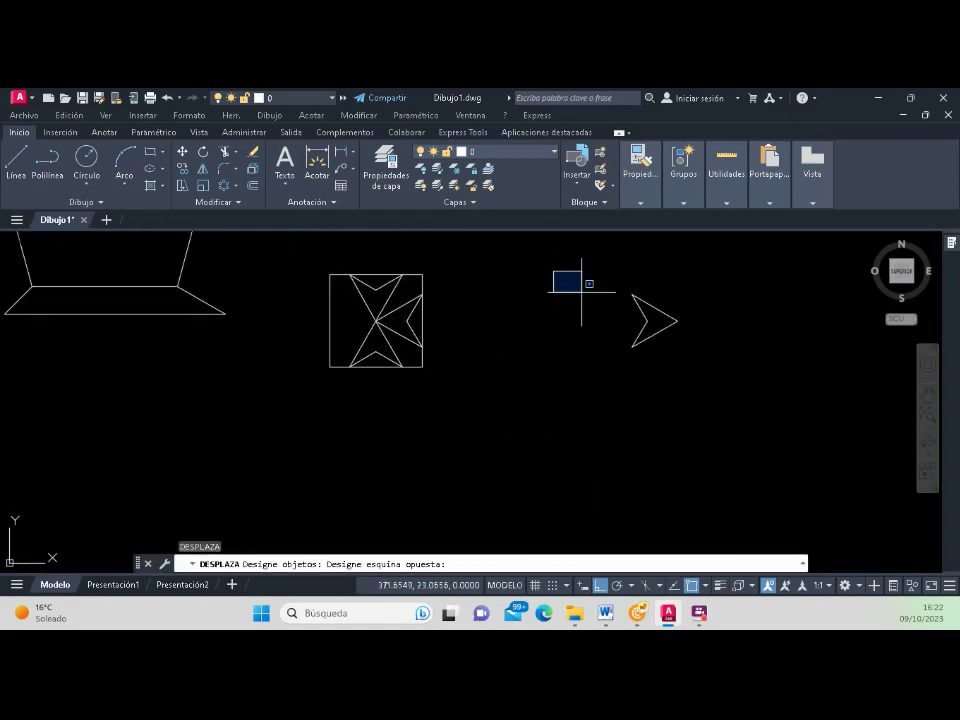
left_click(708, 360)
key("Return")
left_click(676, 320)
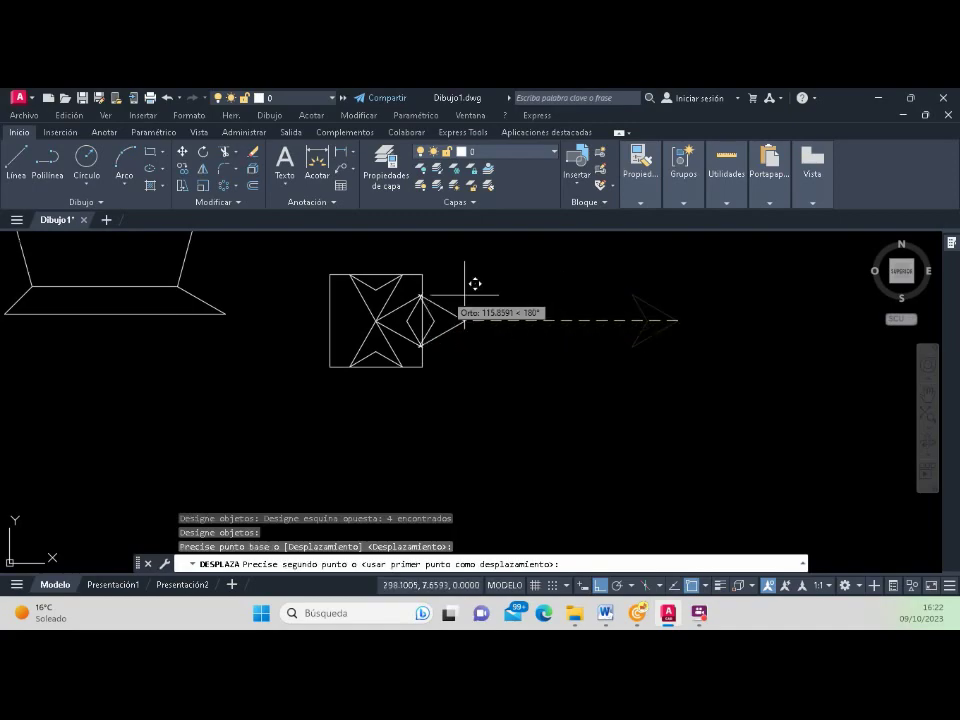
left_click(385, 312)
scroll(400, 325, "down", 1)
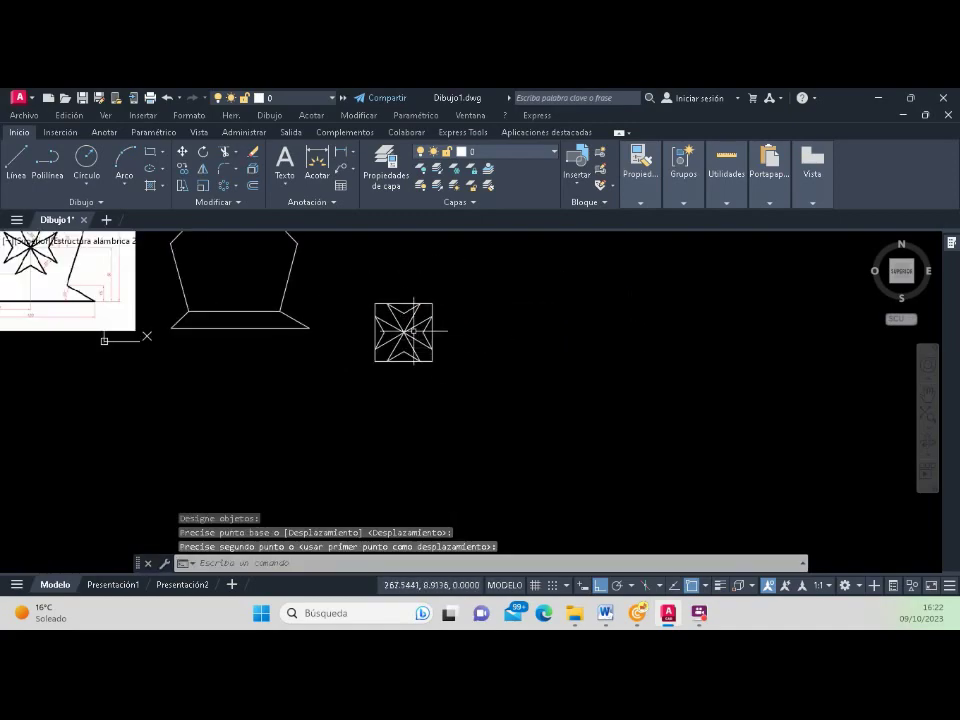
scroll(407, 332, "up", 4)
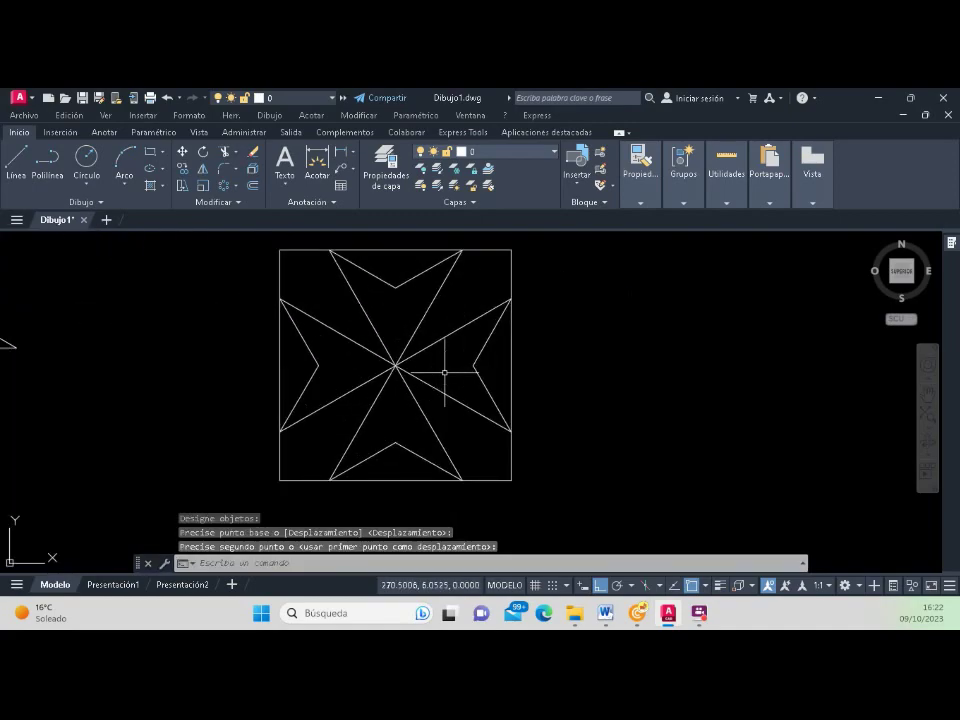
Step: Window-select the three loose arrowhead copies and delete them
scroll(444, 372, "down", 4)
scroll(444, 370, "down", 4)
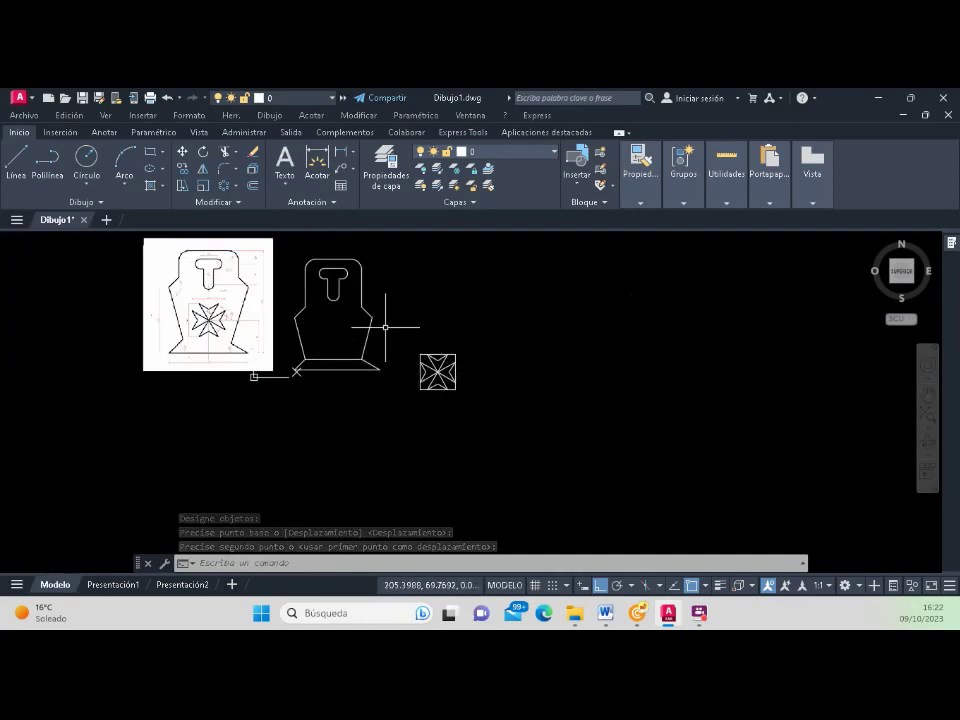
scroll(405, 326, "up", 4)
type("N")
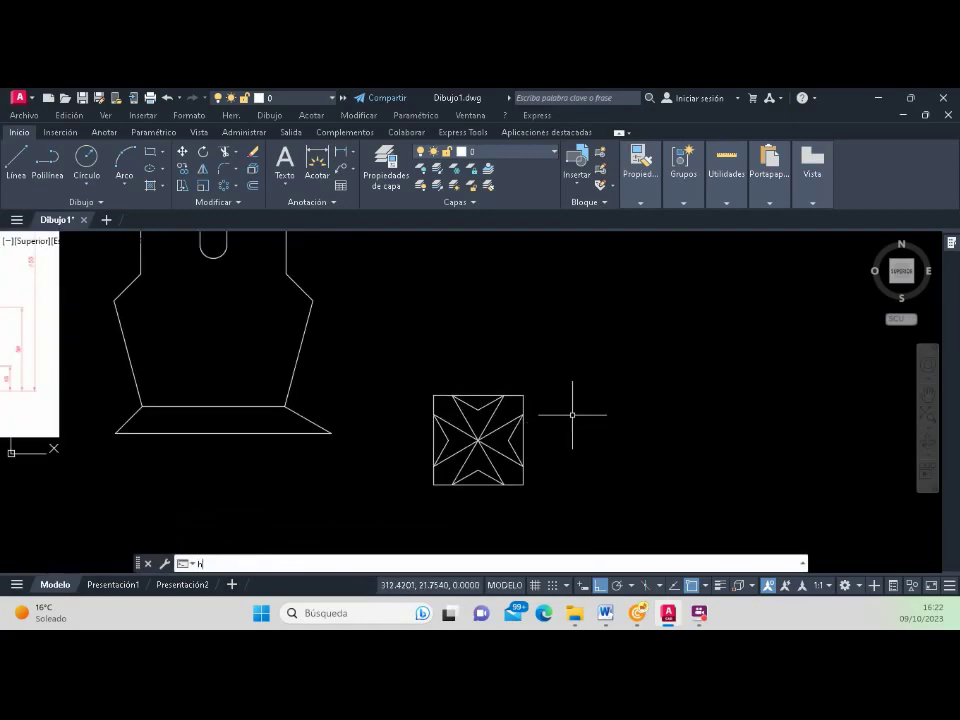
scroll(572, 414, "up", 2)
scroll(572, 414, "down", 4)
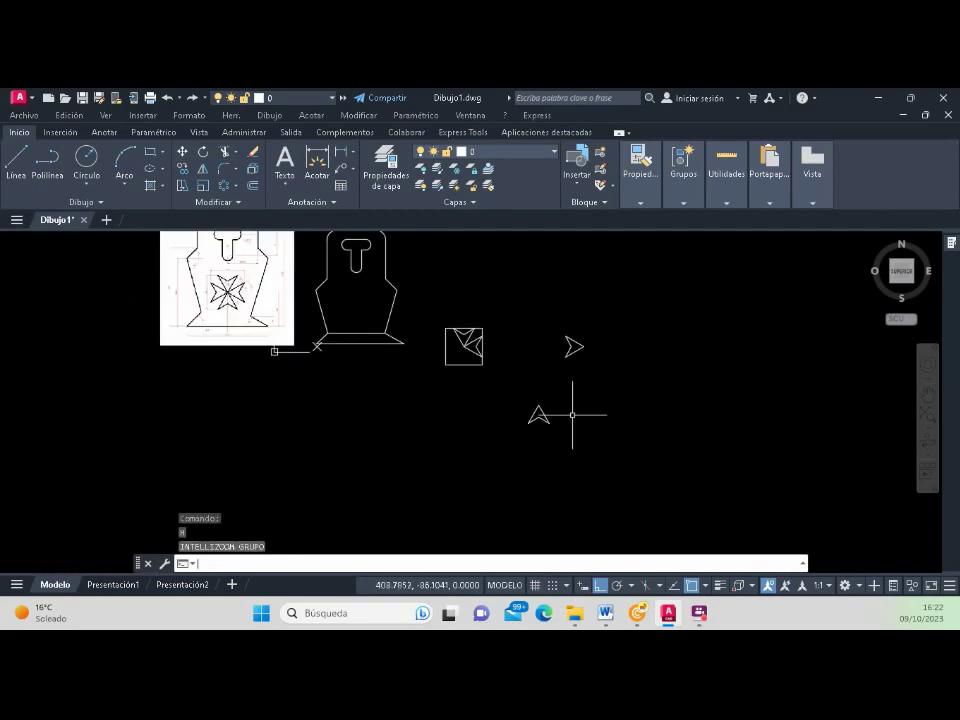
scroll(572, 414, "up", 4)
scroll(572, 414, "down", 4)
scroll(572, 414, "up", 4)
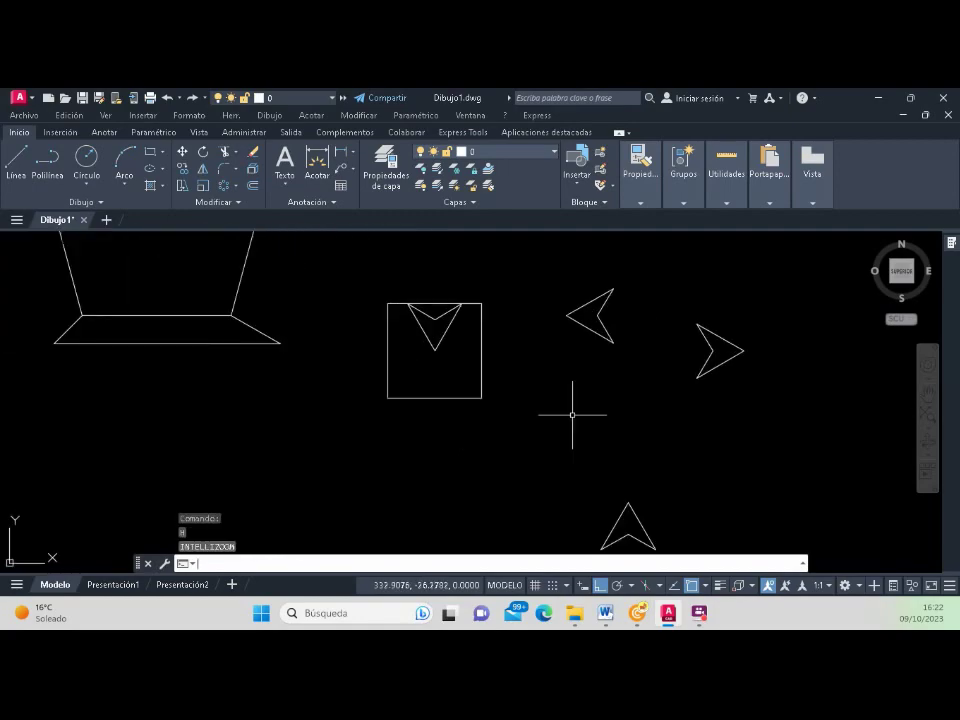
scroll(572, 414, "down", 3)
scroll(587, 428, "up", 2)
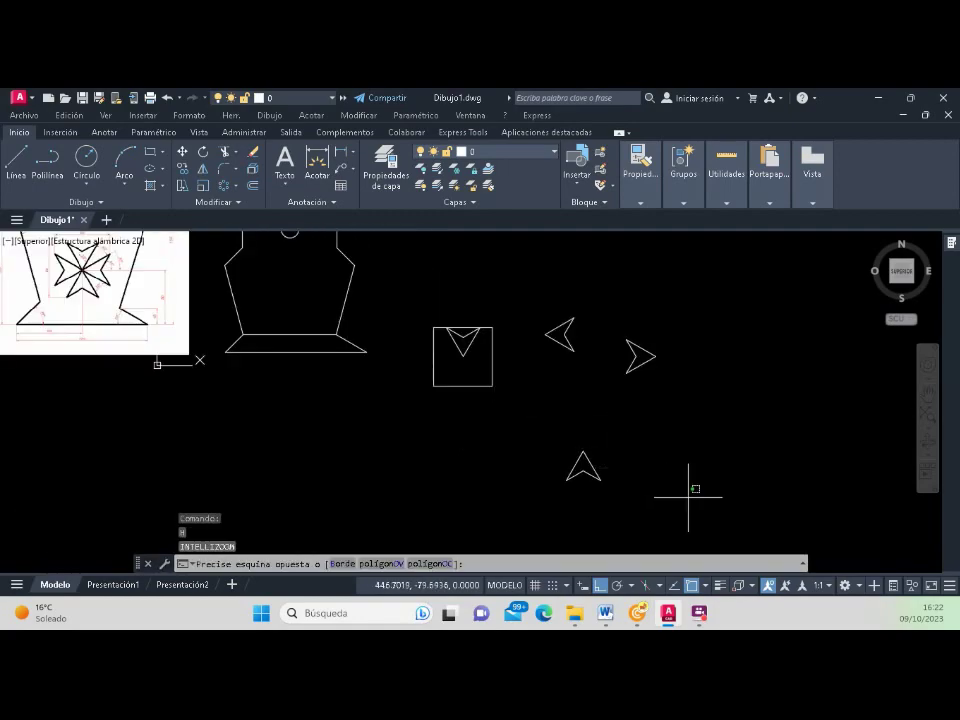
left_click(688, 498)
left_click(572, 308)
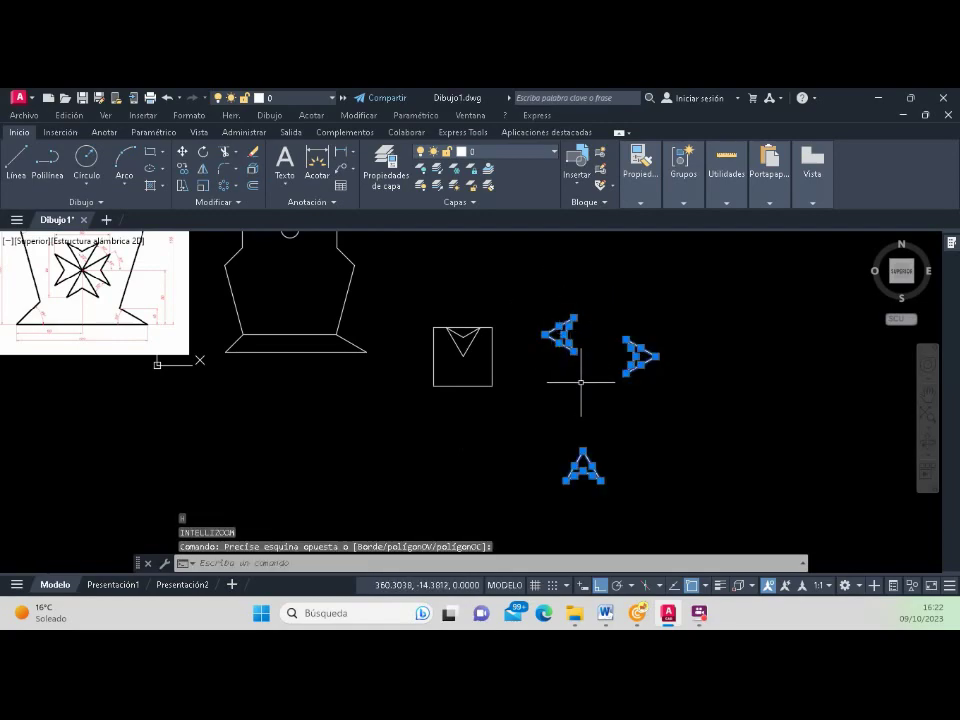
key("Delete")
scroll(505, 333, "up", 4)
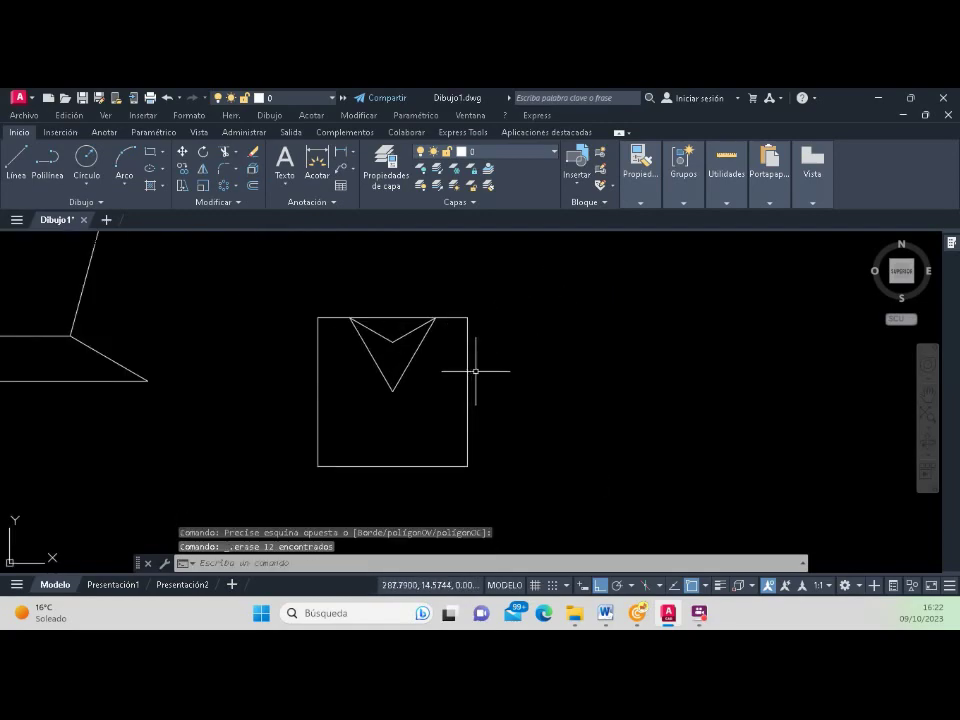
Step: Create a polar array of the V shape centred on the V's tip
left_click(236, 188)
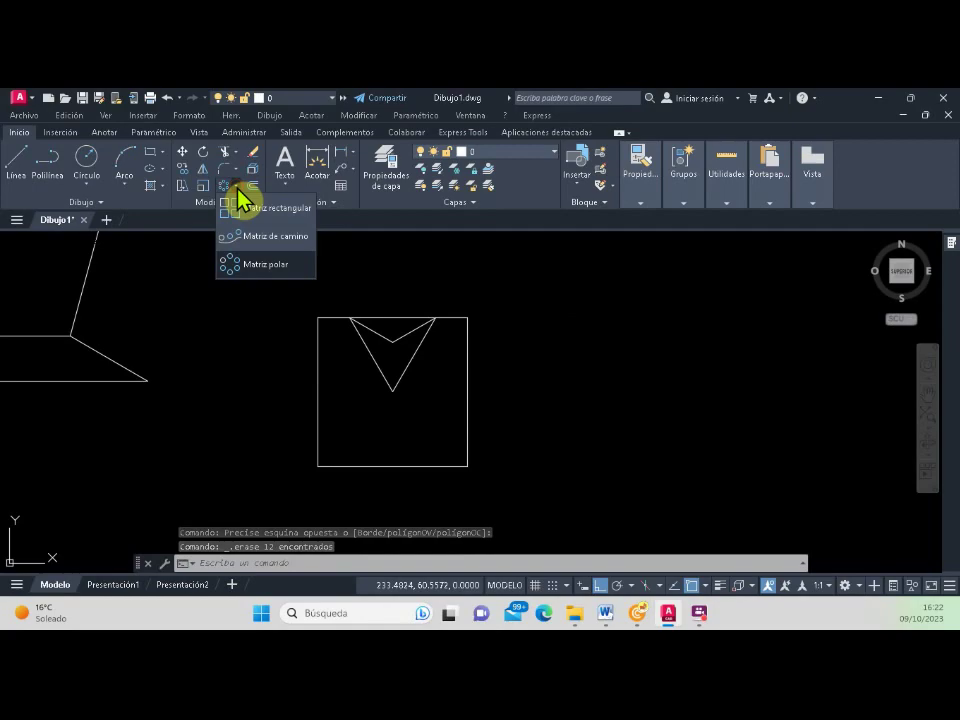
left_click(256, 265)
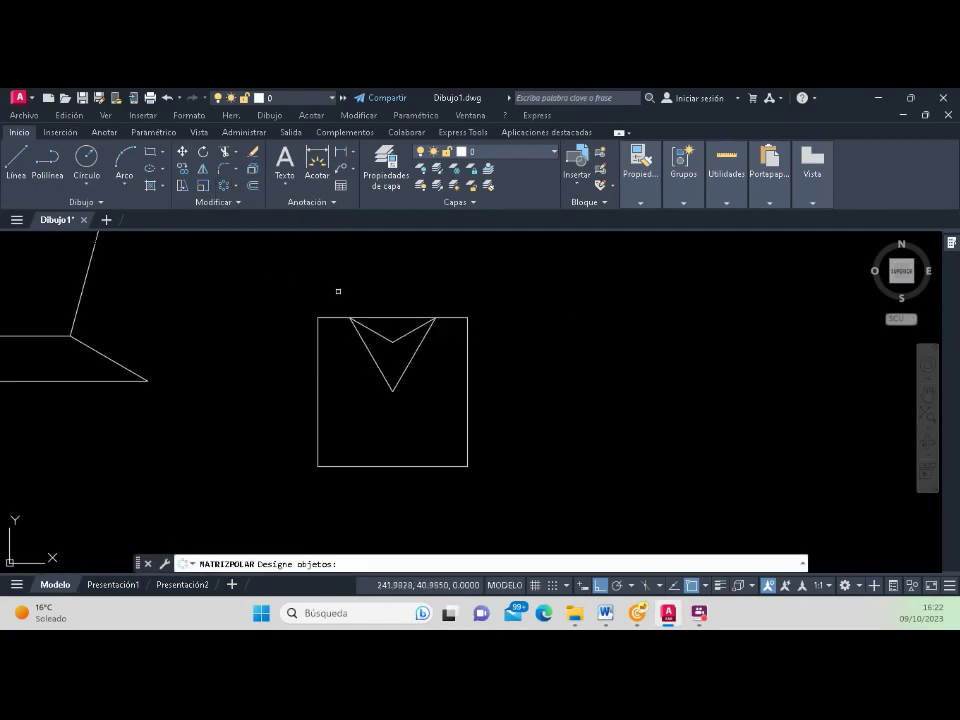
left_click(340, 296)
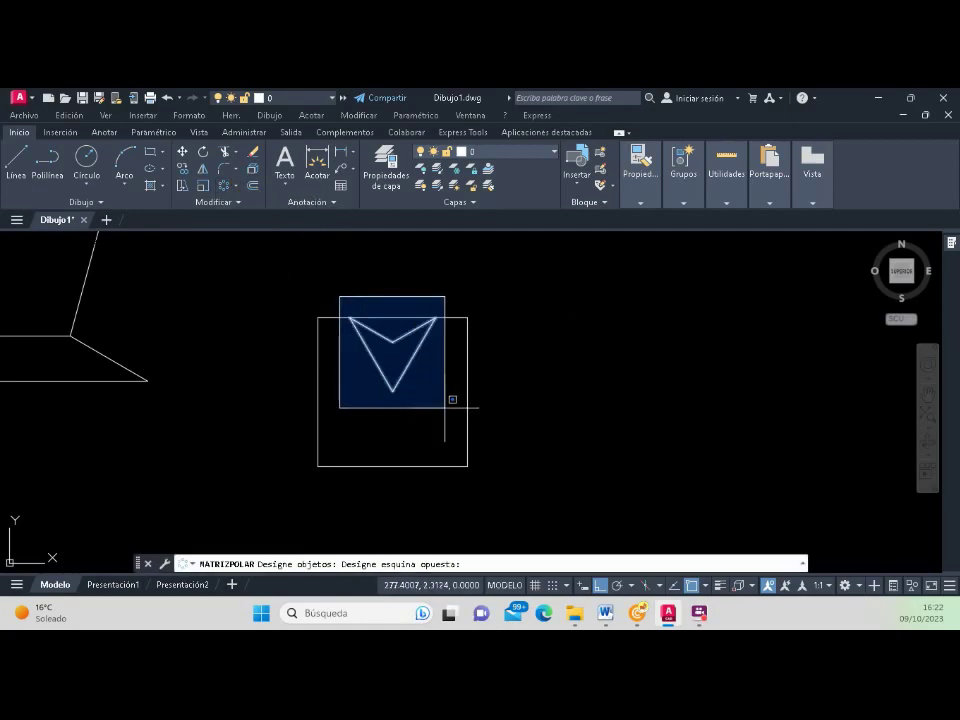
left_click(444, 405)
key("Return")
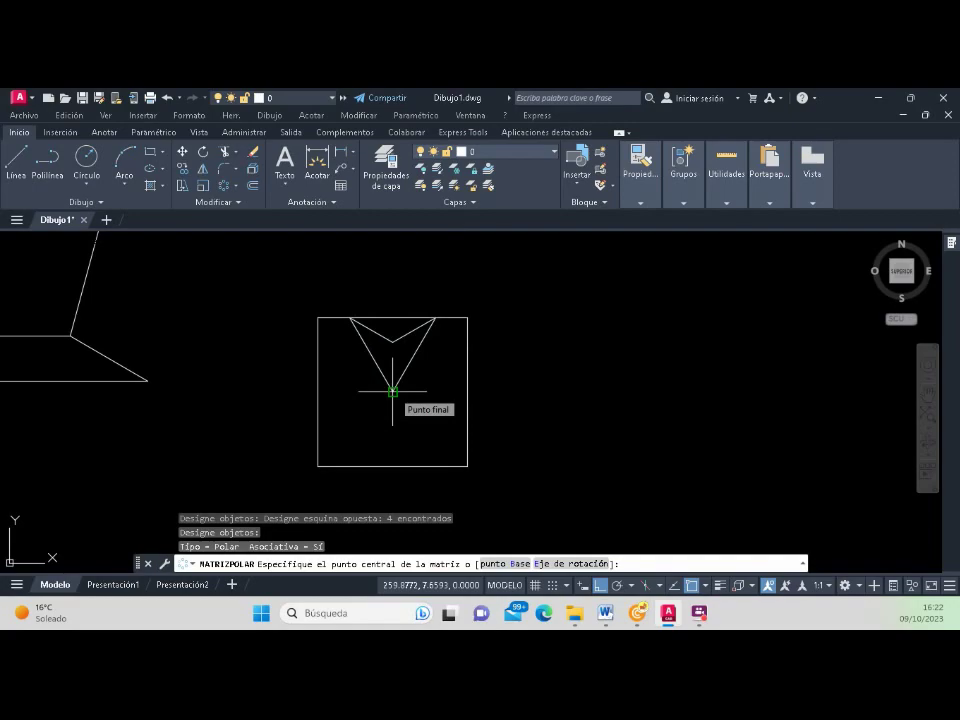
left_click(392, 391)
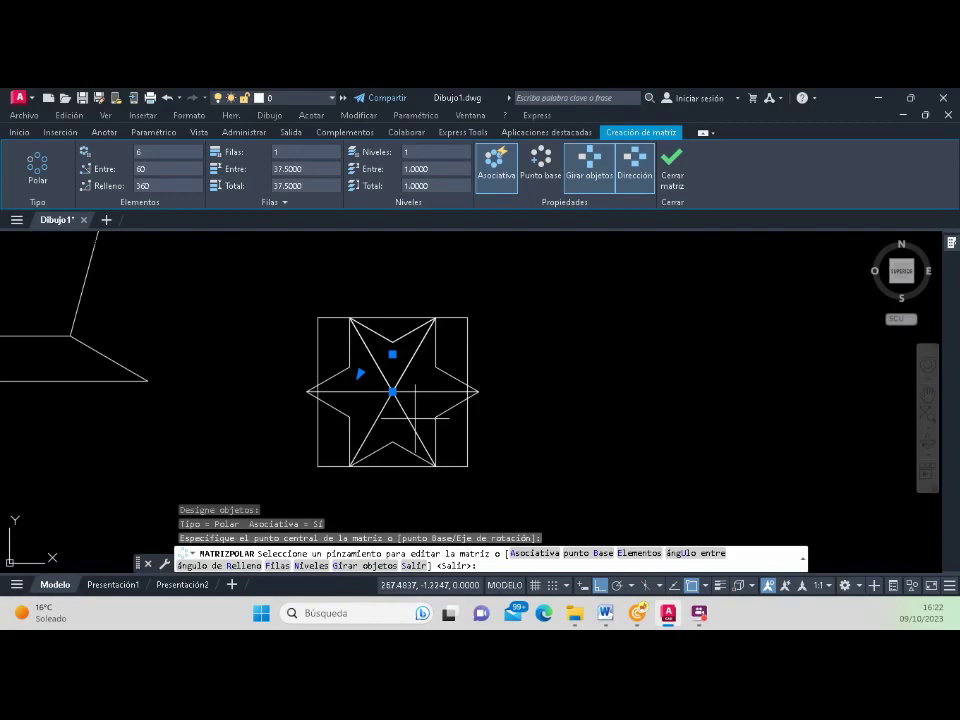
left_click(637, 555)
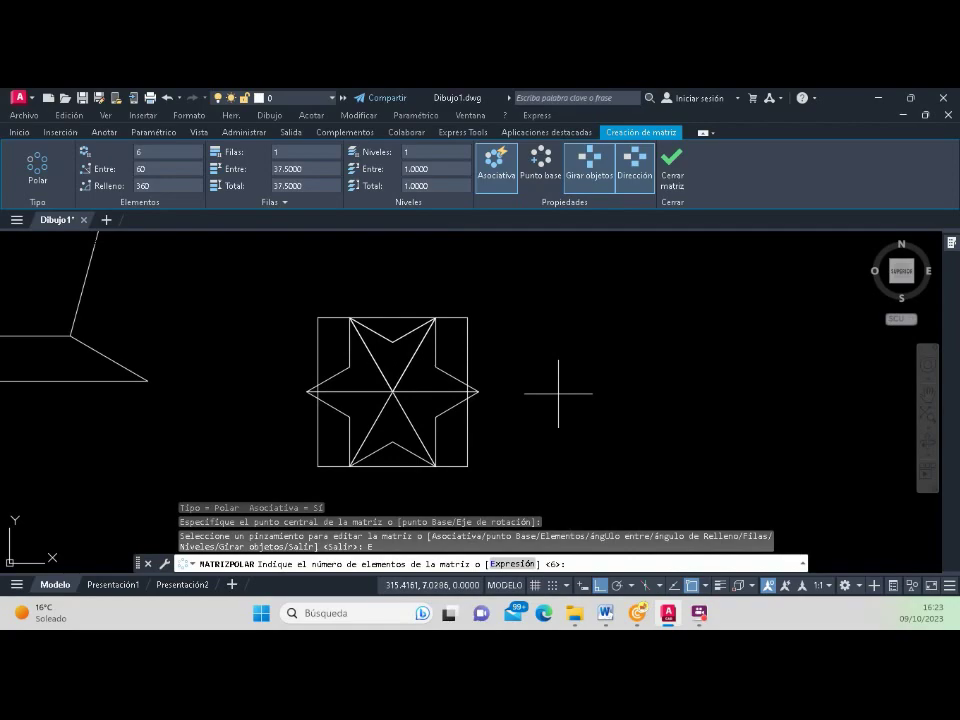
type("4")
Step: Set the polar array to 4 items over a 360° fill and finish it
key("Return")
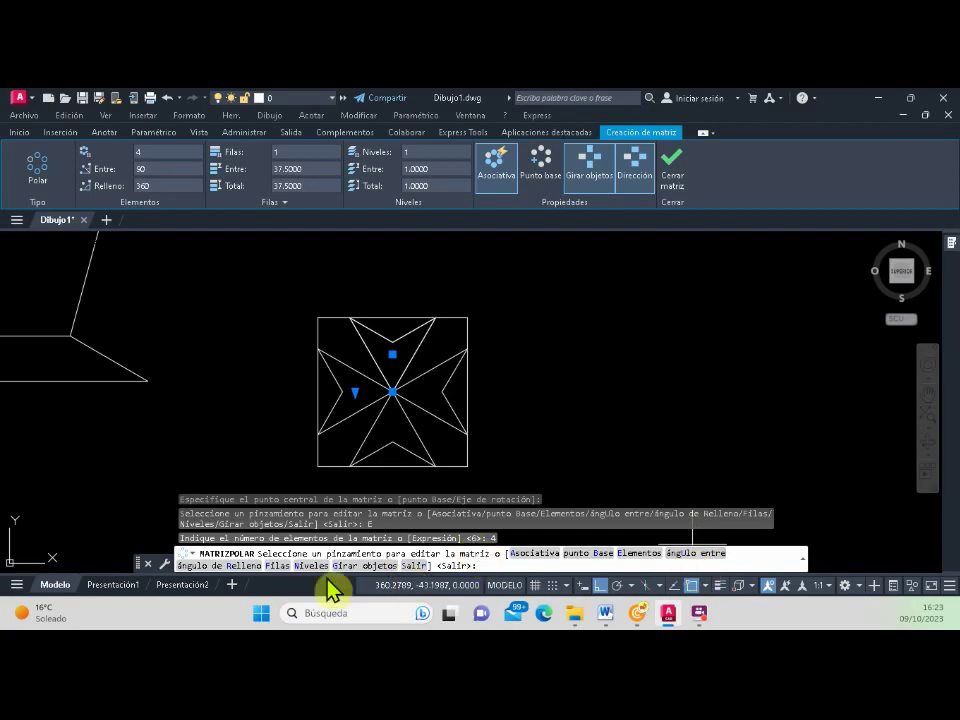
left_click(234, 566)
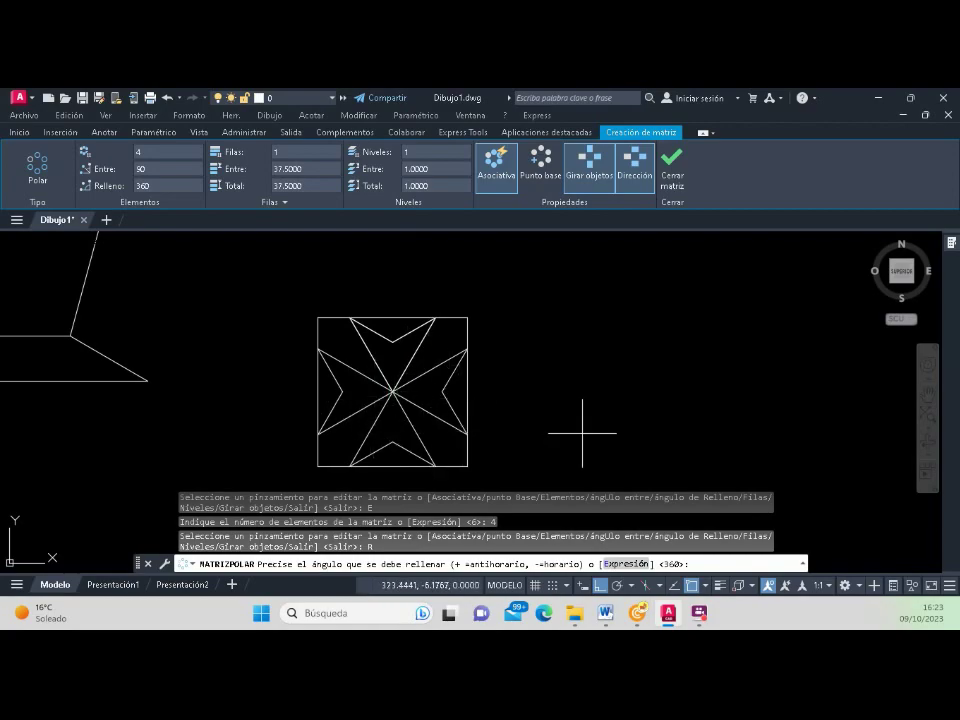
key("Return")
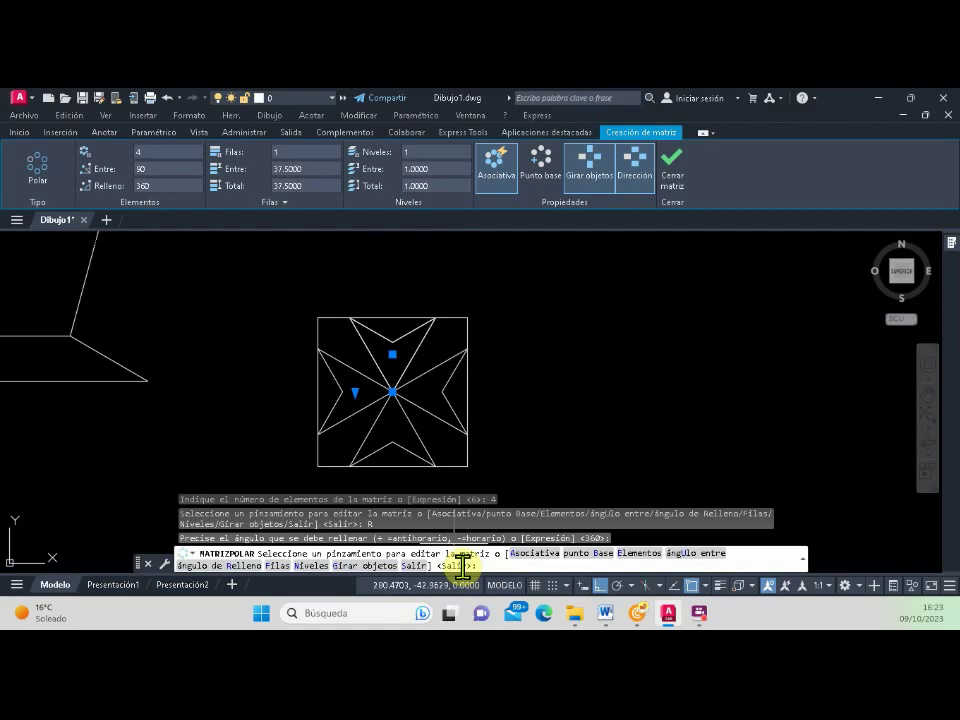
left_click(452, 566)
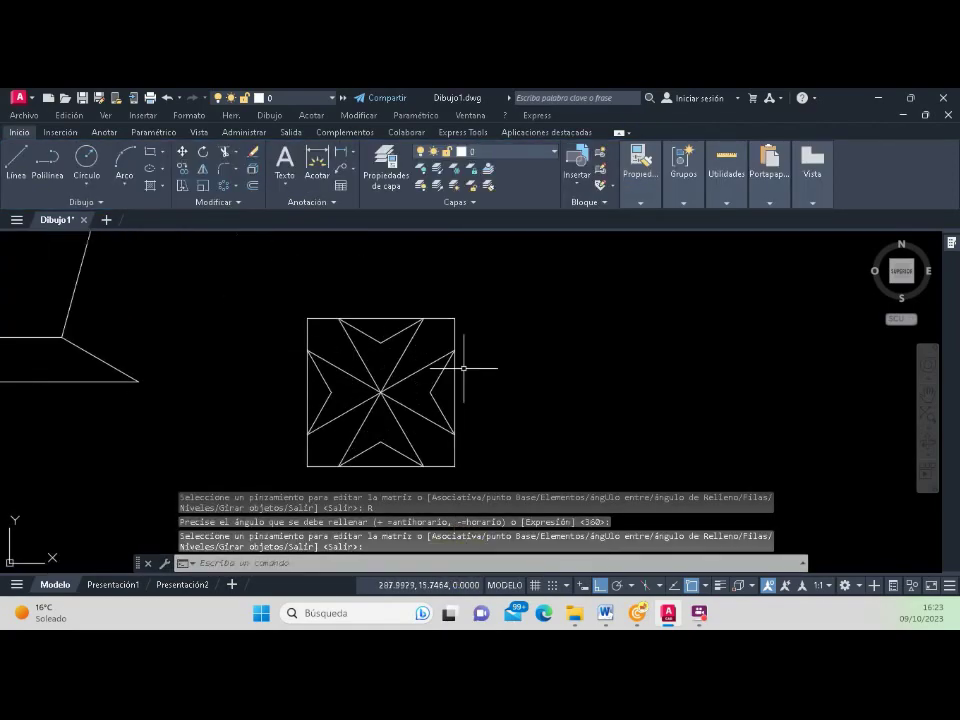
Step: Select the four-armed cross array to show its Matriz editing options
scroll(463, 368, "down", 2)
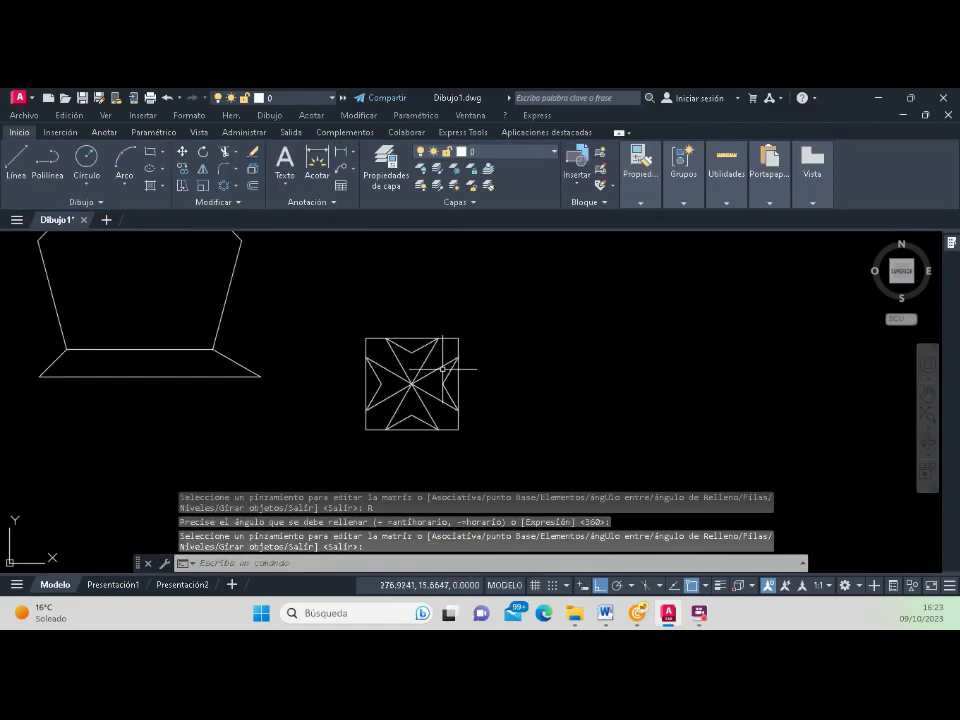
left_click(440, 367)
scroll(440, 367, "up", 2)
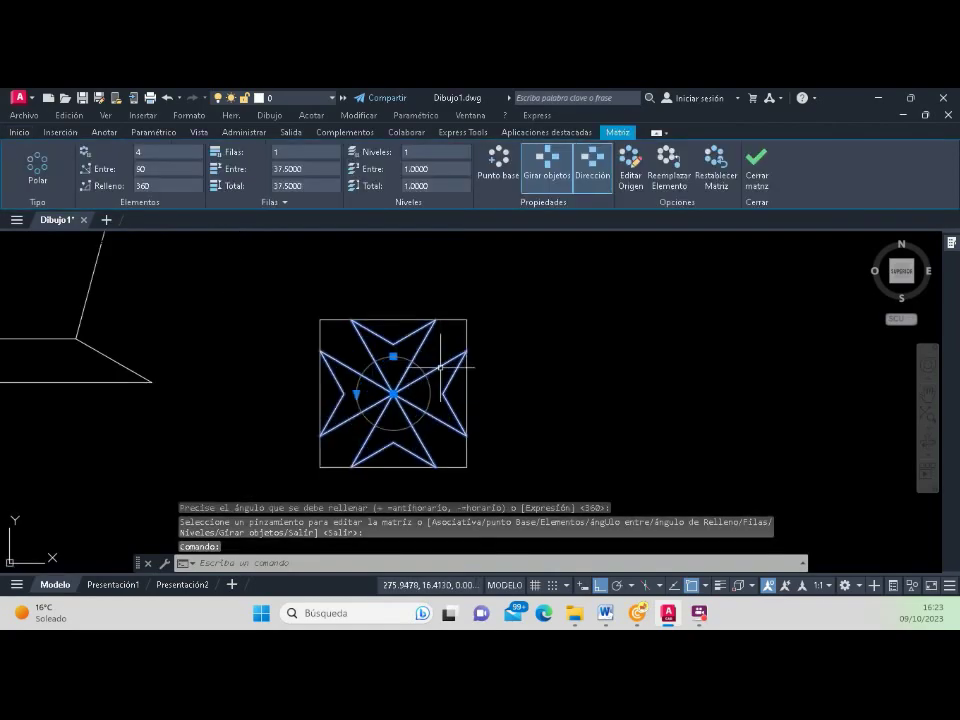
scroll(440, 367, "up", 4)
scroll(440, 367, "down", 3)
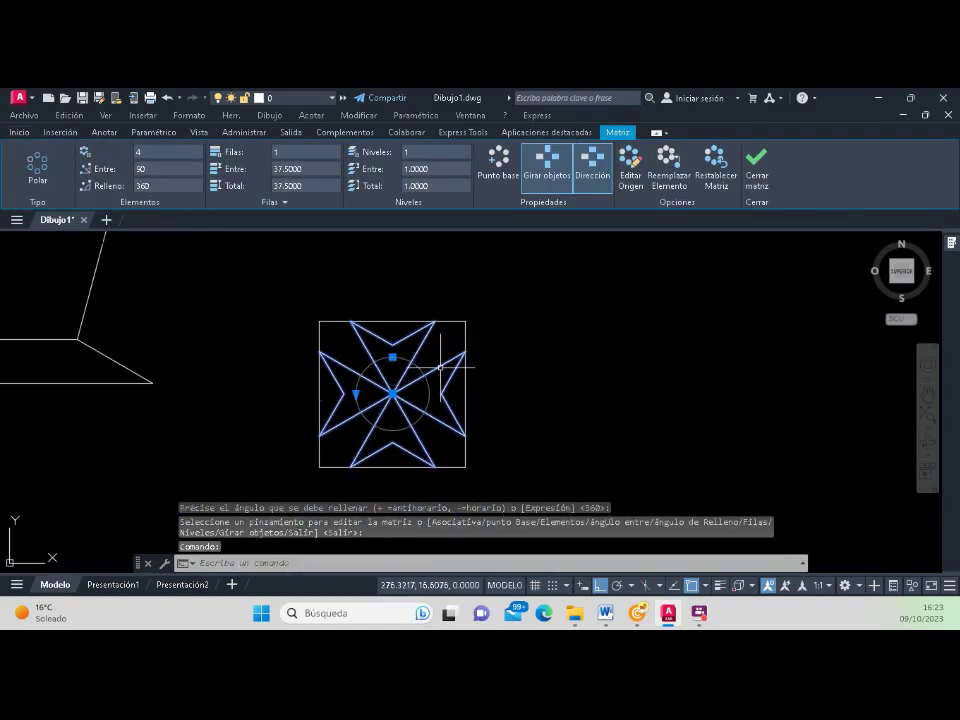
scroll(440, 367, "up", 2)
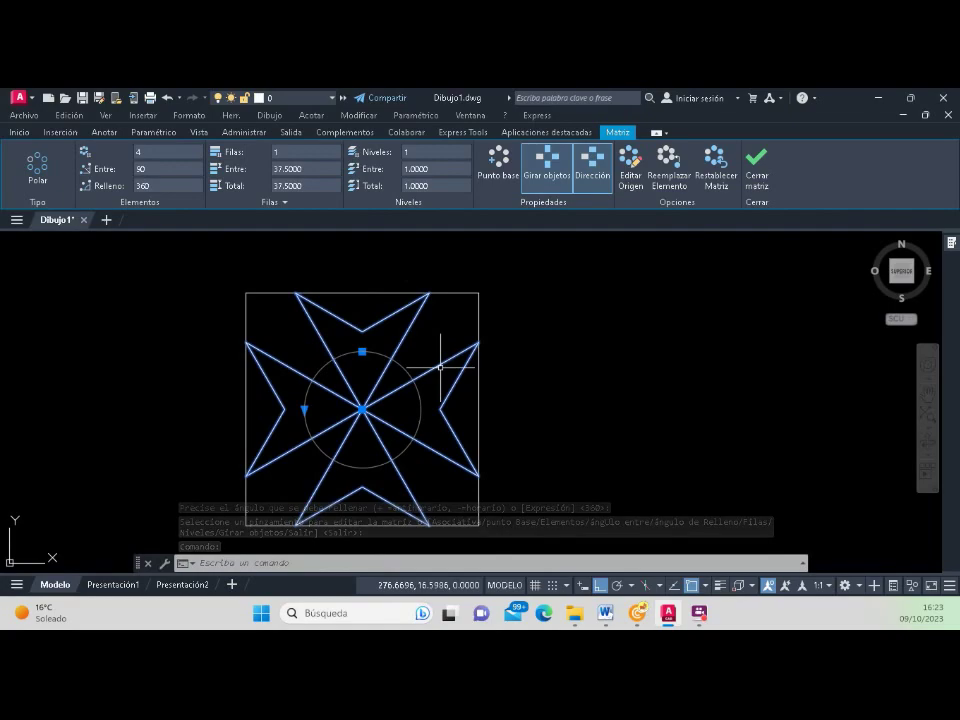
scroll(440, 367, "down", 2)
scroll(440, 367, "up", 2)
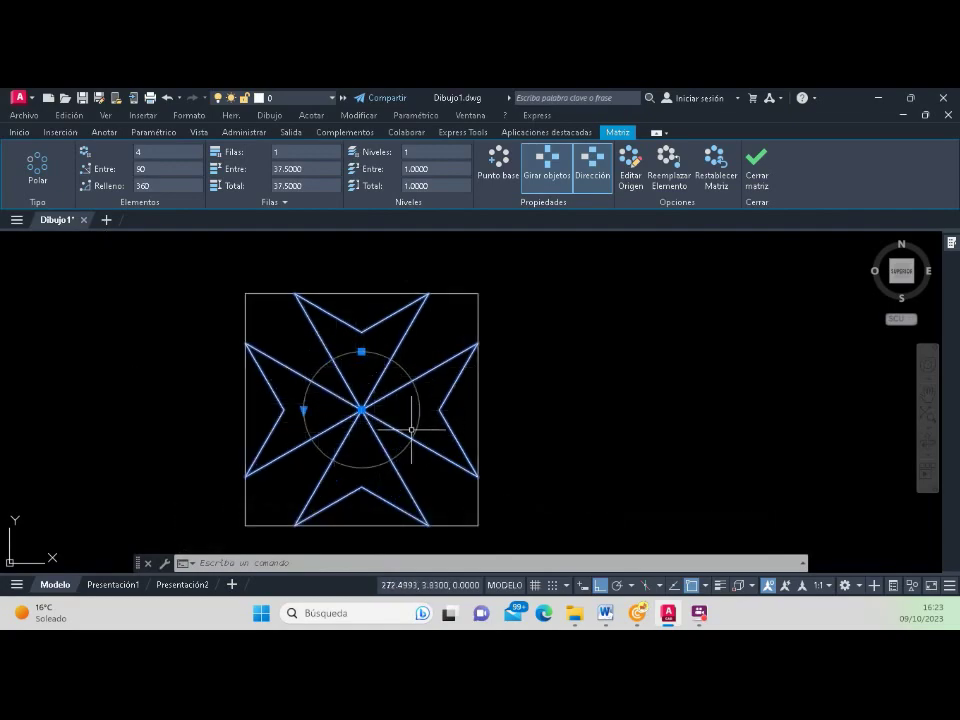
scroll(424, 390, "down", 5)
scroll(418, 390, "down", 2)
scroll(353, 381, "down", 2)
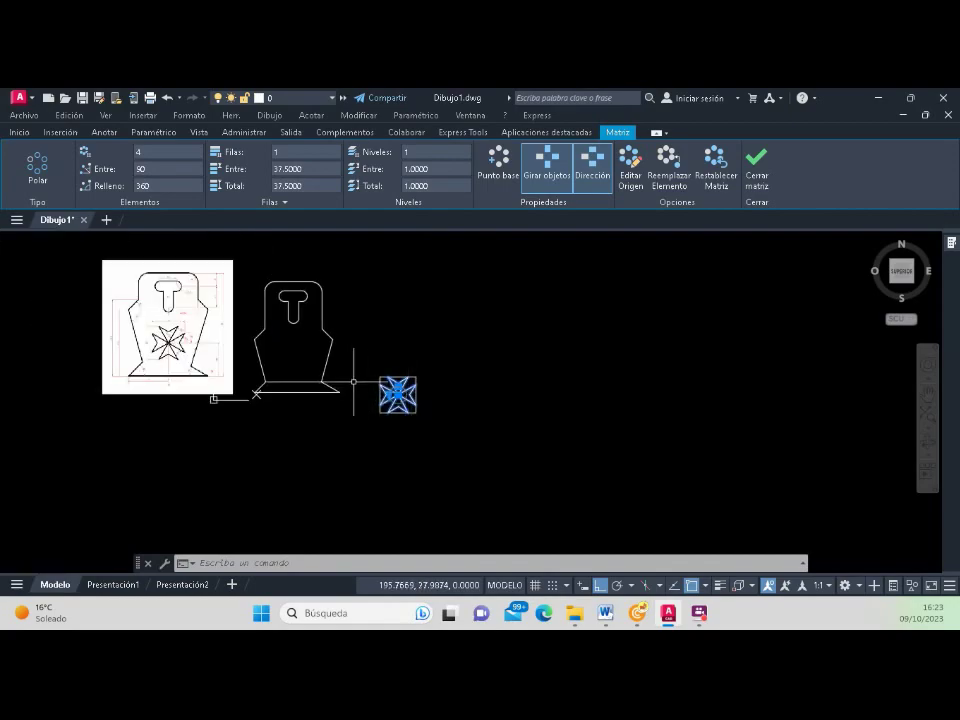
scroll(353, 381, "up", 3)
scroll(486, 447, "up", 4)
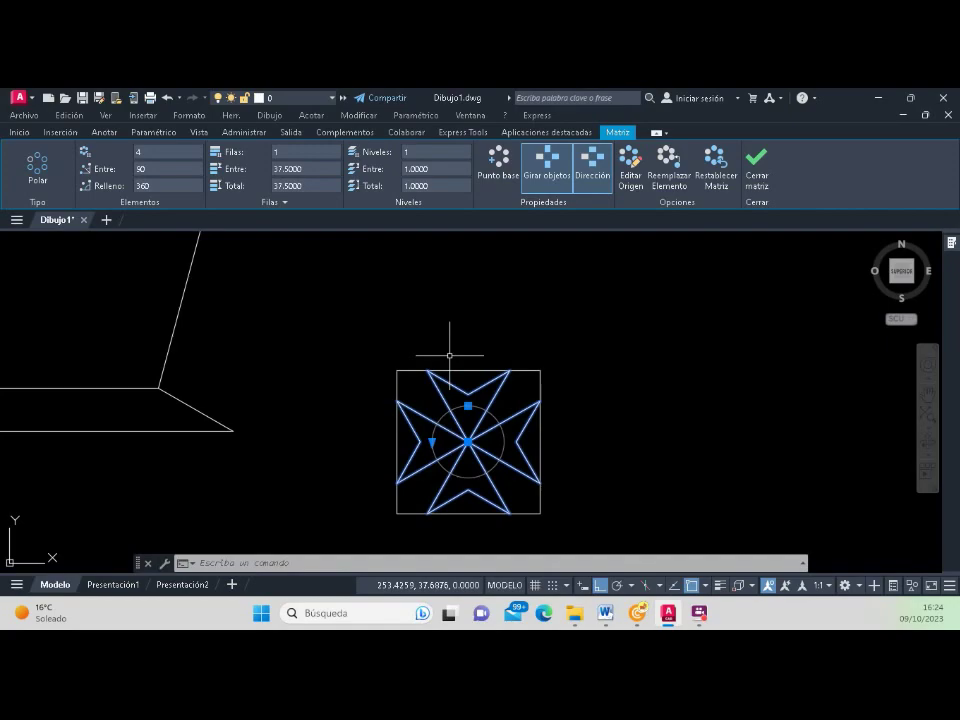
Step: Explode the cross array with Descomponer into individual lines, then clear the selection
left_click(18, 133)
left_click(252, 184)
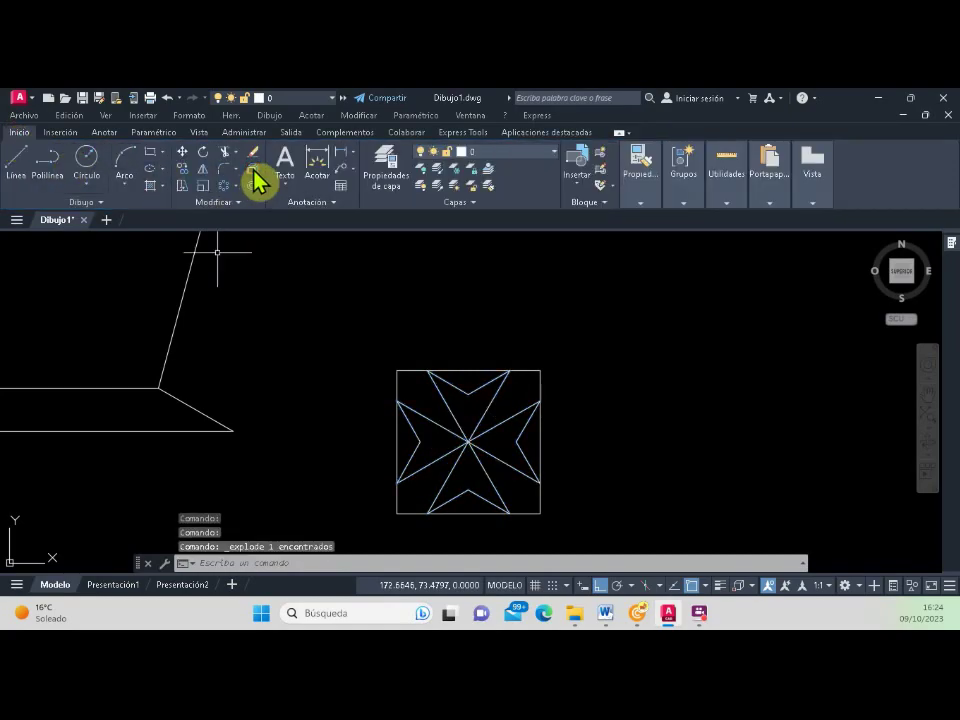
left_click(495, 396)
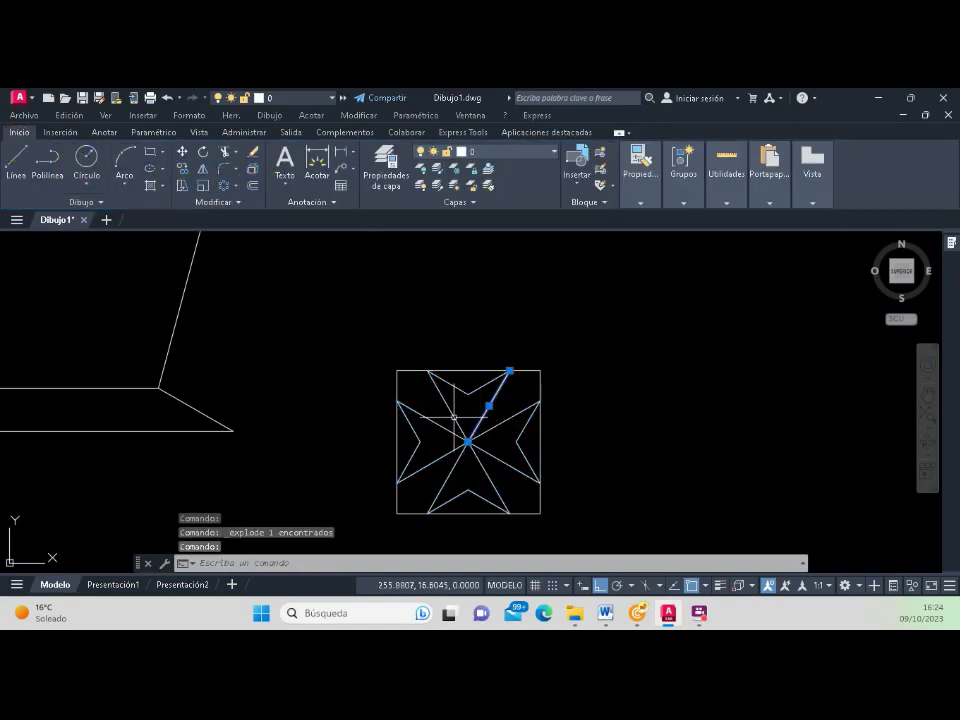
left_click(458, 409)
left_click(440, 425)
left_click(422, 415)
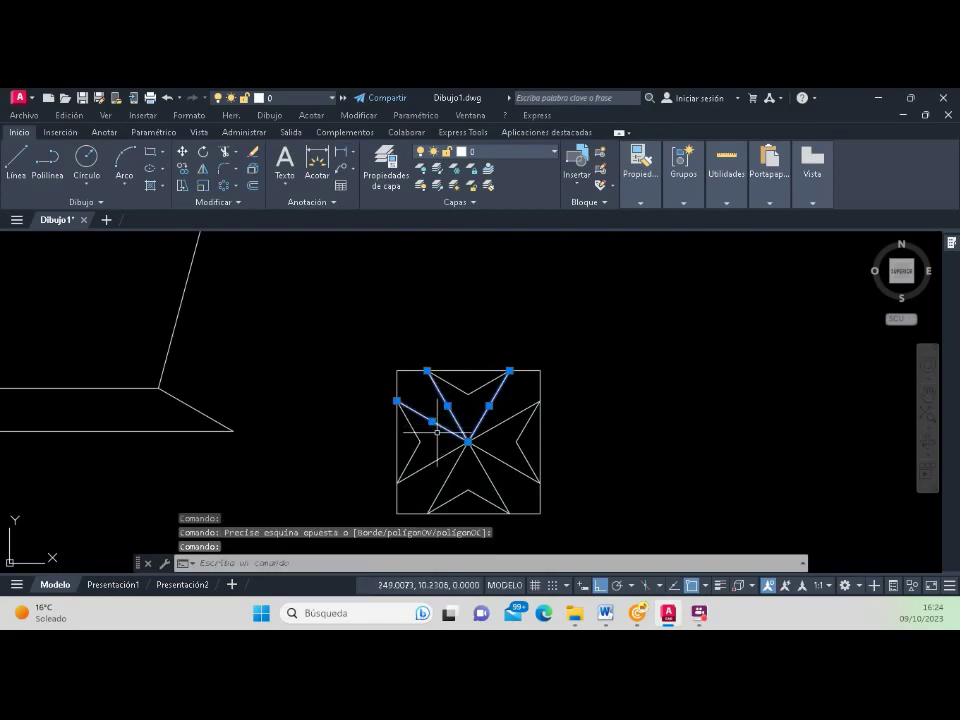
left_click(432, 462)
left_click(447, 477)
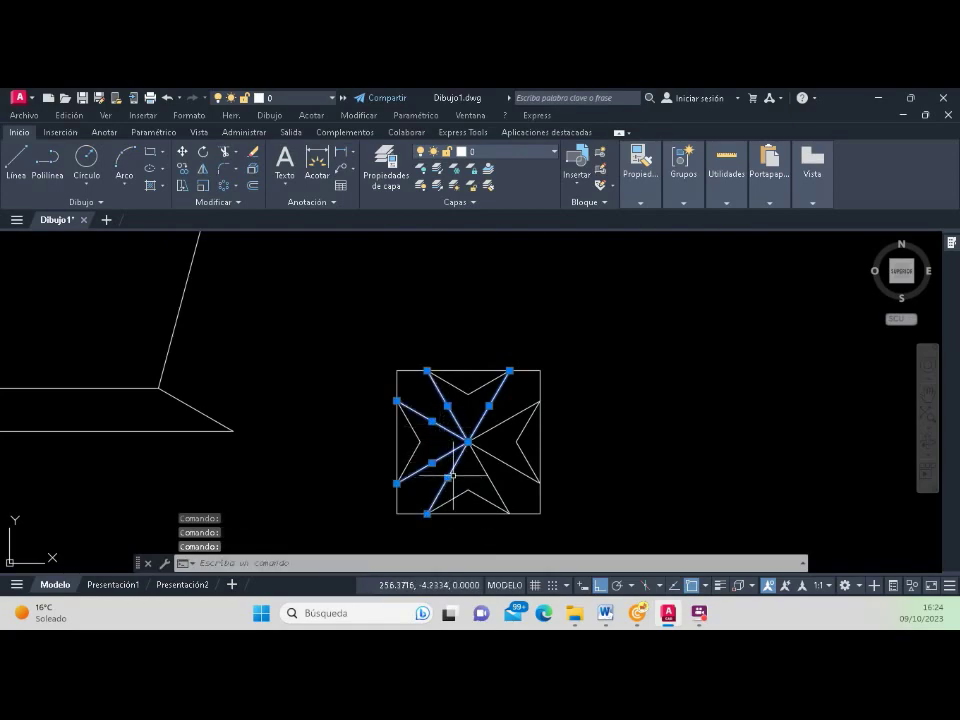
key("Escape")
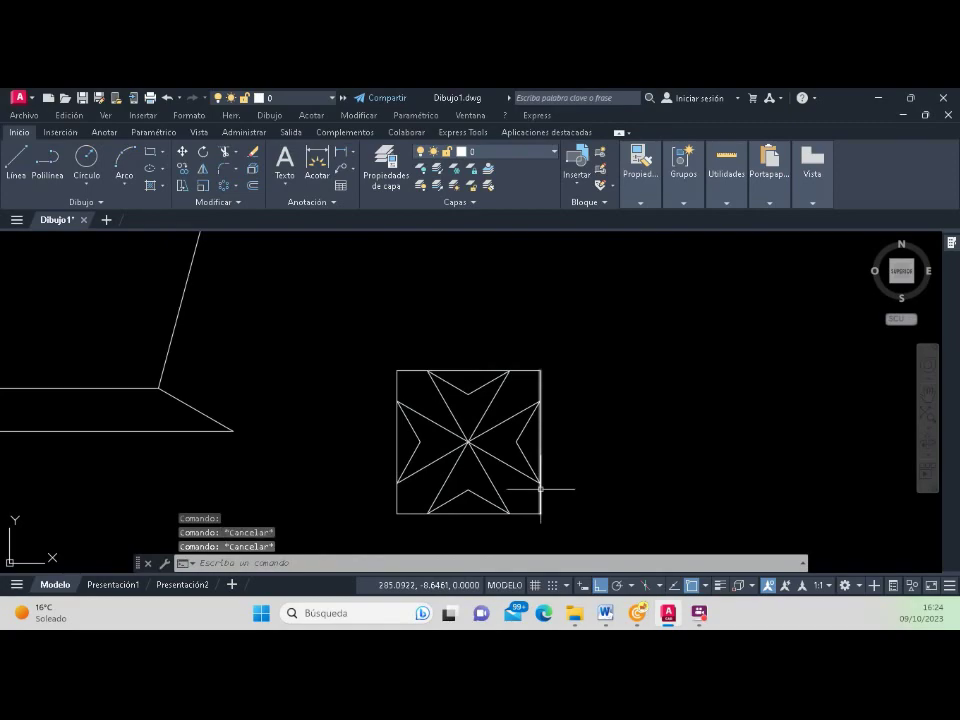
scroll(540, 490, "down", 3)
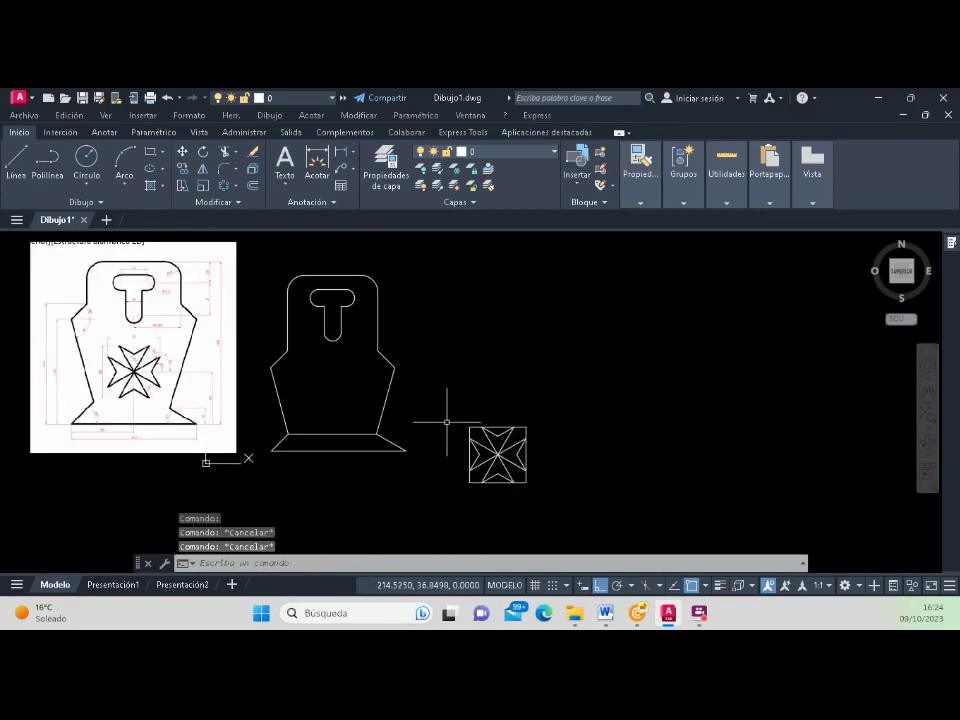
scroll(65, 400, "up", 2)
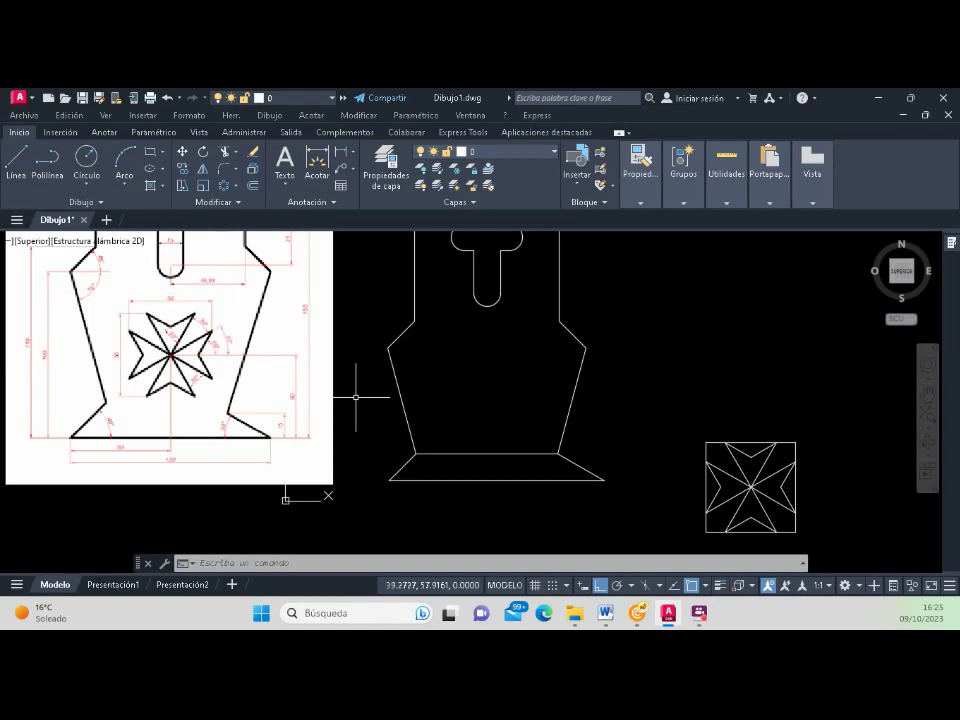
scroll(111, 441, "up", 4)
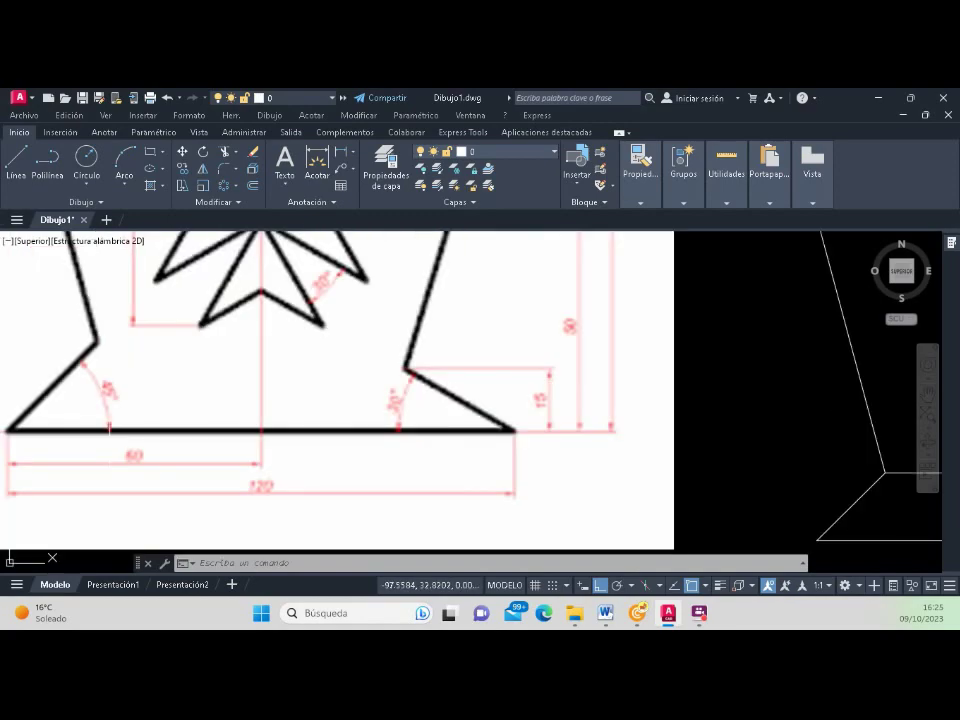
scroll(311, 438, "down", 2)
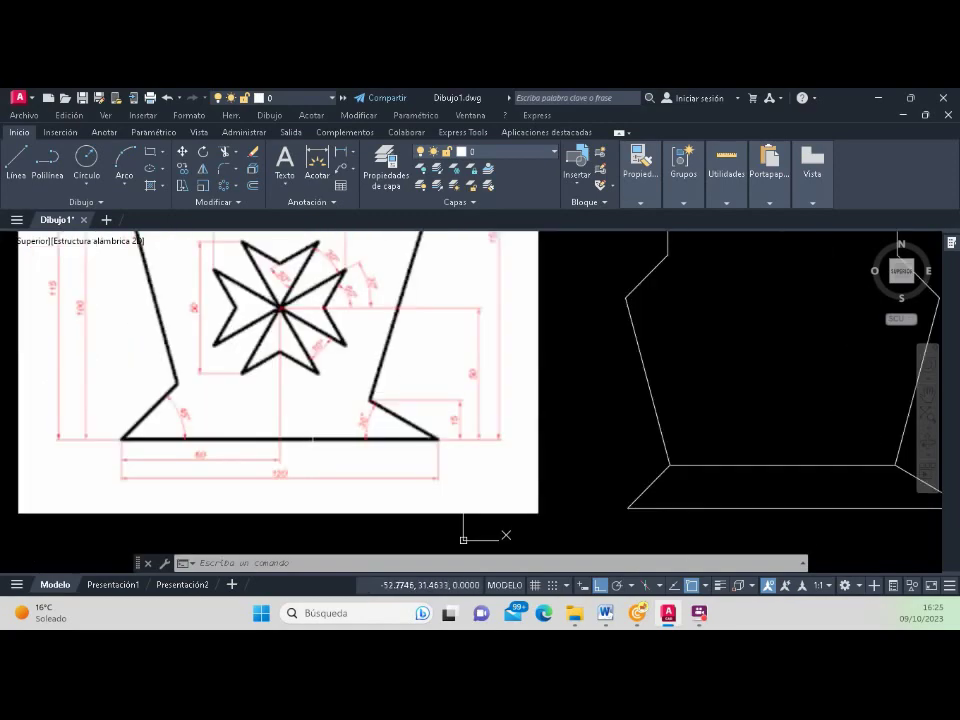
scroll(330, 318, "up", 4)
left_click(205, 330)
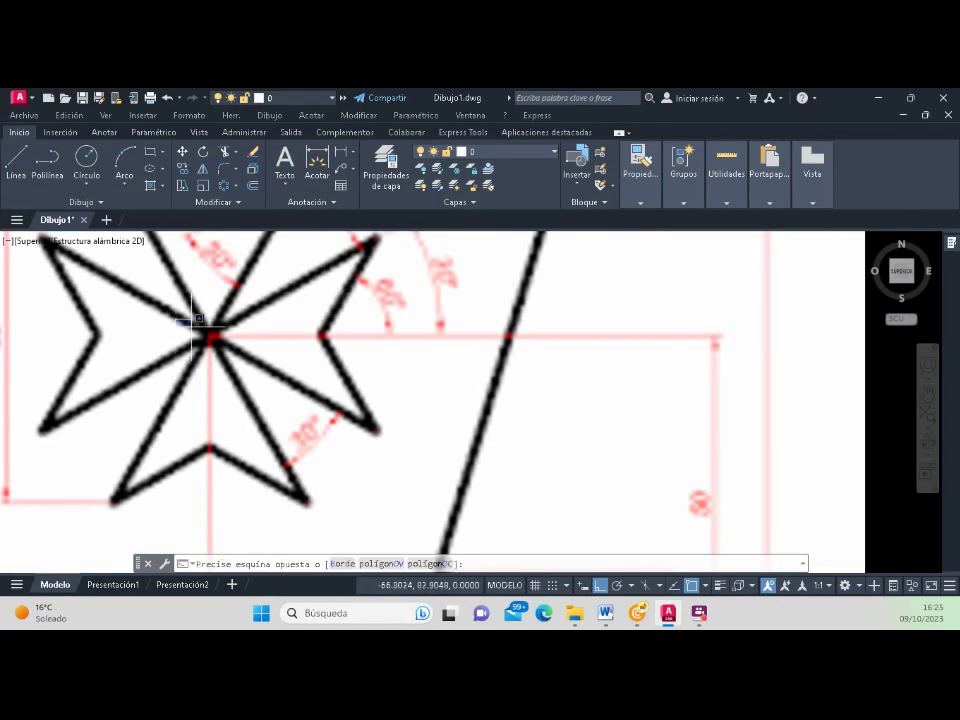
scroll(214, 336, "down", 5)
scroll(352, 491, "down", 1)
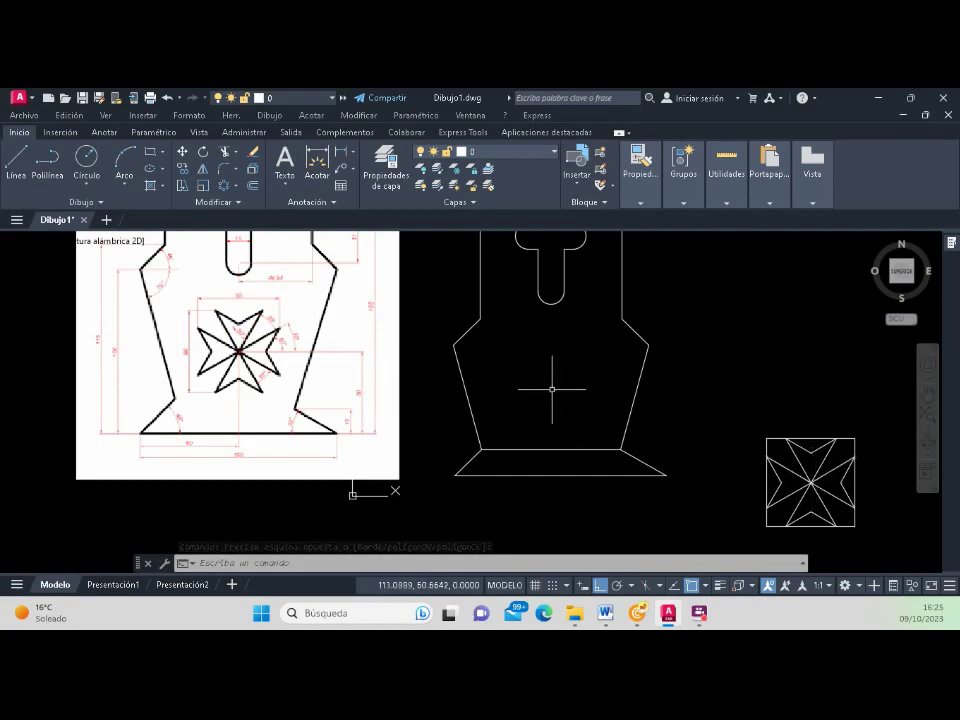
scroll(170, 435, "up", 5)
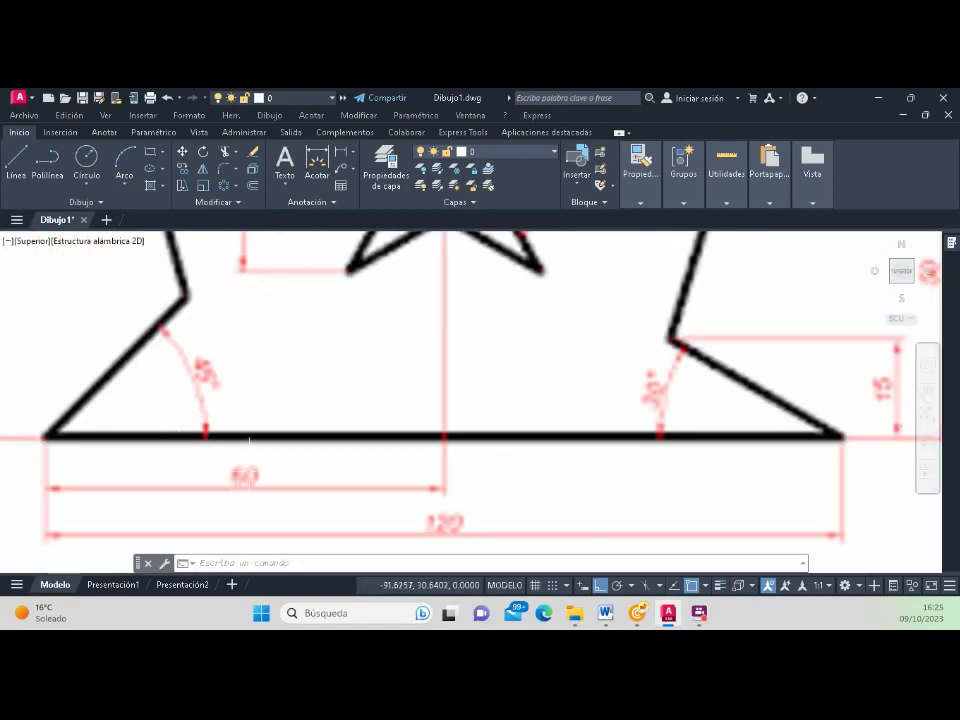
scroll(250, 470, "up", 4)
left_click(184, 438)
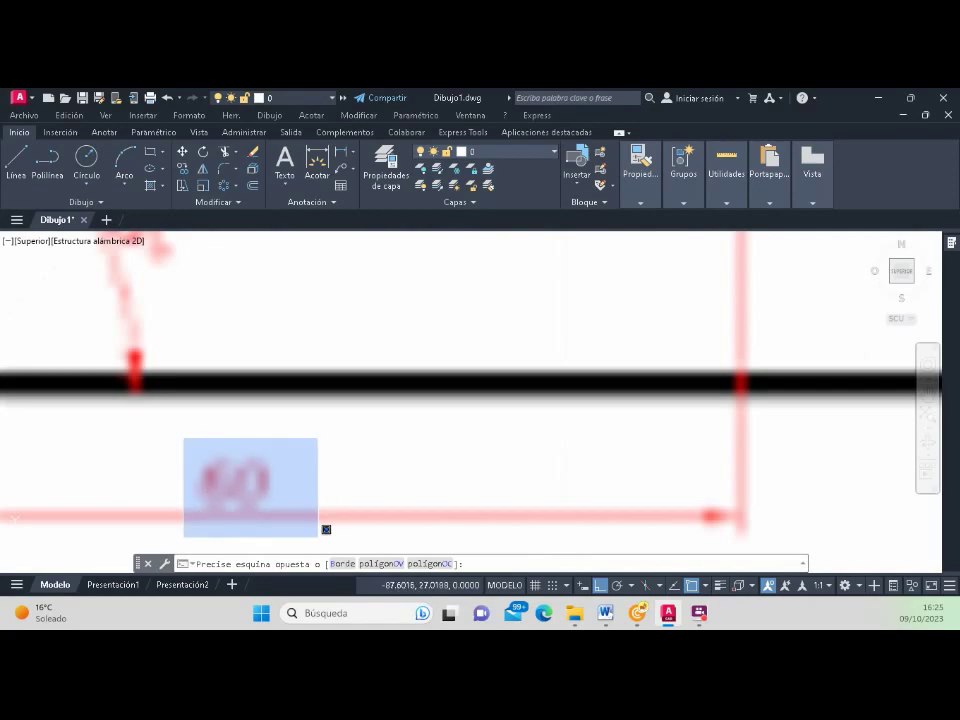
key("Escape")
scroll(240, 457, "down", 5)
scroll(240, 457, "up", 5)
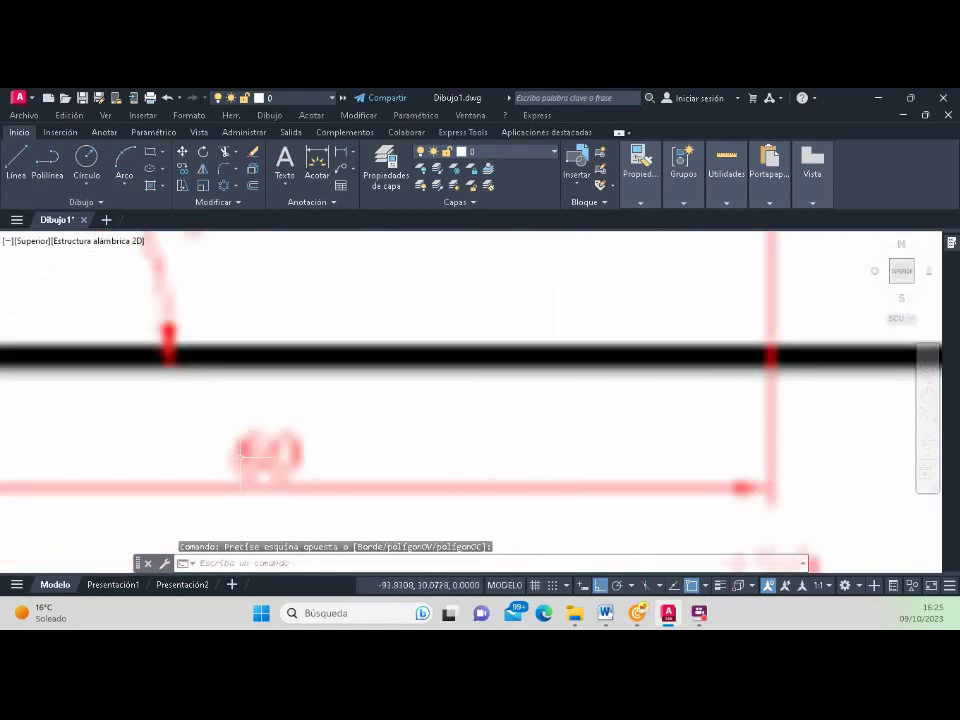
left_click(194, 404)
left_click(364, 512)
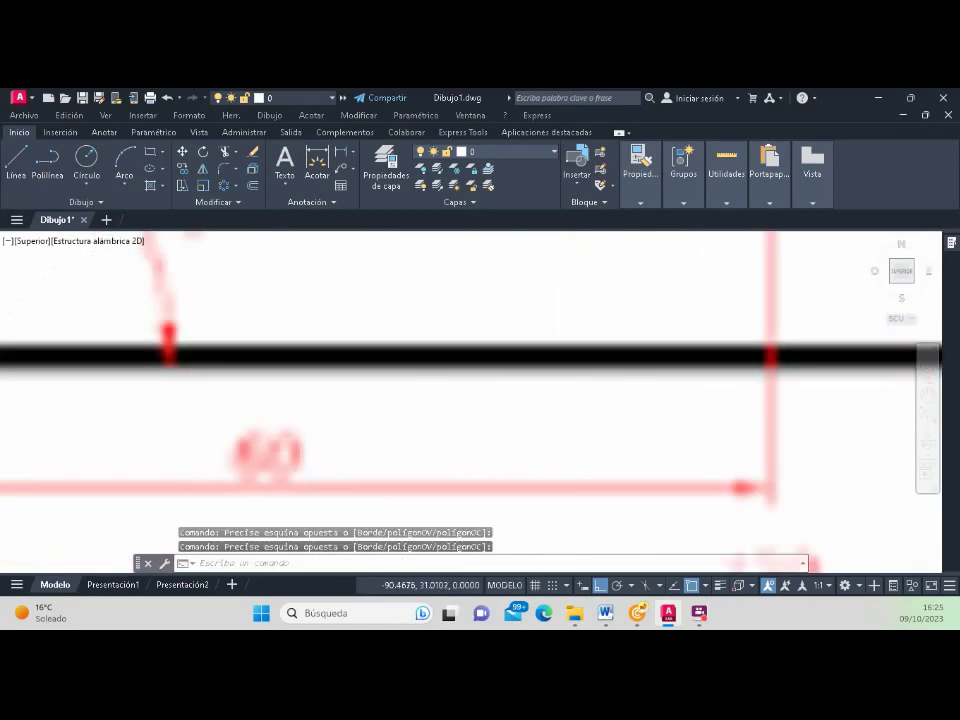
scroll(456, 490, "down", 5)
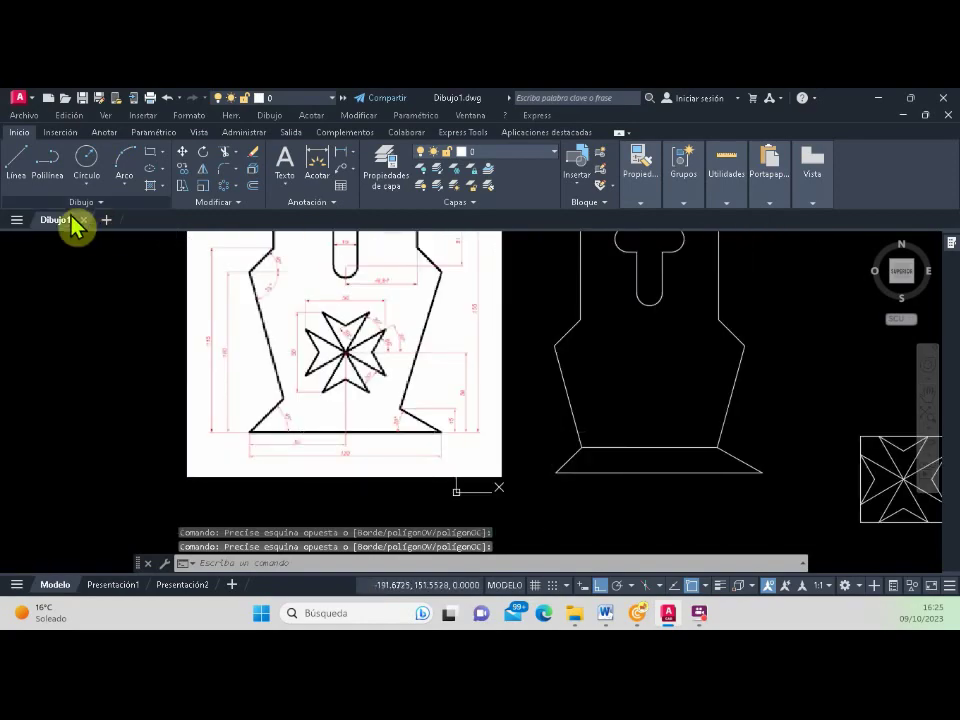
left_click(17, 165)
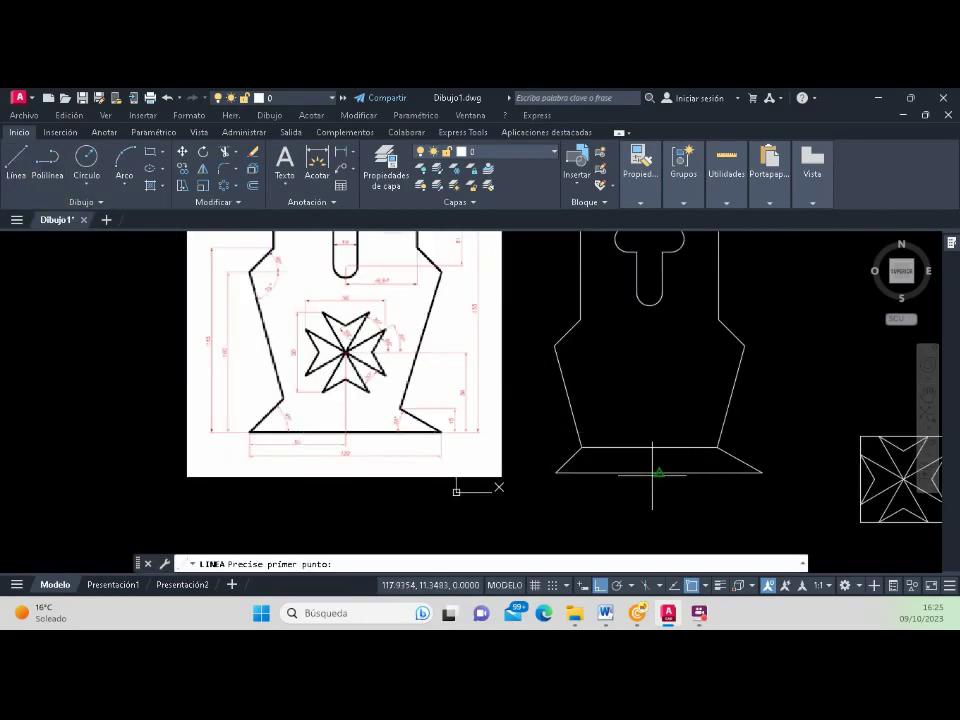
left_click(659, 472)
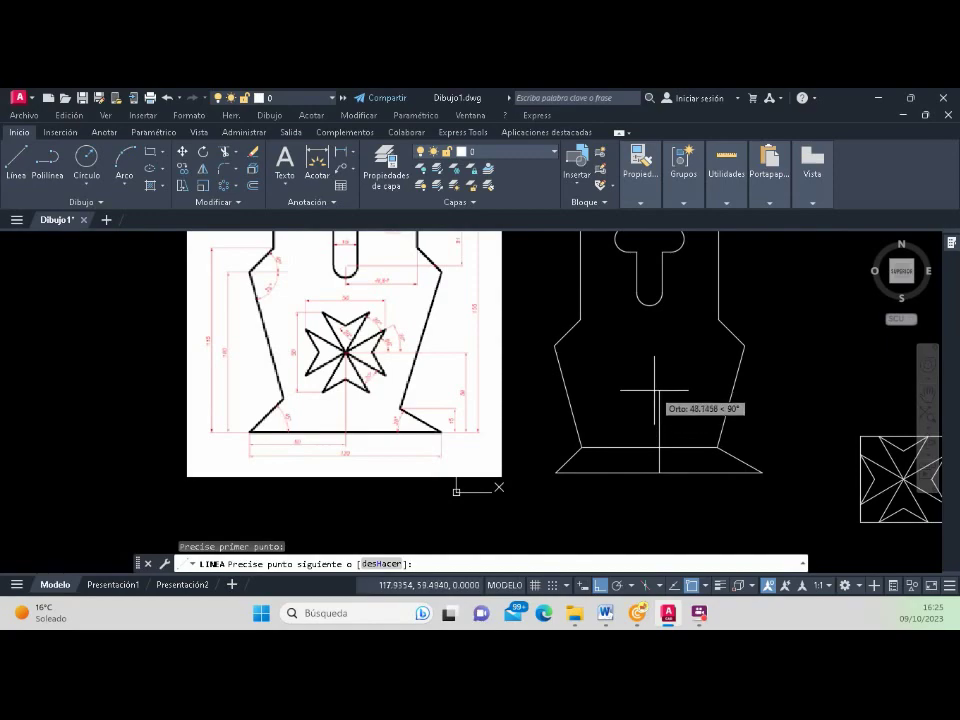
scroll(655, 390, "down", 2)
scroll(640, 385, "up", 2)
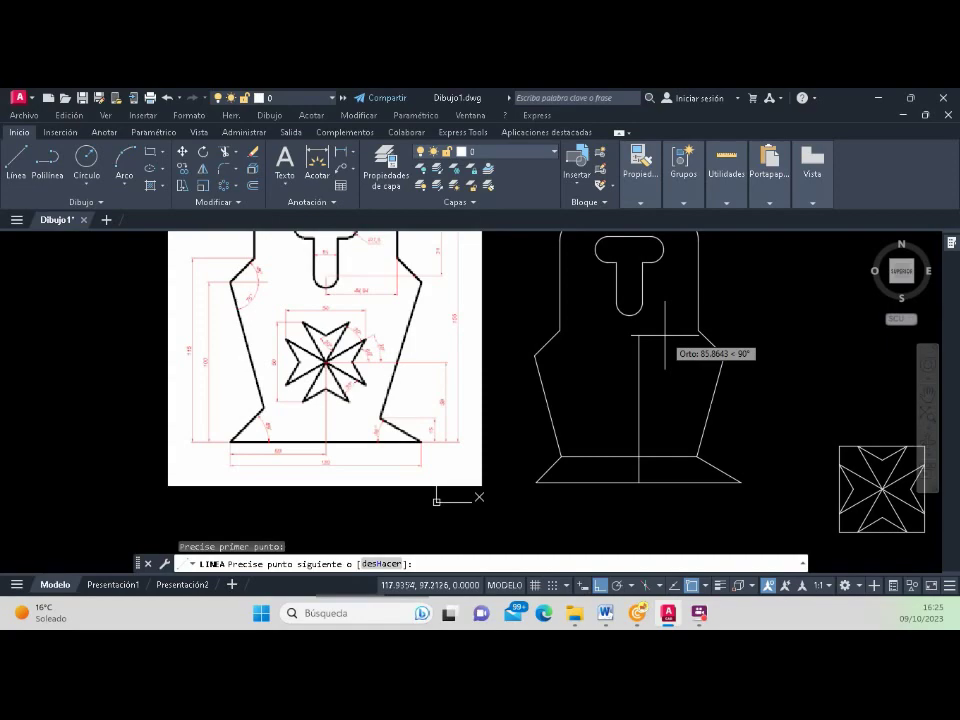
key("Escape")
scroll(664, 333, "down", 4)
scroll(651, 407, "up", 4)
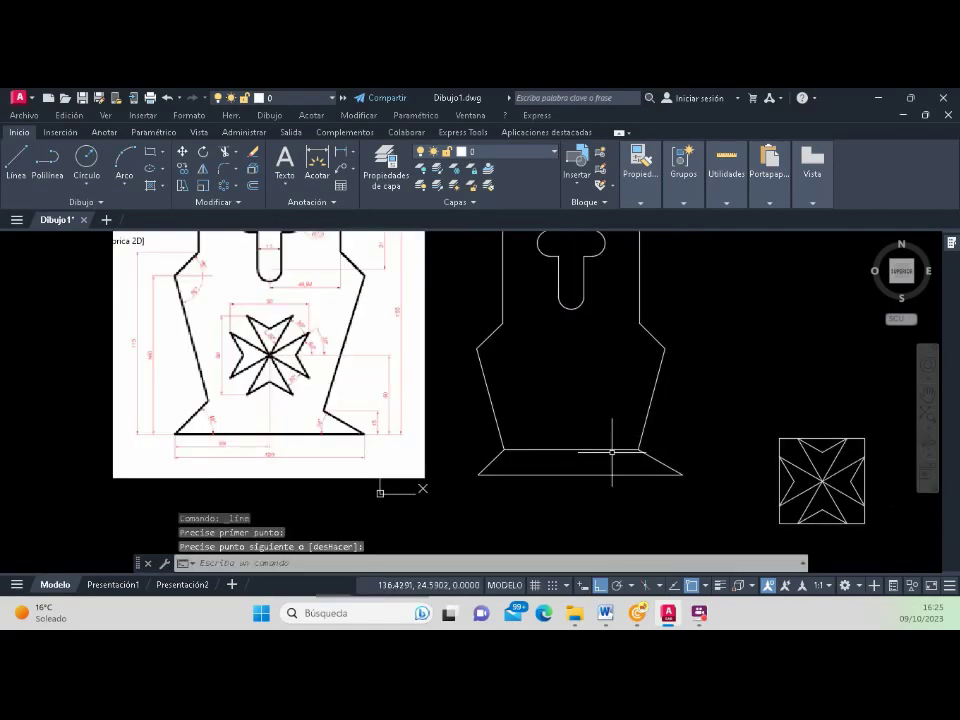
left_click(16, 160)
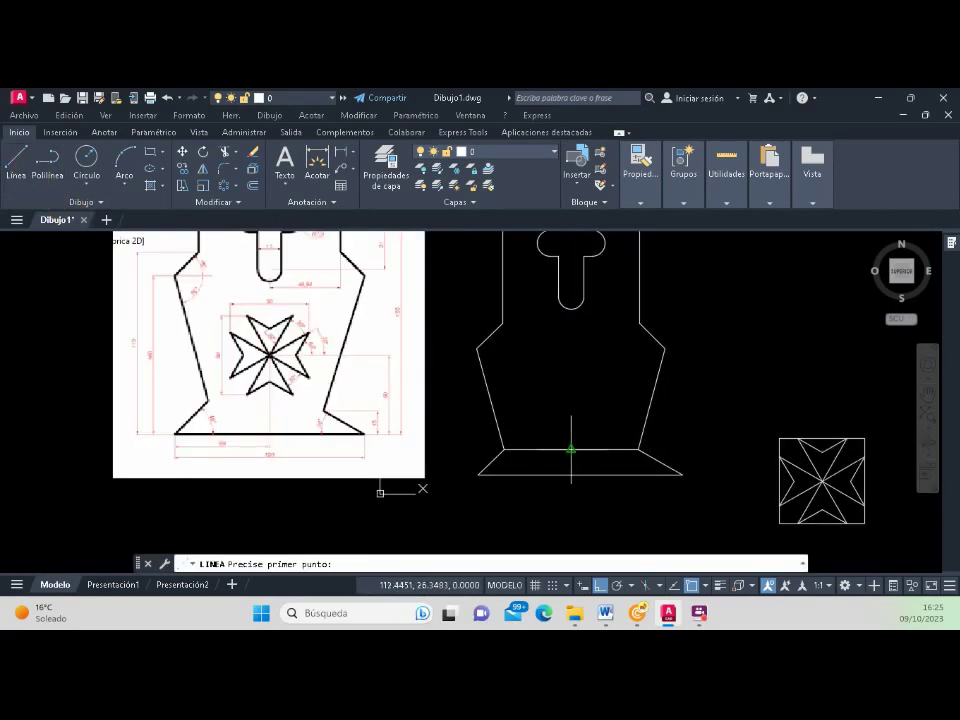
left_click(571, 450)
left_click(568, 358)
key("Escape")
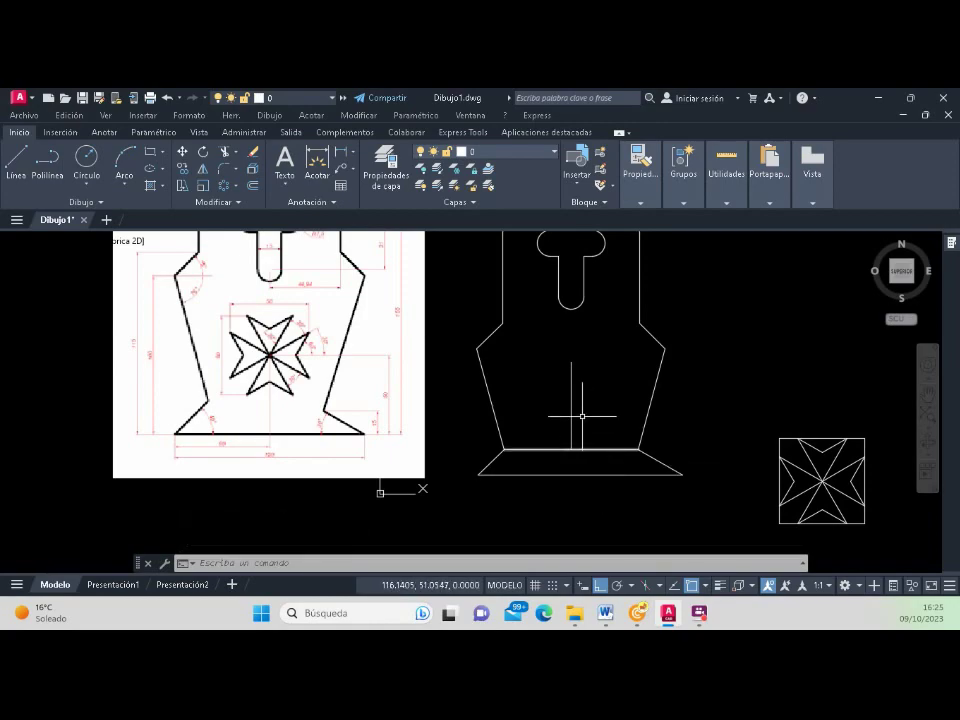
left_click(582, 413)
left_click(546, 343)
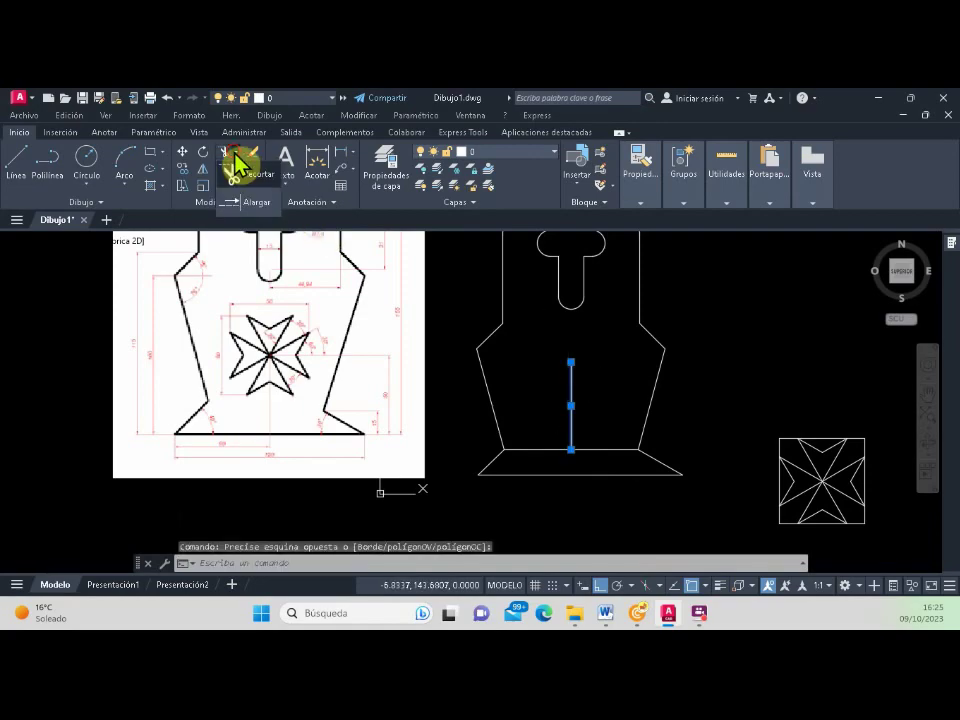
left_click(237, 165)
left_click(571, 366)
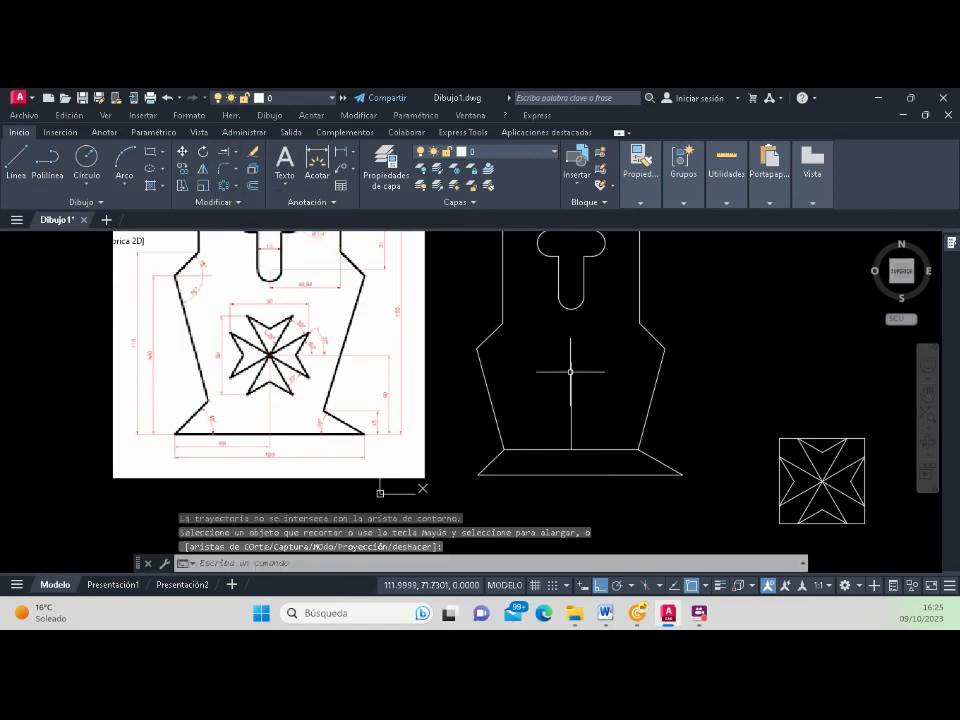
left_click(229, 156)
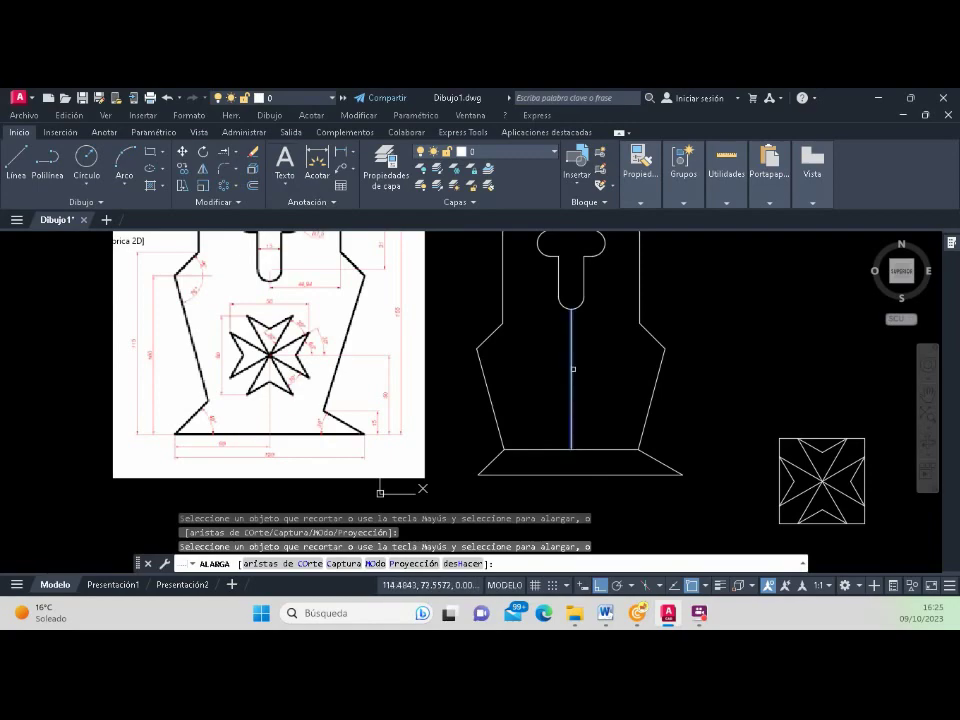
left_click(571, 371)
key("Return")
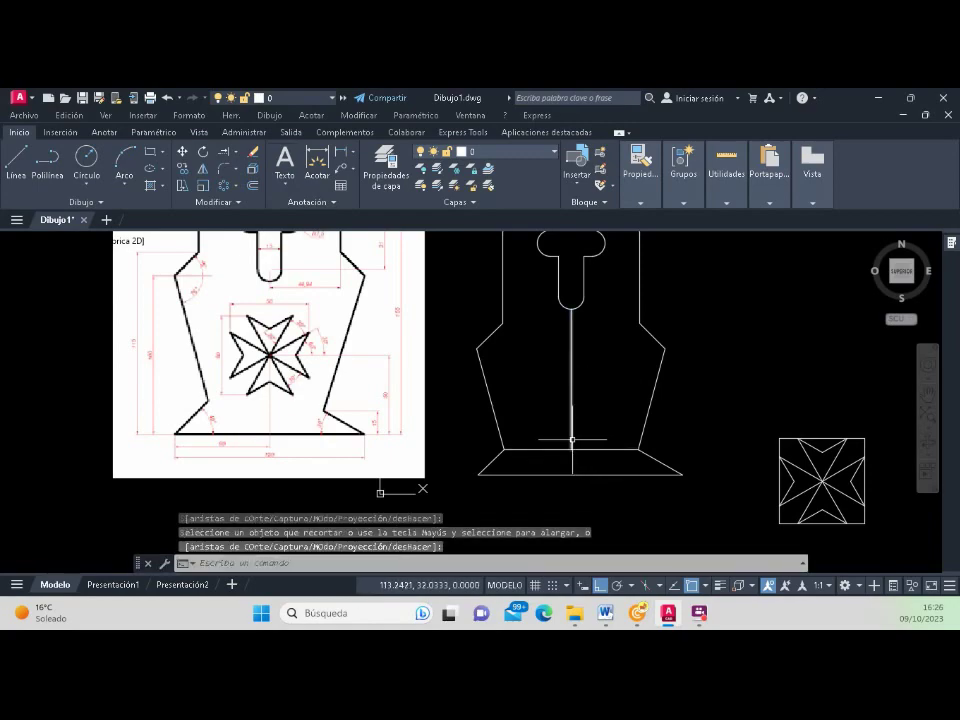
key("Return")
left_click(571, 440)
left_click(571, 449)
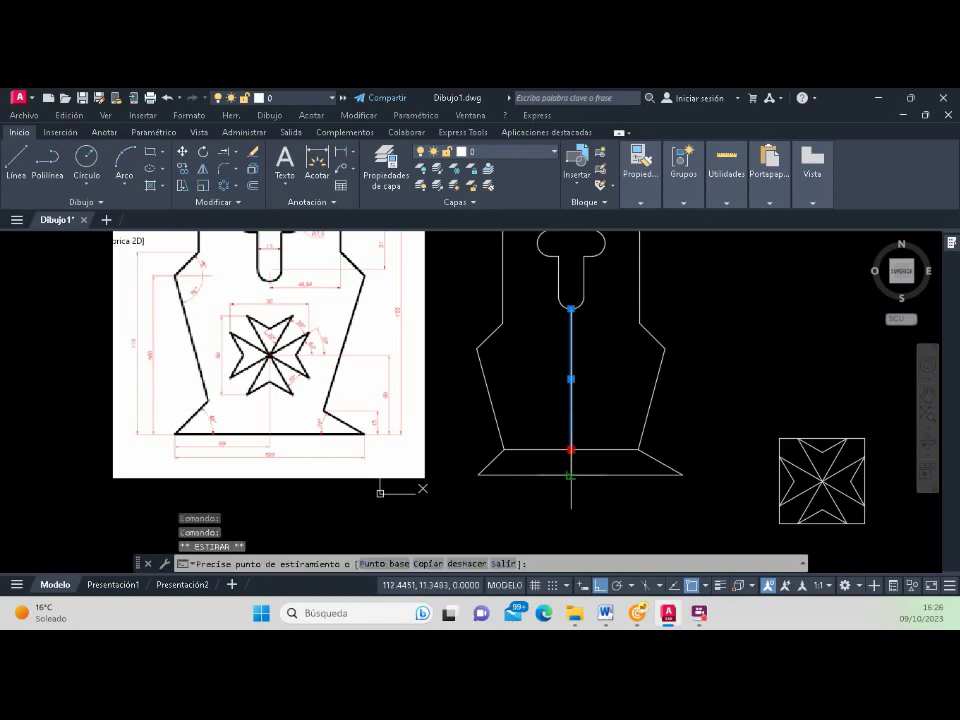
left_click(571, 475)
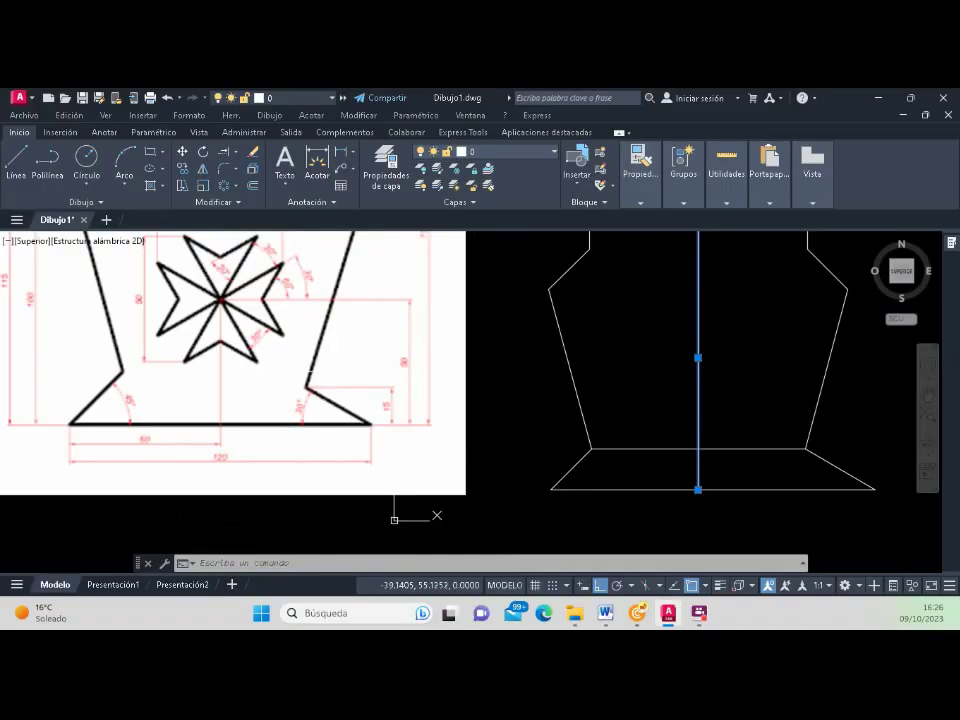
scroll(446, 439, "down", 5)
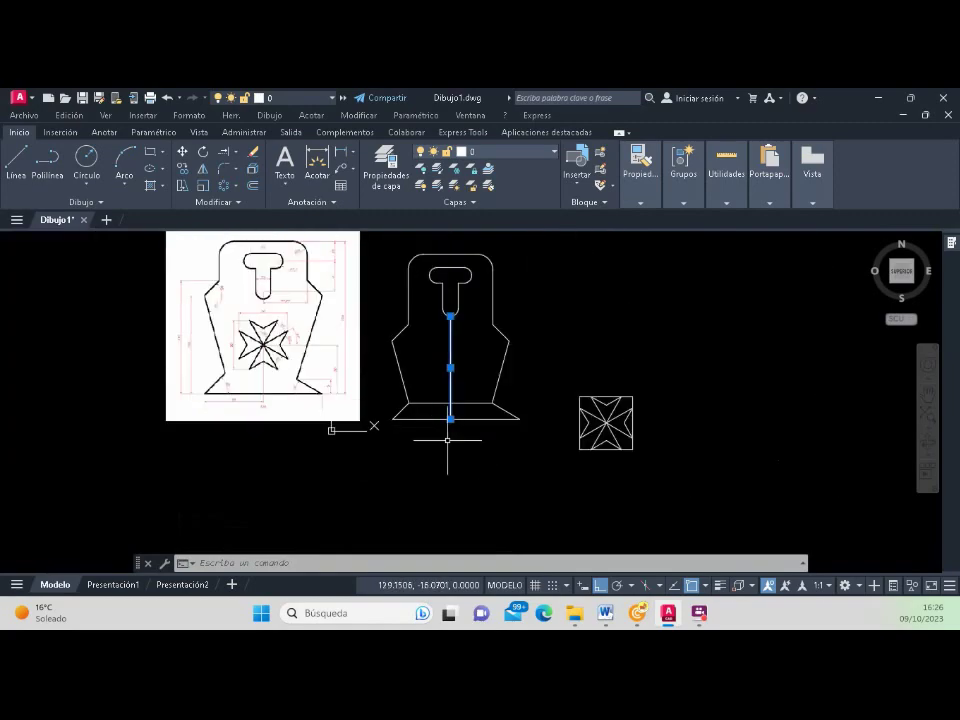
scroll(461, 439, "up", 3)
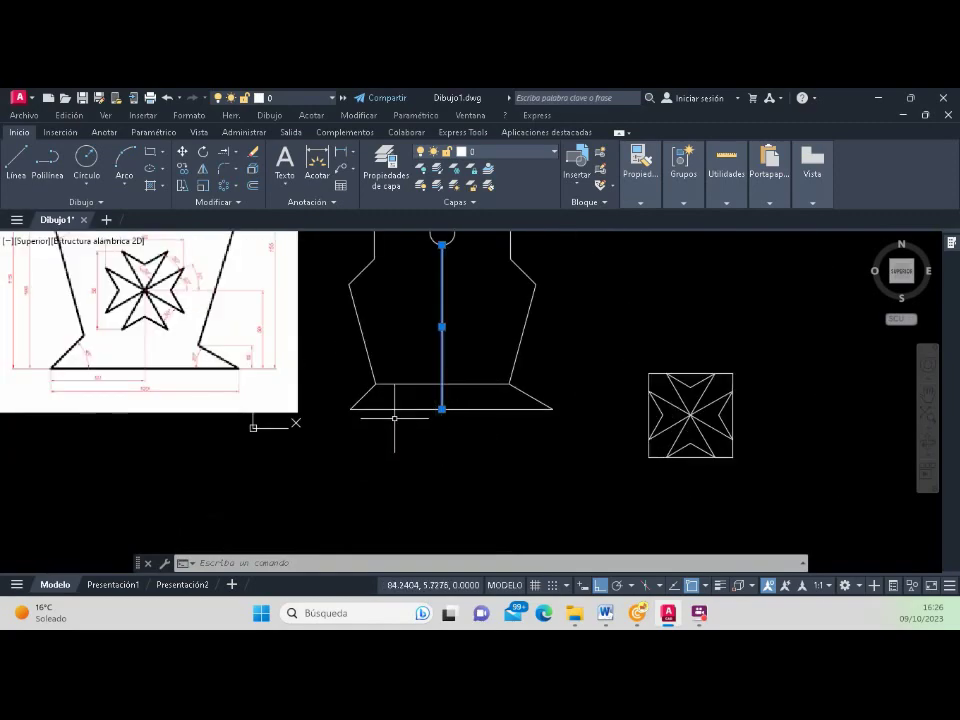
key("Delete")
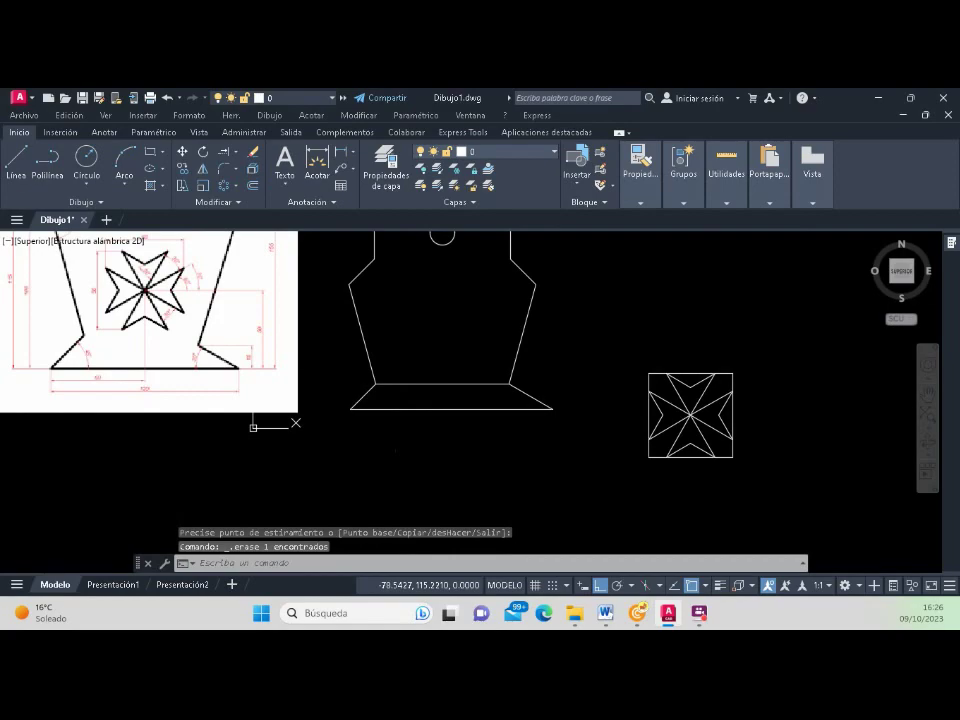
Step: Draw a 60-wide helper box under the base and a 50-unit vertical line from its centre
left_click(18, 168)
left_click(350, 409)
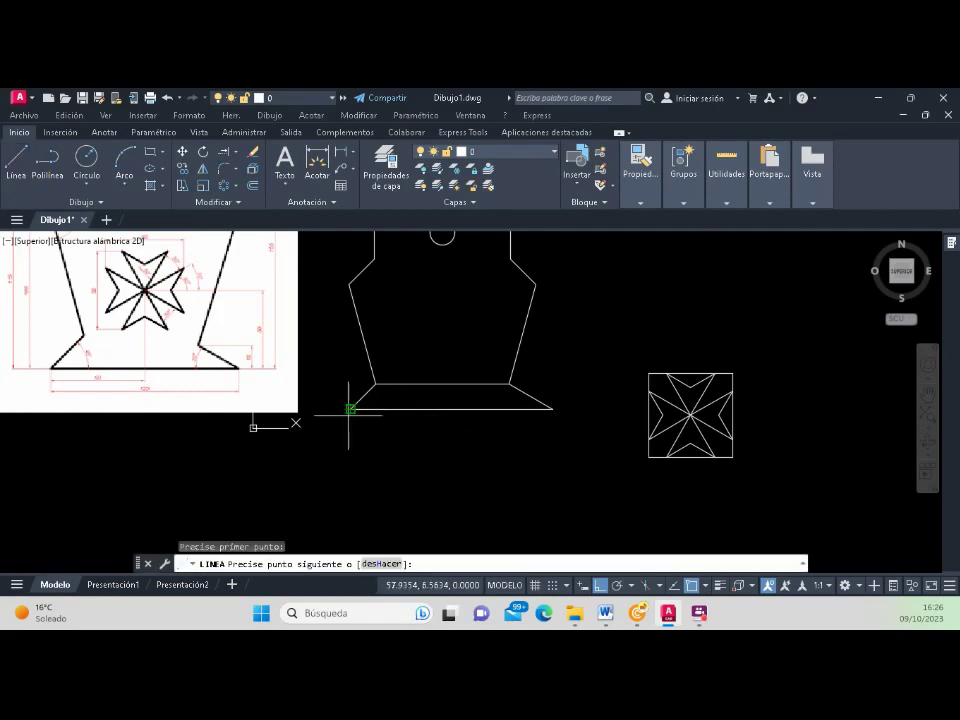
left_click(350, 457)
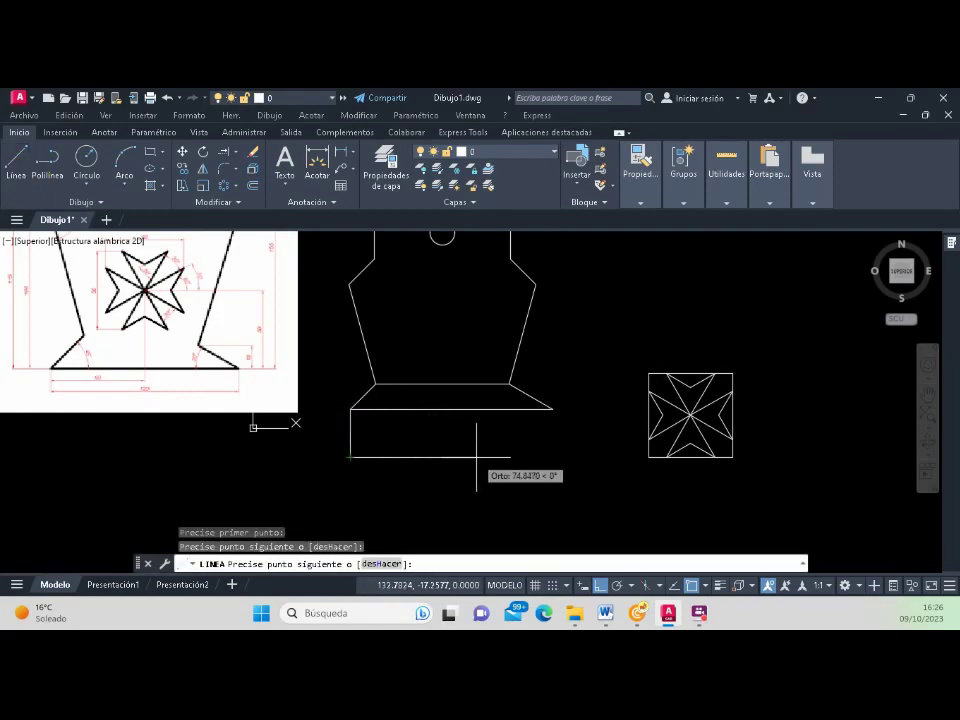
type("60")
key("Return")
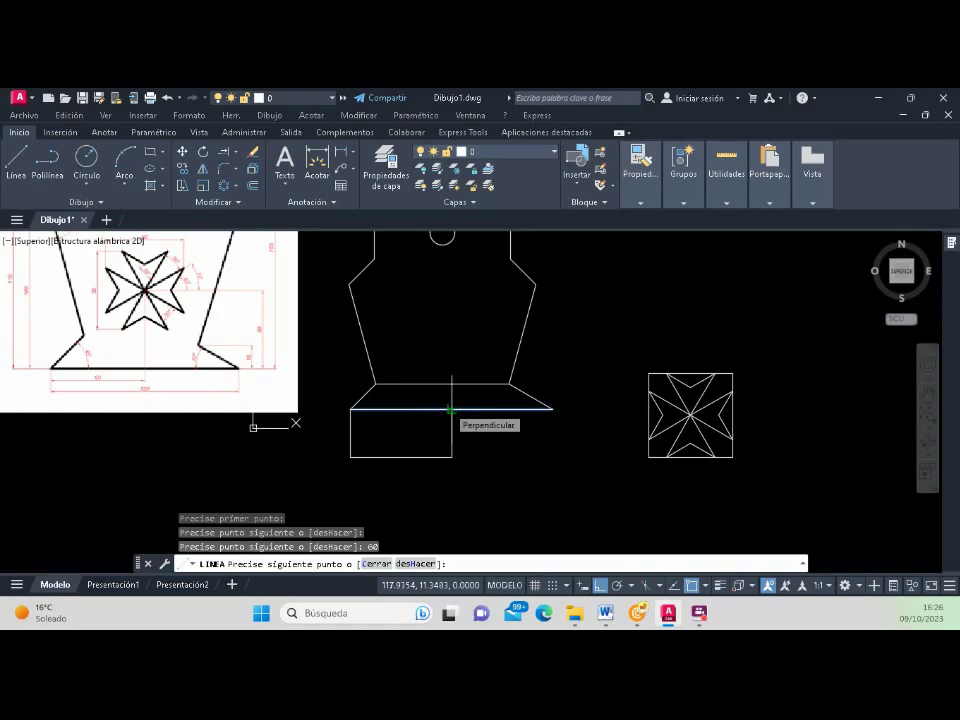
left_click(451, 409)
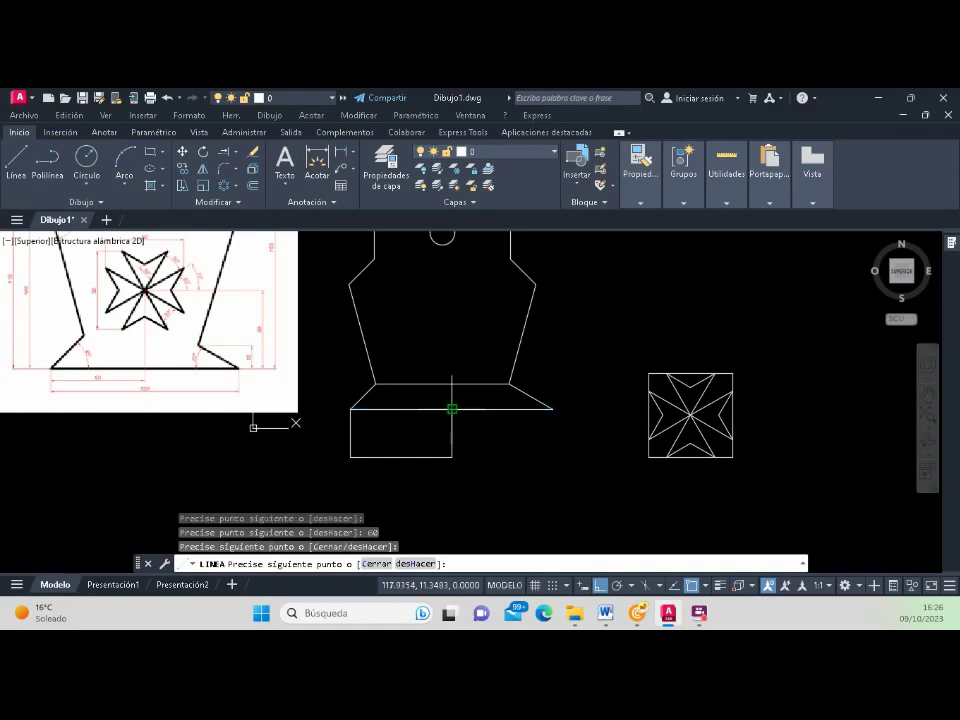
scroll(300, 342, "up", 3)
scroll(242, 338, "up", 3)
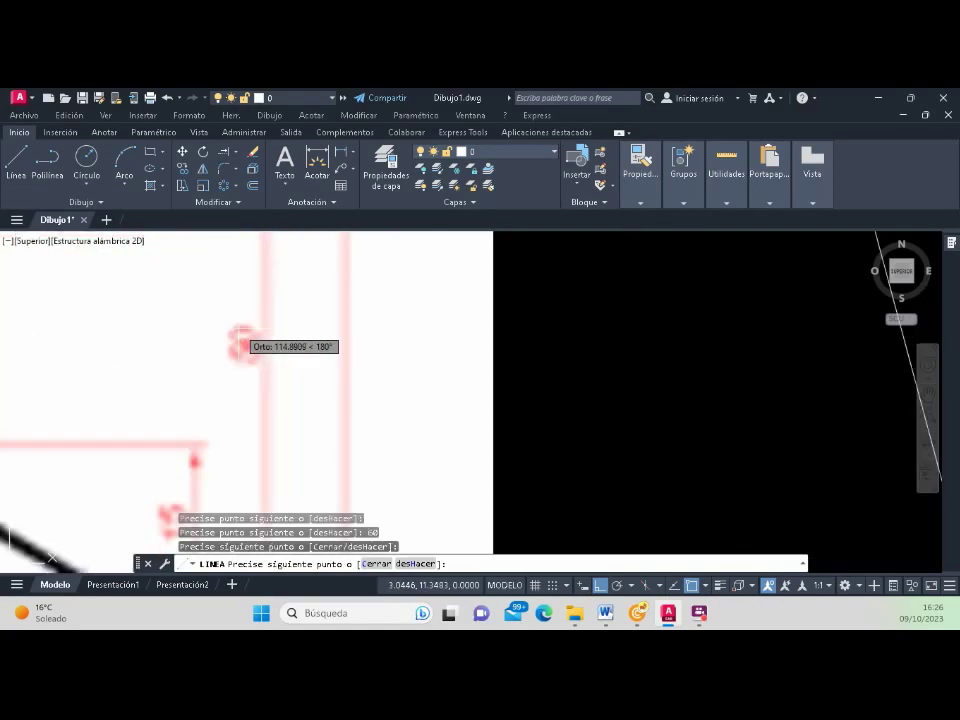
scroll(255, 390, "down", 5)
scroll(300, 386, "down", 4)
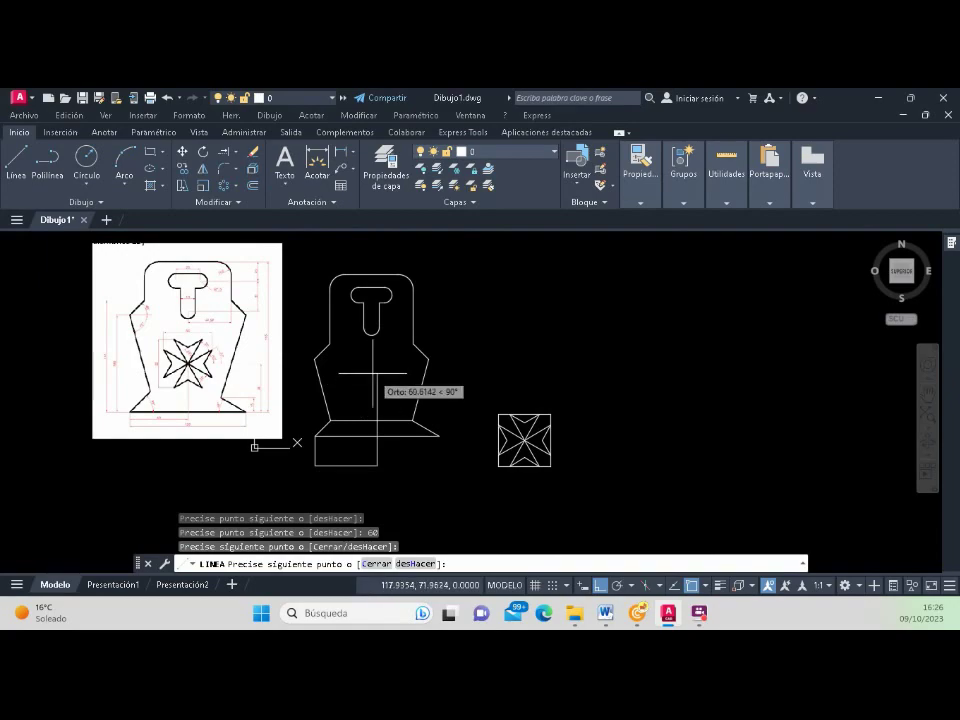
type("50")
key("Return")
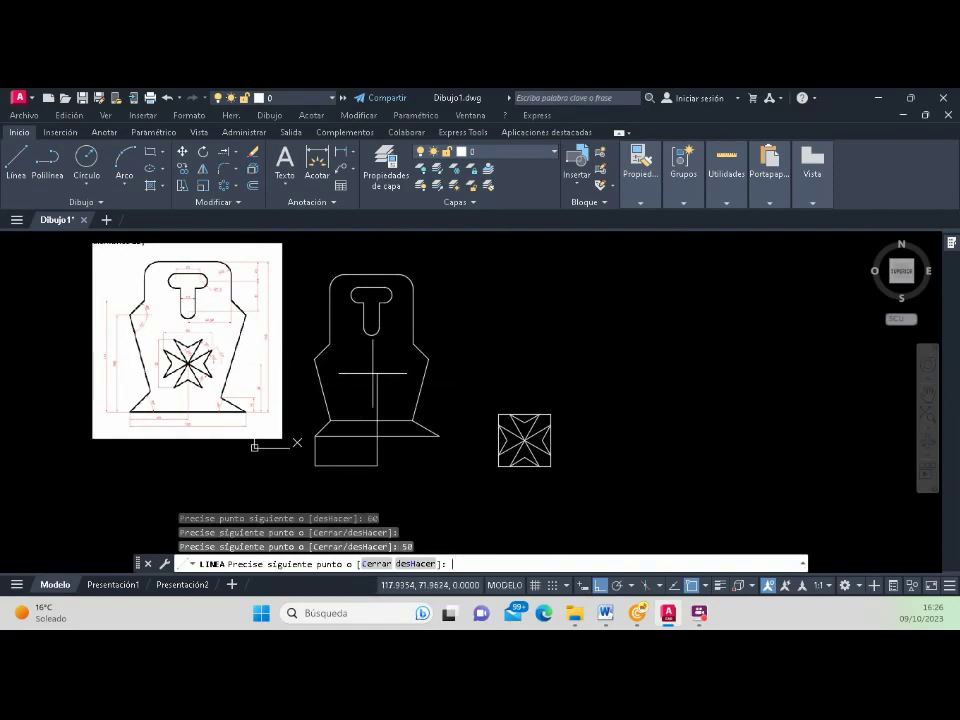
key("Return")
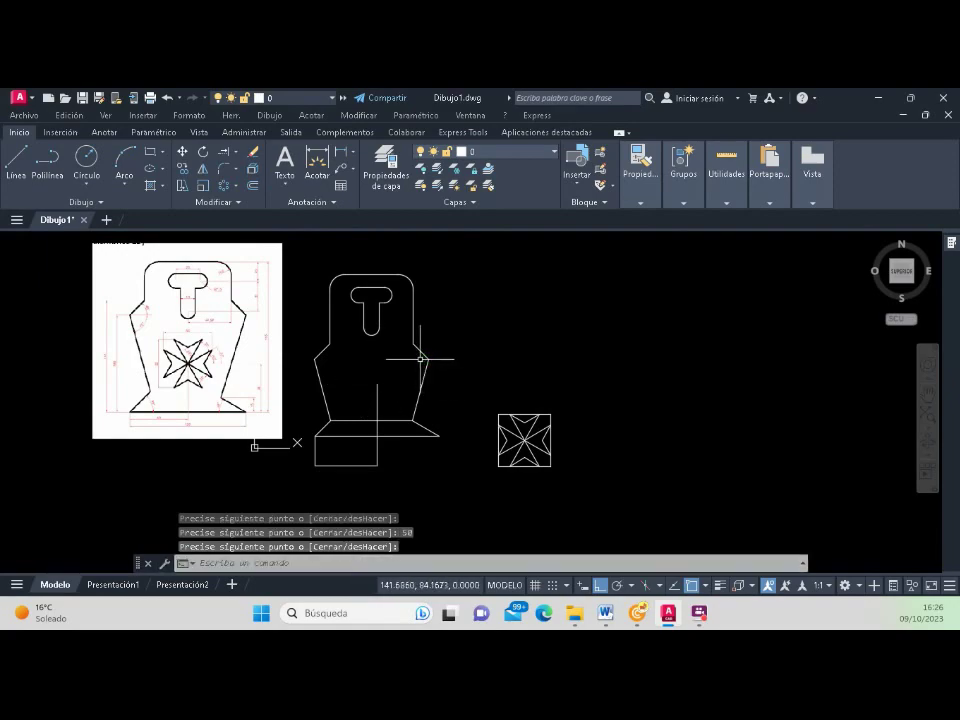
scroll(162, 402, "up", 5)
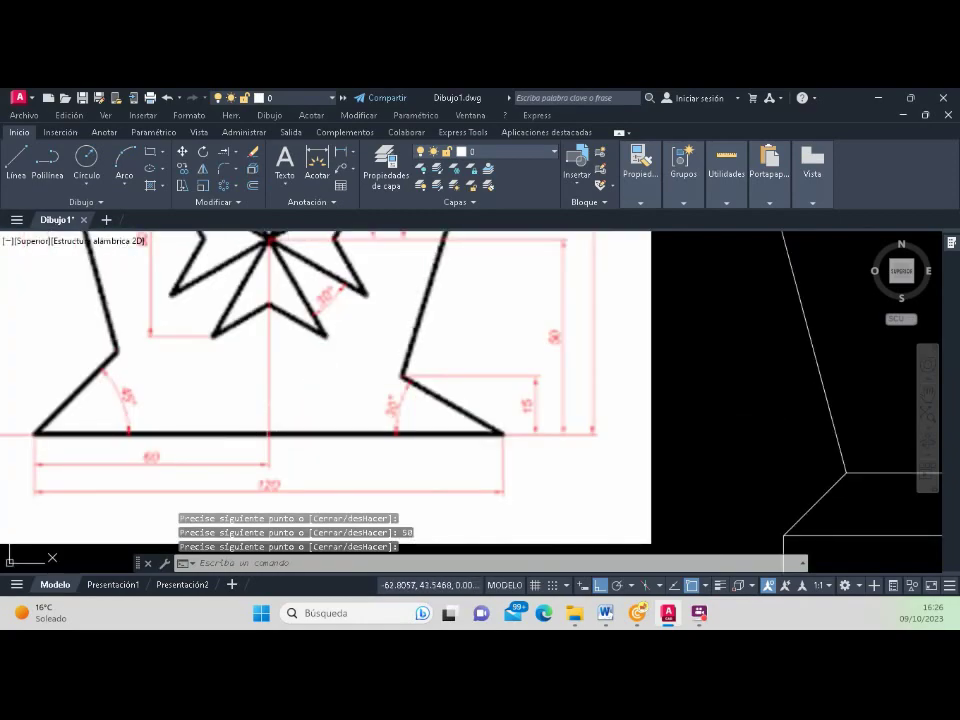
scroll(300, 425, "down", 3)
scroll(372, 413, "down", 3)
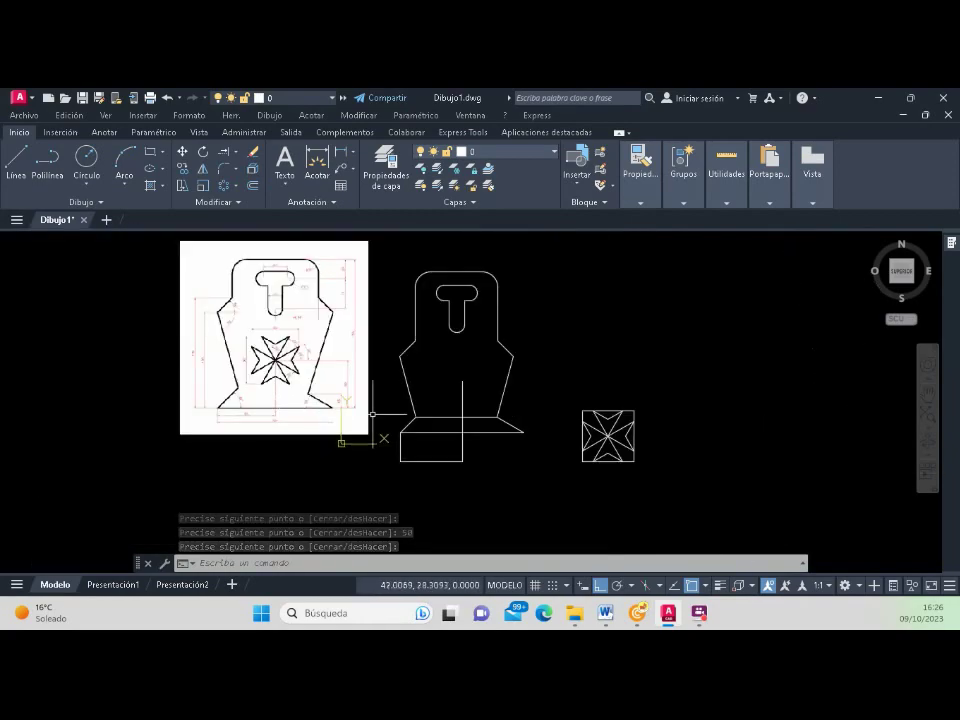
scroll(375, 413, "up", 2)
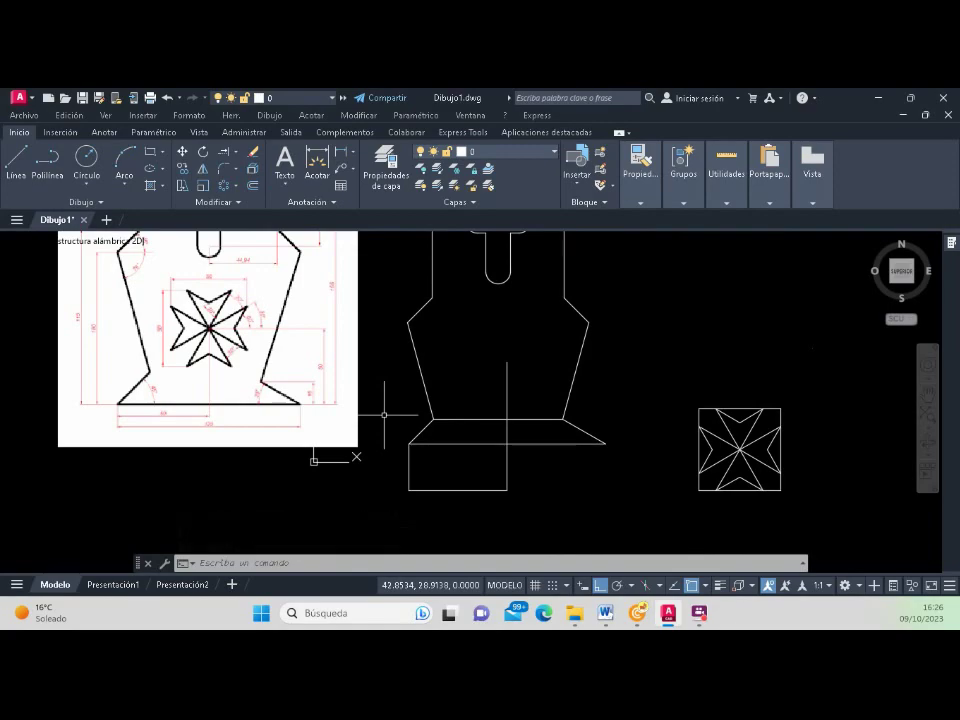
scroll(384, 414, "up", 3)
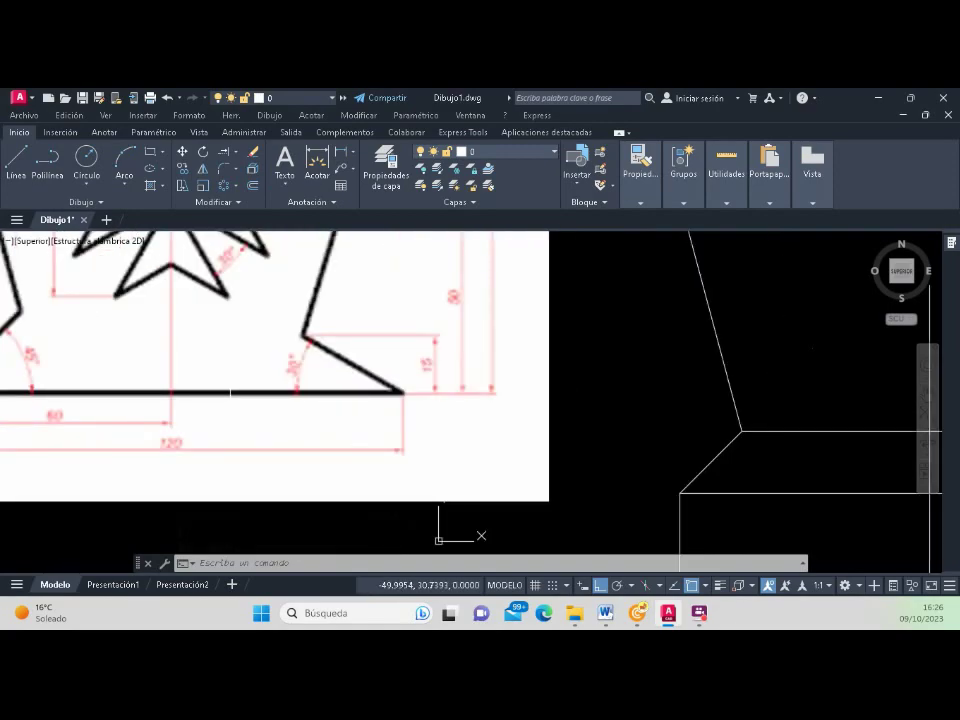
scroll(499, 450, "down", 3)
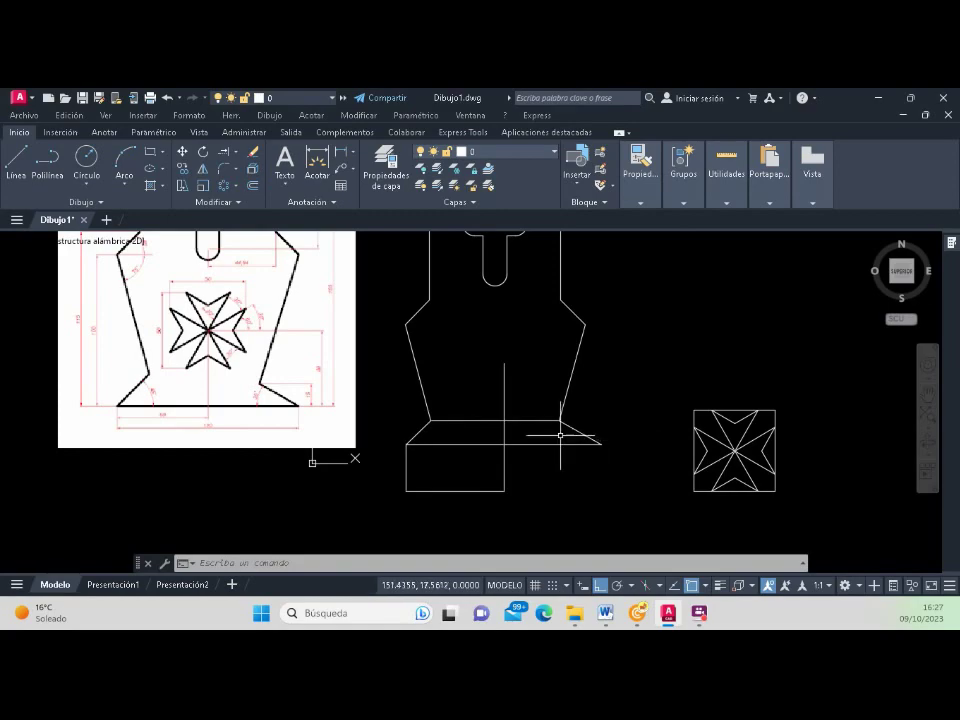
left_click(503, 410)
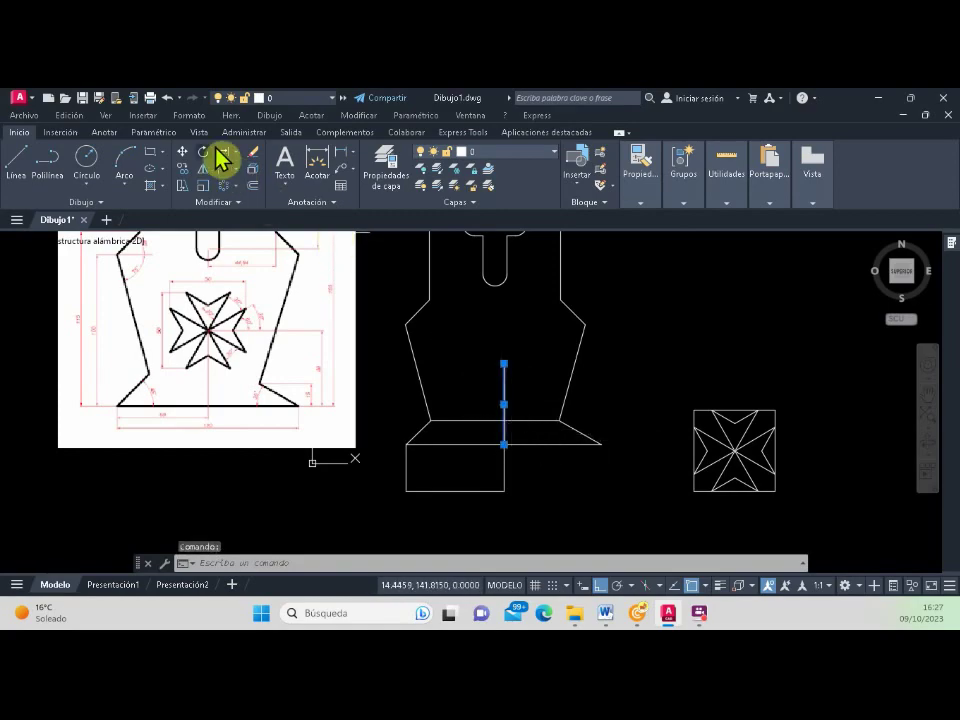
left_click(182, 151)
left_click(182, 151)
Step: Window-select the four sides of the square around the cross and delete them
scroll(776, 480, "up", 2)
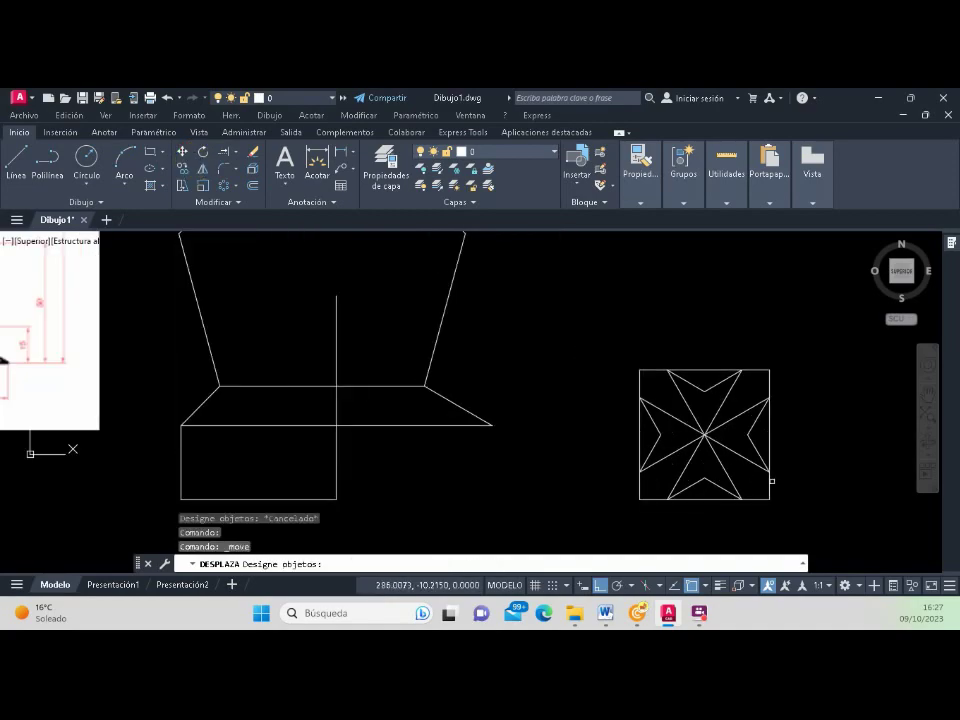
key("Return")
left_click(776, 497)
left_click(645, 362)
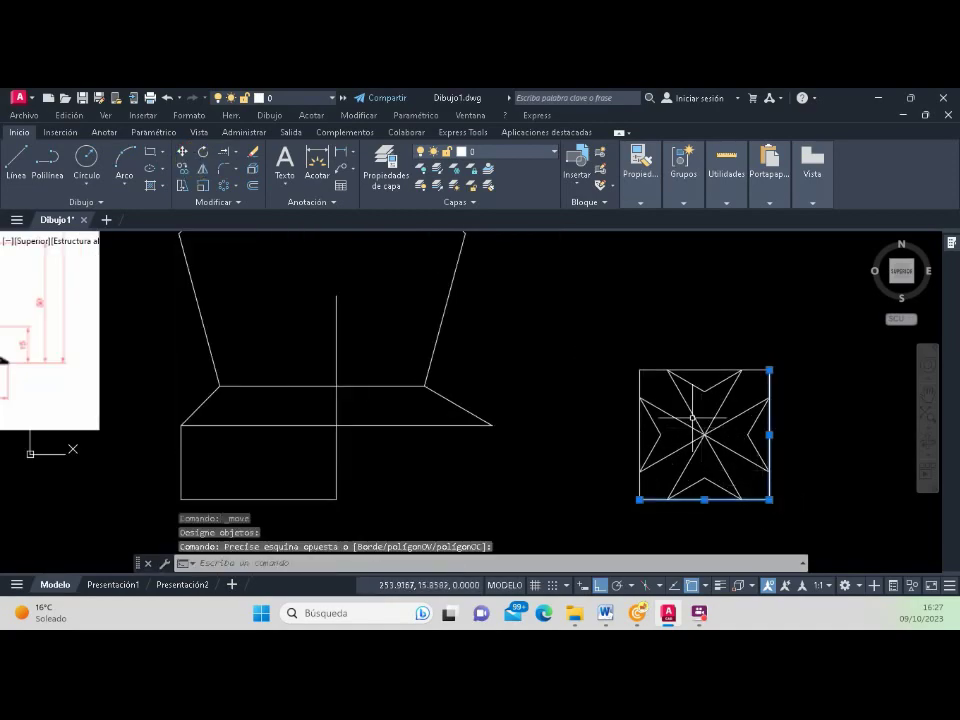
left_click(654, 383)
left_click(616, 358)
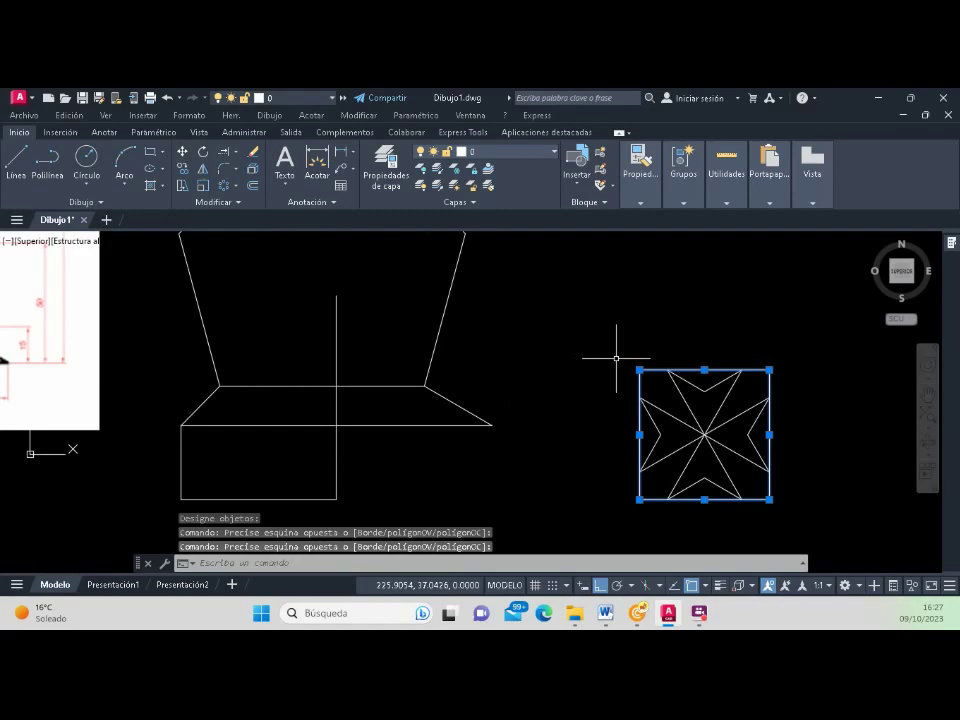
key("Delete")
left_click(785, 527)
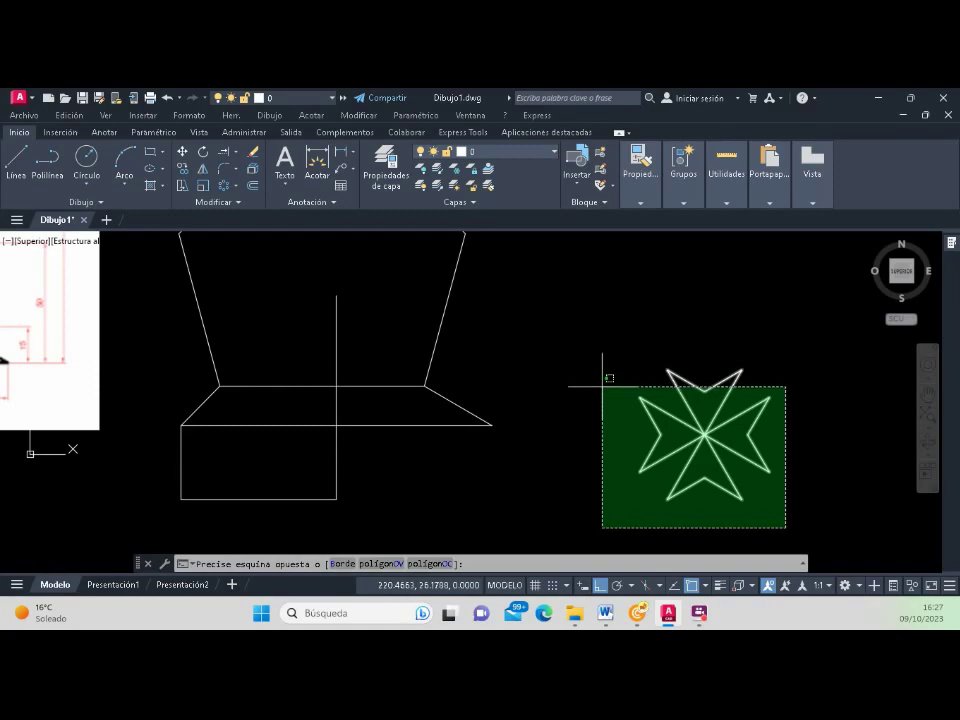
left_click(628, 407)
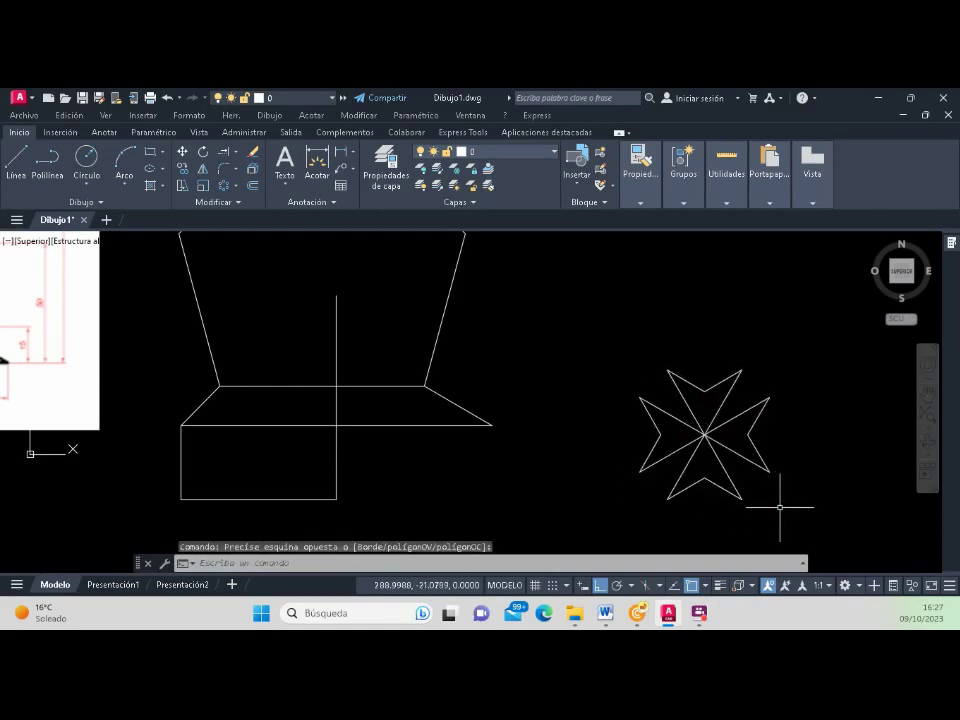
Step: Window-erase the star's 16 lines by mistake, then undo with H to restore them
type("b")
key("Return")
left_click(610, 342)
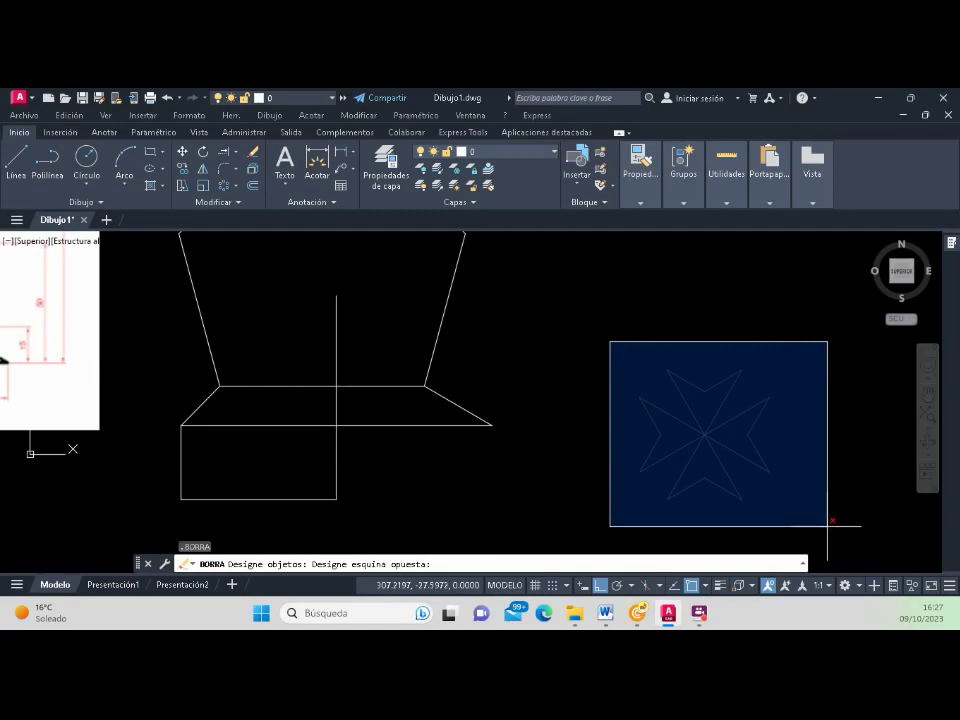
left_click(827, 525)
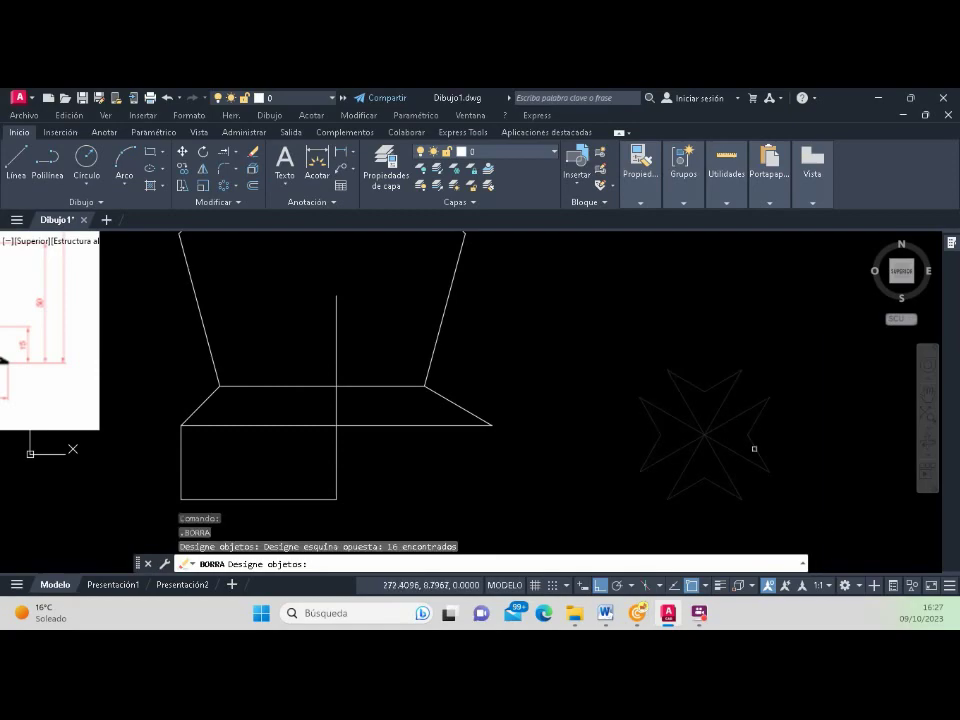
key("Return")
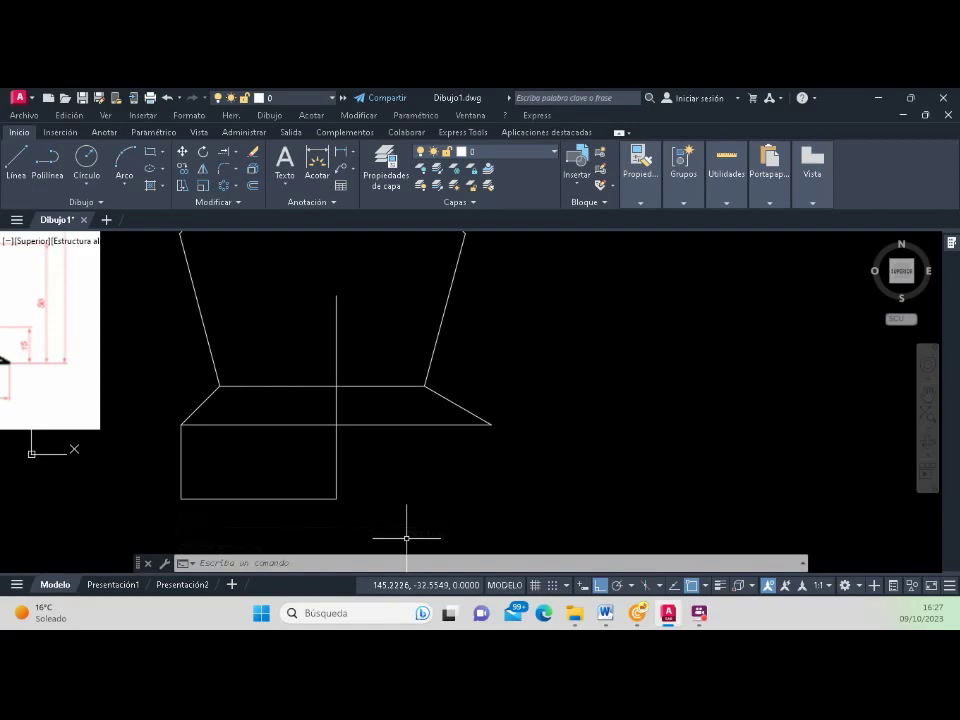
type("H")
key("Return")
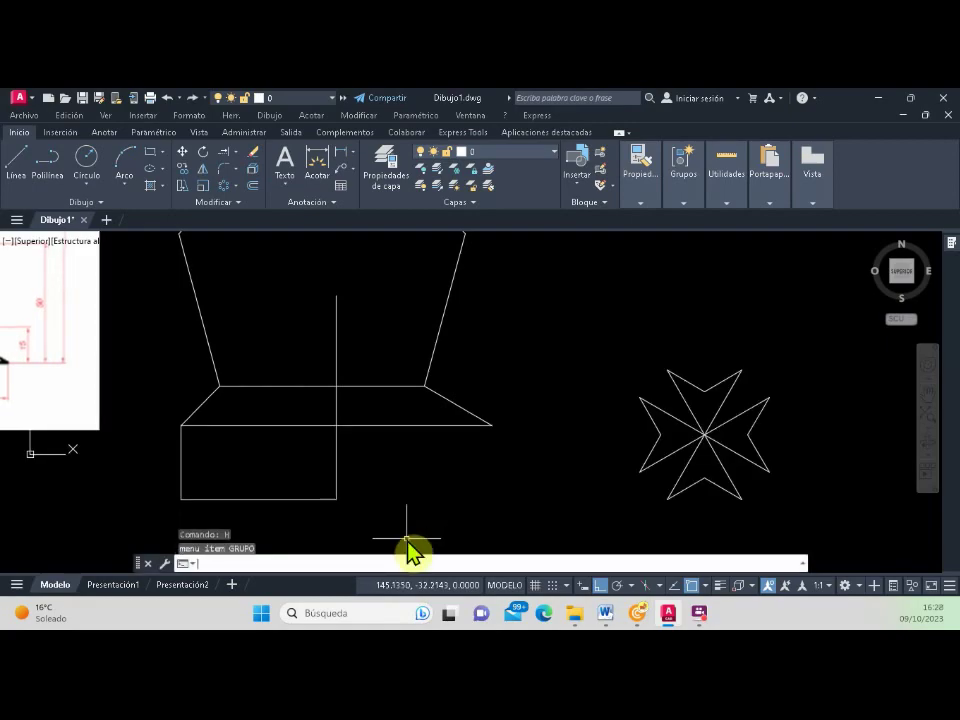
Step: Move the whole star by its centre onto the outline's vertical centre line
left_click(183, 153)
left_click(591, 345)
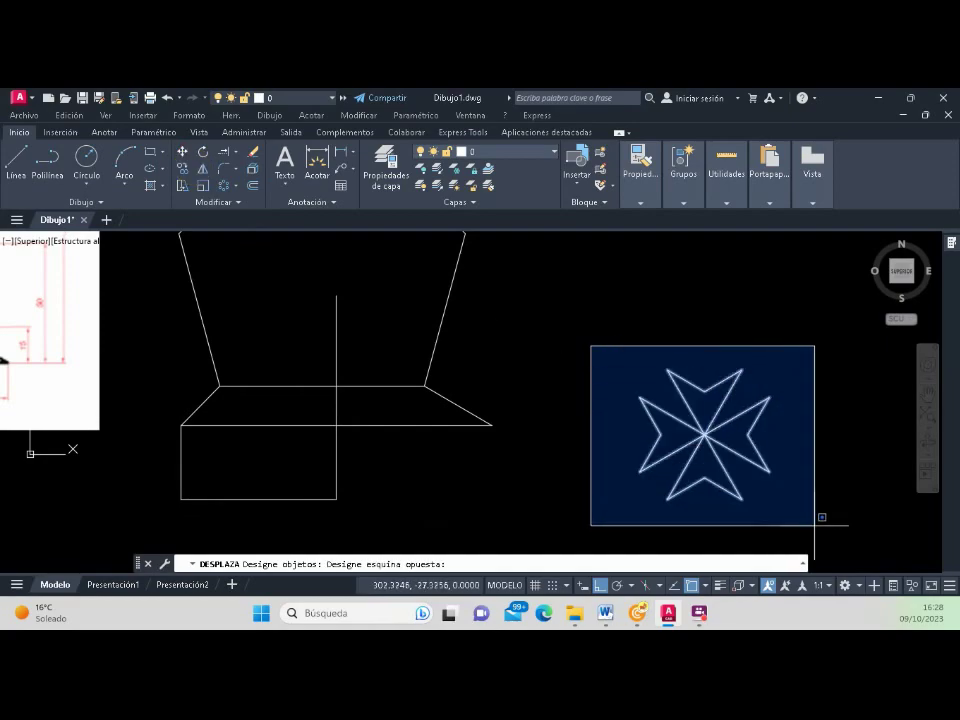
left_click(821, 519)
key("Return")
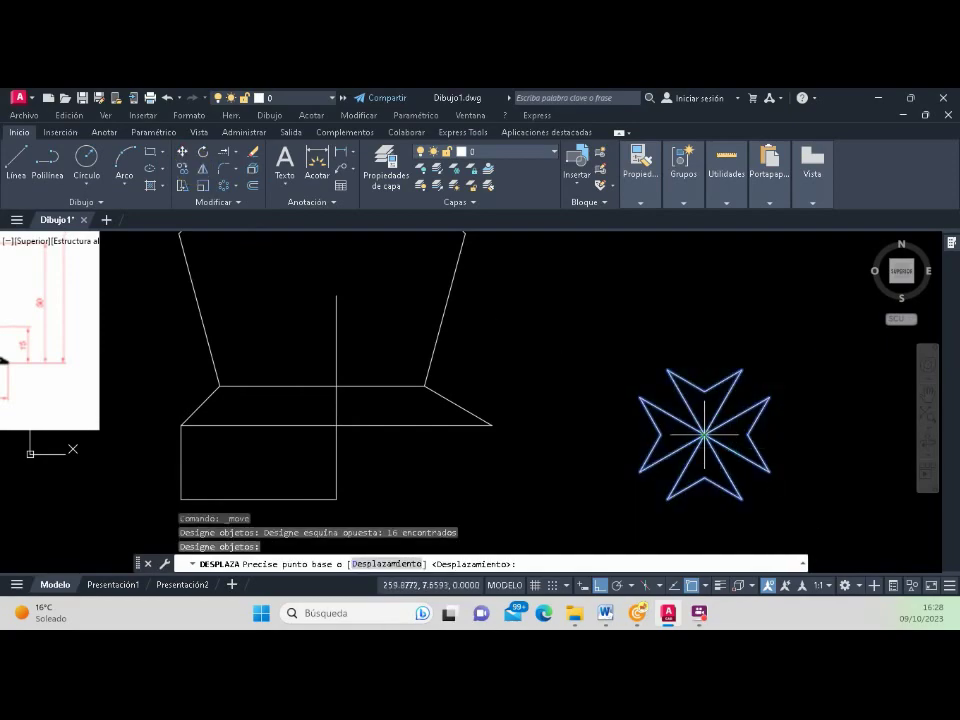
left_click(705, 434)
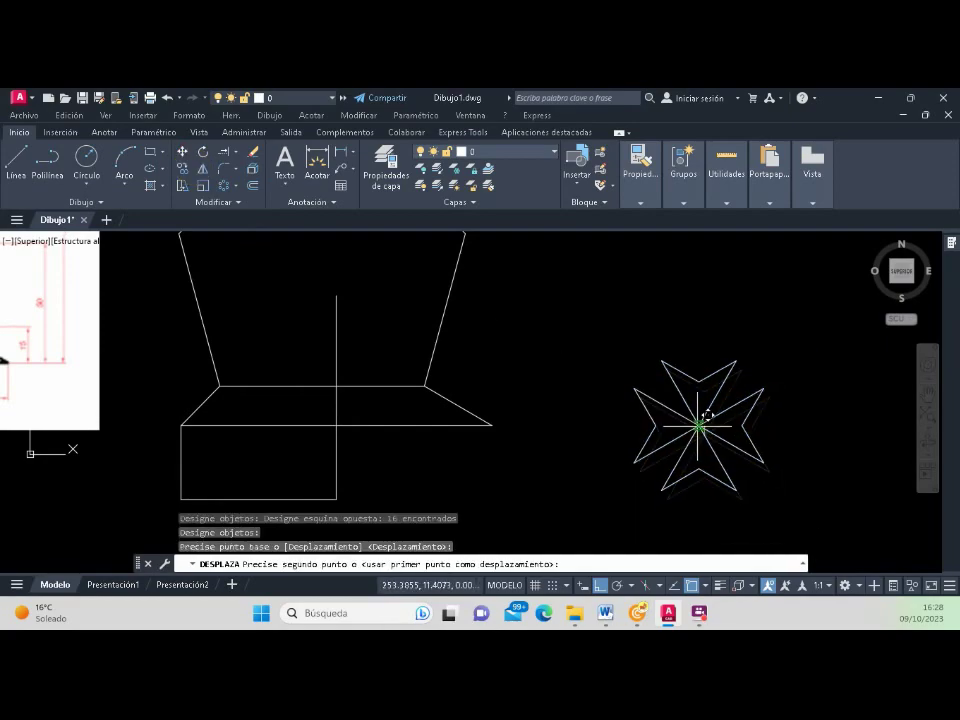
left_click(336, 296)
scroll(384, 351, "down", 4)
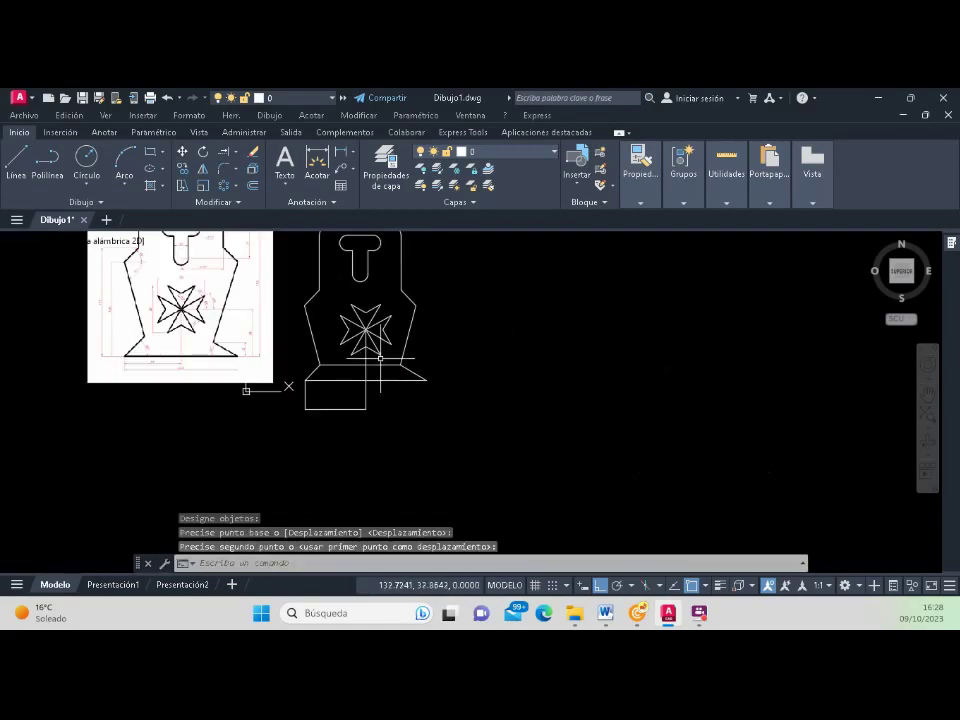
scroll(246, 390, "up", 2)
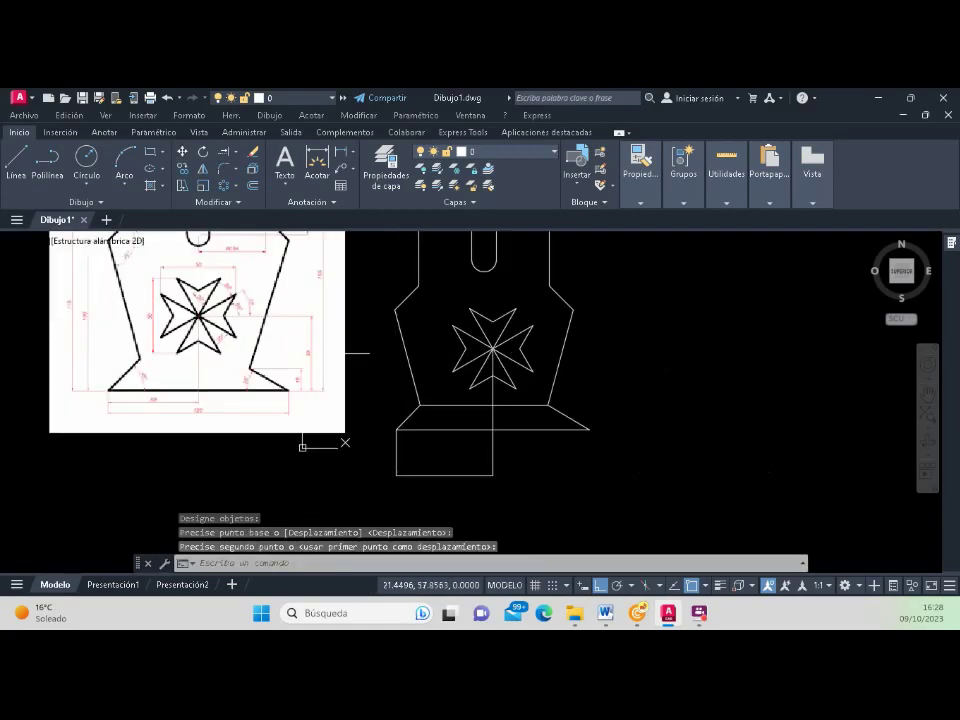
scroll(302, 447, "down", 3)
scroll(321, 392, "up", 3)
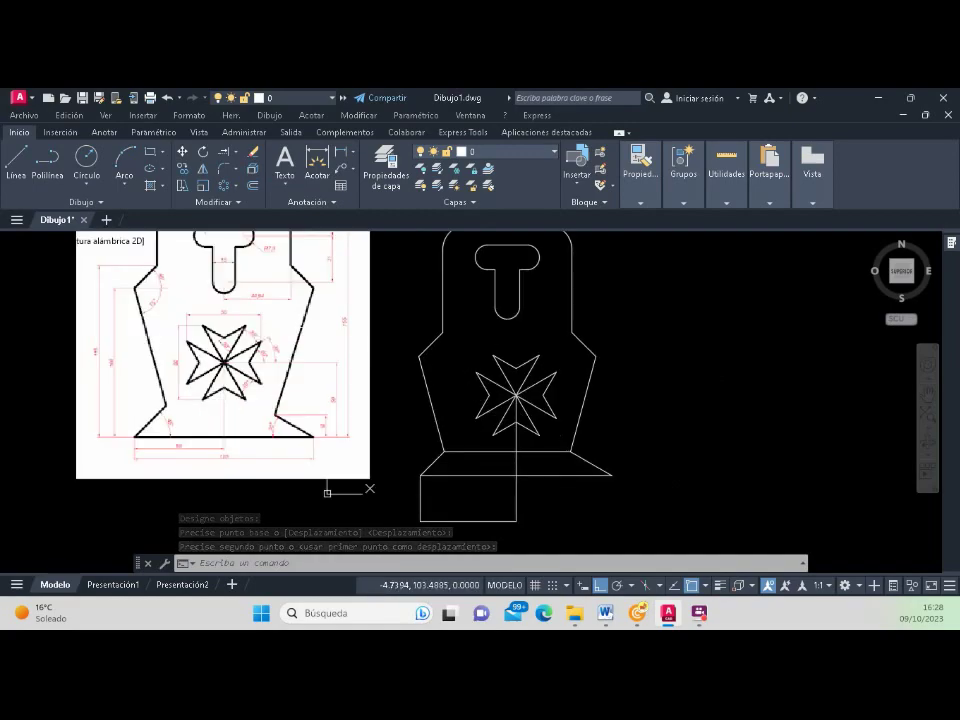
scroll(200, 345, "up", 2)
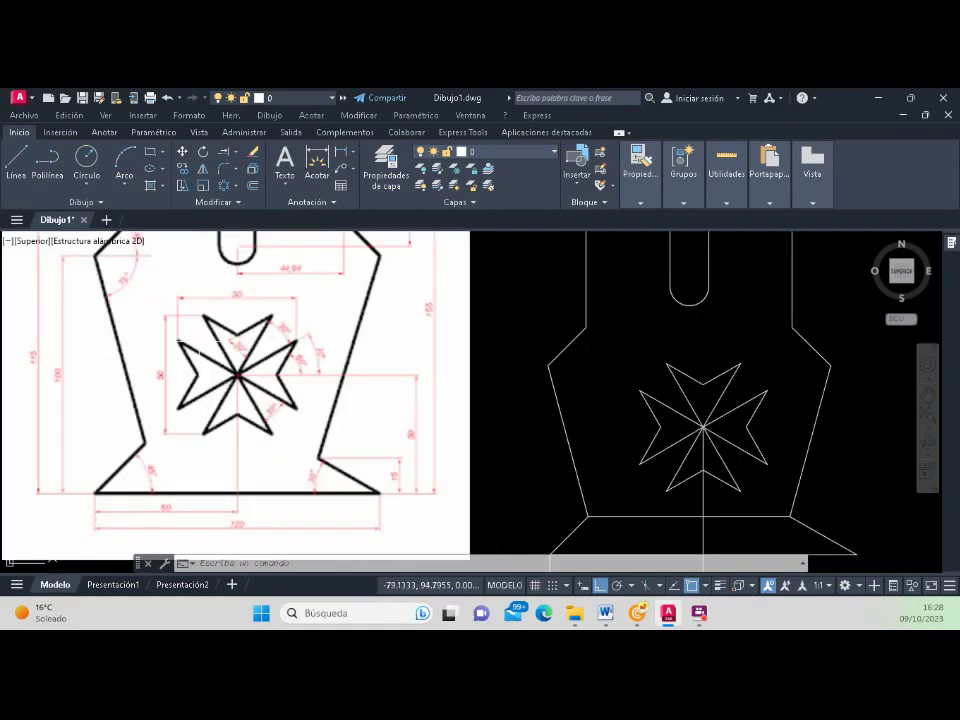
scroll(335, 370, "down", 2)
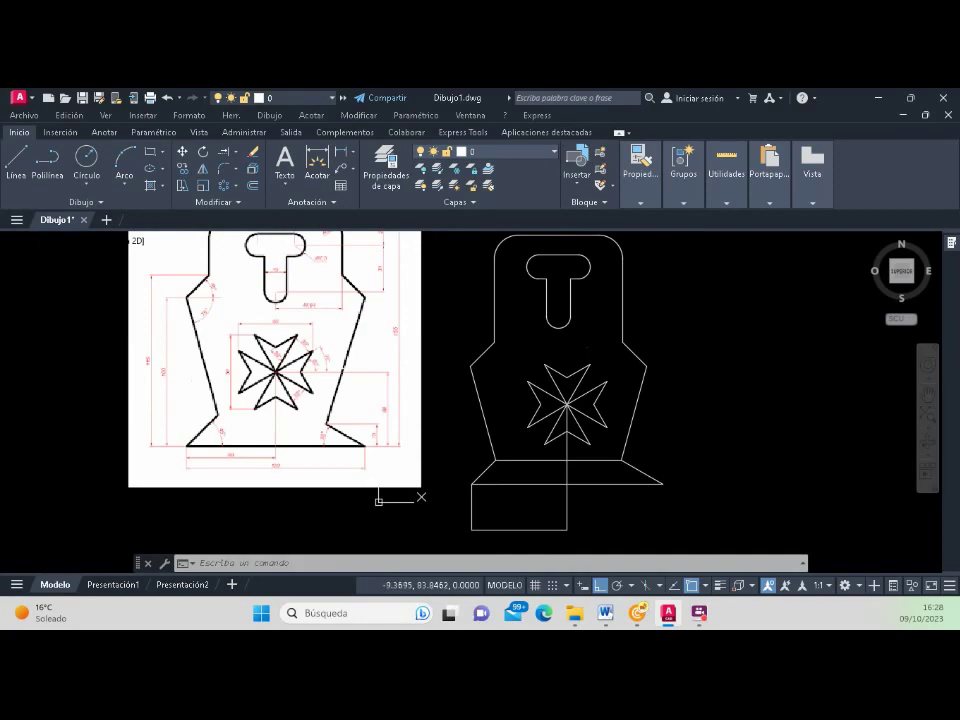
scroll(330, 400, "up", 2)
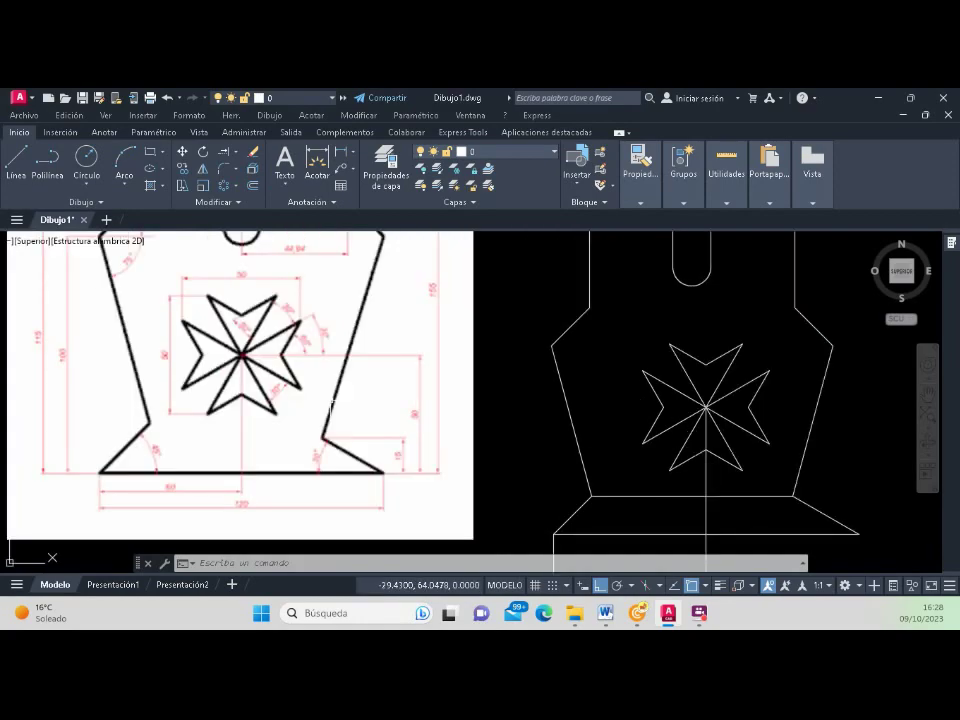
Step: Add a 30° angular dimension at the right base corner
left_click(322, 176)
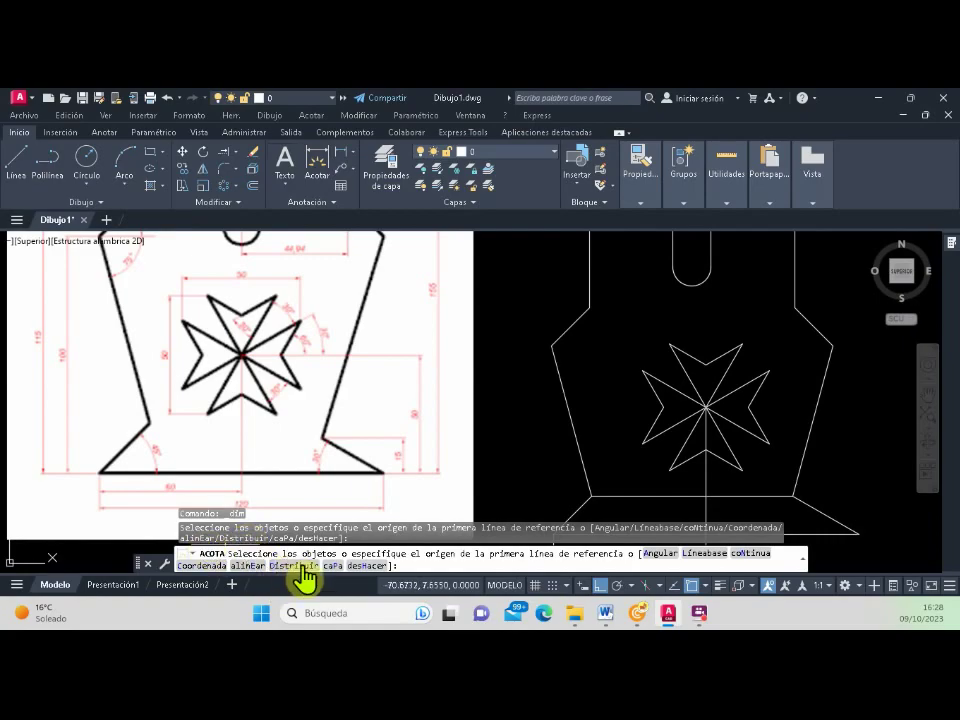
left_click(655, 553)
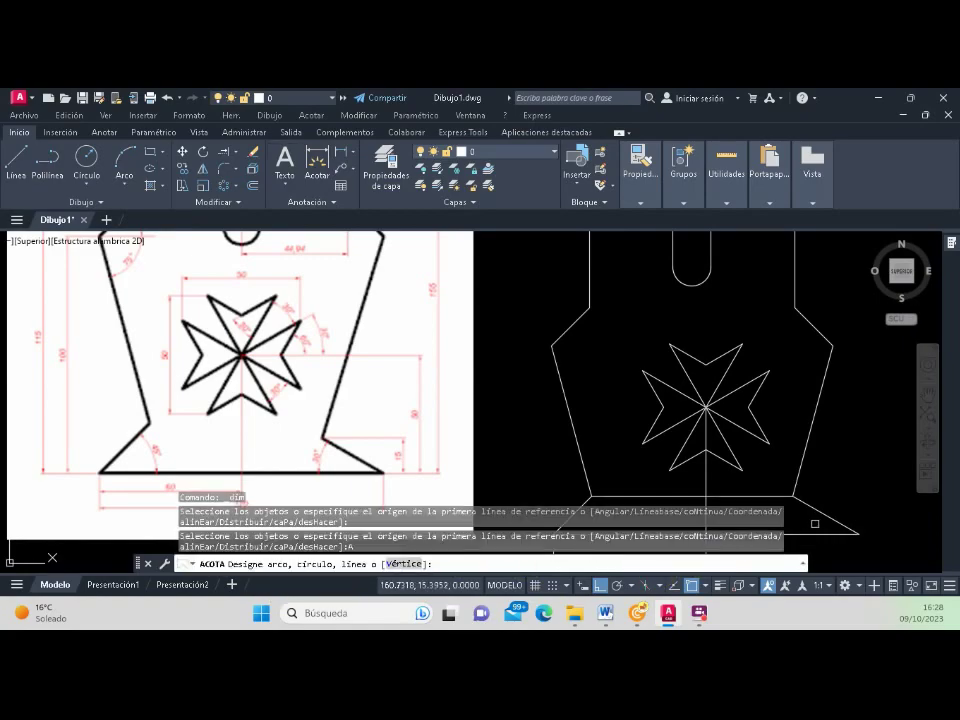
left_click(819, 516)
left_click(805, 515)
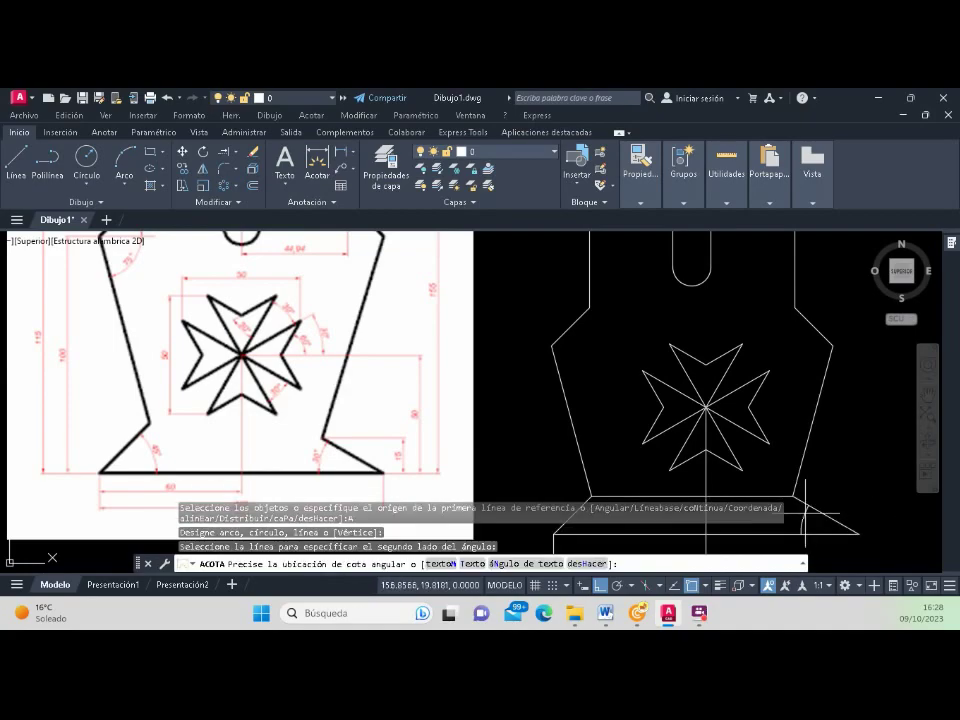
left_click(805, 515)
scroll(800, 510, "up", 5)
scroll(790, 500, "up", 4)
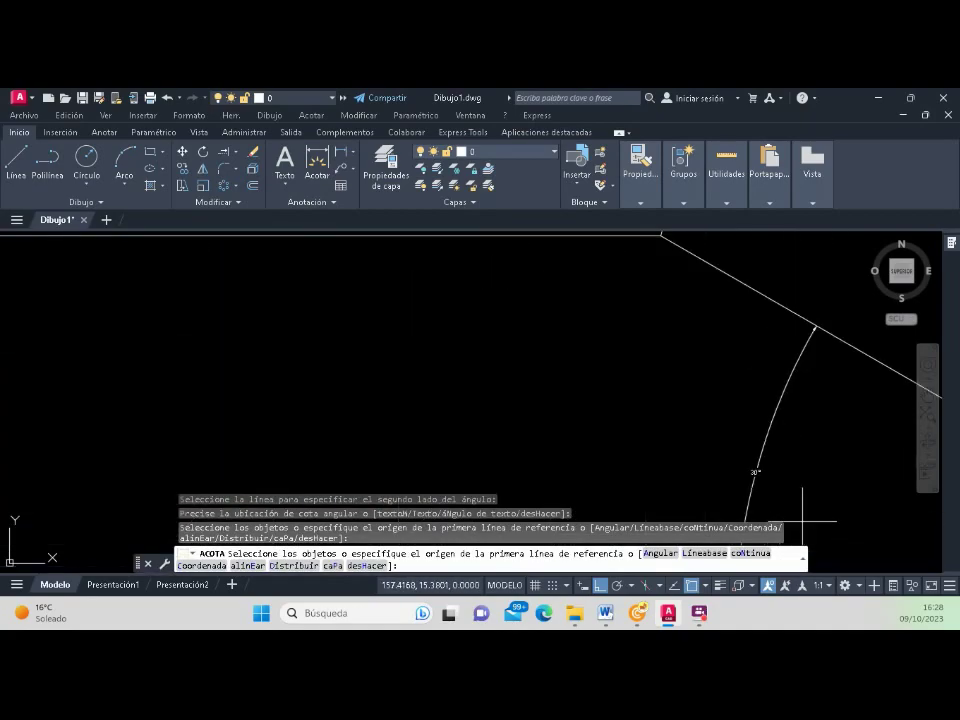
scroll(783, 494, "up", 3)
scroll(676, 398, "down", 3)
scroll(500, 300, "down", 3)
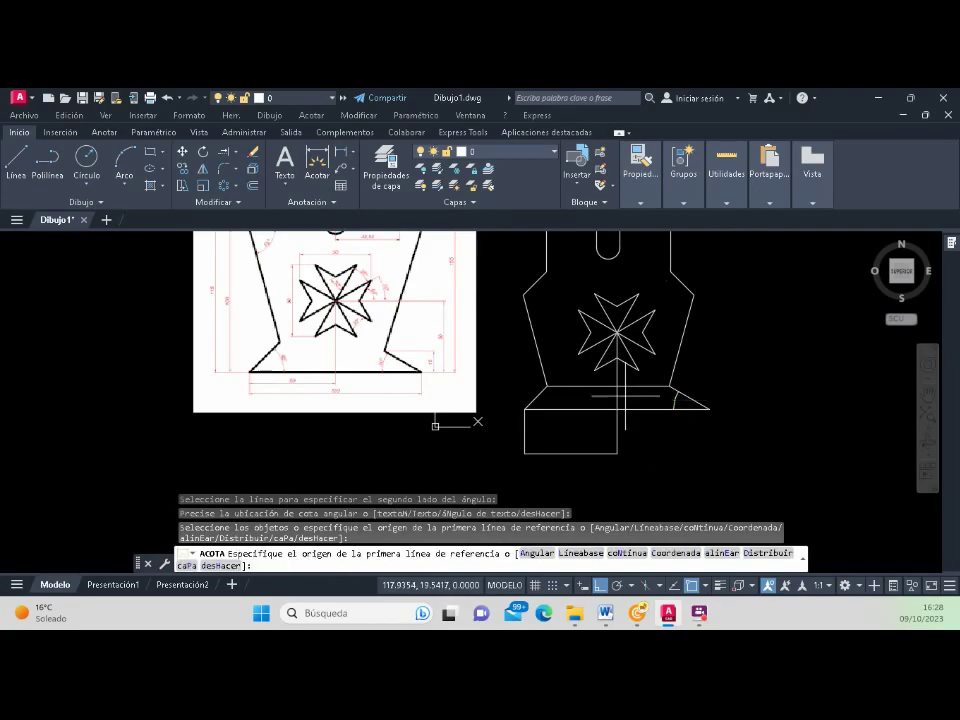
scroll(430, 370, "up", 3)
scroll(425, 370, "up", 2)
scroll(298, 363, "up", 2)
scroll(330, 400, "down", 5)
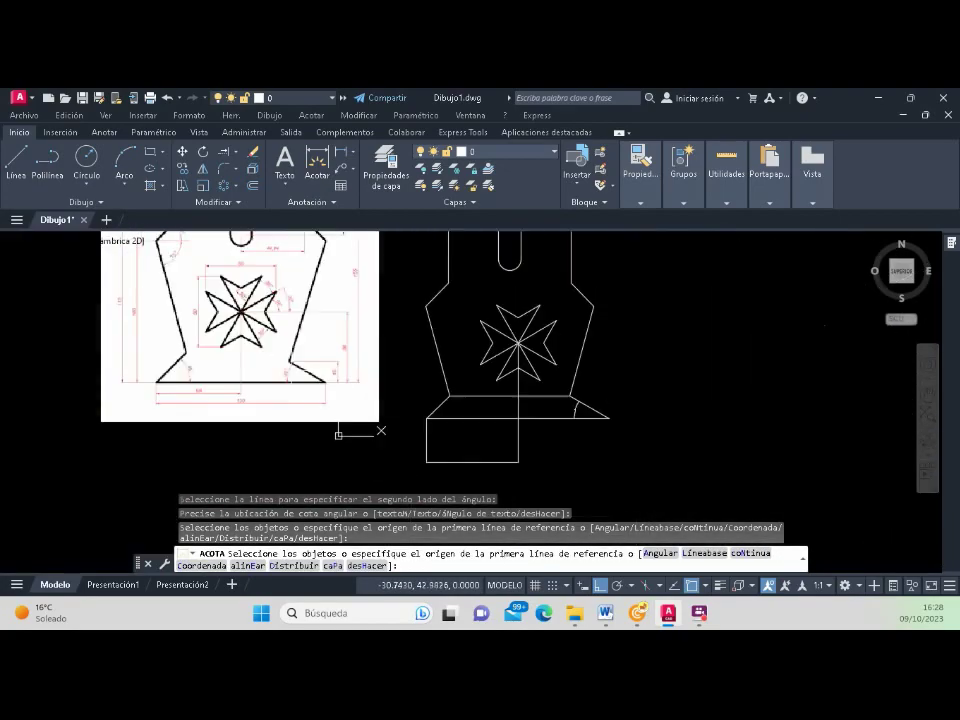
scroll(620, 330, "up", 3)
scroll(640, 260, "down", 2)
scroll(335, 455, "down", 2)
scroll(336, 435, "up", 2)
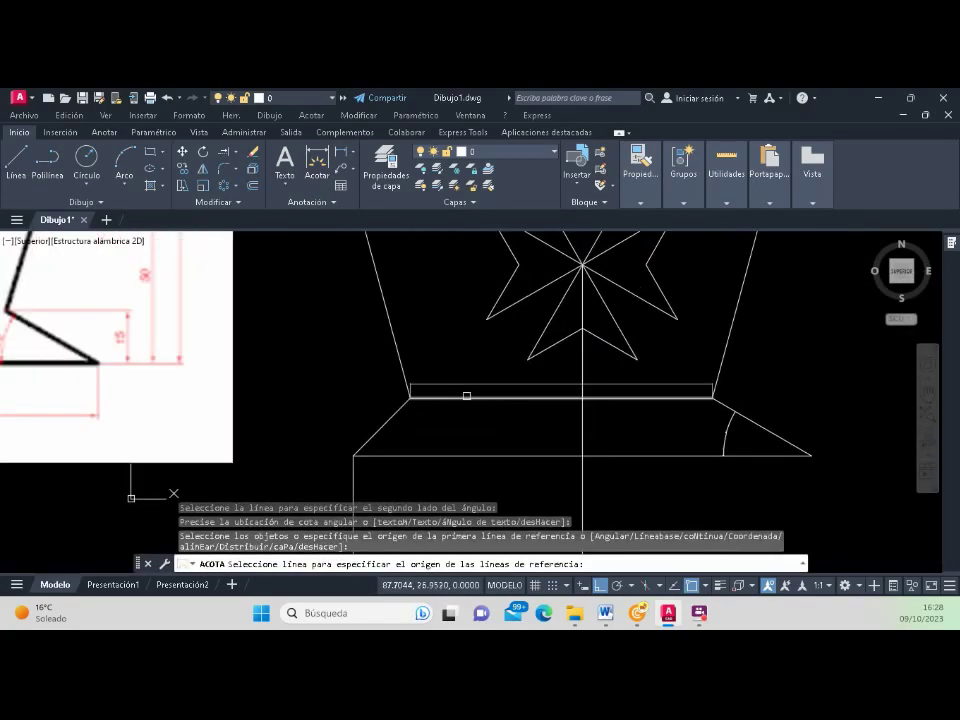
scroll(336, 435, "down", 2)
scroll(170, 364, "up", 3)
scroll(300, 400, "down", 3)
scroll(389, 391, "up", 2)
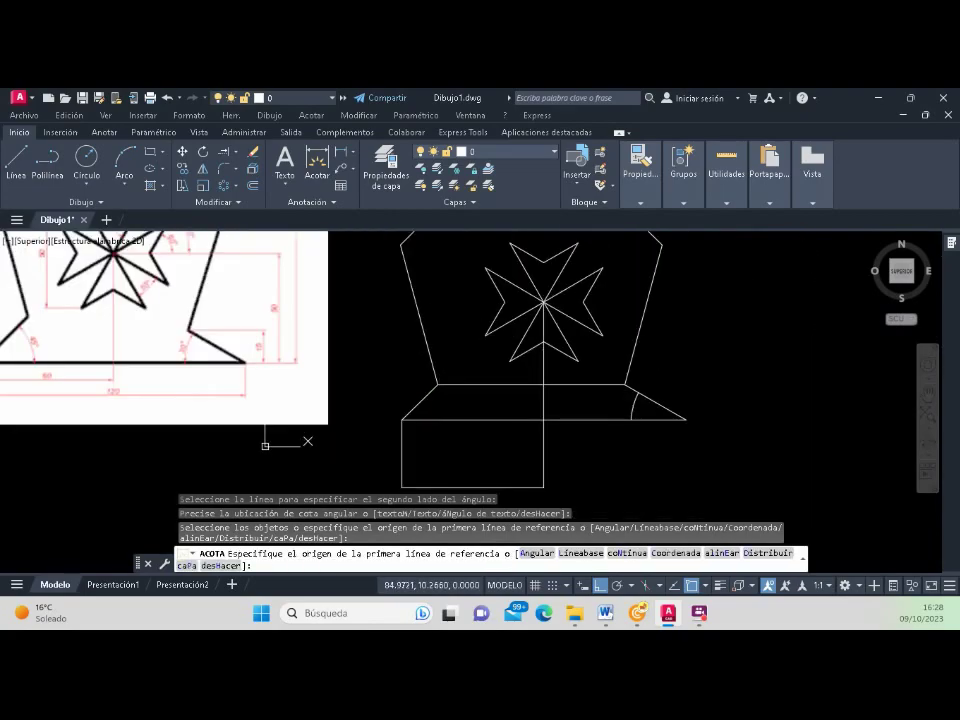
scroll(389, 391, "up", 2)
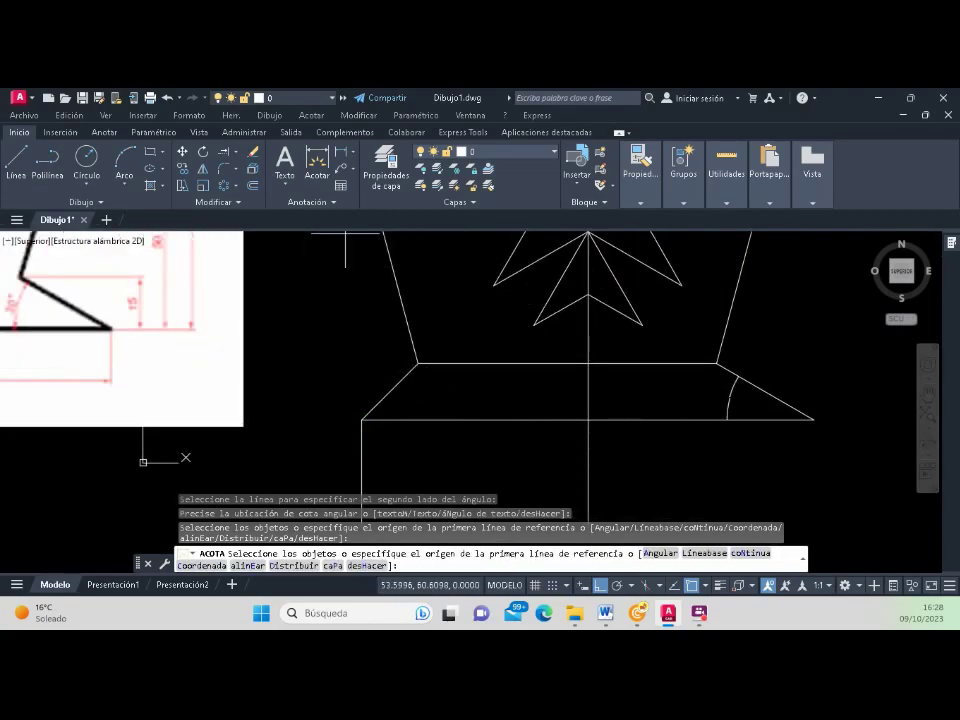
Step: Add an angular dimension between the horizontal base and slanted line at the left corner
left_click(322, 182)
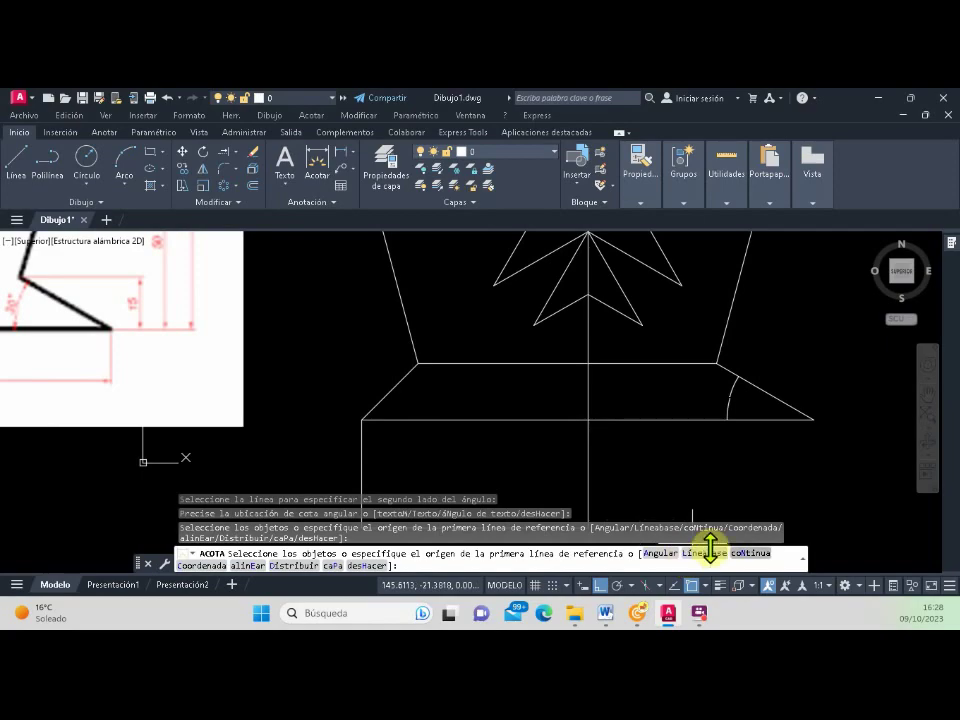
left_click(662, 553)
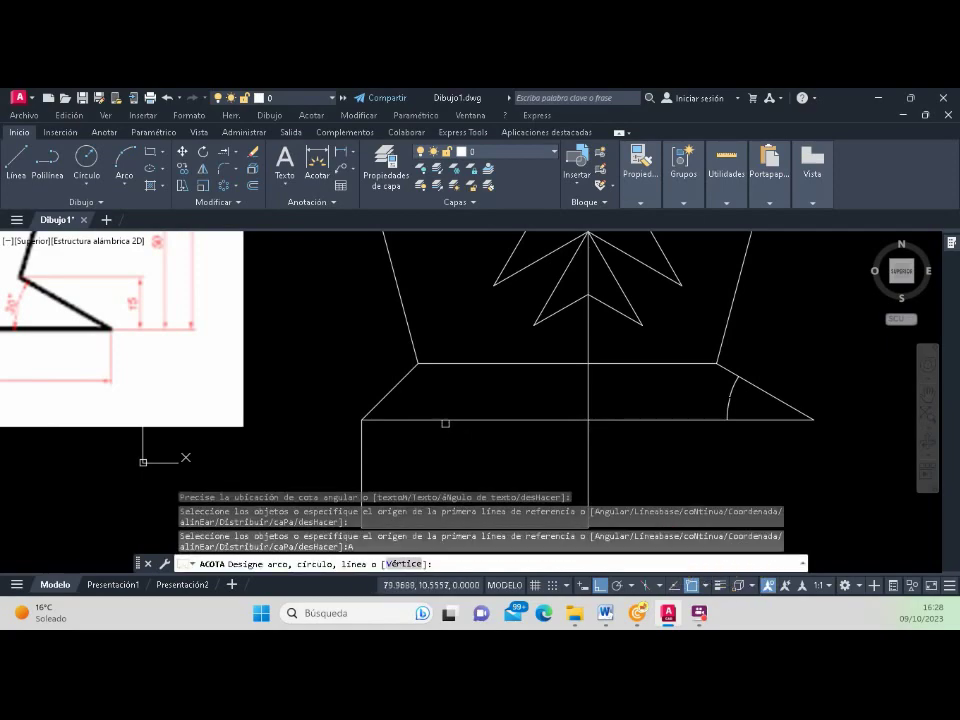
left_click(445, 421)
left_click(396, 386)
scroll(386, 390, "up", 3)
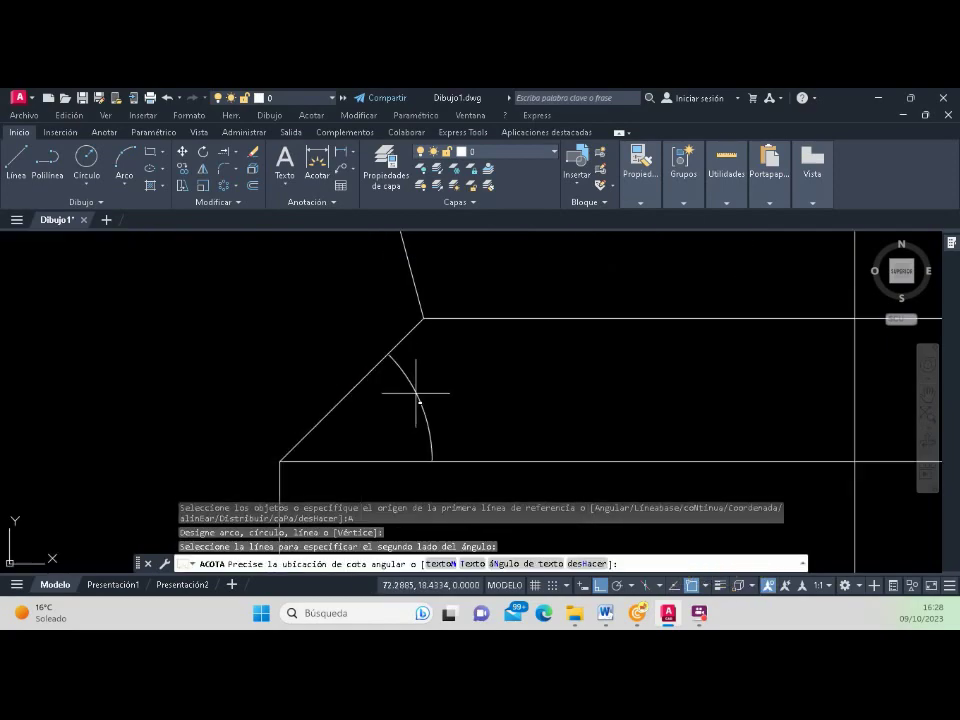
scroll(416, 393, "up", 5)
scroll(446, 392, "up", 3)
left_click(442, 394)
scroll(426, 421, "down", 8)
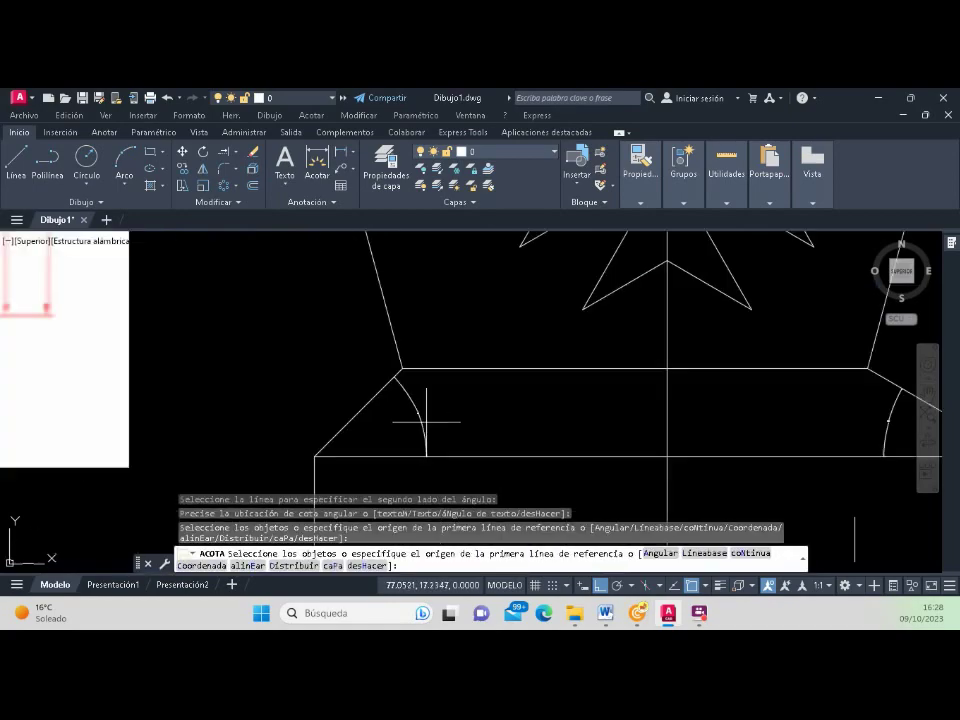
scroll(445, 422, "down", 2)
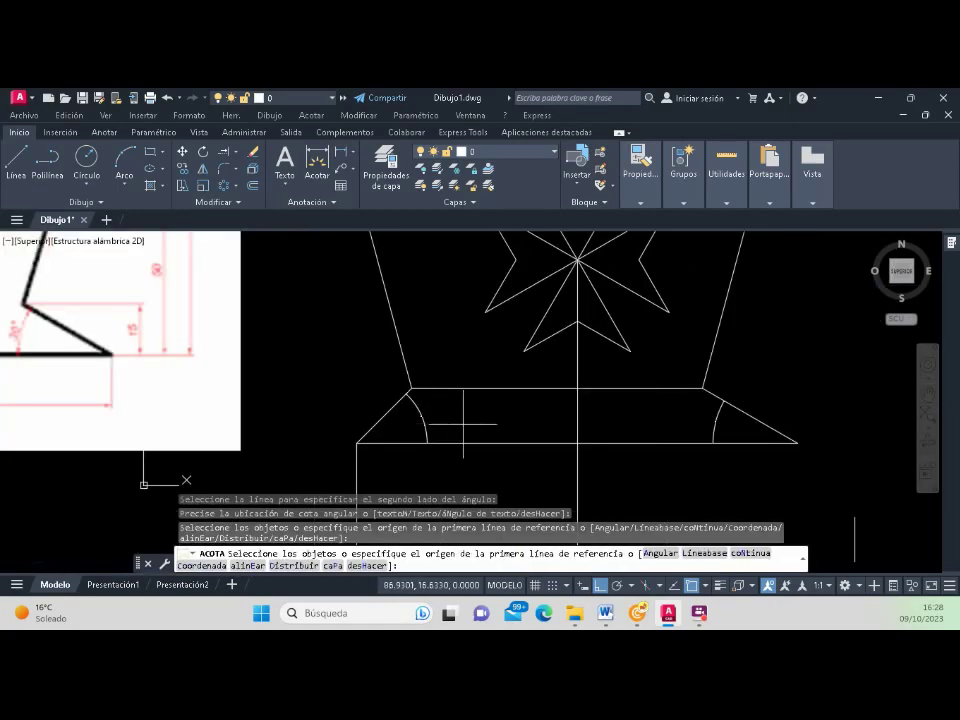
Step: Place a vertical 15.0000 linear dimension across the base strip's top and bottom points
left_click(338, 155)
left_click(471, 389)
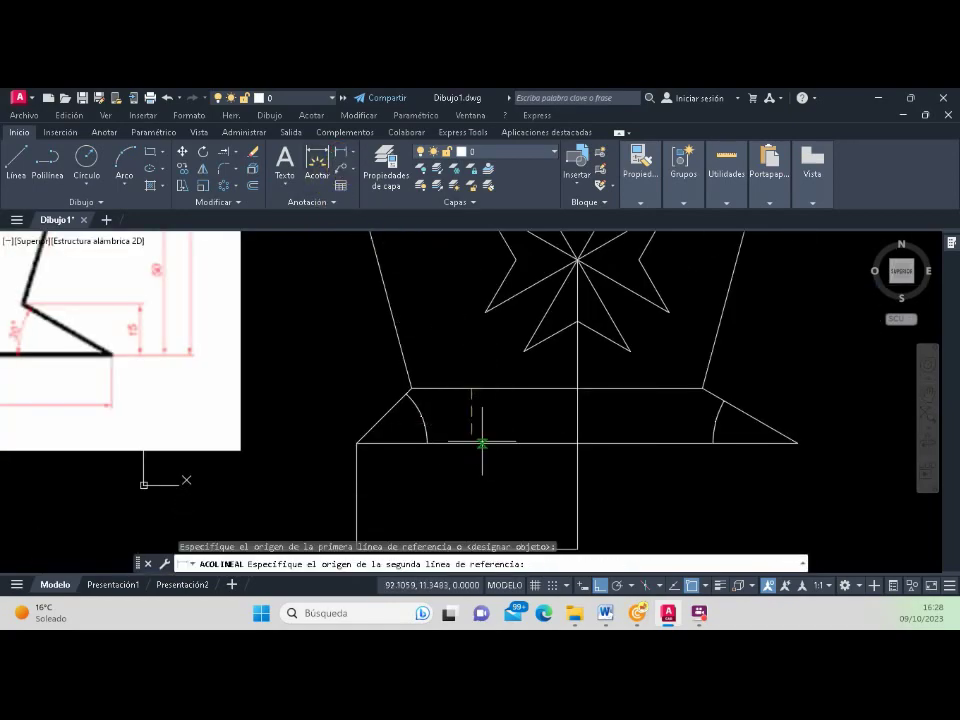
left_click(471, 443)
scroll(467, 443, "up", 3)
scroll(467, 410, "up", 2)
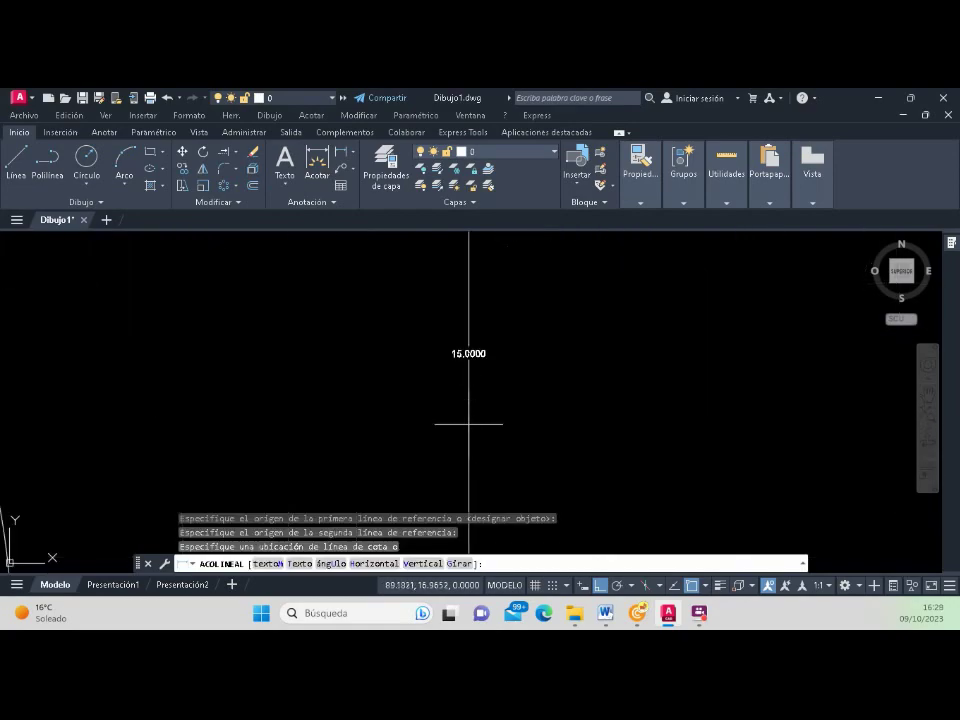
left_click(468, 423)
scroll(468, 423, "up", 2)
scroll(440, 420, "down", 1)
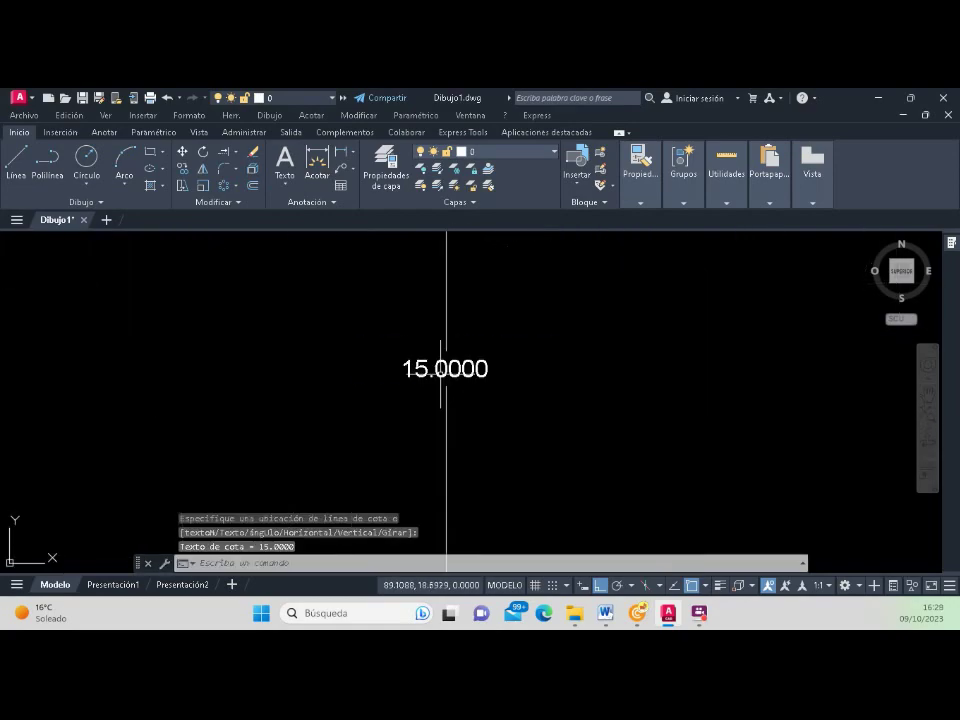
scroll(419, 412, "down", 6)
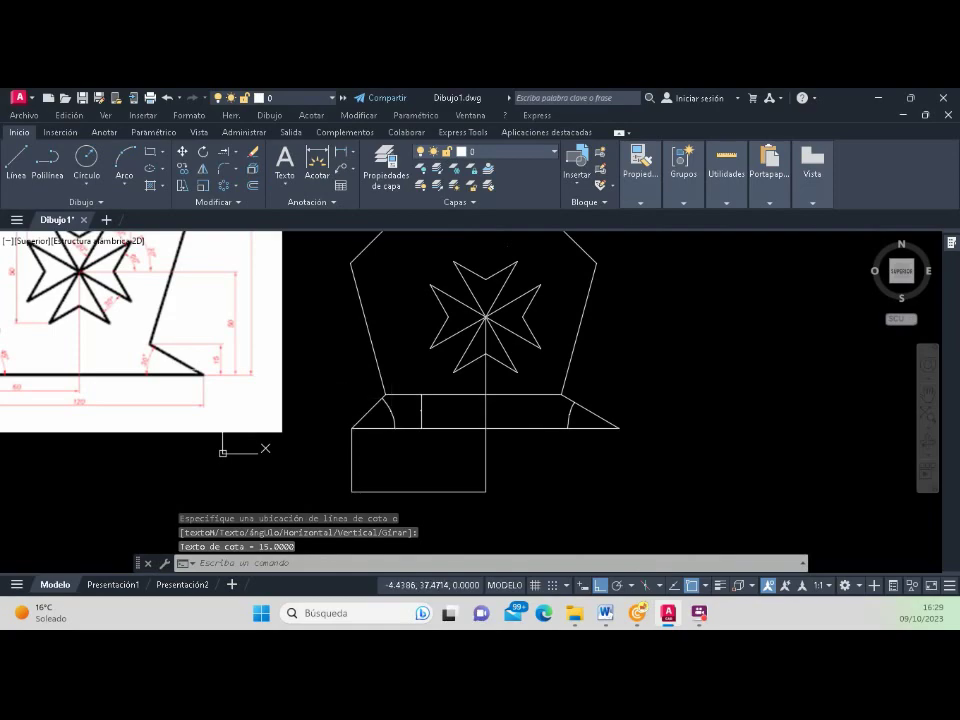
scroll(287, 373, "down", 4)
scroll(221, 344, "up", 2)
scroll(221, 344, "up", 2)
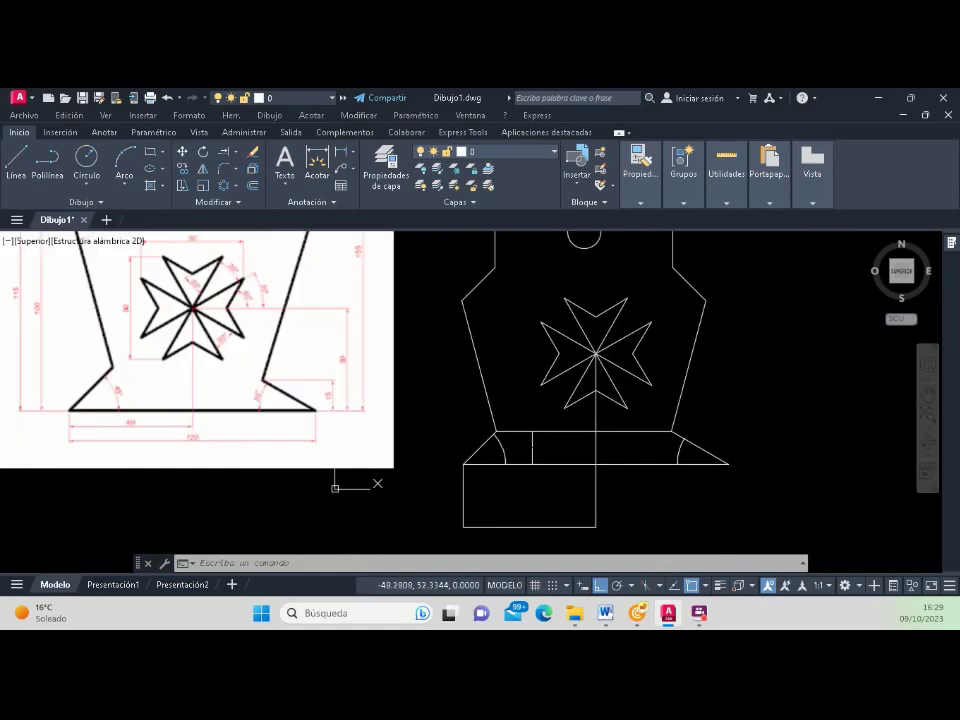
Step: Select the lower rectangle, small base lines, dimensions and centre lines, then delete them
scroll(300, 450, "down", 3)
scroll(292, 460, "up", 1)
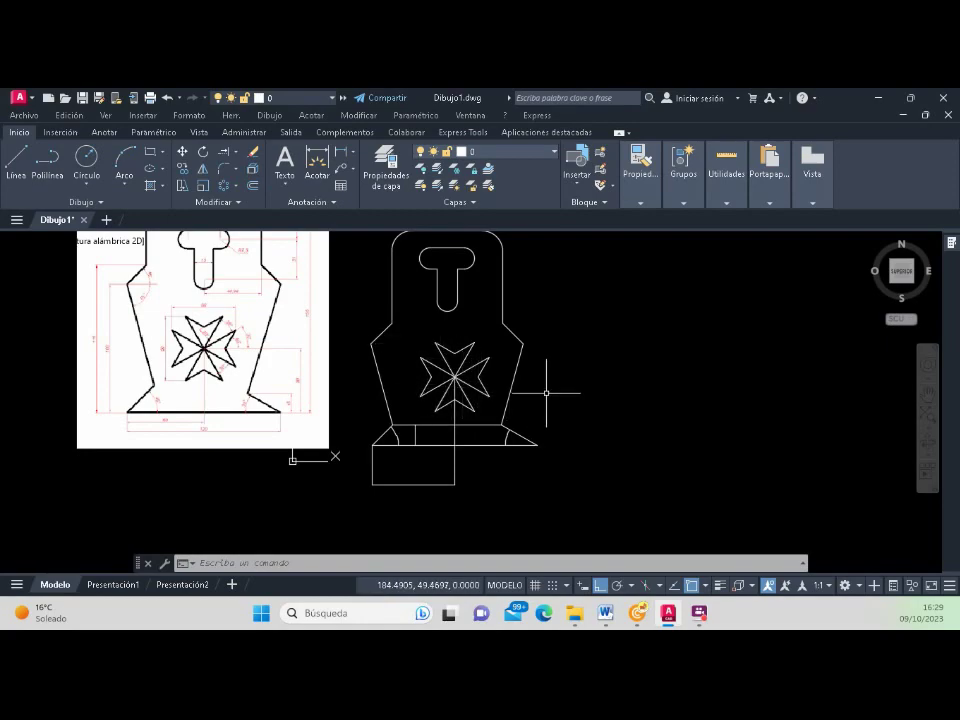
left_click(467, 495)
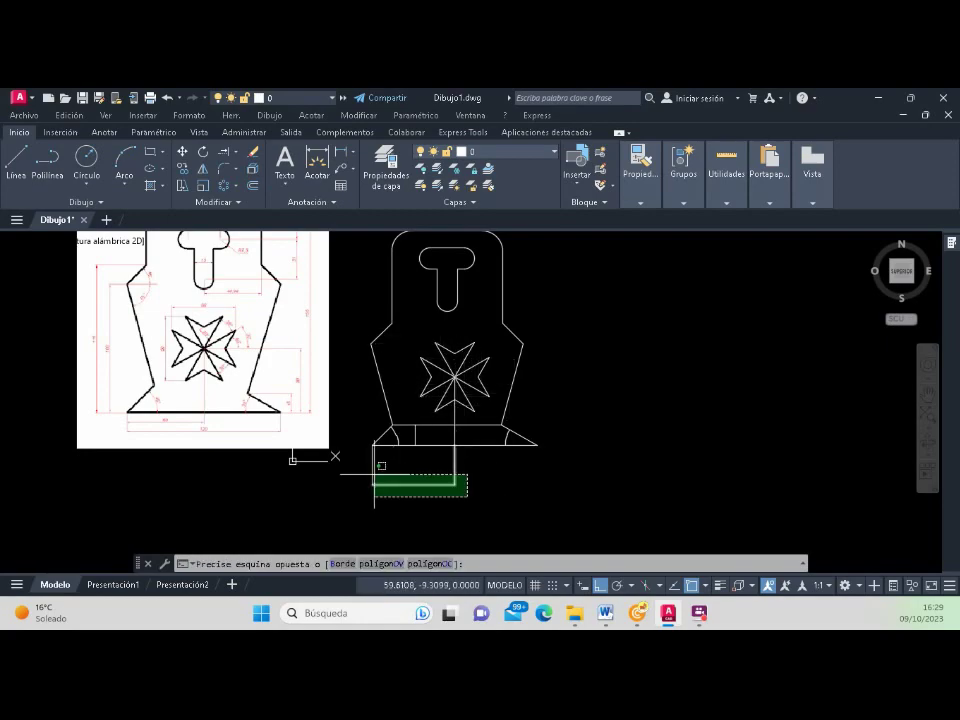
left_click(373, 465)
left_click(504, 437)
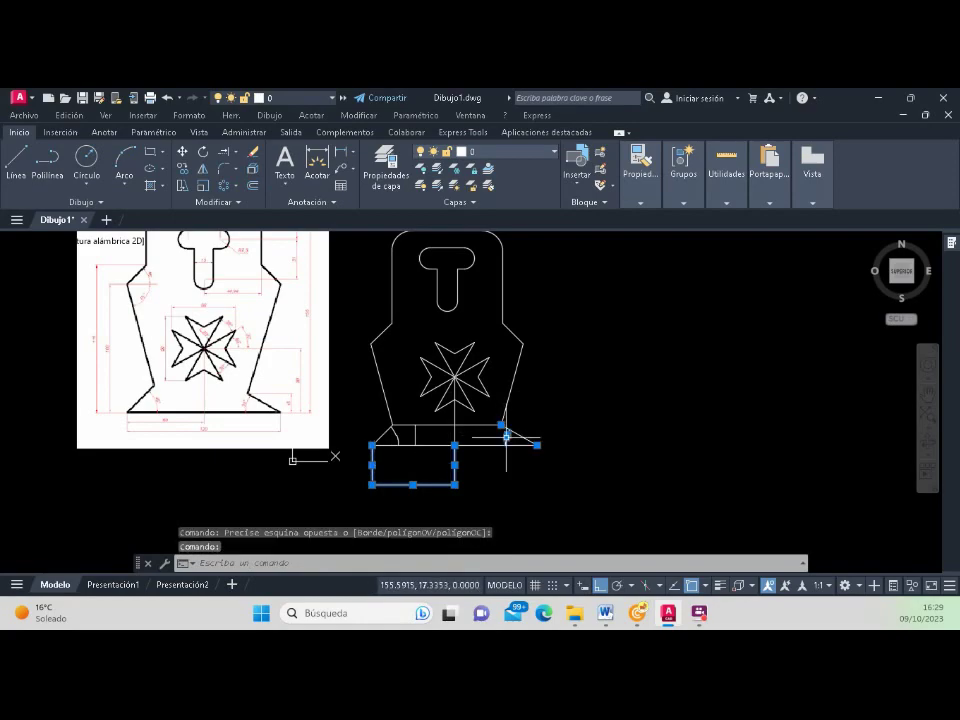
left_click(450, 440)
left_click(412, 435)
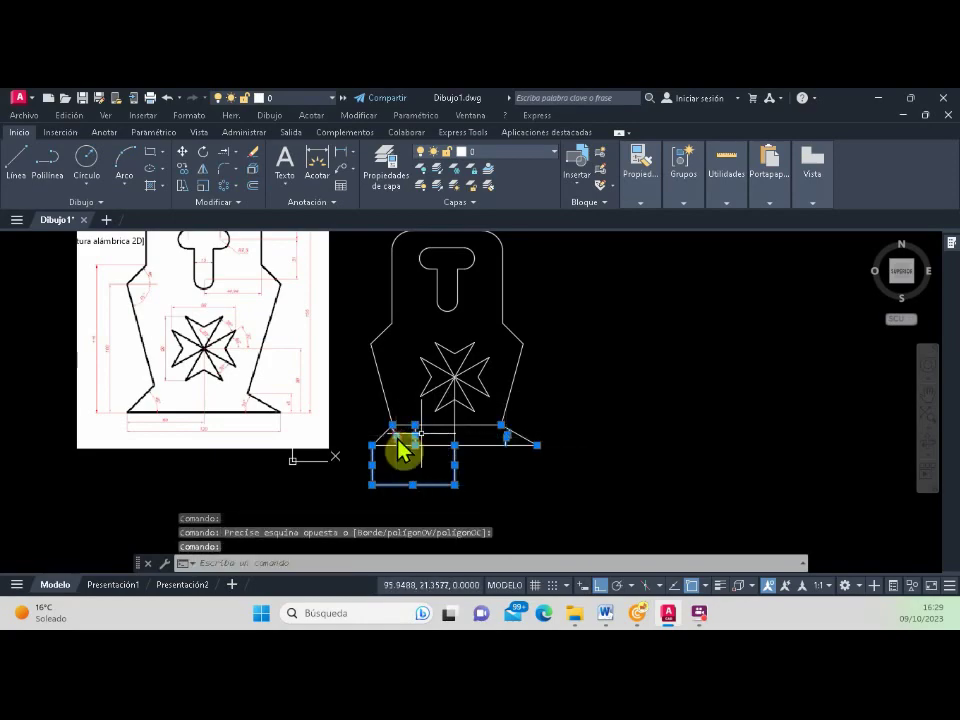
left_click(455, 414)
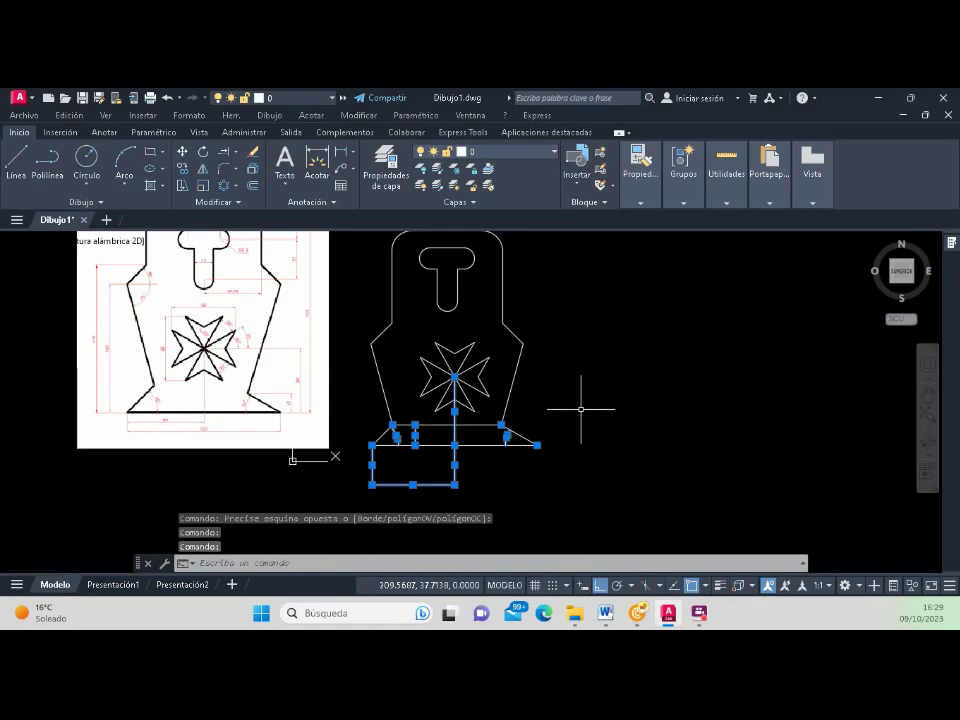
key("Delete")
scroll(500, 420, "down", 2)
scroll(486, 394, "up", 2)
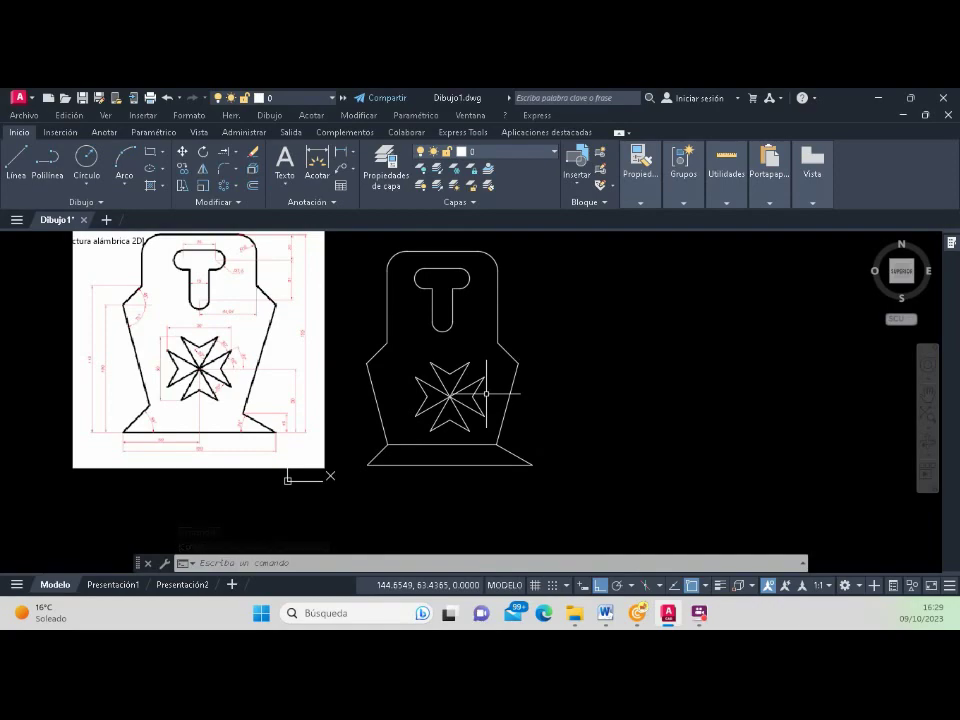
Step: Draw a vertical line from the T slot's bottom down past the base
left_click(16, 163)
left_click(441, 330)
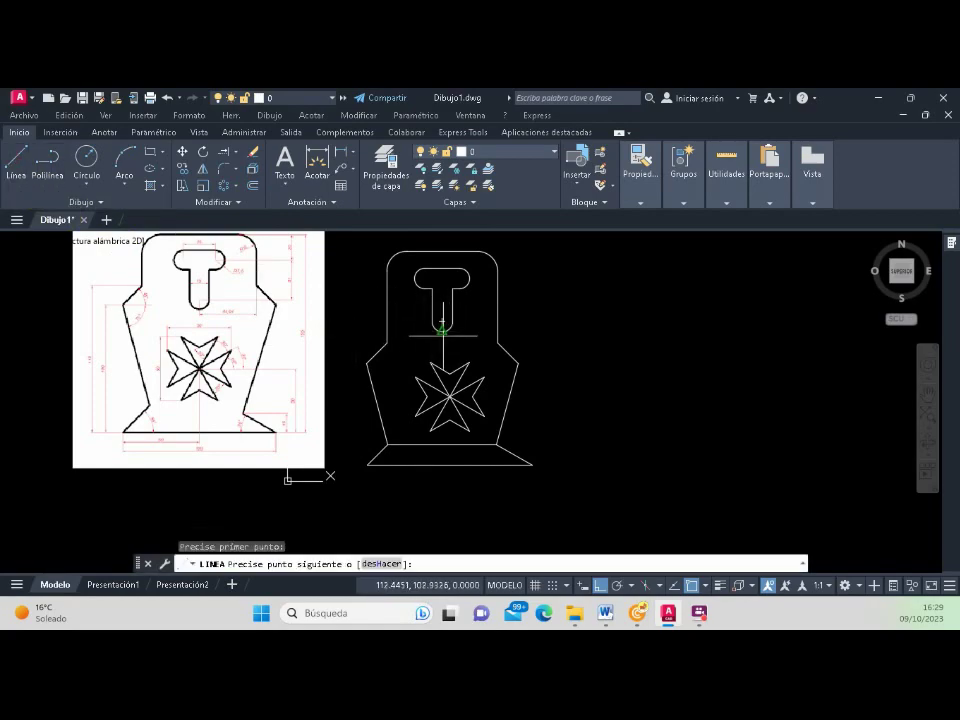
left_click(441, 515)
key("Return")
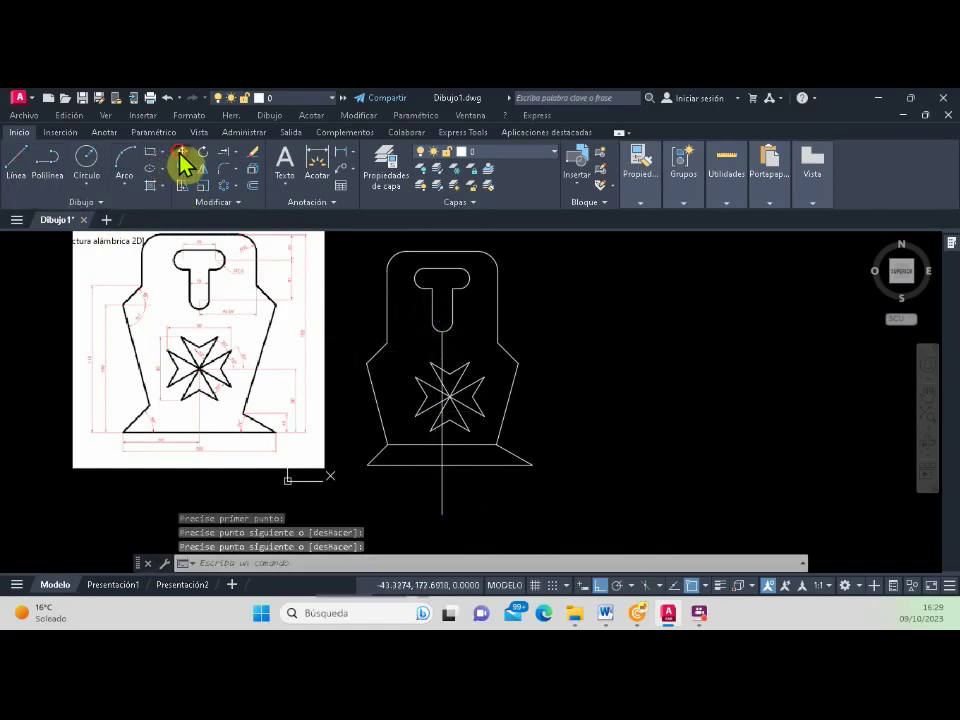
Step: Move the star so its centre sits on the new vertical line, then select that line
left_click(182, 152)
left_click(405, 353)
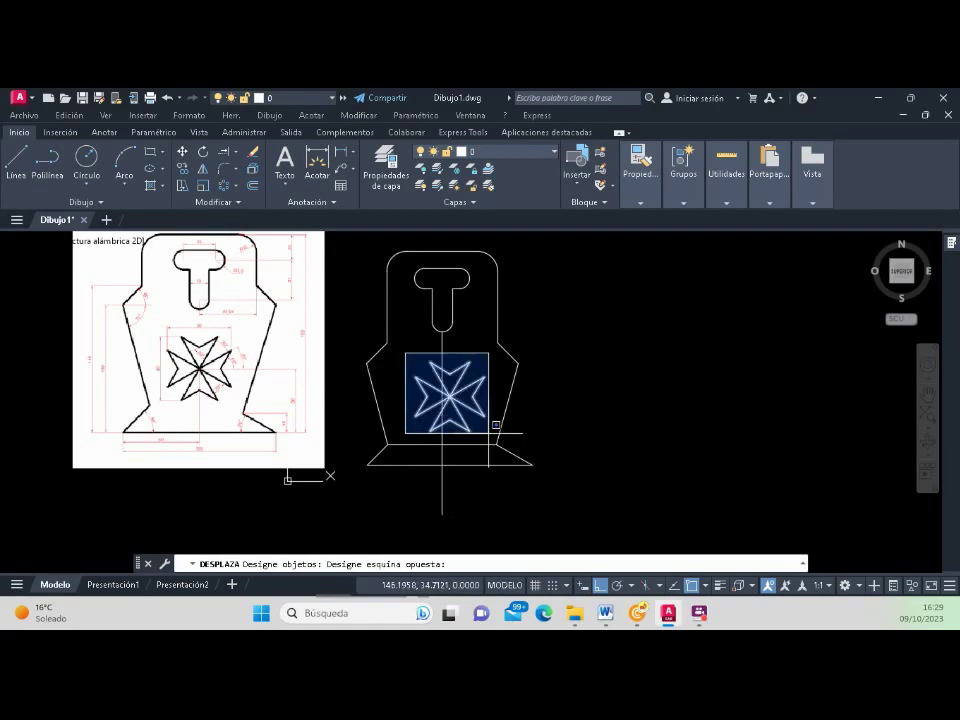
left_click(492, 426)
scroll(445, 400, "up", 3)
scroll(445, 400, "up", 2)
key("Return")
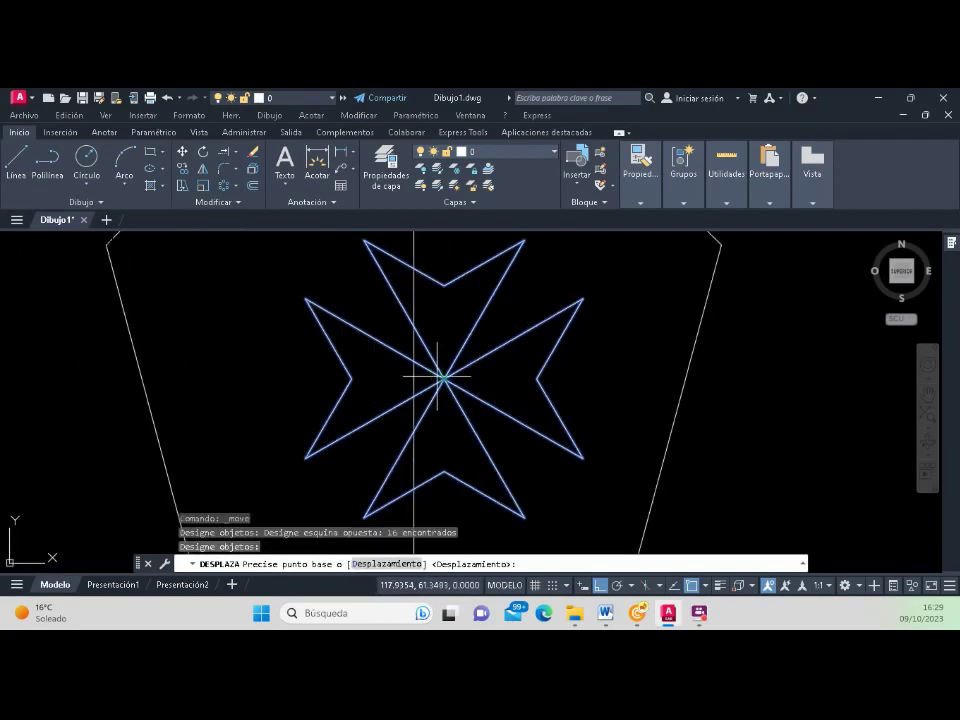
left_click(441, 377)
left_click(413, 378)
scroll(414, 378, "down", 4)
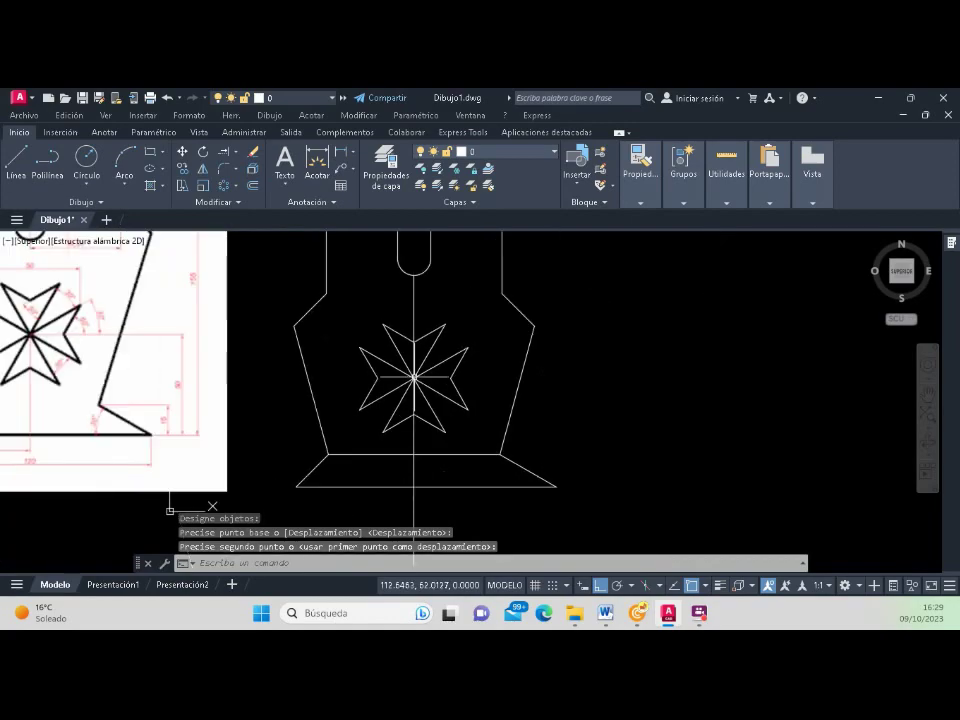
scroll(413, 378, "down", 2)
left_click(411, 440)
scroll(416, 448, "up", 2)
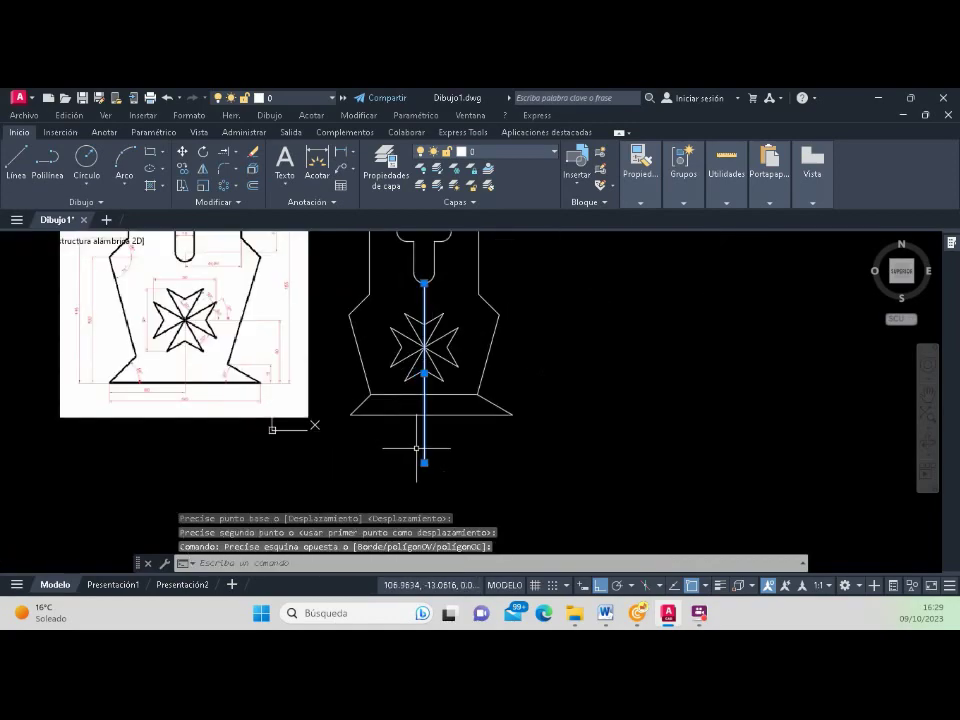
Step: Delete the selected vertical helper line through the T slot
key("Delete")
scroll(416, 448, "down", 2)
scroll(398, 360, "up", 2)
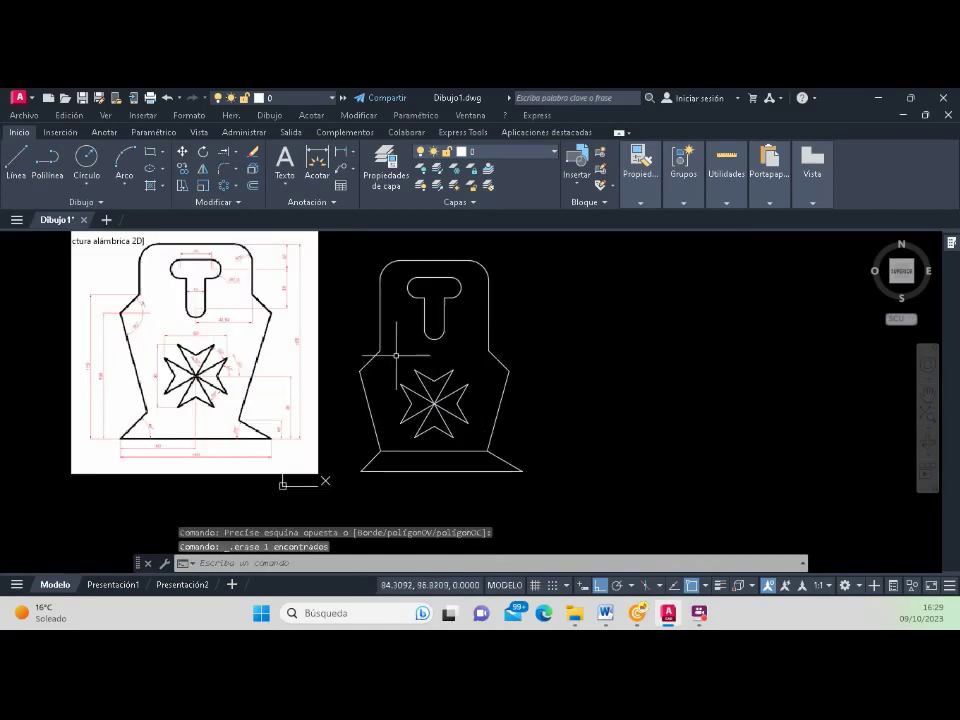
scroll(407, 354, "up", 2)
scroll(419, 381, "down", 4)
scroll(390, 370, "up", 4)
scroll(390, 368, "down", 2)
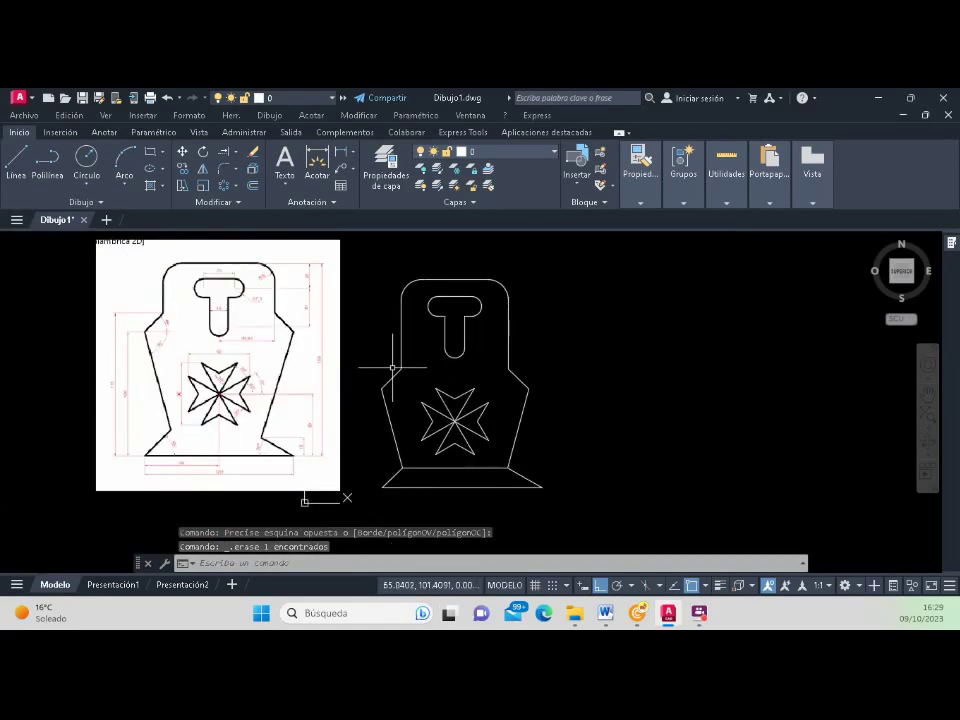